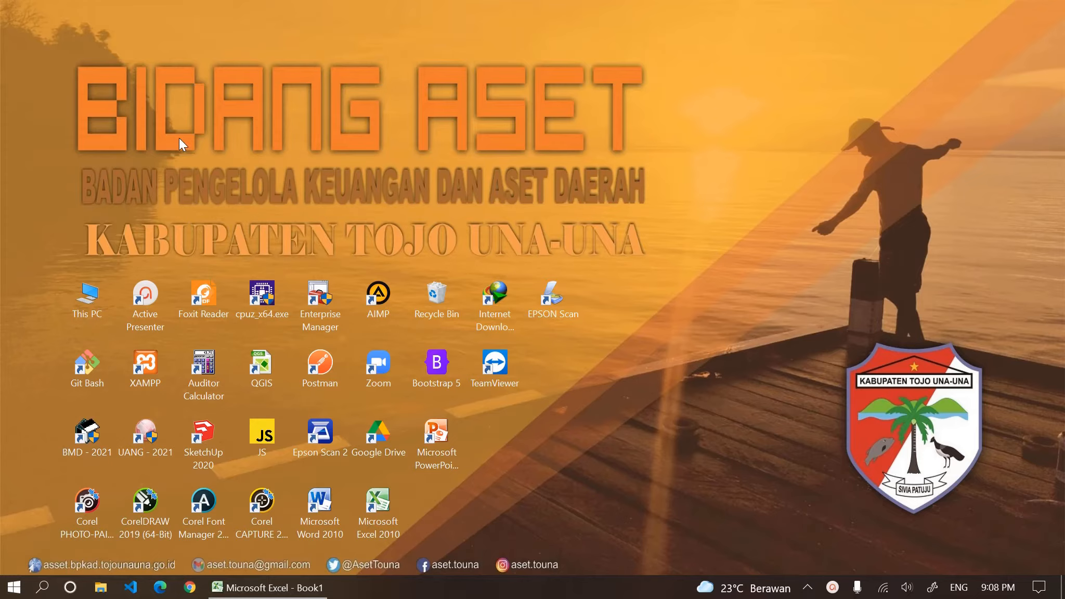
Switch to the Book1 workbook in Excel and examine the SPK/Nota Pesanan number, date, value and Nama Rekanan entries
left_click(269, 586)
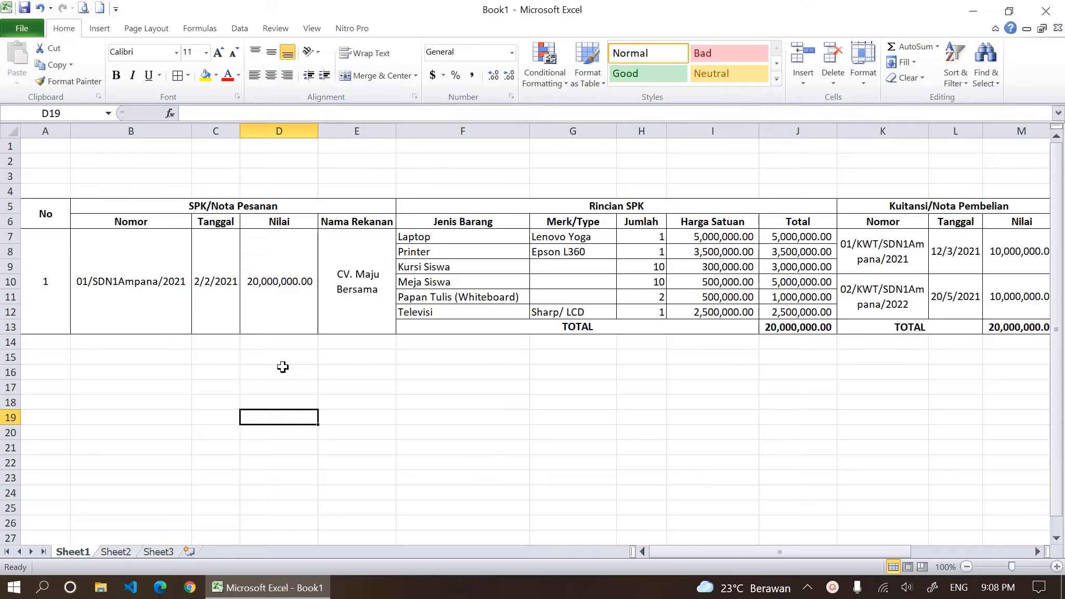
left_click(170, 298)
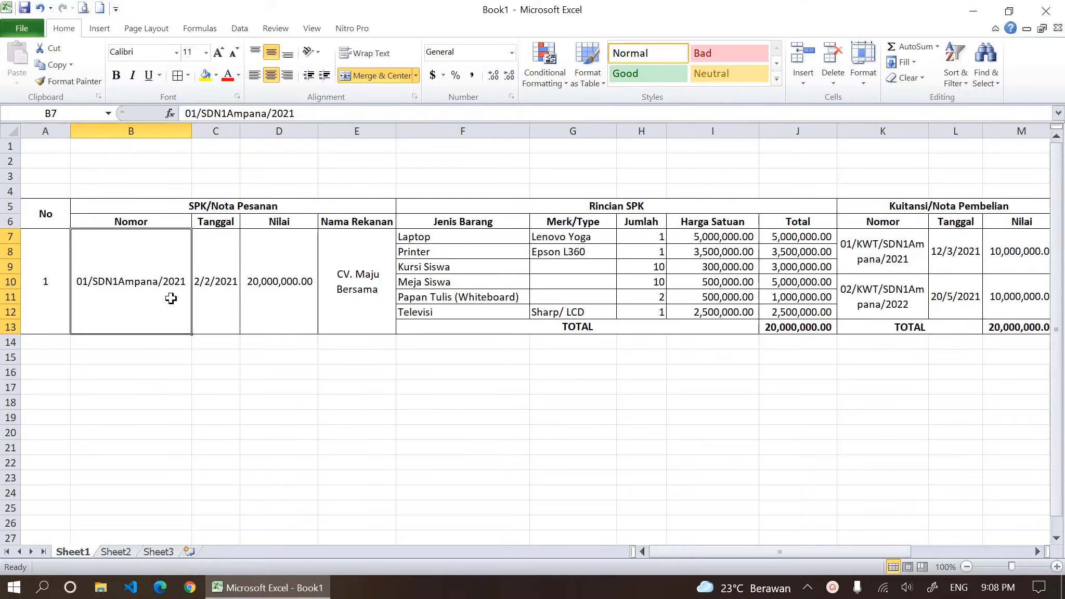
left_click(56, 307)
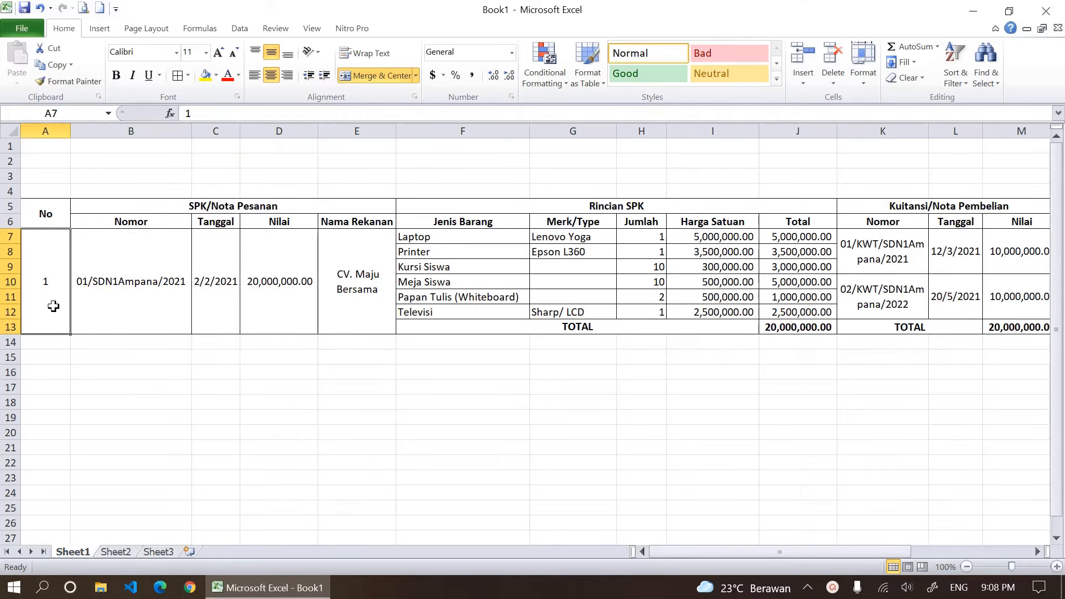
left_click(156, 314)
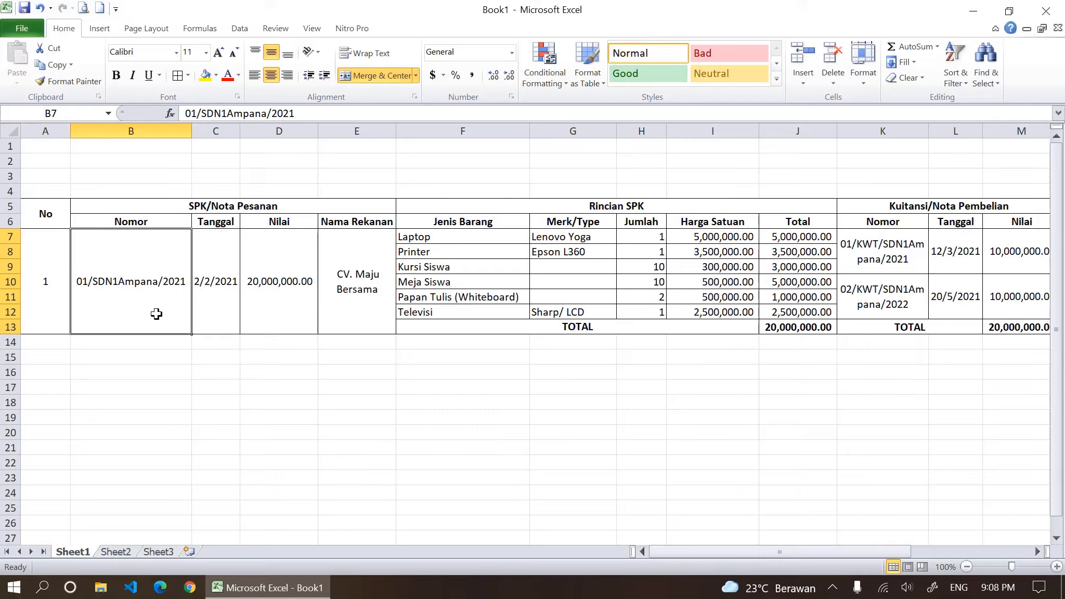
left_click(226, 283)
left_click(289, 274)
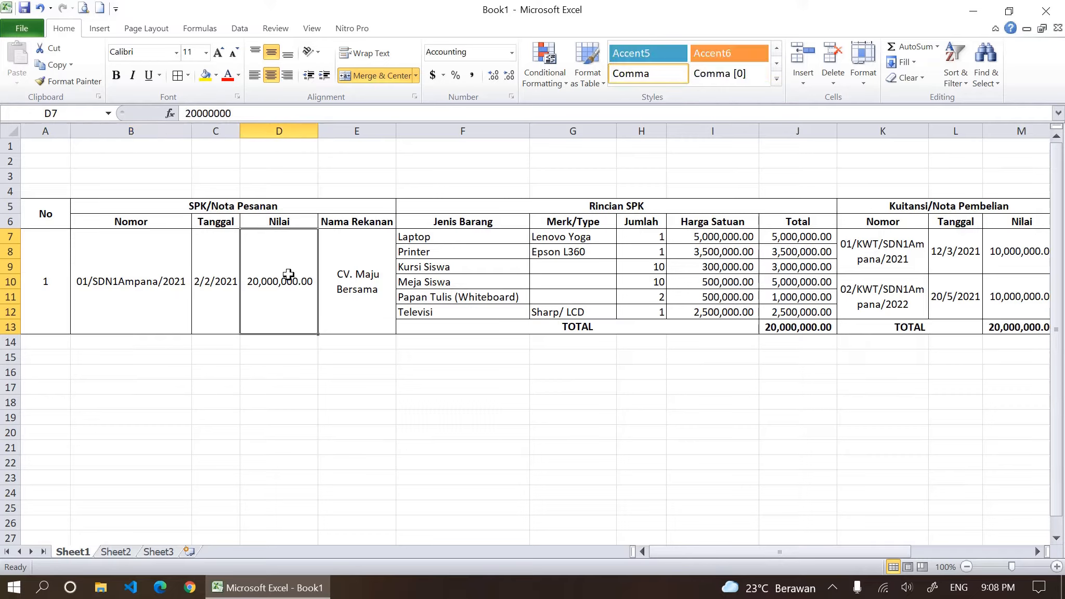
left_click(371, 274)
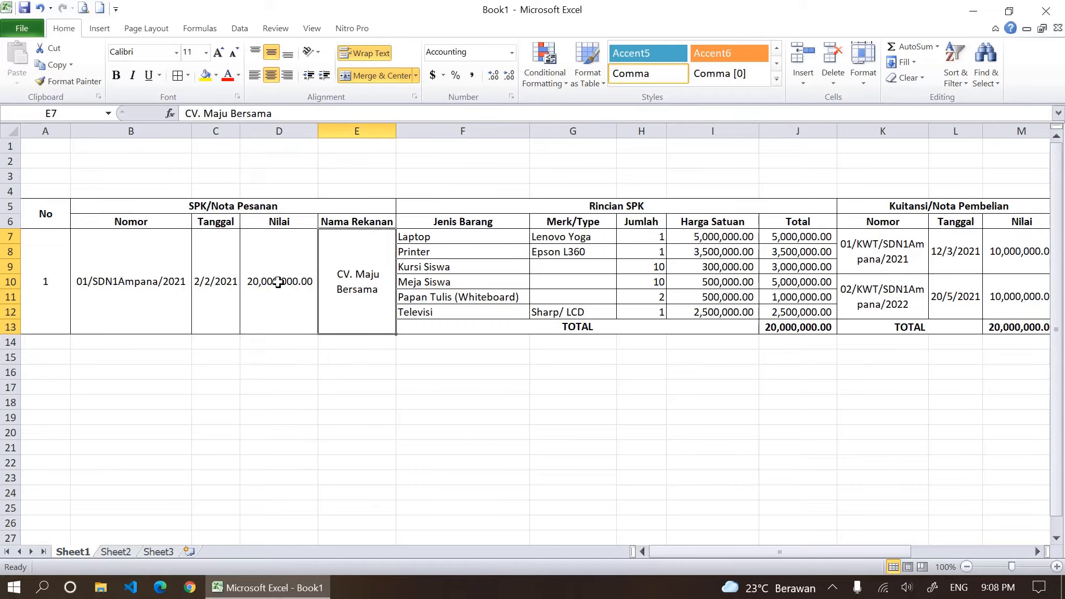
left_click(170, 206)
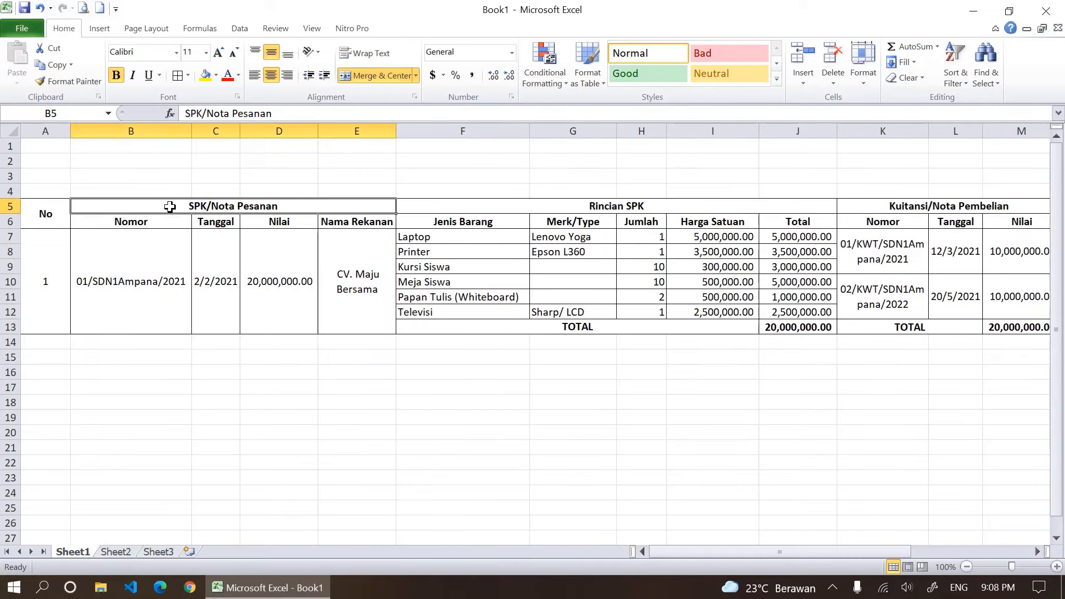
left_click(127, 283)
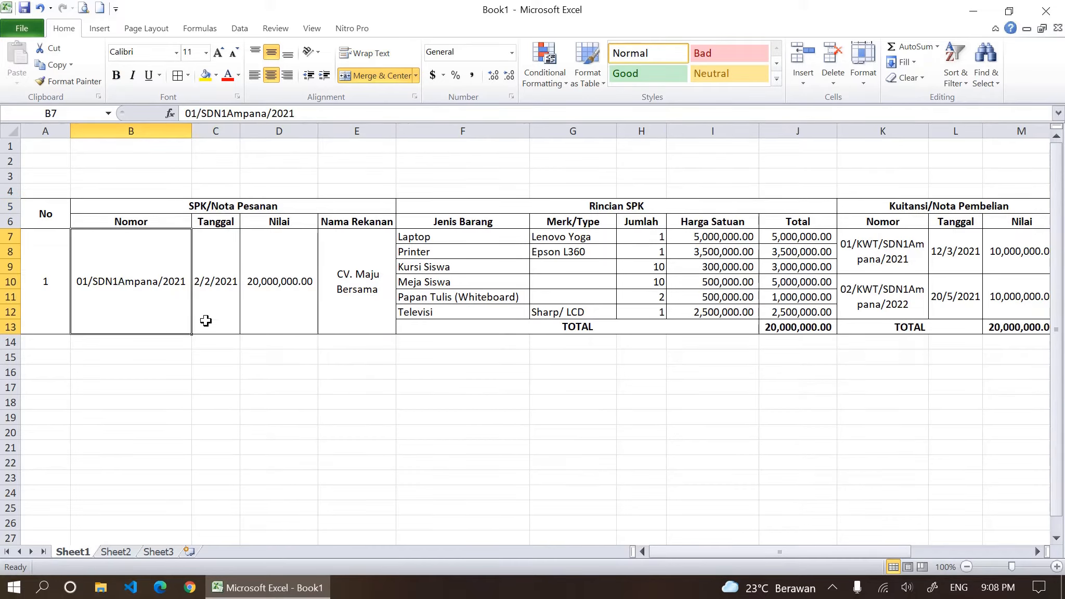
left_click(215, 291)
left_click(279, 288)
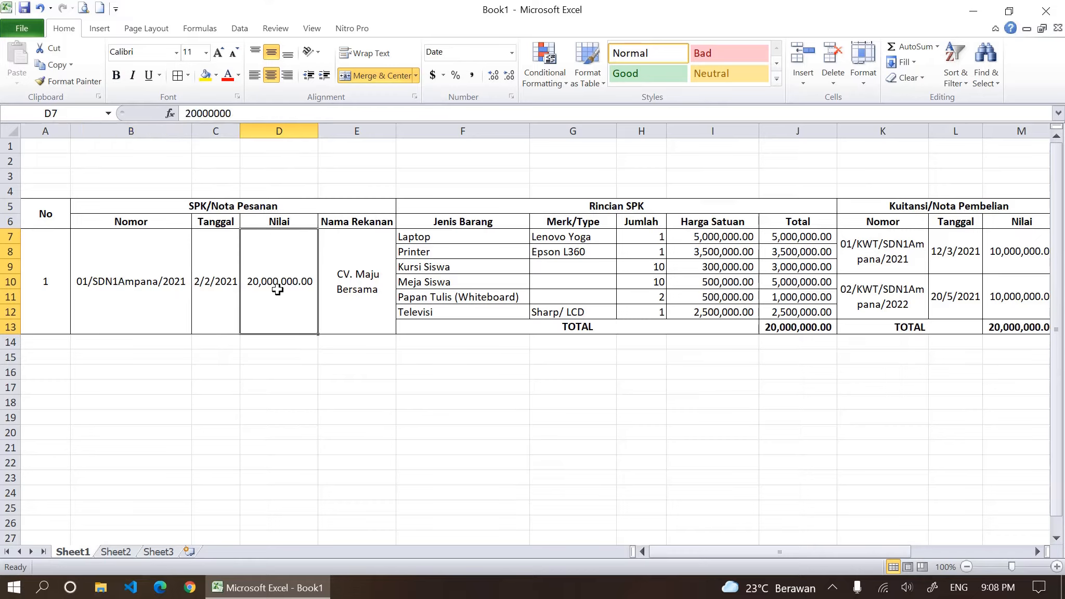
left_click(358, 285)
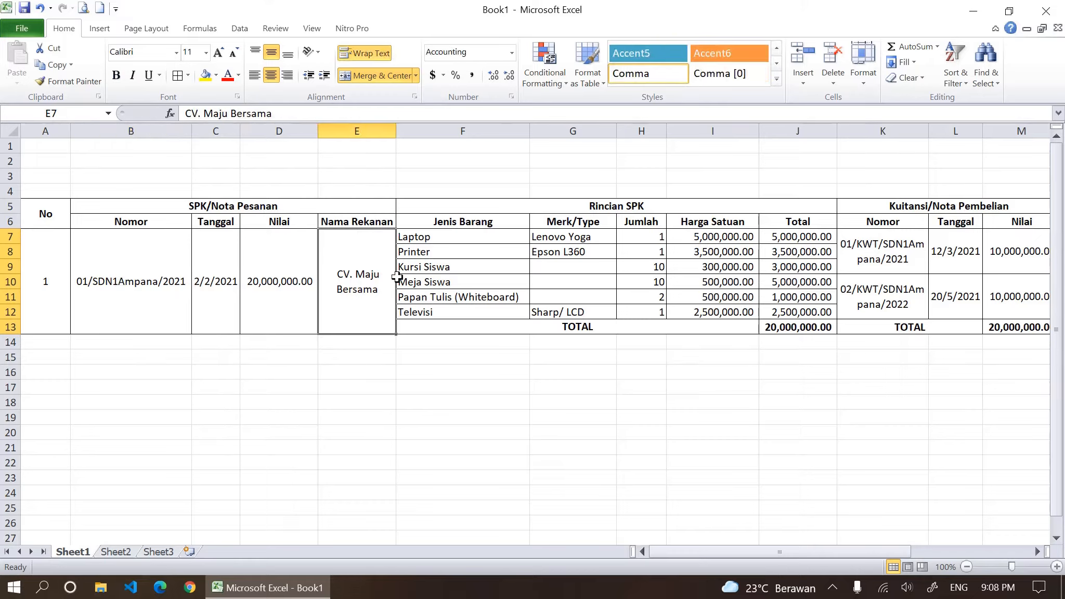
Examine the Rincian SPK quantities, unit prices and totals, and compare the grand total with the SPK value
left_click_drag(489, 209, 495, 307)
left_click(306, 301)
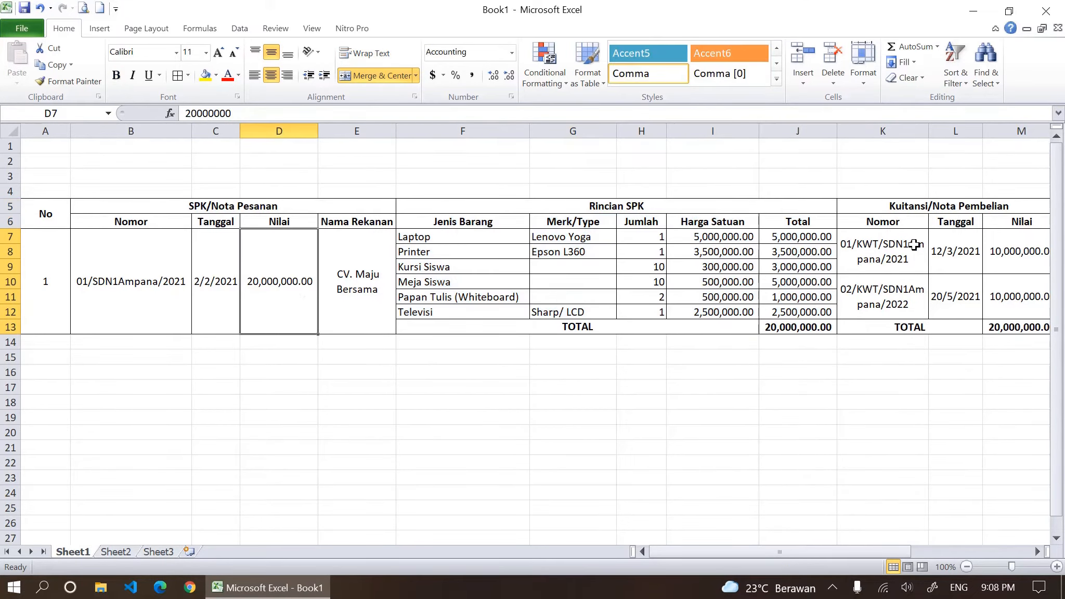
left_click_drag(644, 237, 645, 312)
left_click(711, 239)
left_click_drag(711, 239, 712, 312)
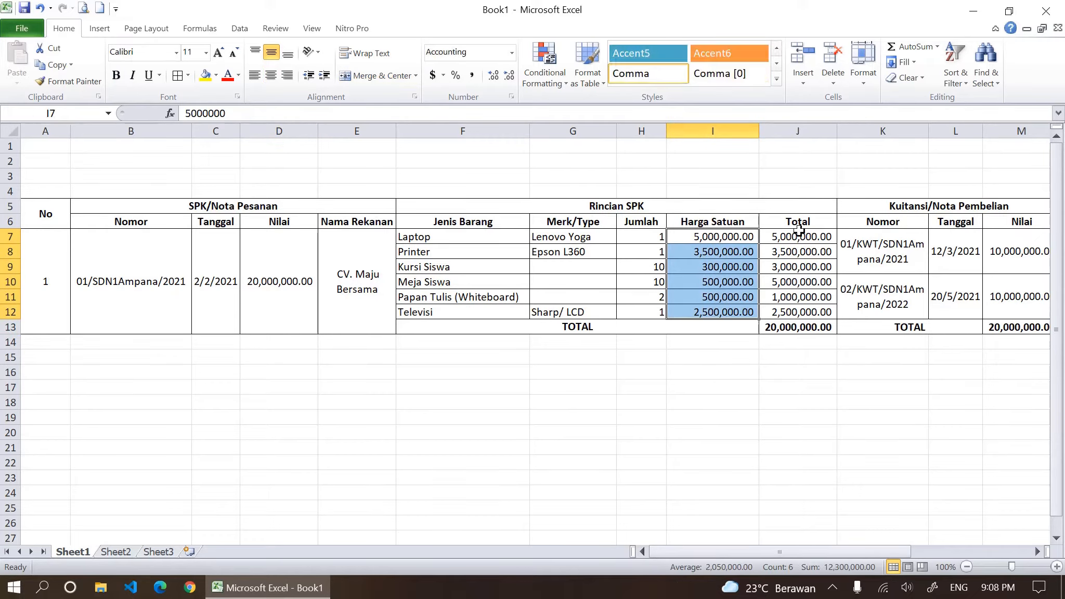
left_click_drag(799, 235, 800, 283)
left_click(800, 325)
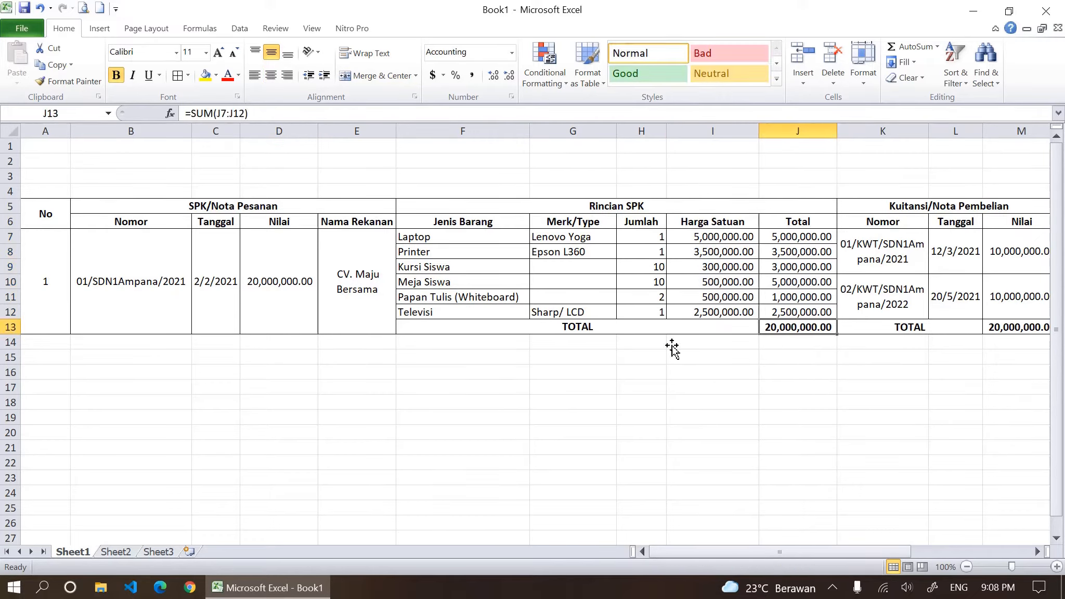
left_click(294, 281)
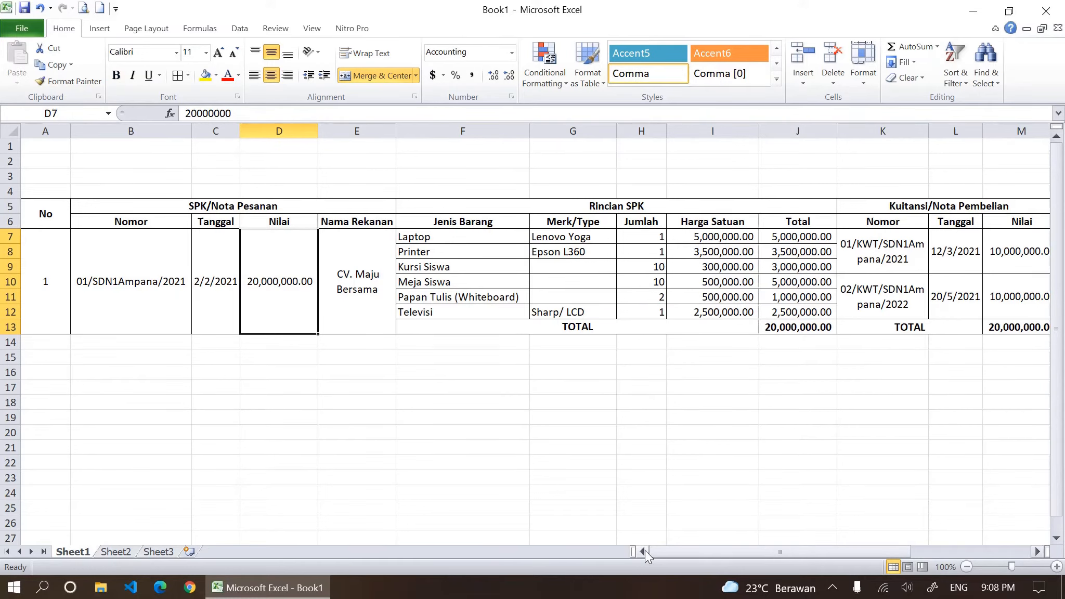
Examine the numbers, dates and values of both receipts in the Kuitansi/Nota Pembelian section
left_click_drag(654, 551, 751, 556)
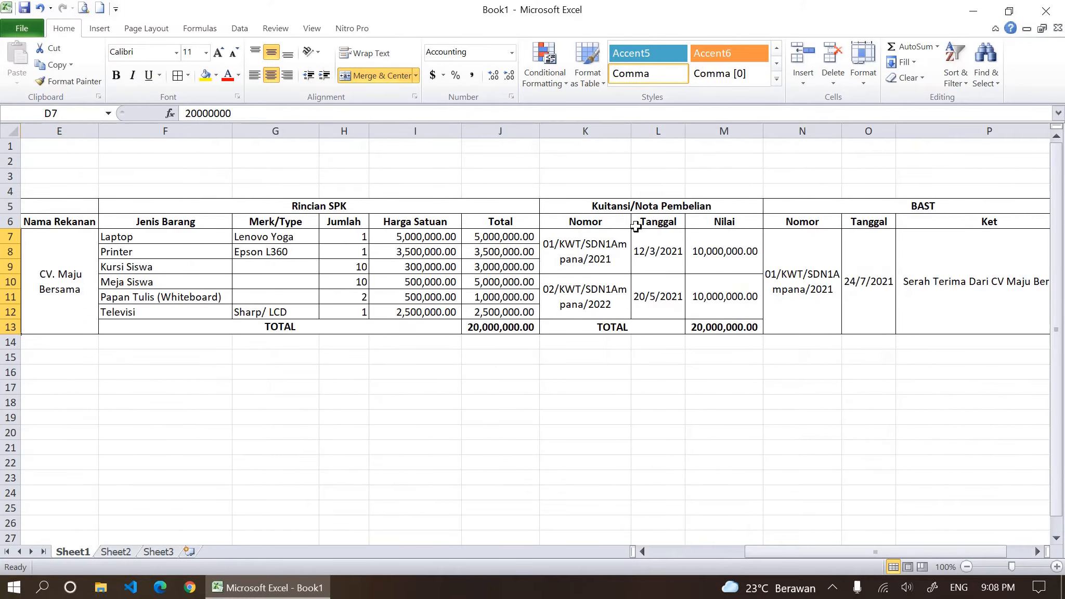
left_click_drag(627, 208, 592, 247)
left_click(592, 247)
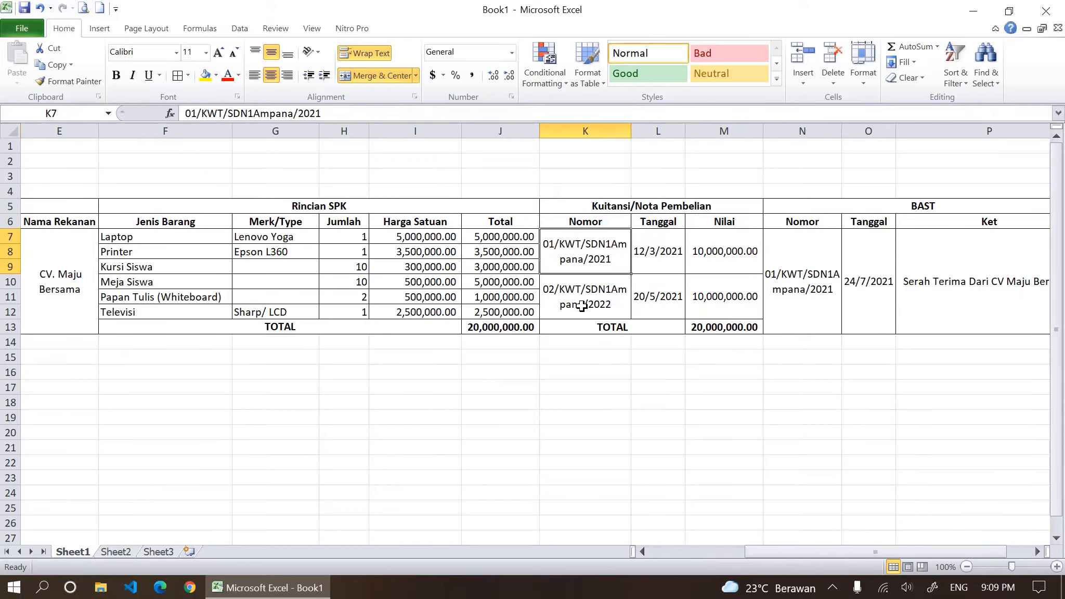
left_click(580, 302)
left_click(586, 241)
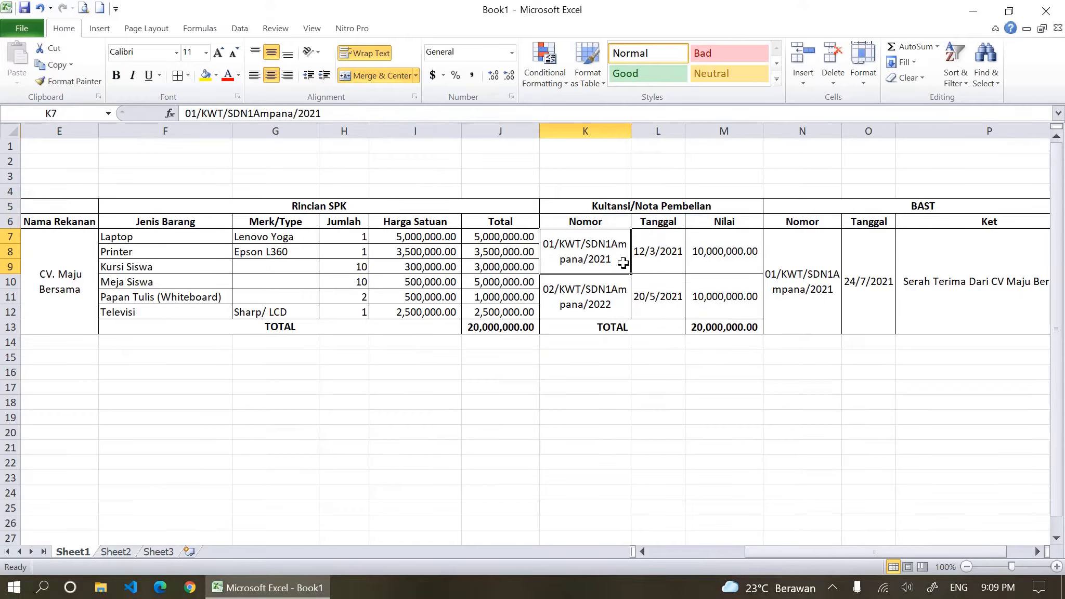
left_click(576, 304)
left_click(653, 255)
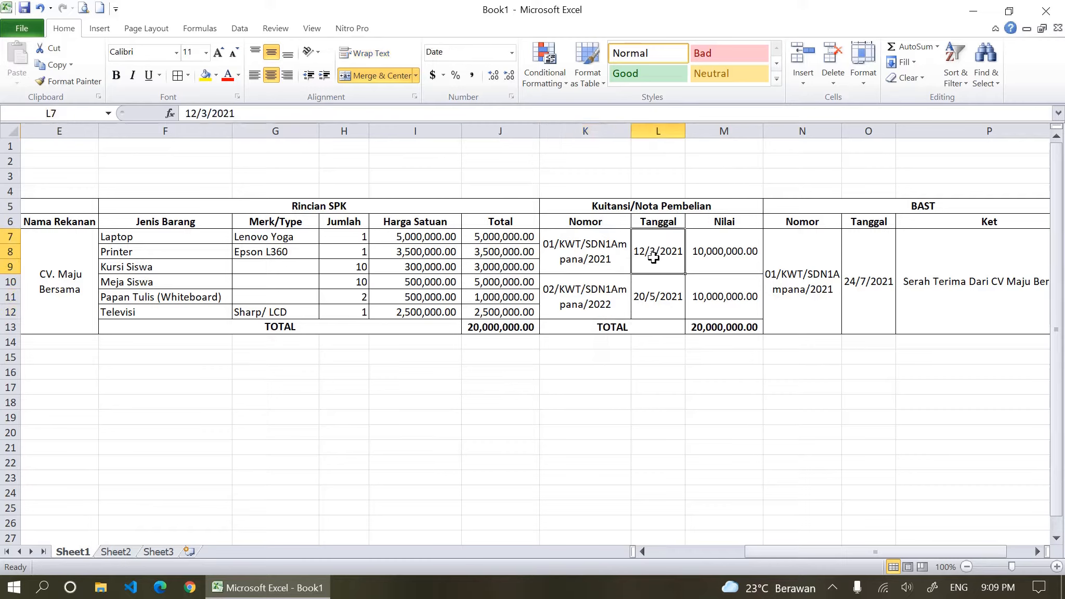
left_click(657, 302)
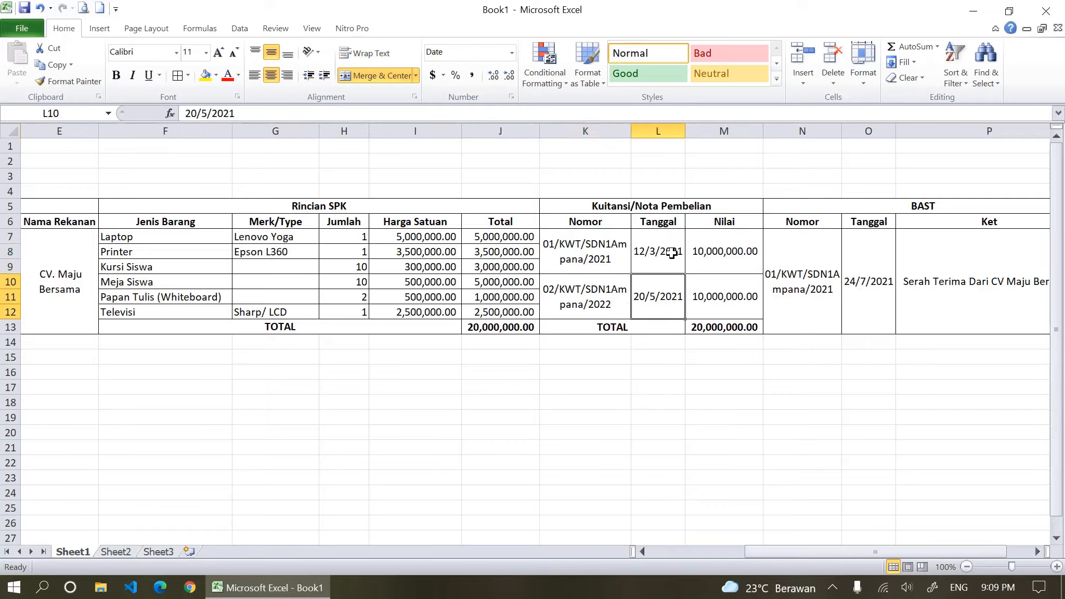
left_click(735, 281)
left_click(723, 253)
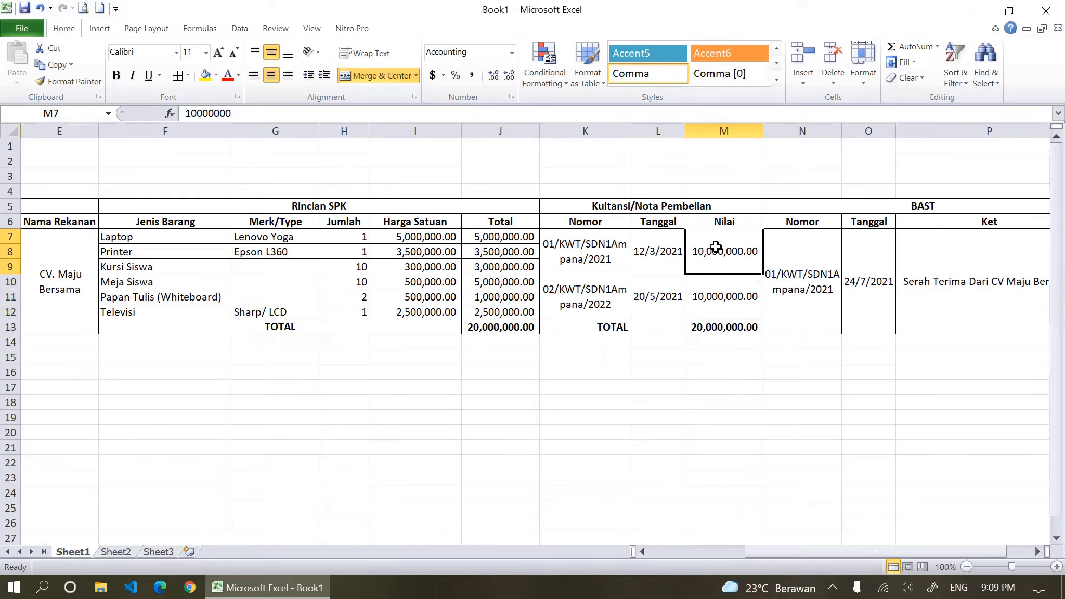
left_click(661, 259)
left_click(653, 314)
left_click(720, 285)
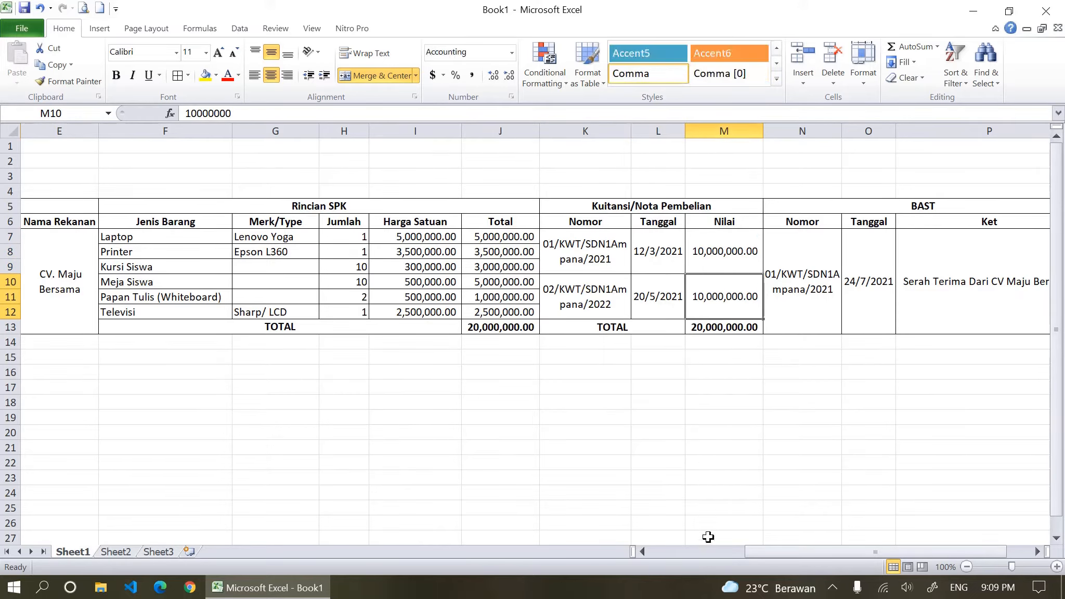
Examine the BAST section's number, date and description entries
left_click_drag(756, 551, 835, 570)
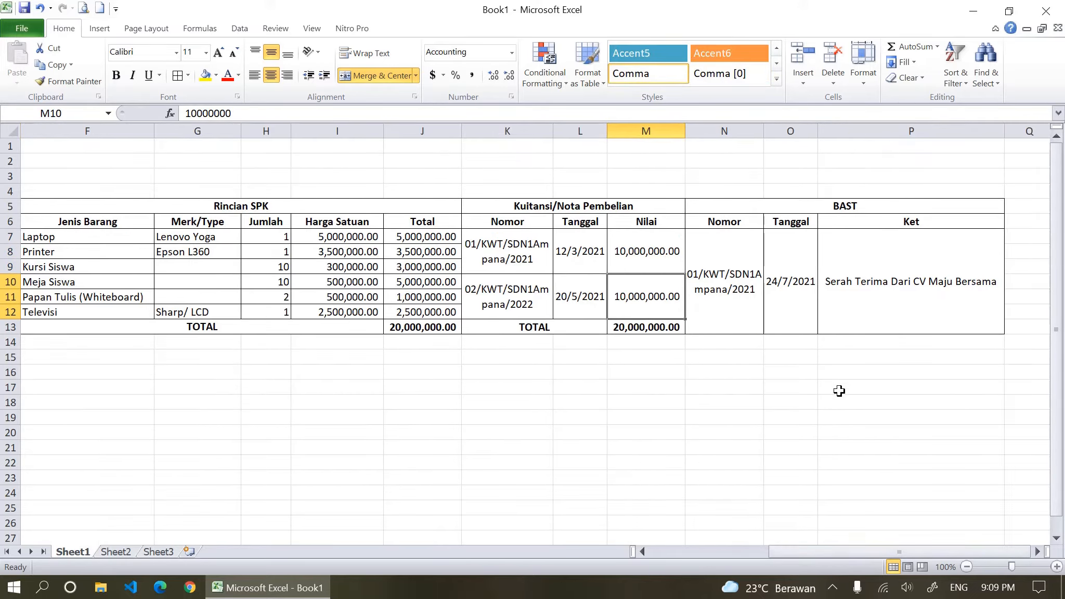
left_click(853, 211)
left_click_drag(853, 210, 861, 295)
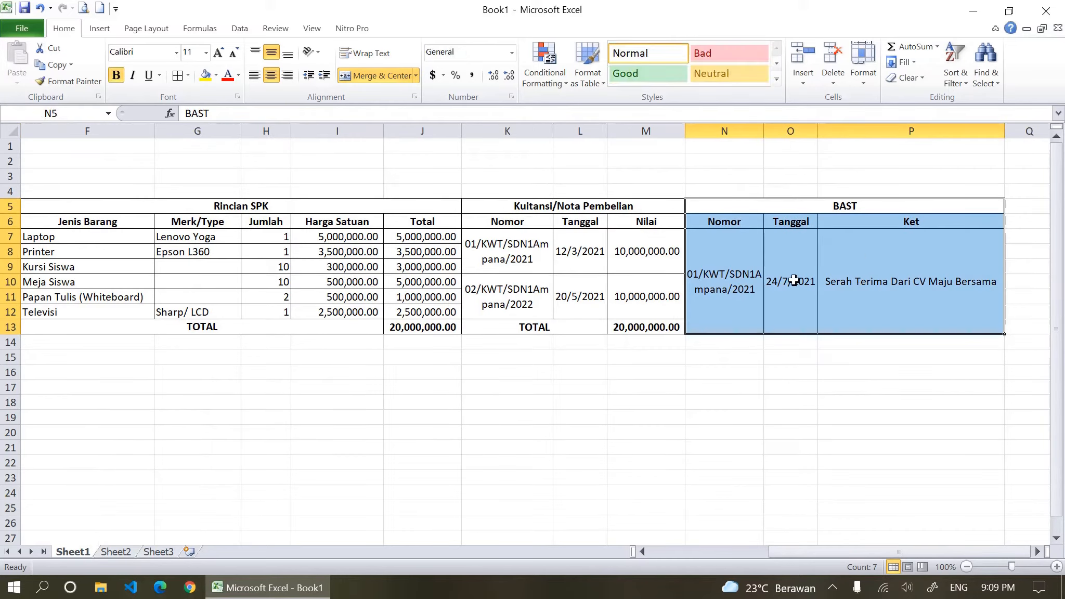
left_click(724, 291)
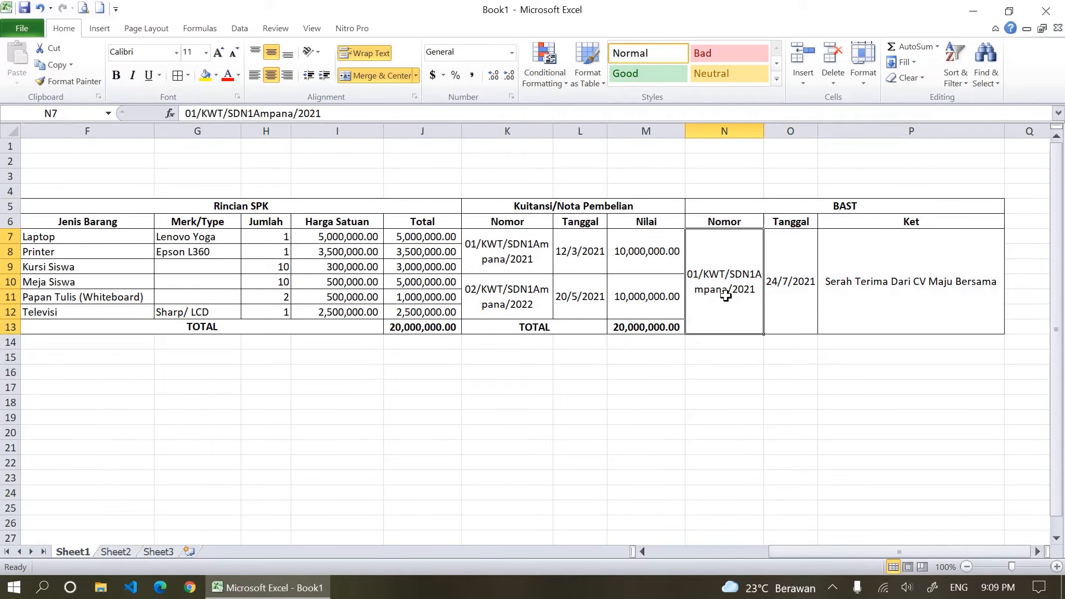
left_click(774, 286)
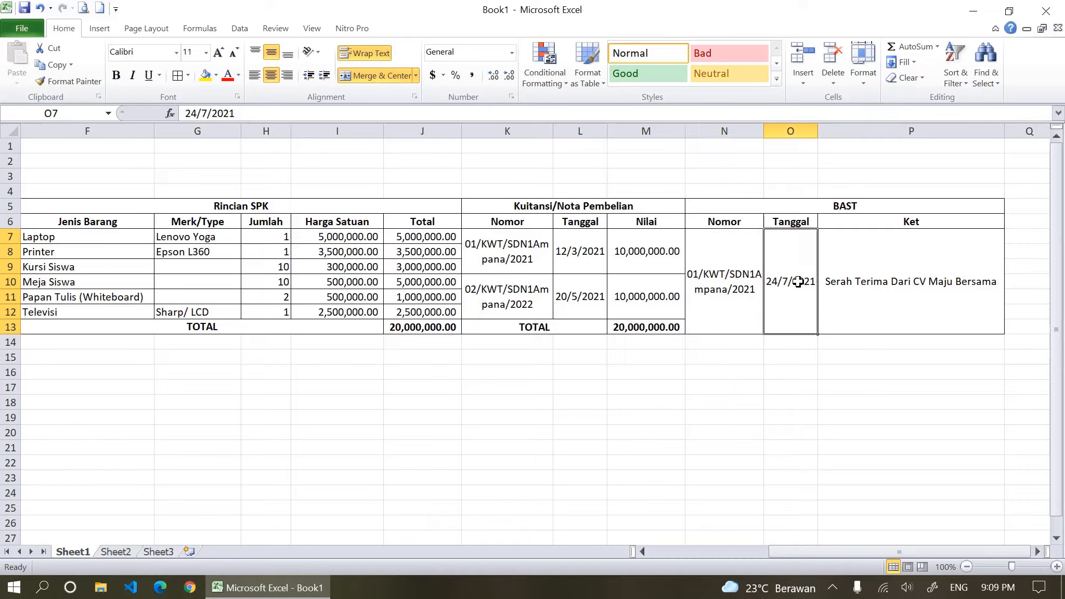
left_click(878, 282)
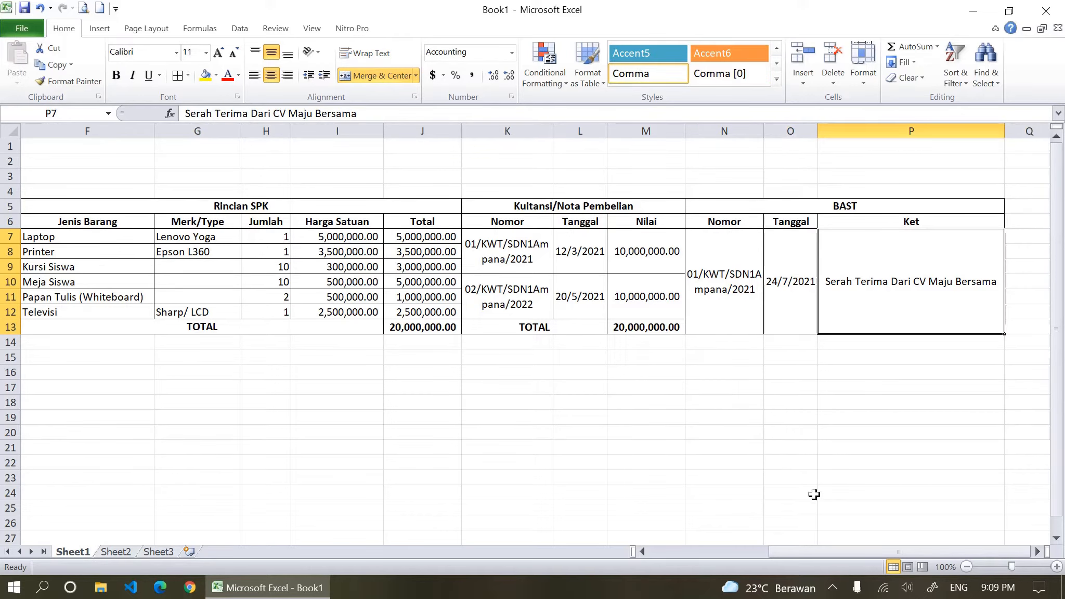
Return to the start of the table and review the vendor, SPK number and complete purchase row again
left_click_drag(785, 546, 661, 546)
left_click(357, 262)
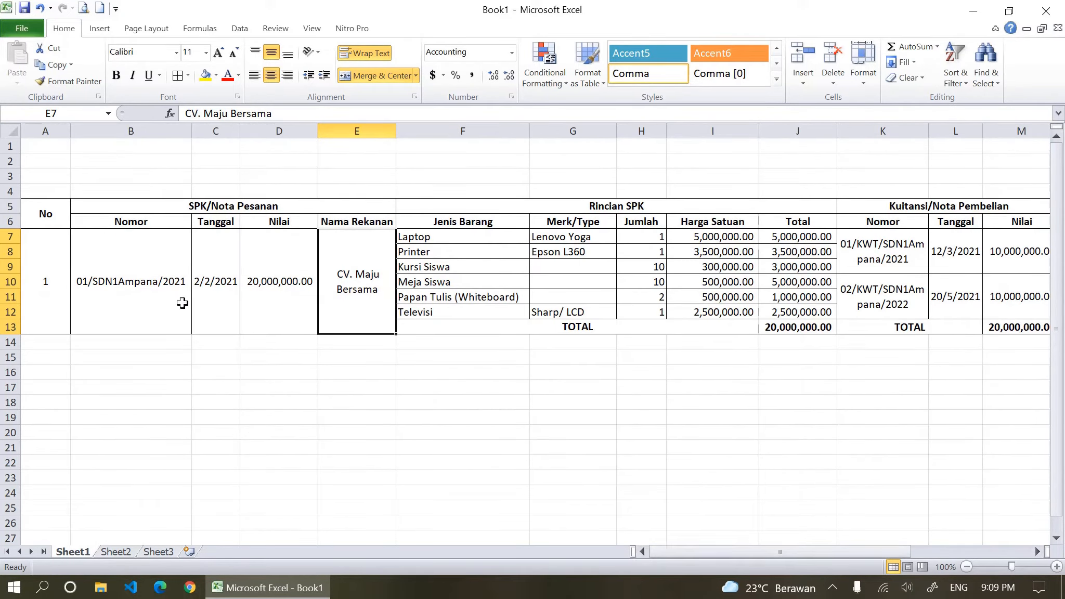
left_click(154, 290)
left_click_drag(162, 321, 870, 287)
left_click(504, 371)
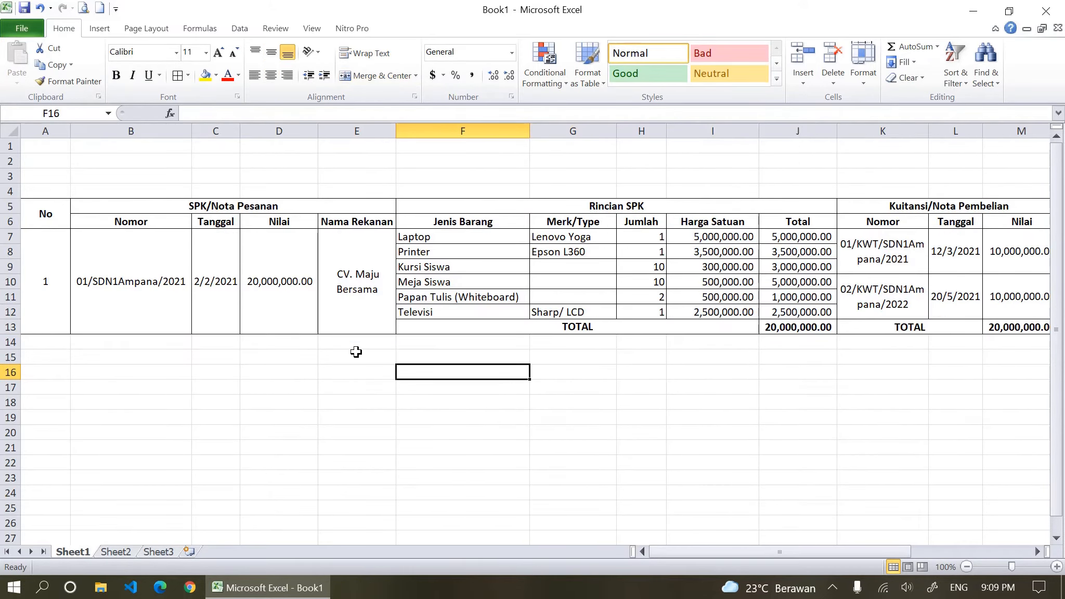
Minimize the workbook, launch BMD - 2021 from the desktop, and log in with user ID sdn1ampana and the account password
left_click(271, 587)
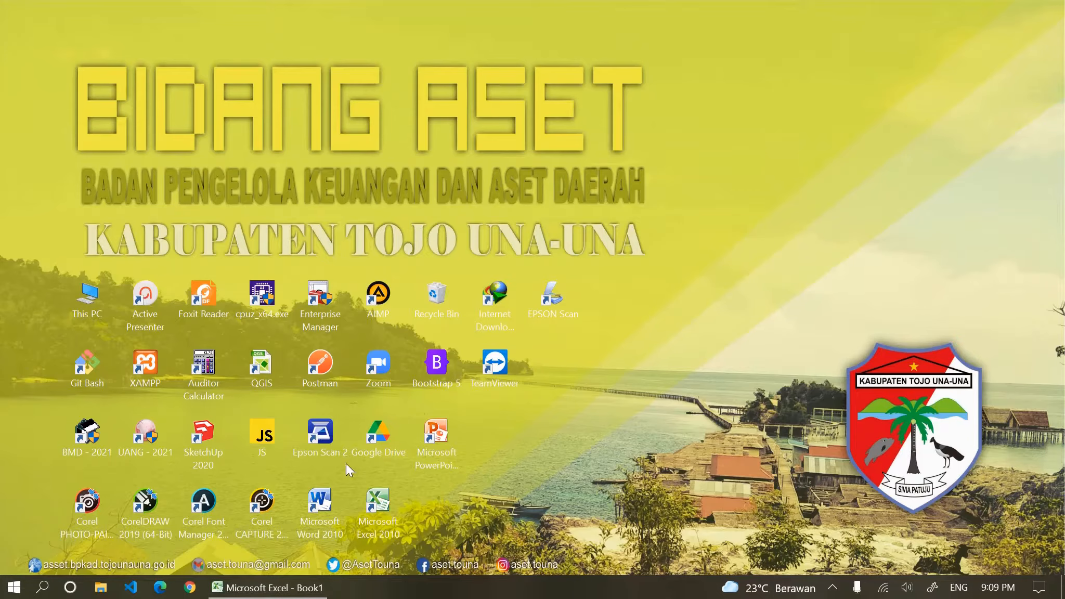
double_click(87, 437)
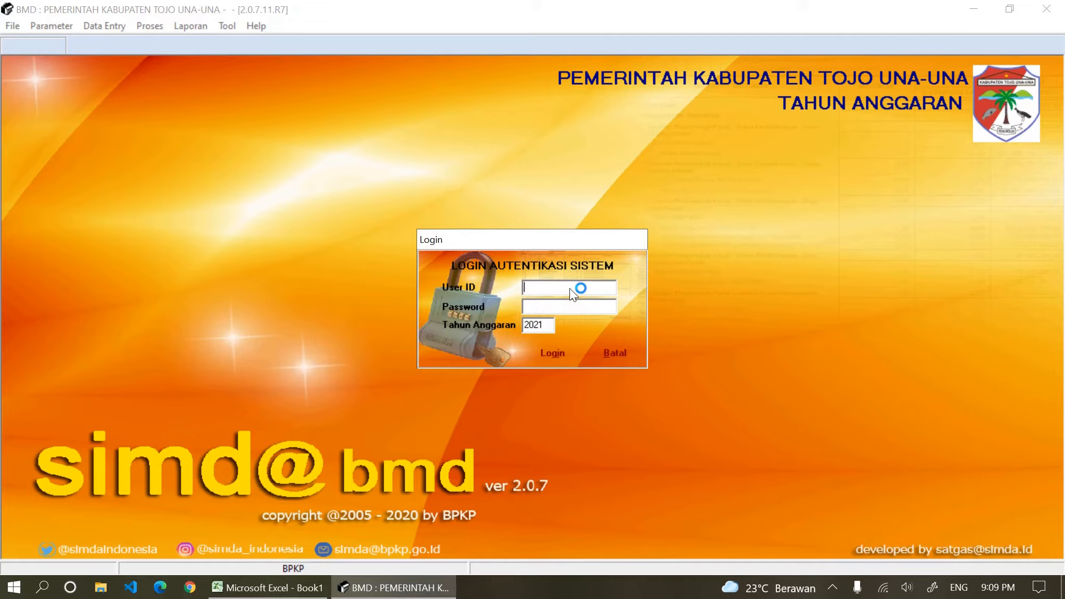
type("sdn1ampana")
key("Tab")
type("****")
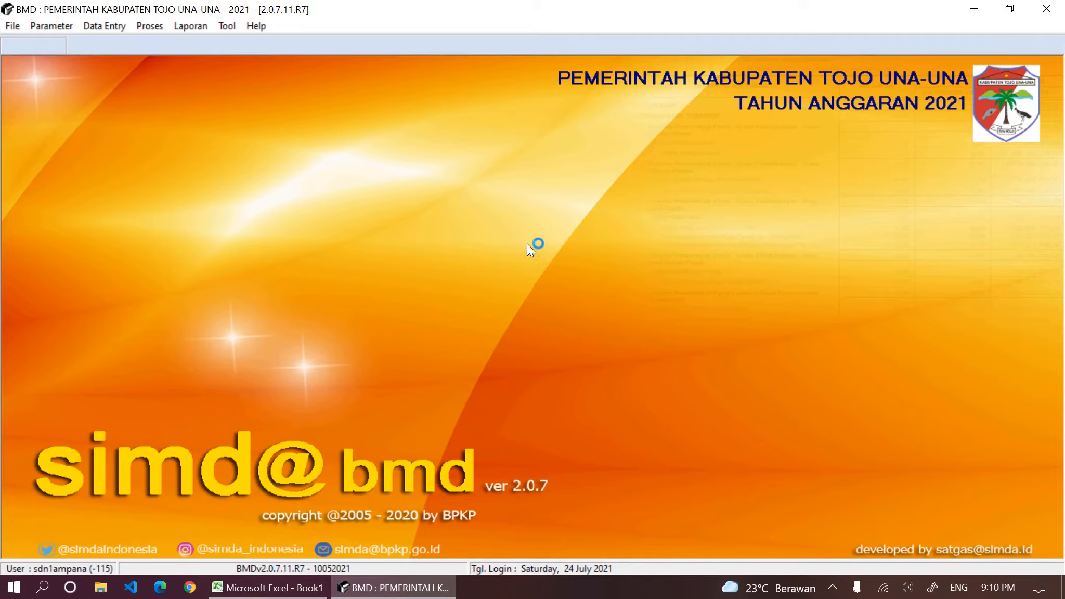
Open the Data Pengadaan entry form and choose SDN 1 Ampana under the Dinas Pendidikan, Pemuda dan Olahraga unit
left_click(93, 29)
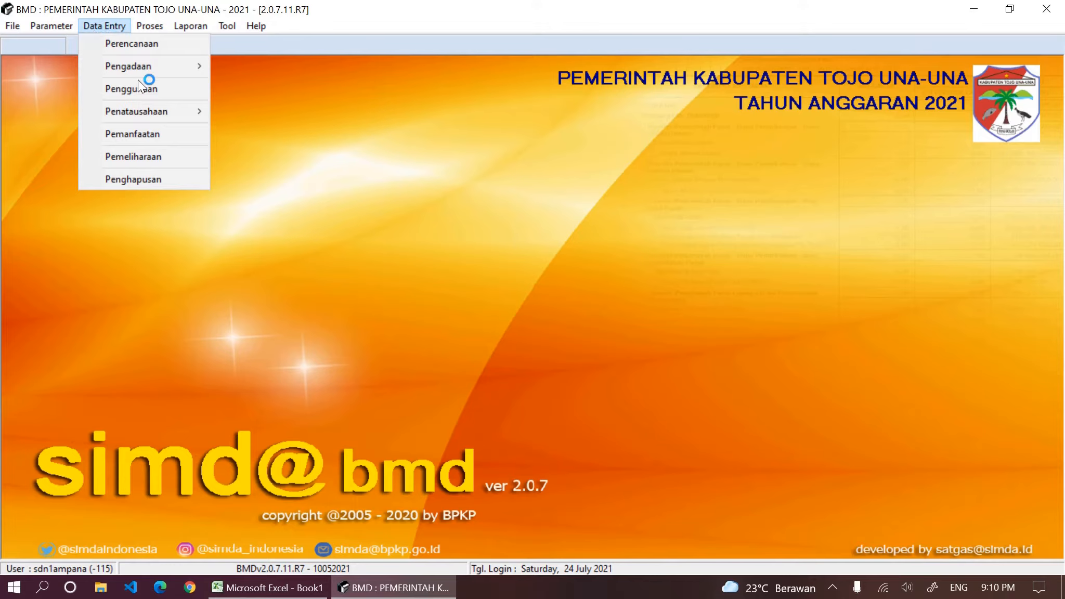
mouse_move(151, 68)
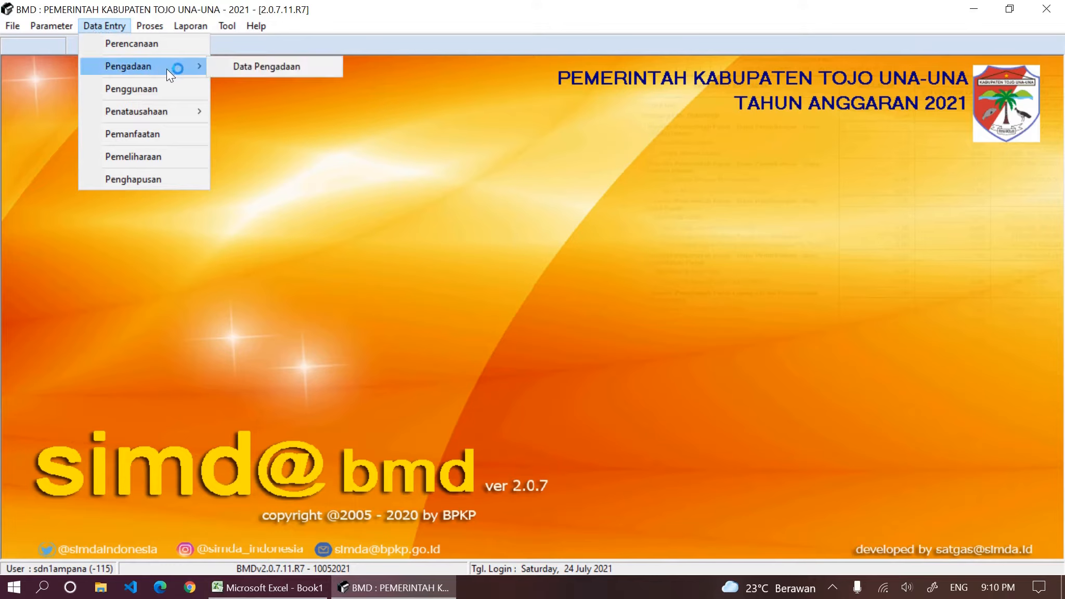
left_click(259, 68)
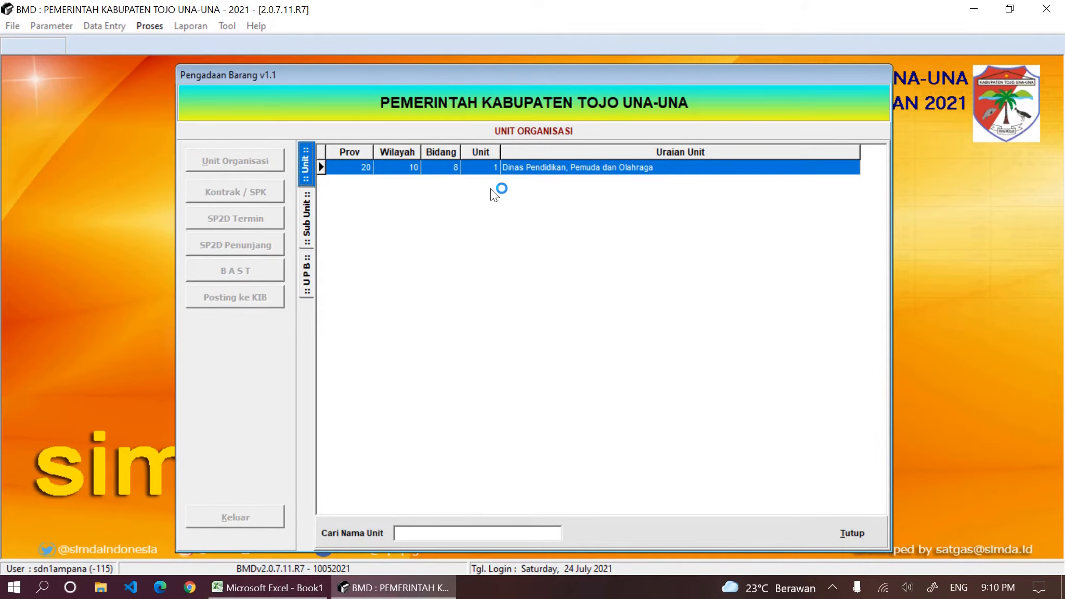
double_click(551, 168)
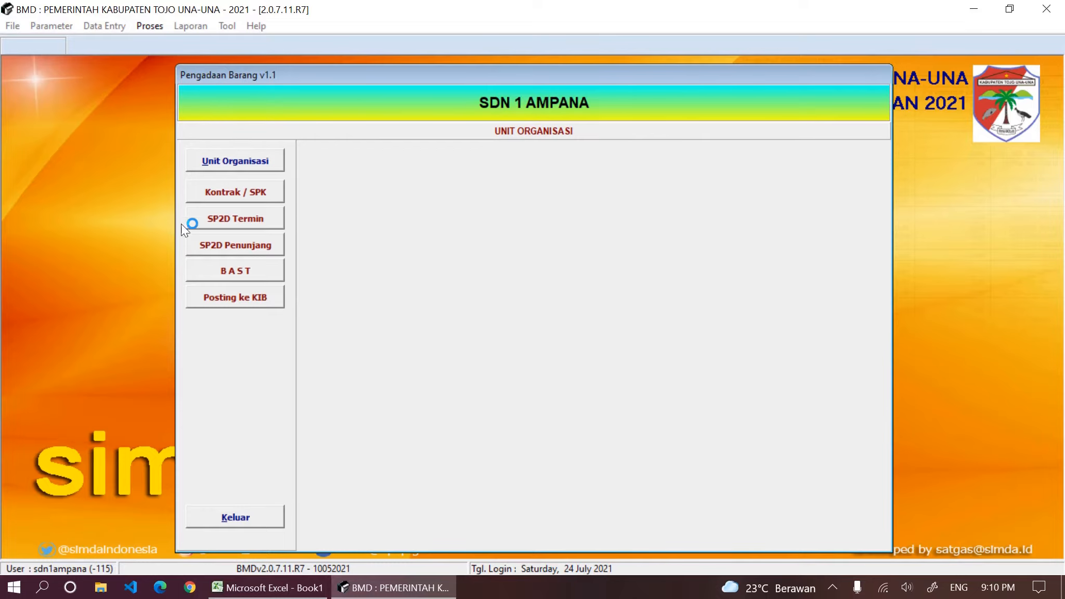
Add a new Kontrak / SPK record and fill in its SPK number with the one copied from the Excel workbook
left_click(232, 194)
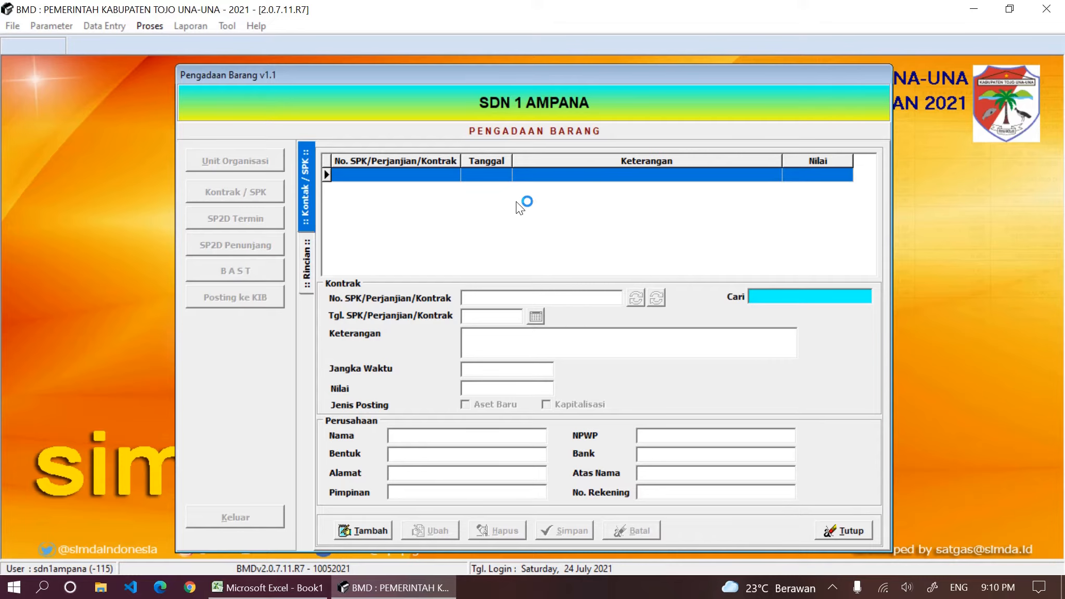
left_click(362, 532)
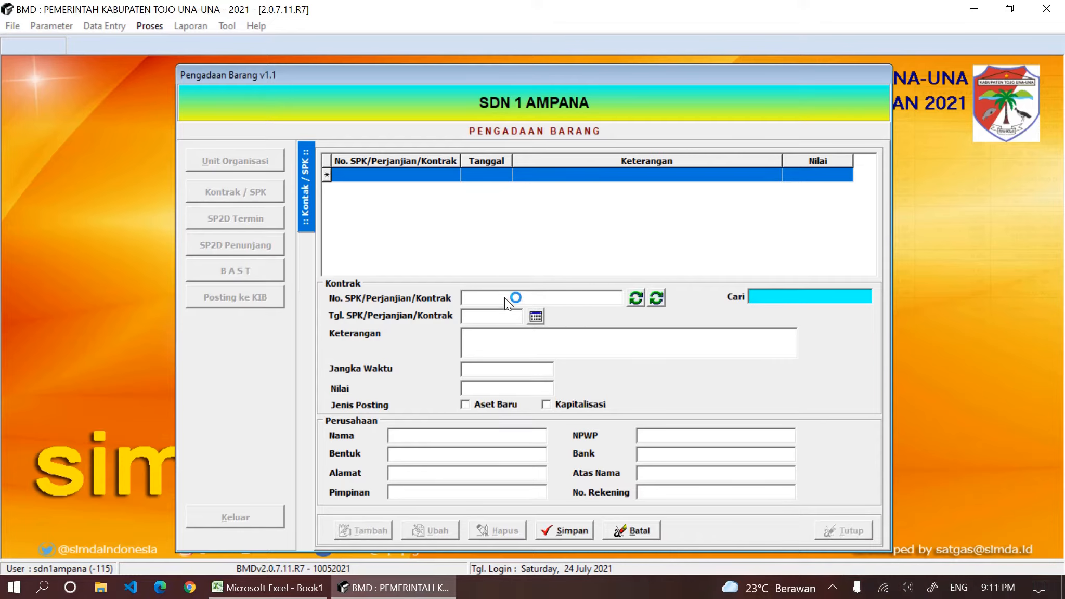
left_click(286, 587)
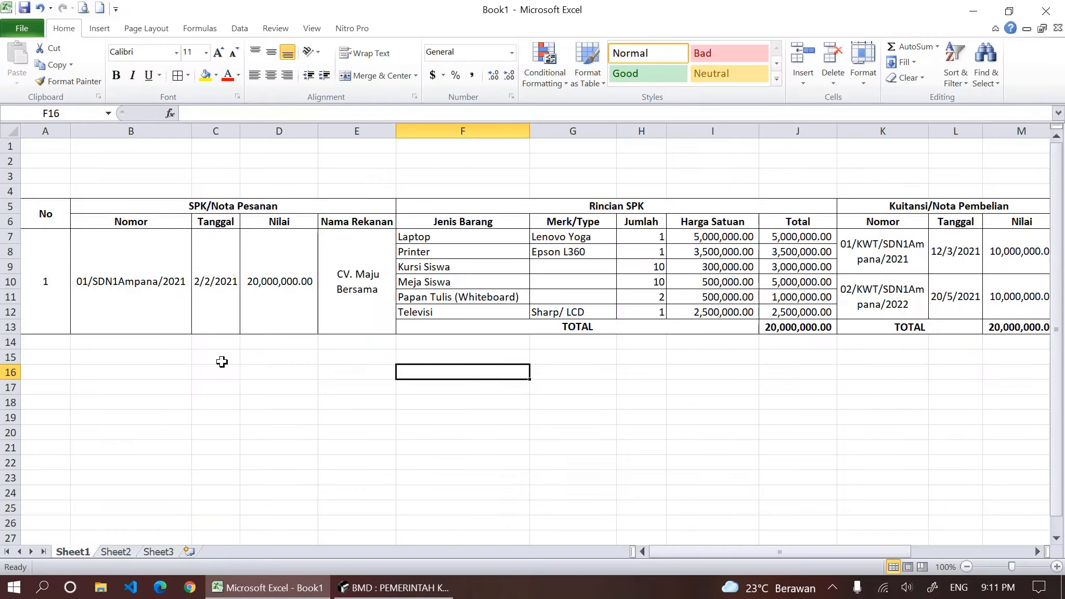
left_click(171, 290)
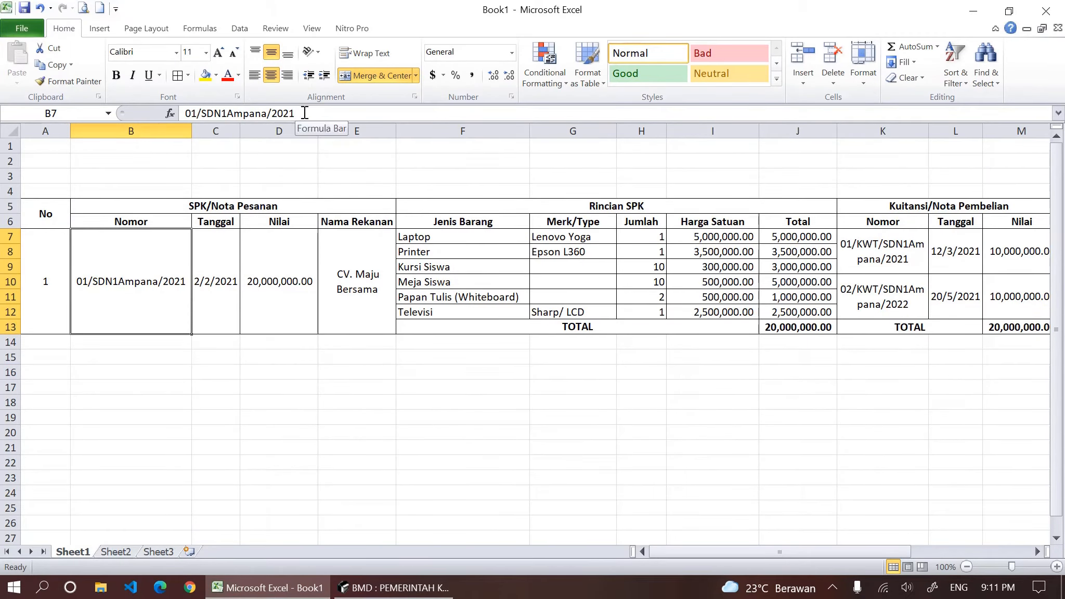
left_click_drag(304, 113, 139, 111)
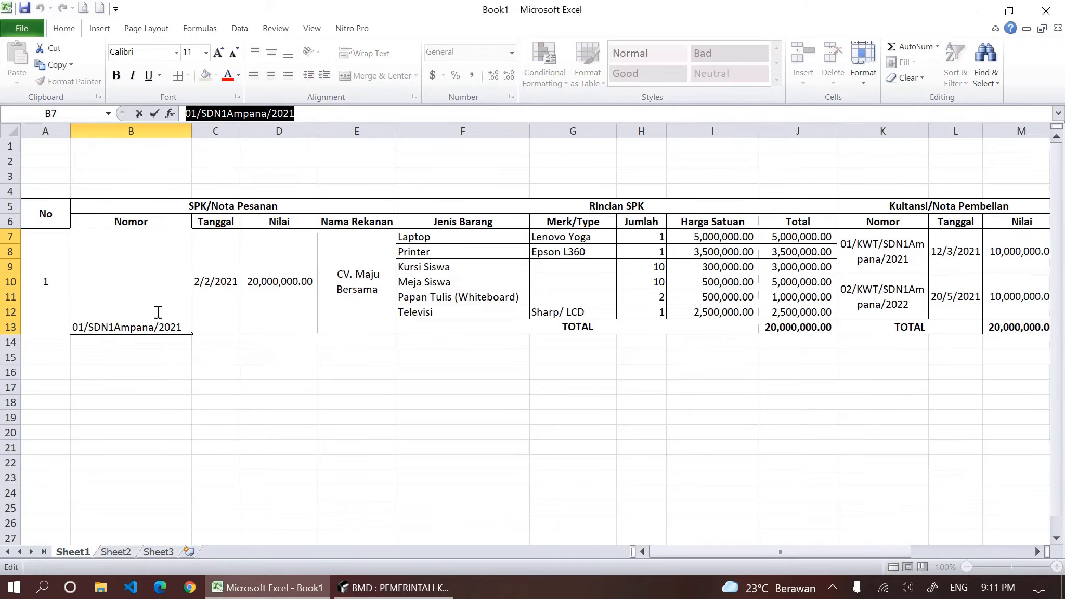
key("ctrl+c")
left_click(394, 588)
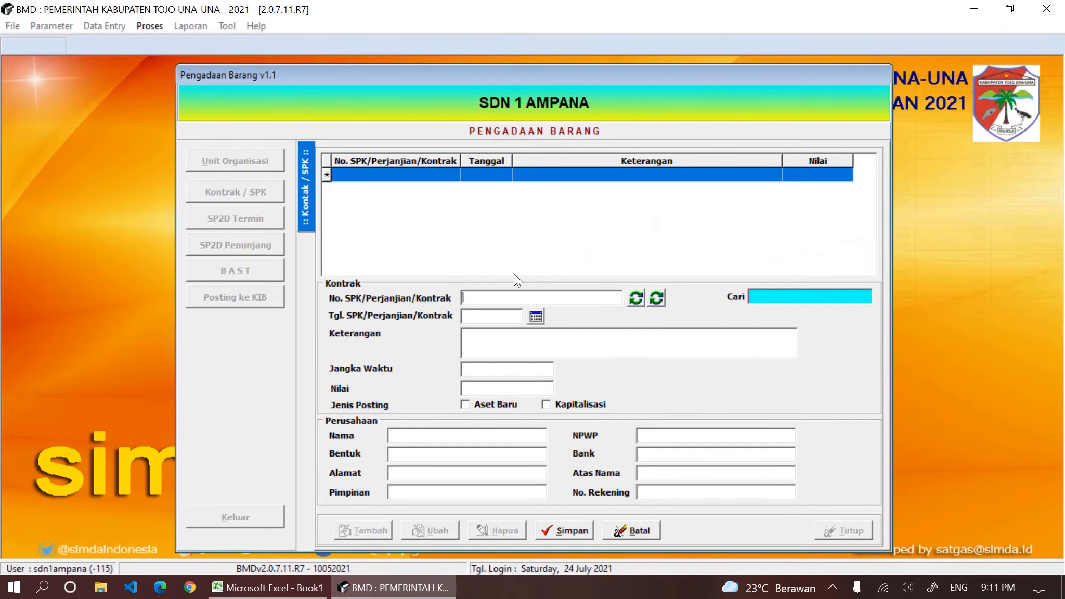
left_click(506, 300)
key("ctrl+v")
Set the SPK date to 02-Feb-2021 as listed in the workbook and enter "SPK Belanja Modal TW 1" as the Keterangan
left_click(268, 588)
left_click(224, 278)
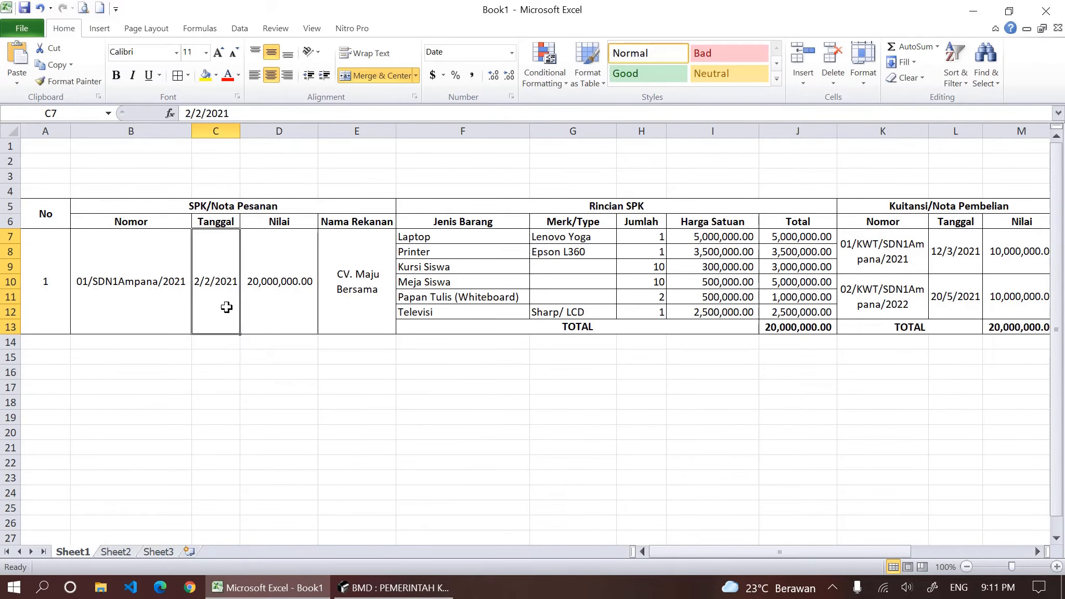
left_click(403, 593)
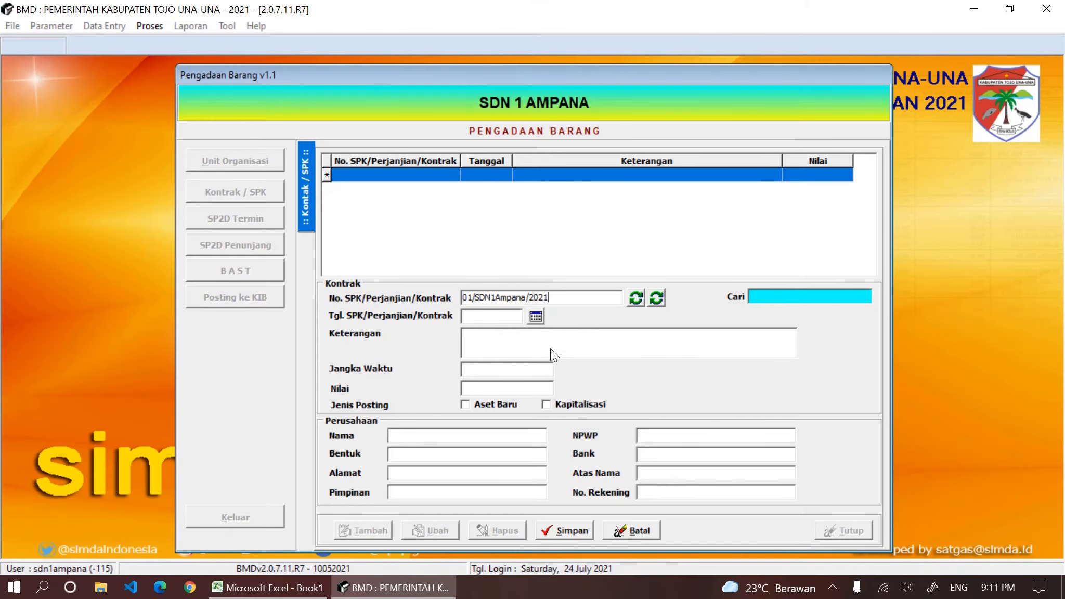
left_click(536, 316)
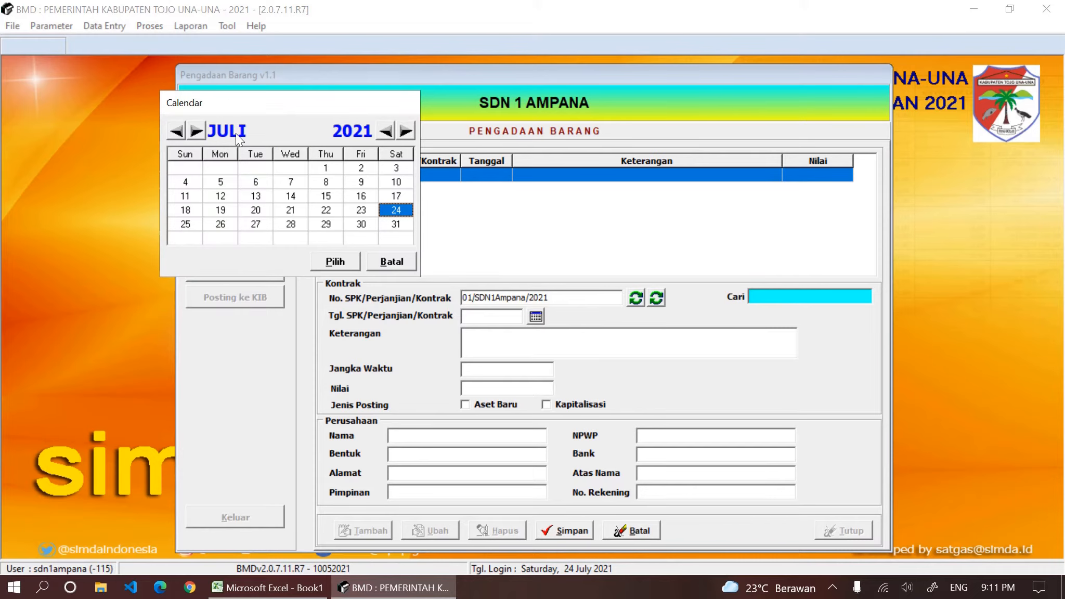
left_click(230, 130)
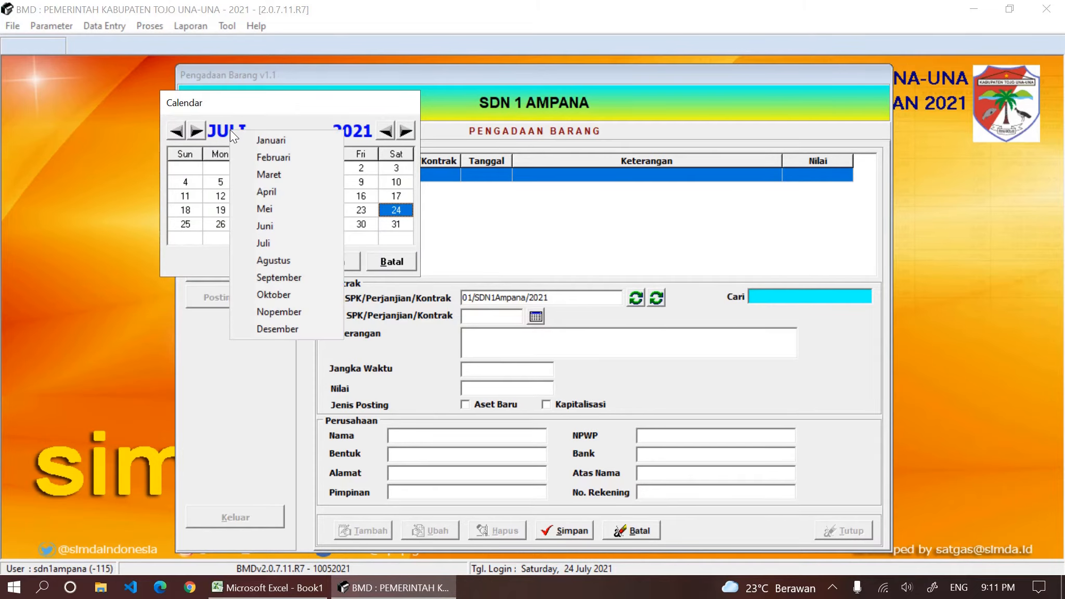
left_click(263, 161)
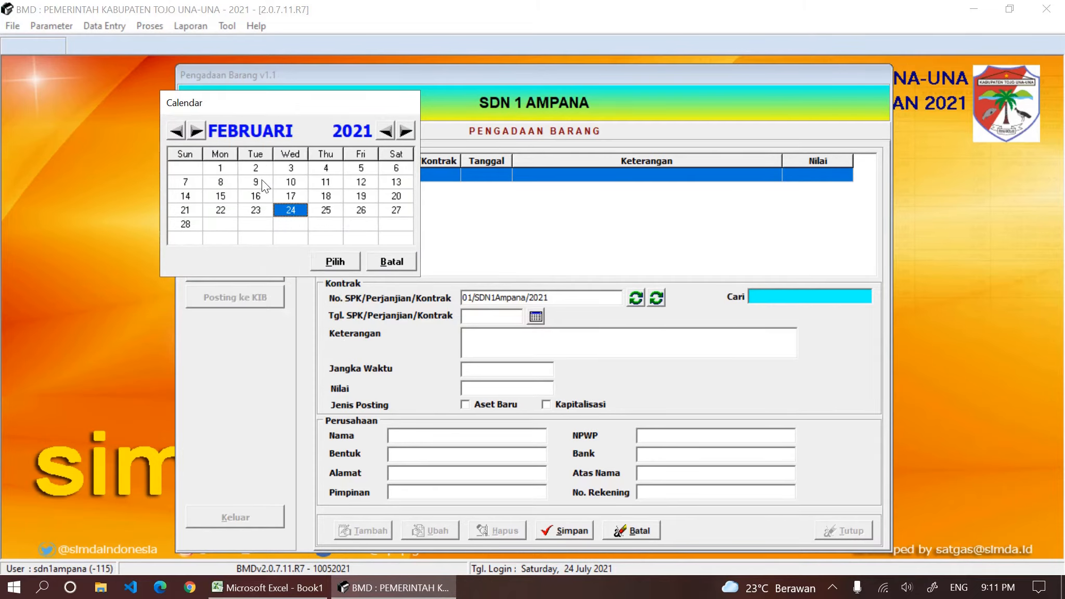
double_click(255, 170)
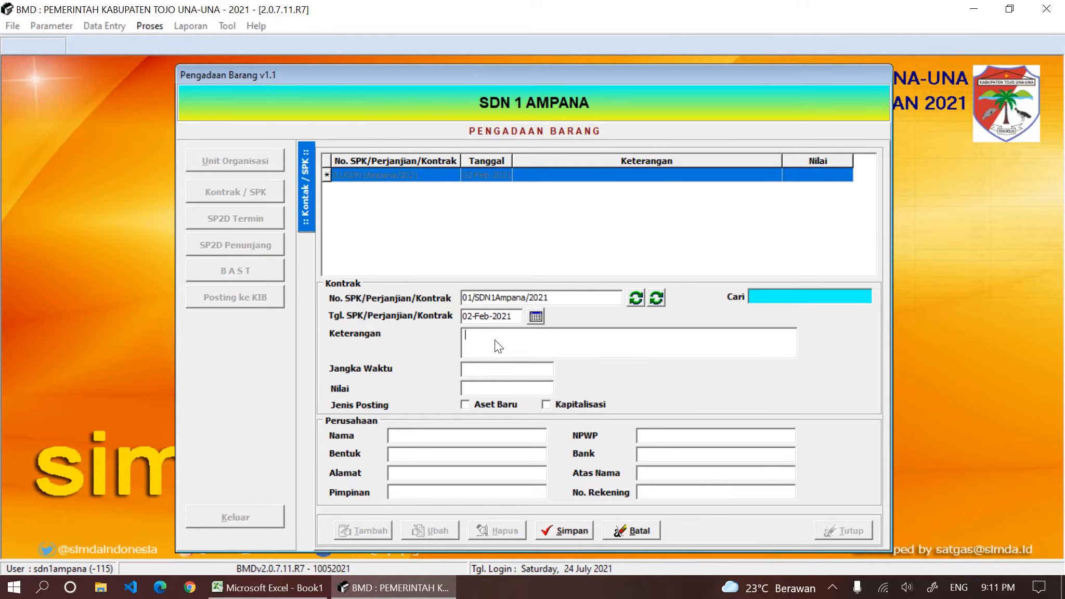
type("SPK Belanja Modal TW 1")
Copy the SPK value of 20,000,000 from the workbook into Nilai and set the posting type to Aset Baru
left_click(476, 369)
left_click(268, 588)
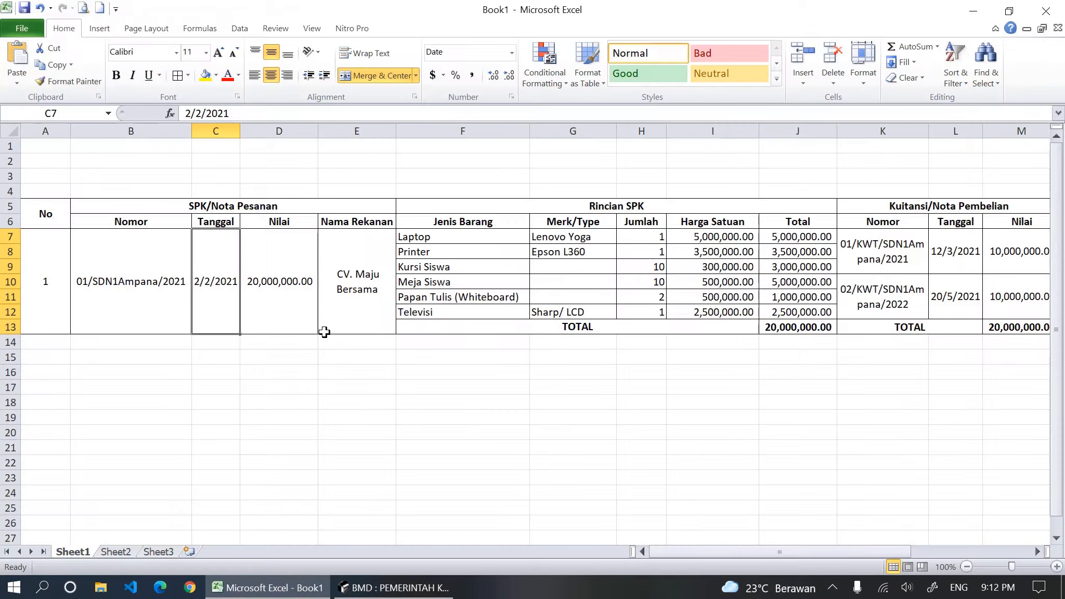
left_click(295, 283)
double_click(266, 113)
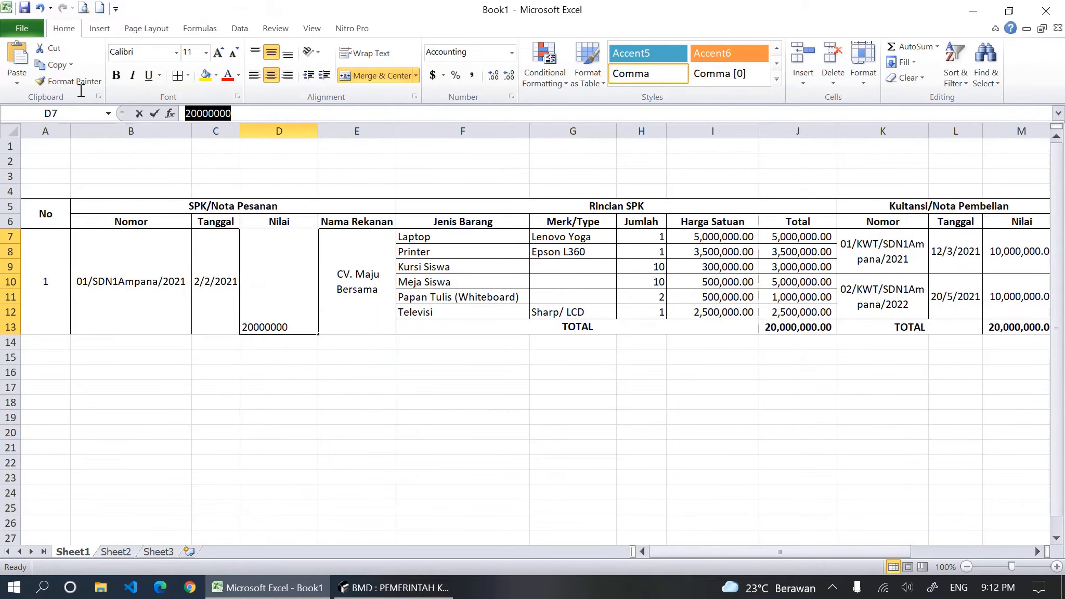
left_click(414, 577)
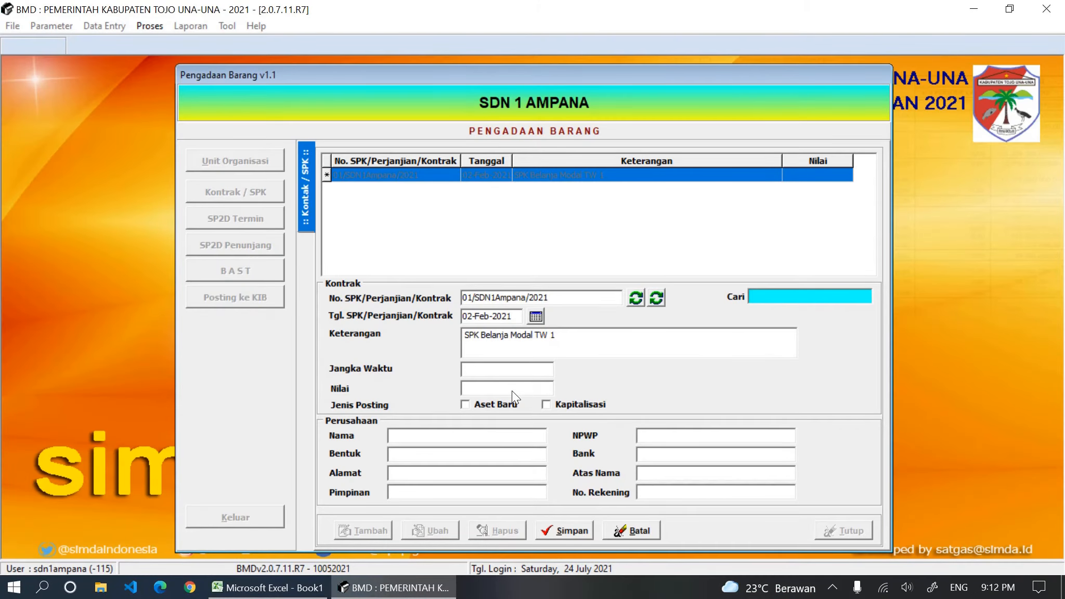
left_click(512, 390)
key("ctrl+v")
left_click(464, 405)
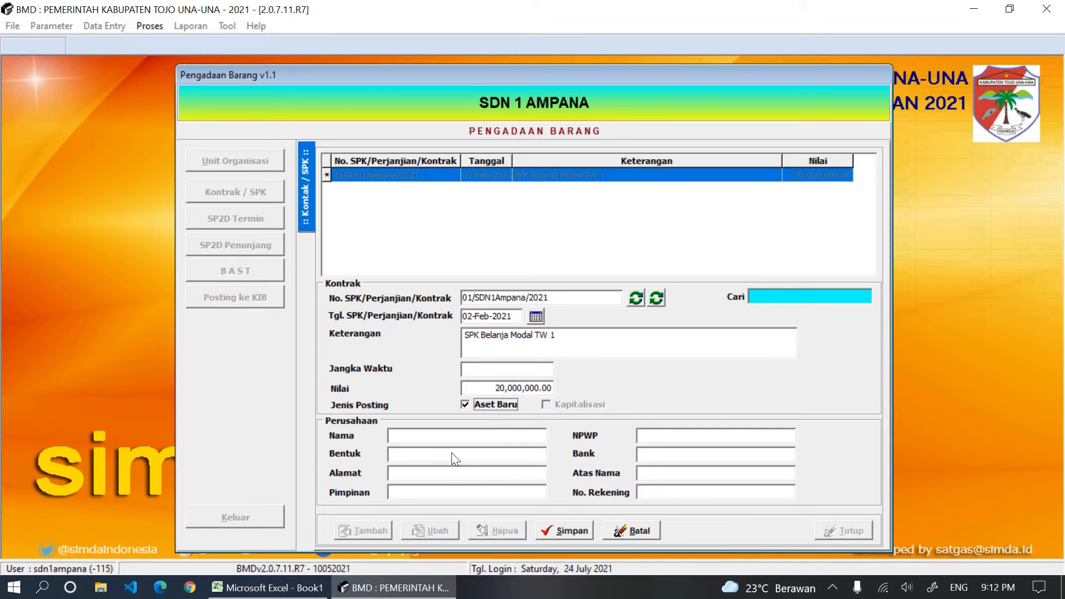
Enter the company as Maju Bersama from the workbook, with Bentuk CV and Alamat Ampana, and save the contract
left_click(411, 443)
left_click(268, 587)
left_click(346, 297)
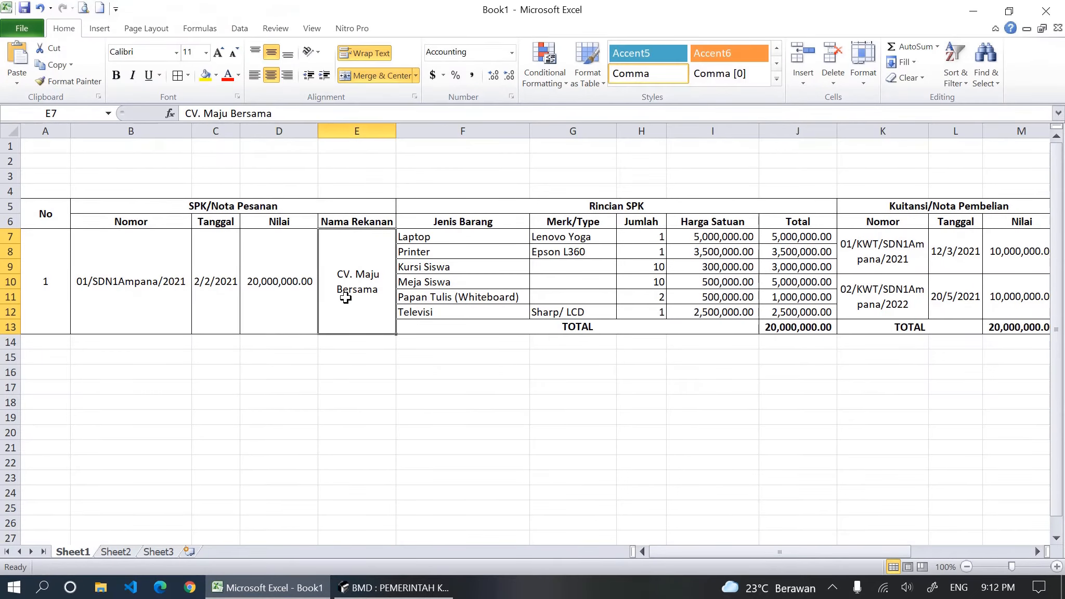
left_click_drag(302, 113, 209, 125)
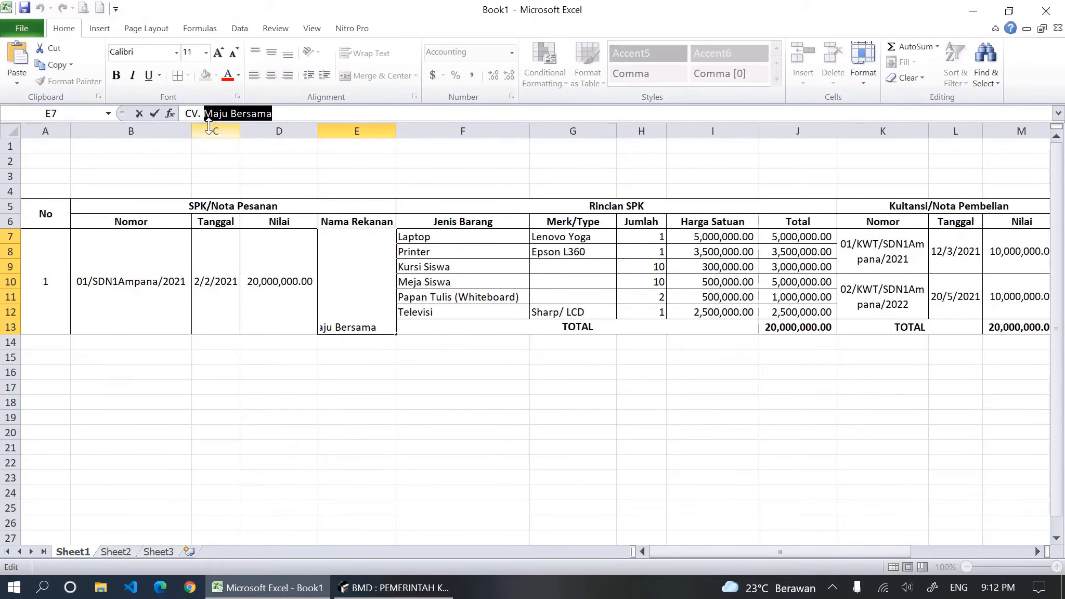
left_click(394, 587)
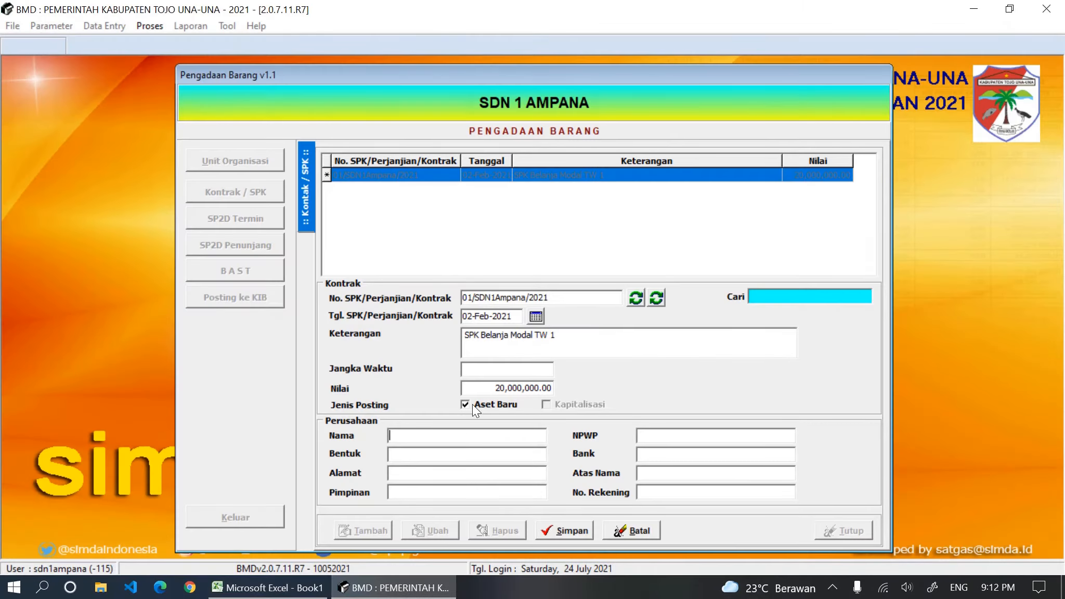
left_click(439, 434)
key("ctrl+v")
left_click(397, 478)
type("Ampana")
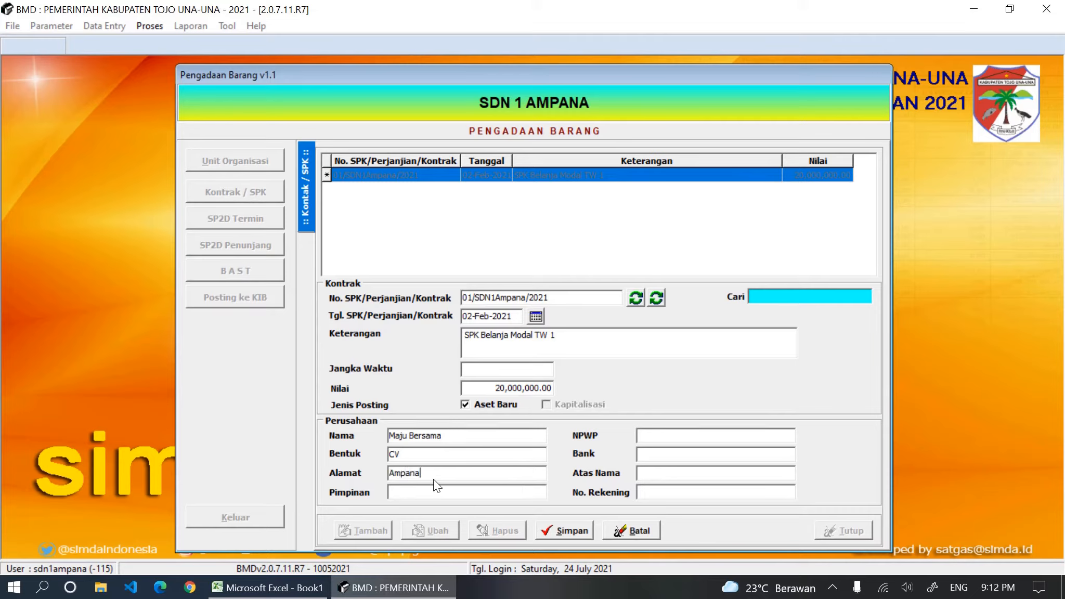
key("shift+Left")
key("shift+Left")
left_click(567, 531)
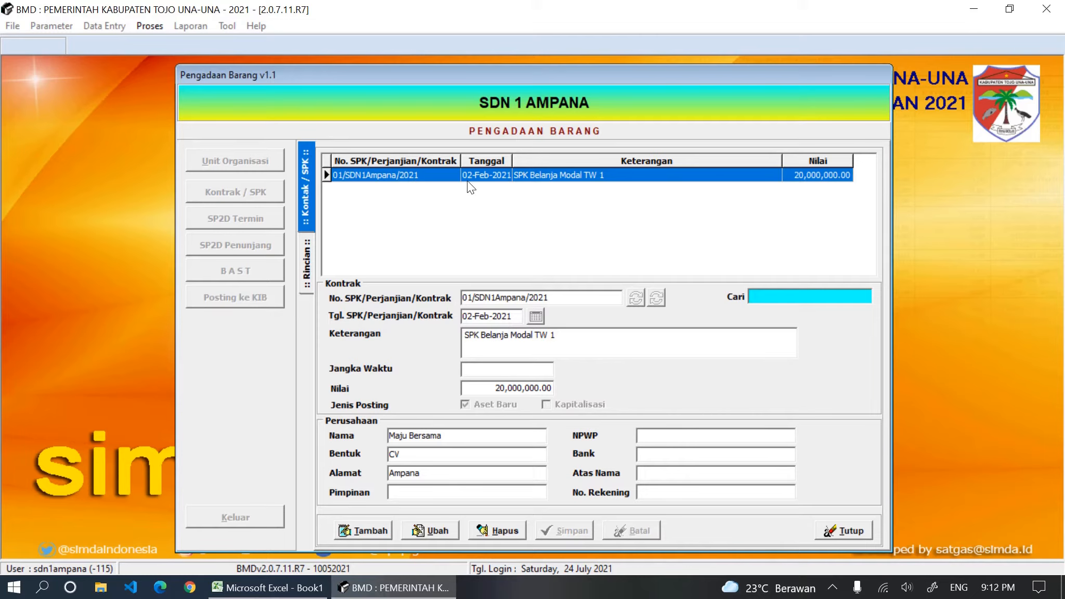
Open the saved contract's Rincian and add a new item record for the Laptop listed first in the workbook
double_click(573, 172)
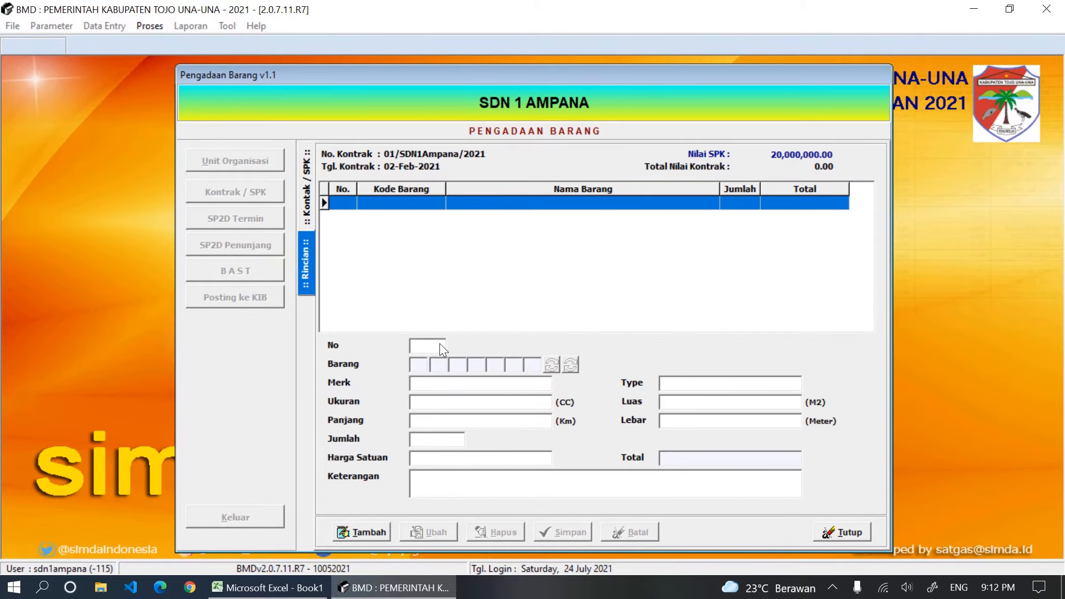
key("alt+Tab")
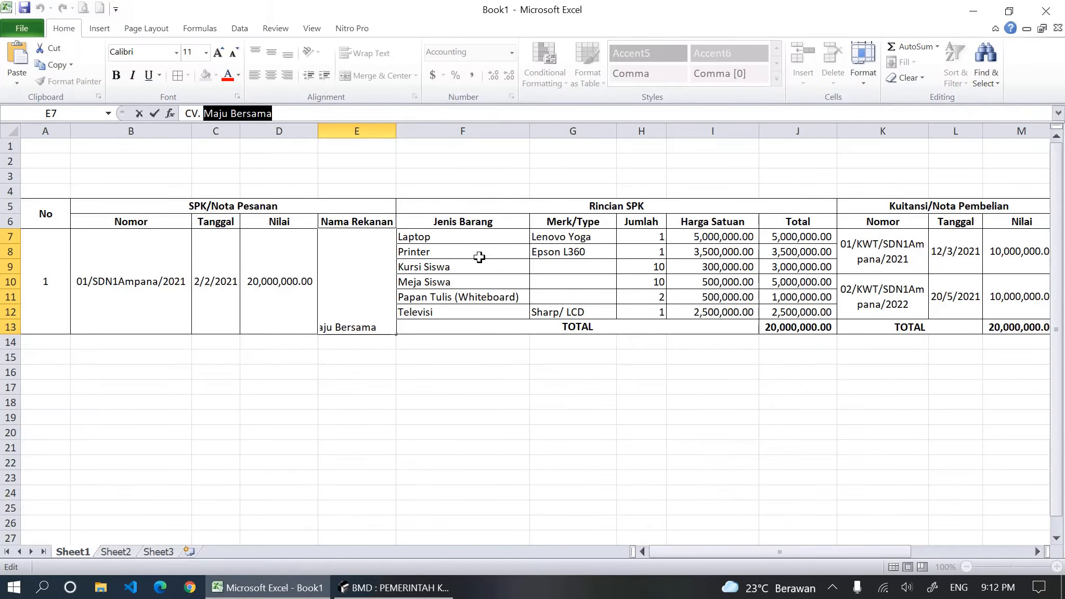
left_click_drag(556, 204, 553, 278)
left_click(360, 281)
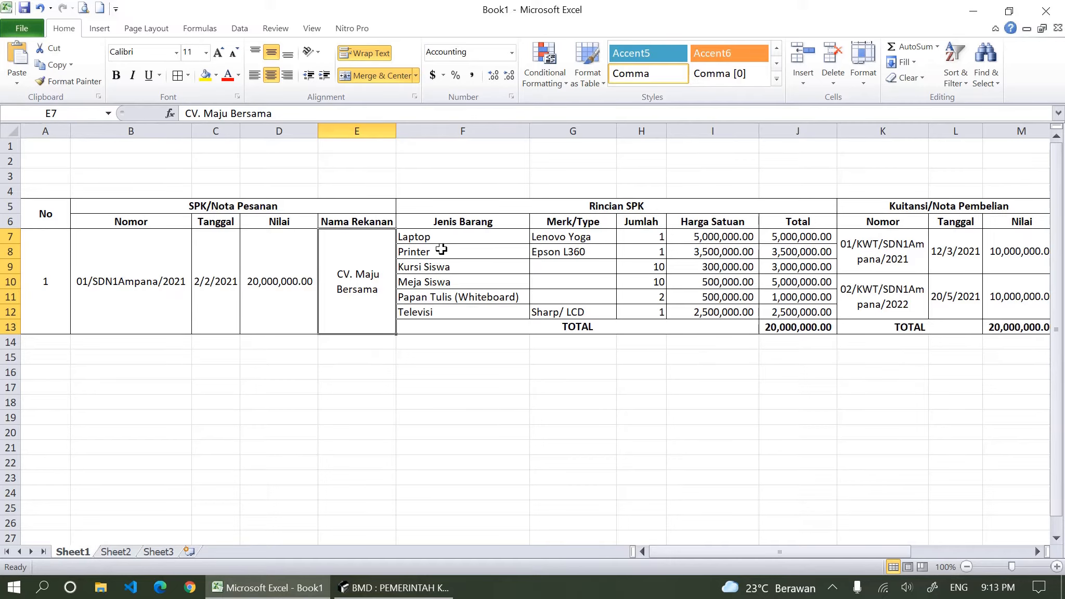
left_click(504, 238)
left_click(394, 587)
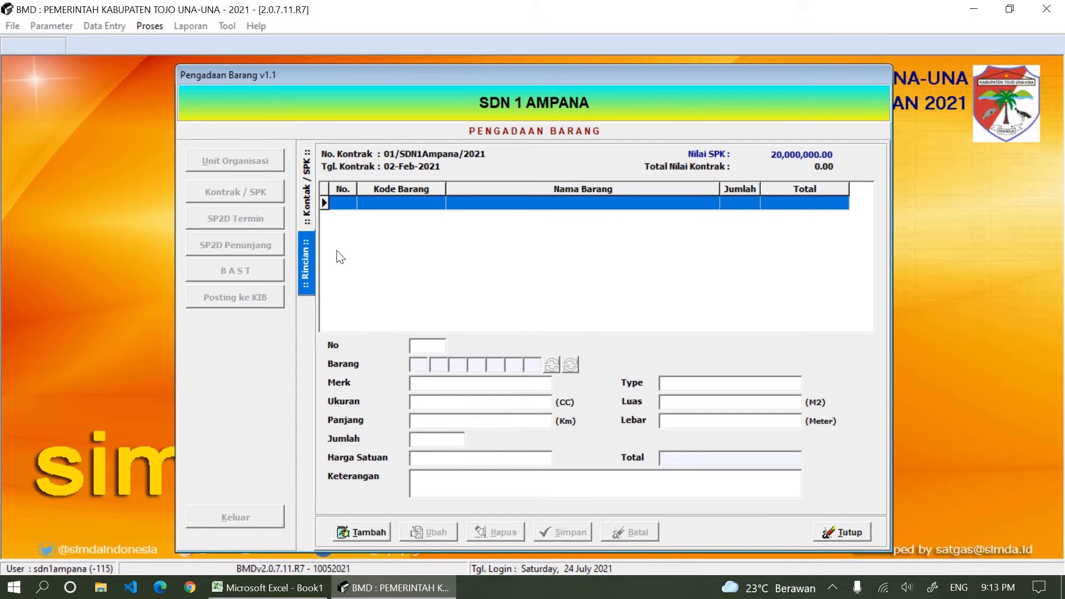
left_click(371, 528)
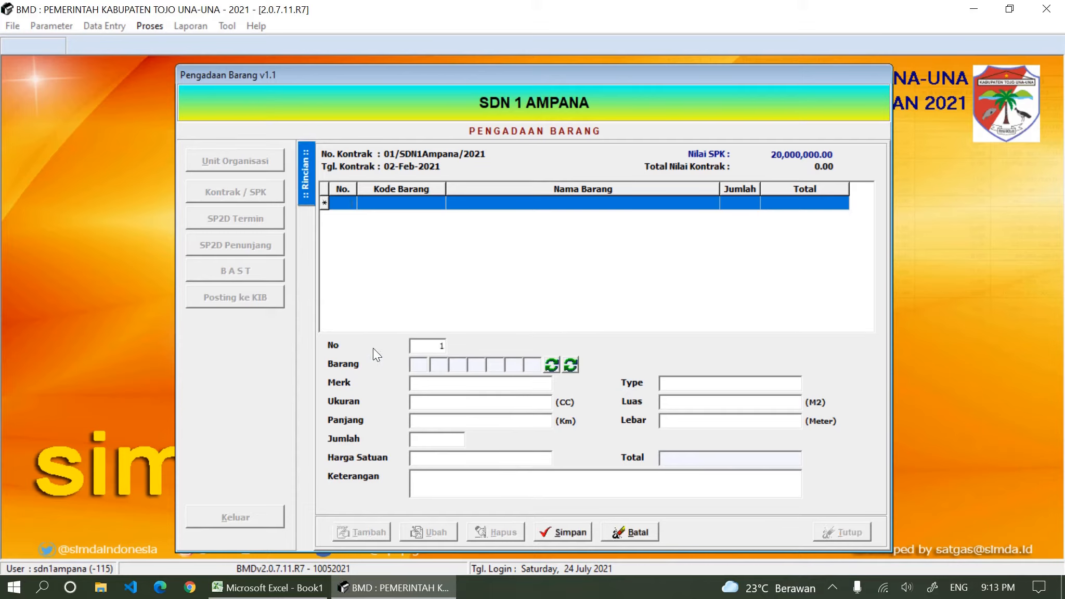
Assign the item code for Lap Top, found under KOMPUTER UNIT and PERSONAL KOMPUTER, to the new item record
left_click(569, 367)
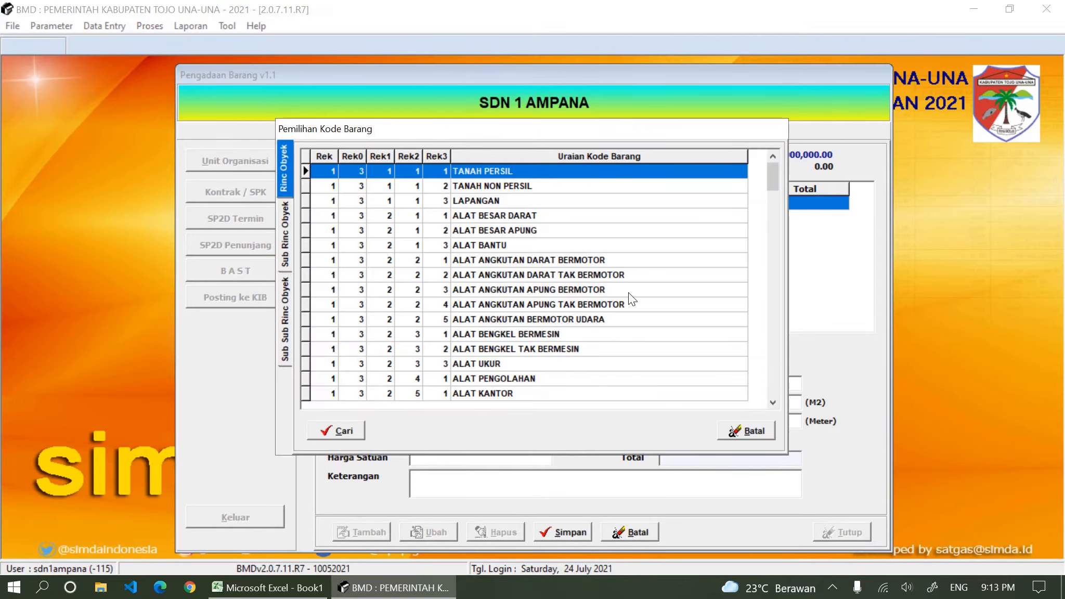
left_click(292, 588)
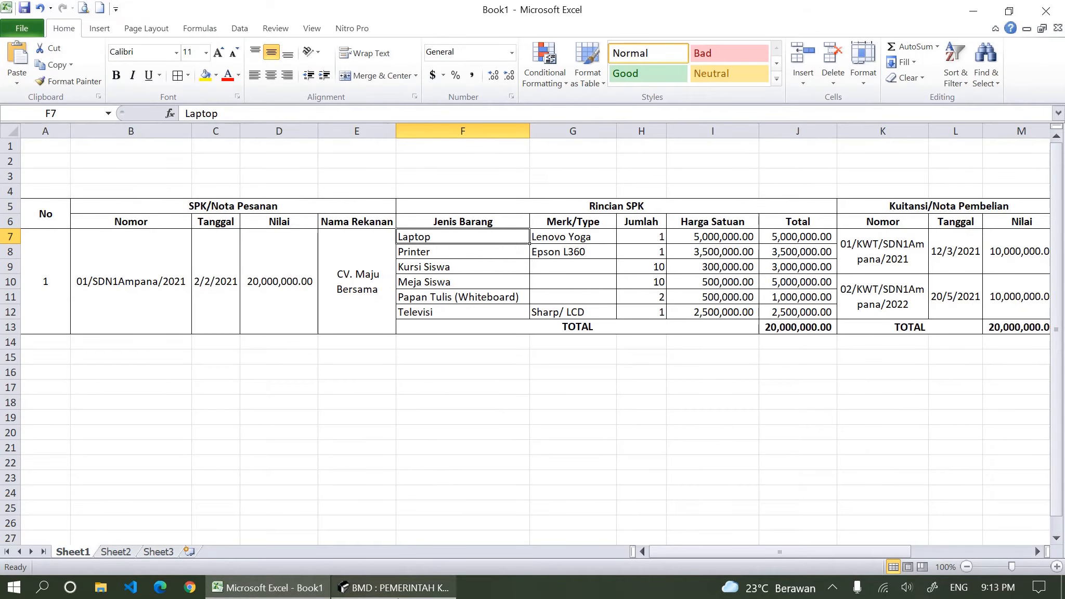
left_click(367, 588)
left_click(772, 402)
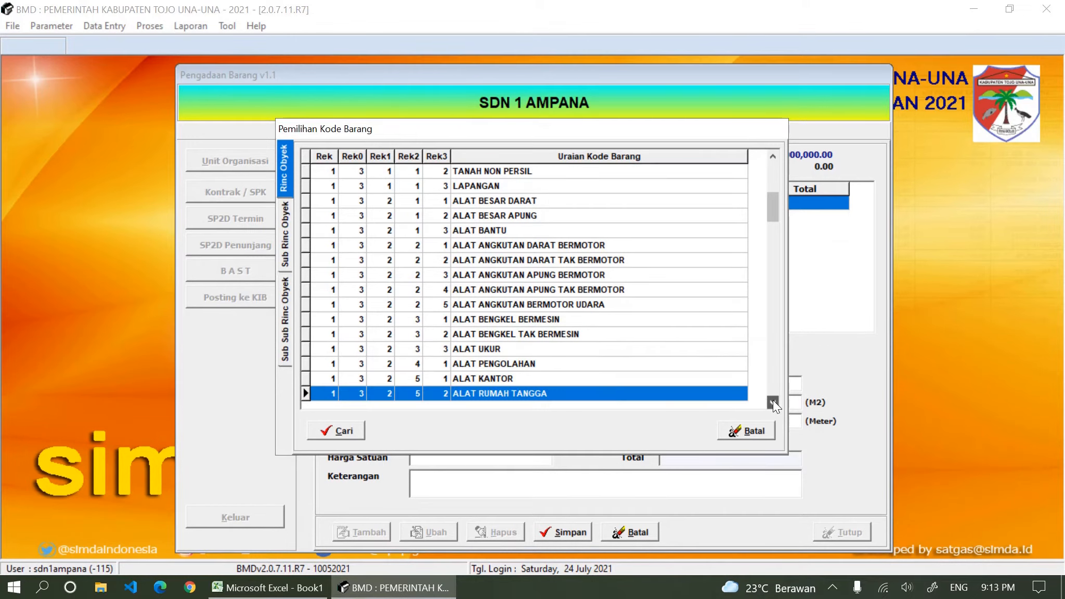
left_click(772, 402)
left_click(773, 401)
left_click(773, 402)
left_click(773, 402)
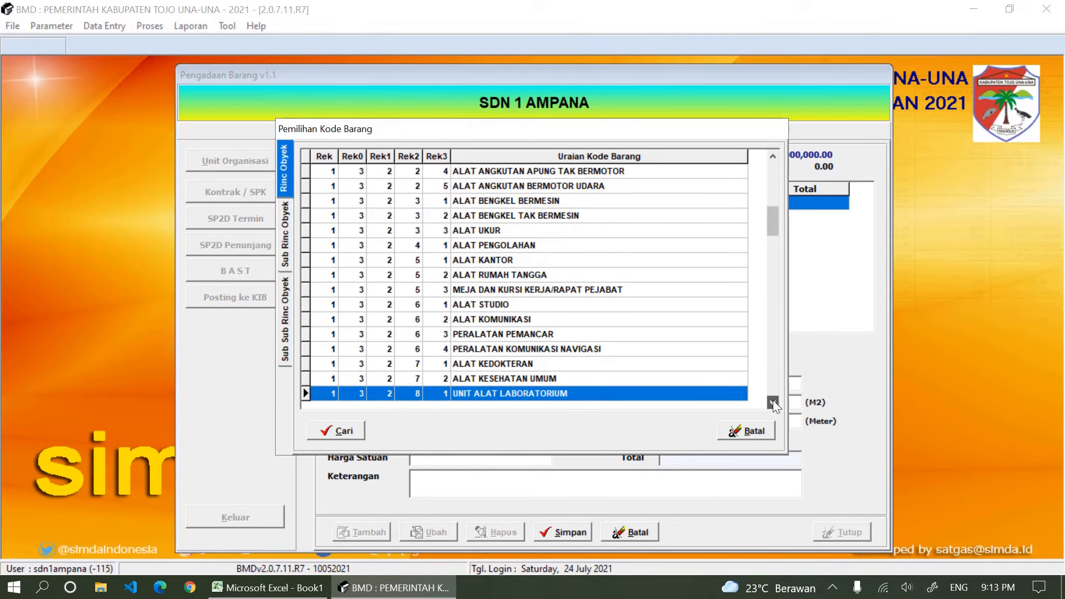
left_click(773, 402)
left_click(772, 402)
left_click(773, 401)
left_click(773, 402)
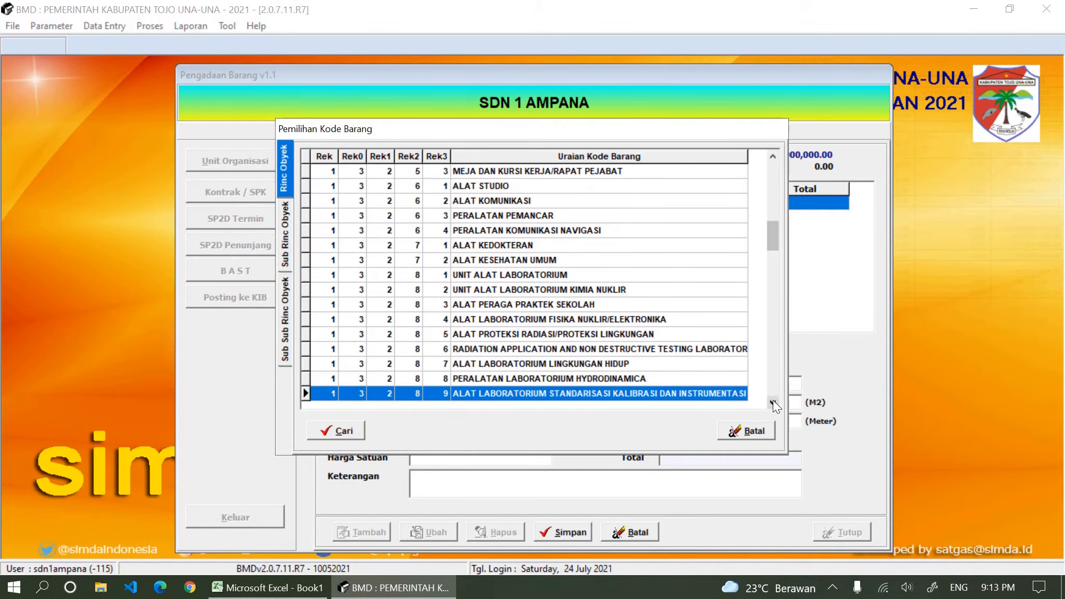
left_click(773, 401)
left_click(773, 402)
left_click(773, 402)
left_click(773, 402)
left_click(772, 401)
left_click(773, 402)
left_click(772, 401)
left_click(773, 402)
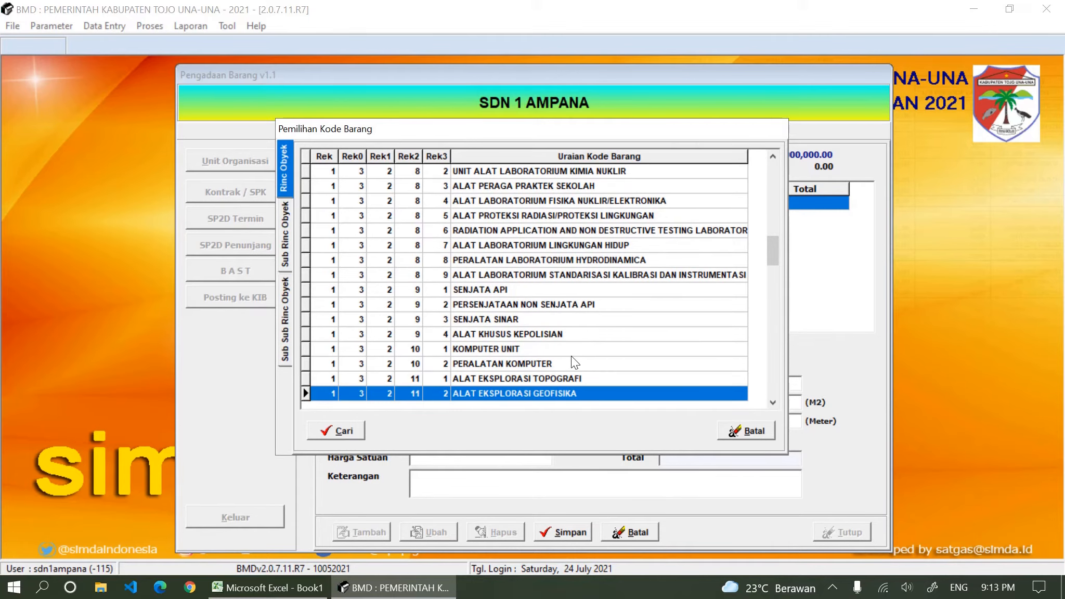
left_click(509, 348)
double_click(508, 348)
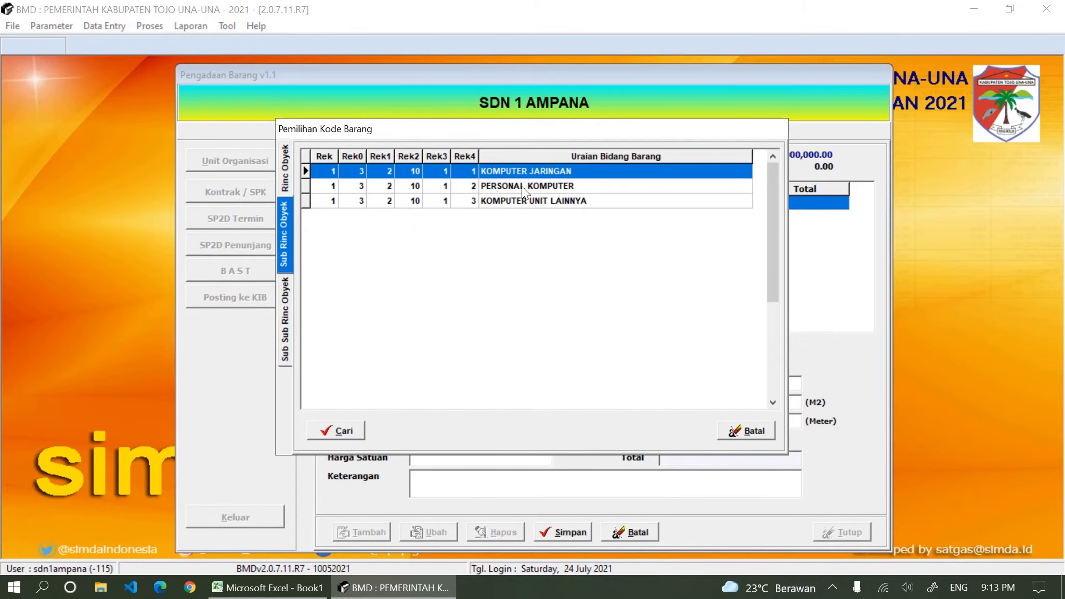
double_click(523, 187)
double_click(527, 185)
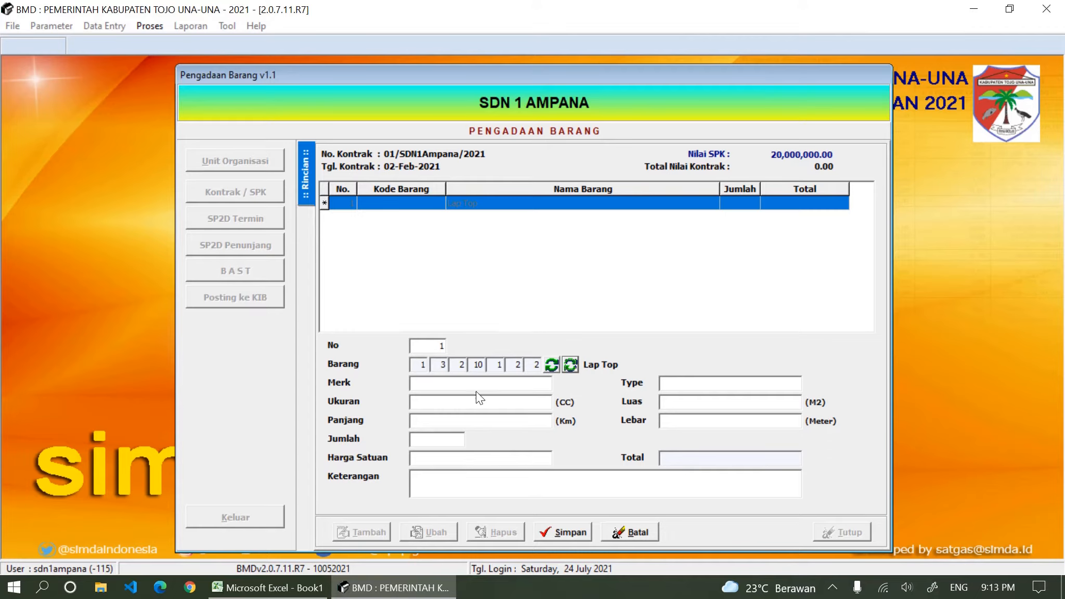
Copy the laptop's brand Lenovo from the workbook into the item's Merk
left_click(437, 388)
left_click(267, 588)
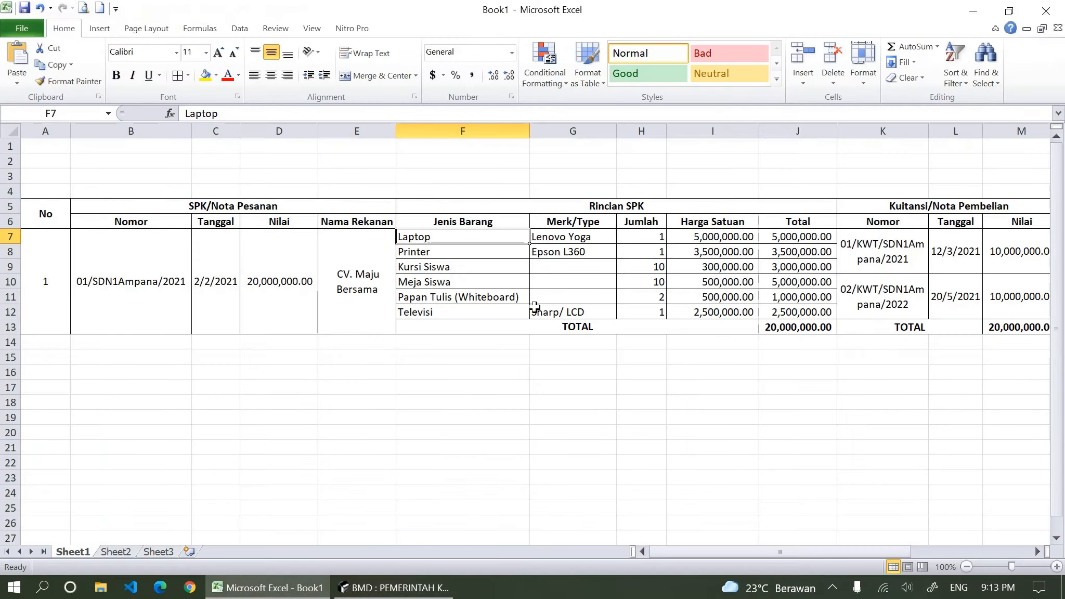
left_click(575, 236)
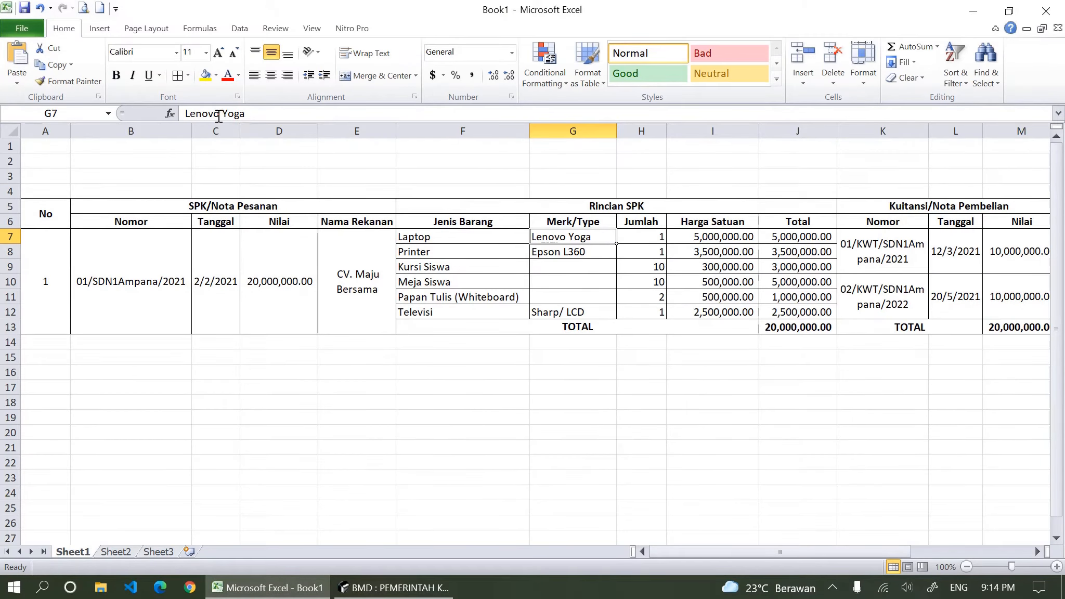
left_click_drag(219, 113, 186, 114)
key("ctrl+c")
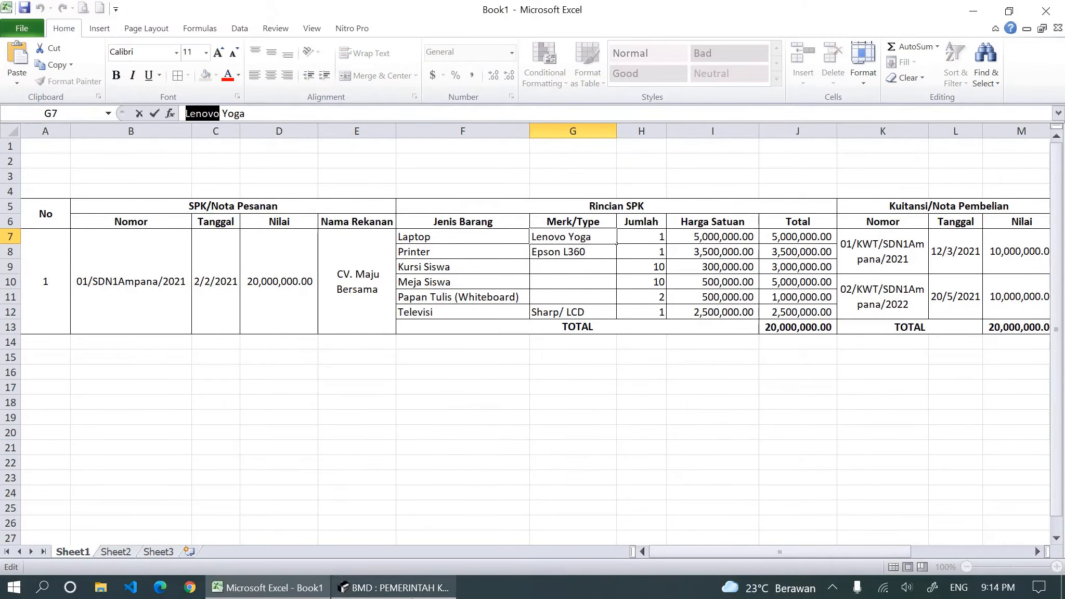
left_click(419, 587)
key("ctrl+v")
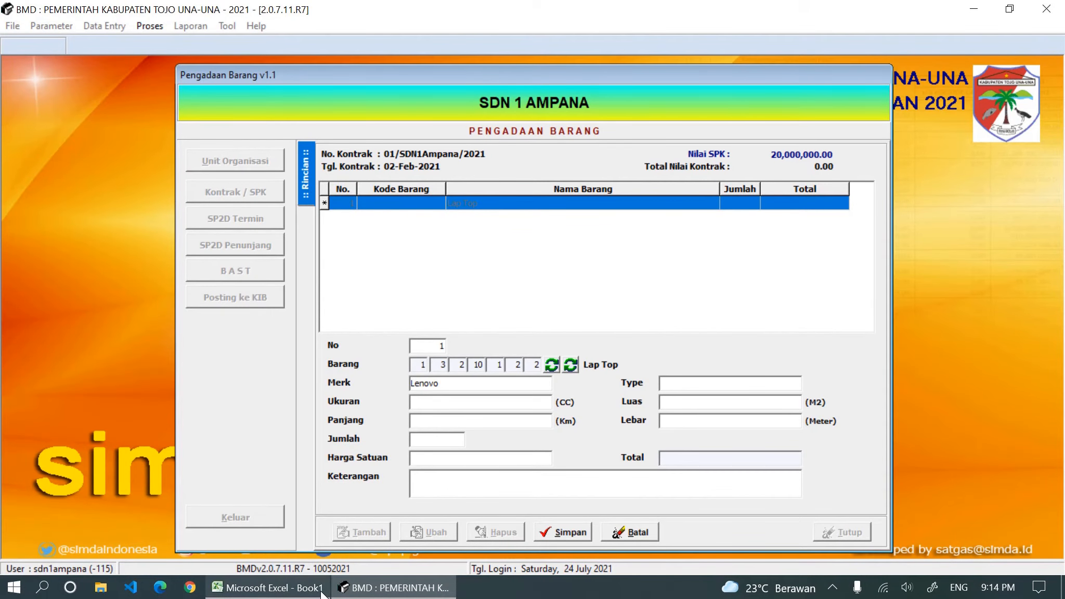
Copy Yoga from the laptop's row in the workbook into Type and set Ukuran to 15"
left_click(267, 588)
left_click_drag(585, 224, 583, 283)
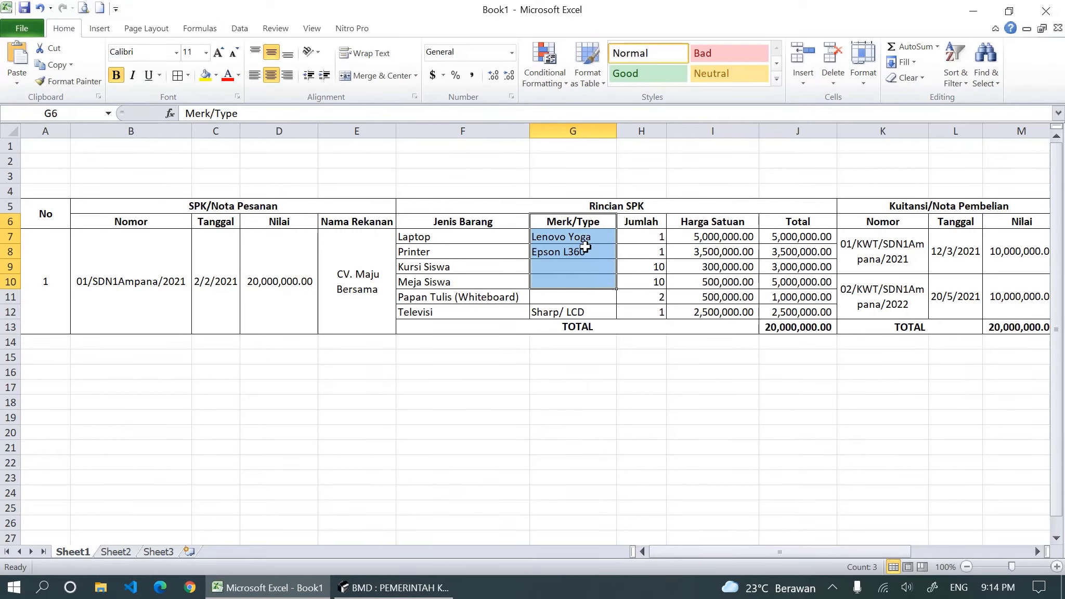
left_click(587, 236)
left_click(297, 130)
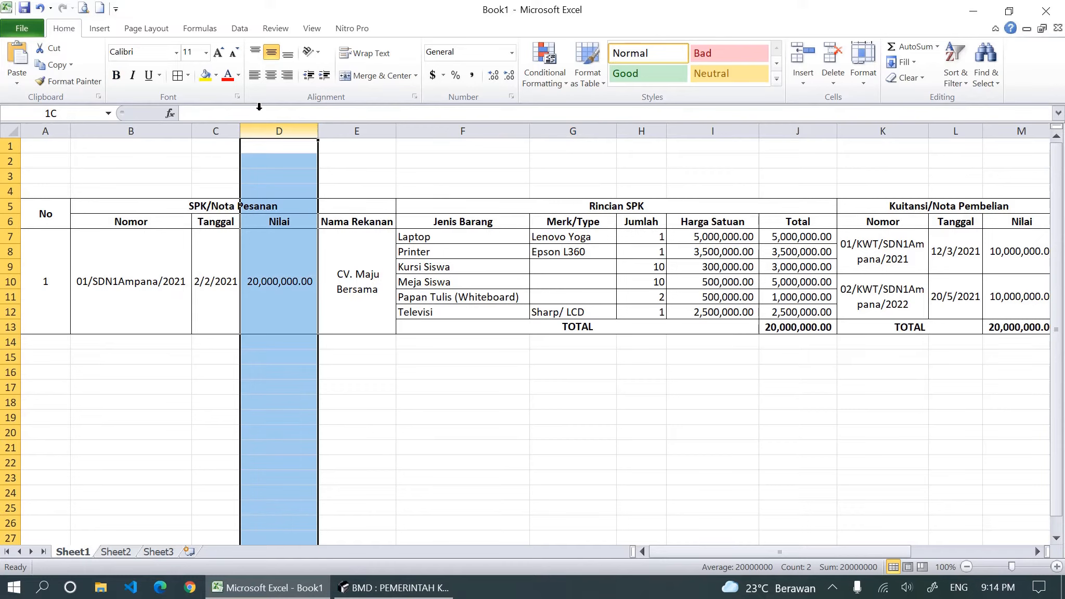
left_click(561, 236)
left_click(253, 112)
double_click(253, 112)
key("ctrl+c")
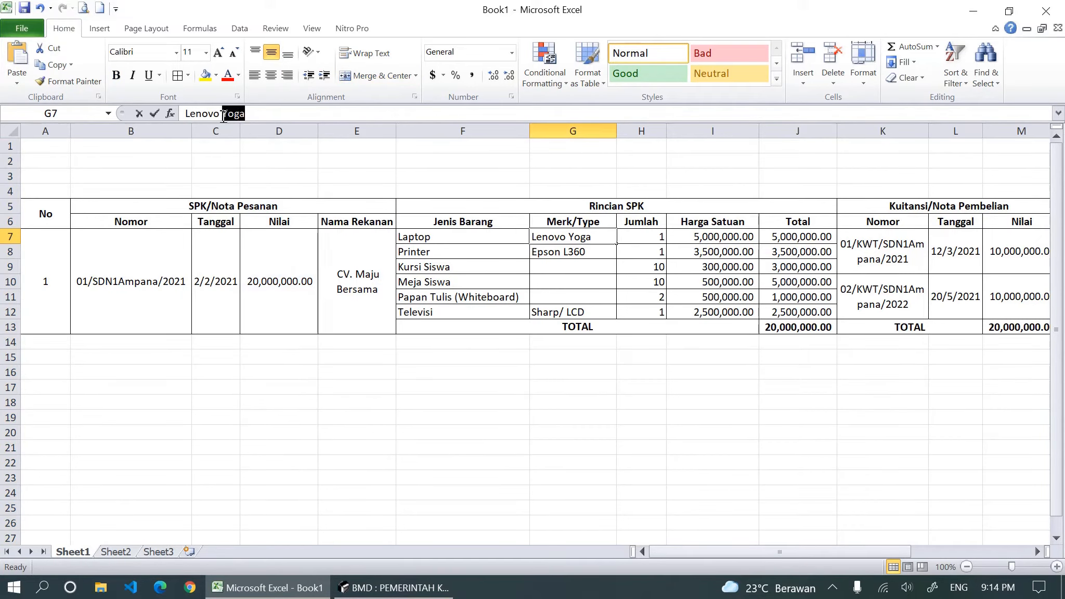
left_click(391, 588)
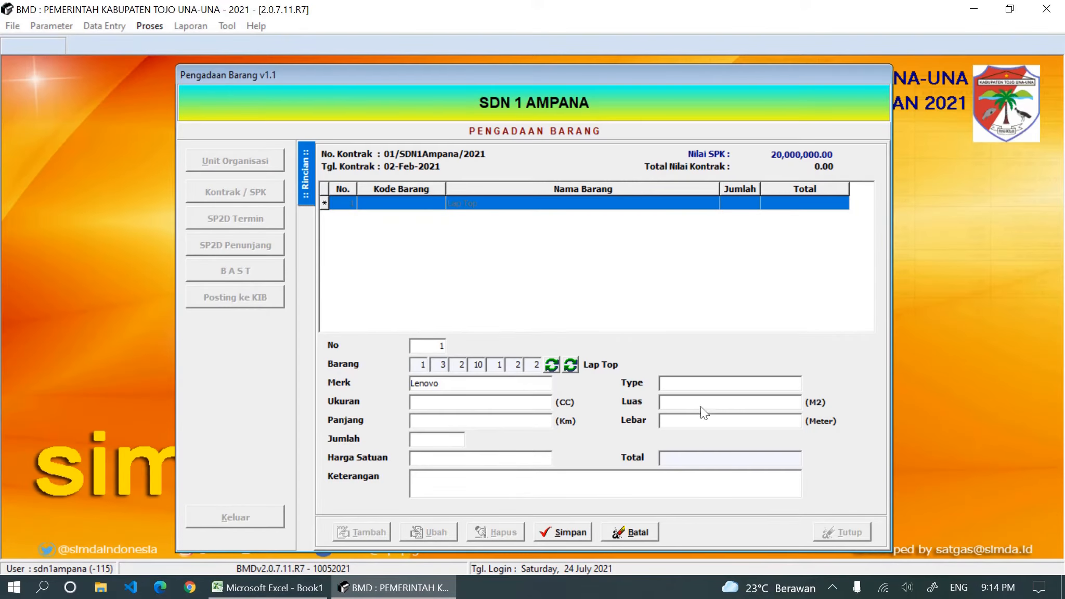
left_click(698, 382)
key("ctrl+v")
type("15\"")
Set the laptop's Jumlah to 1 and Harga Satuan to 5,000,000, following the workbook
left_click(267, 587)
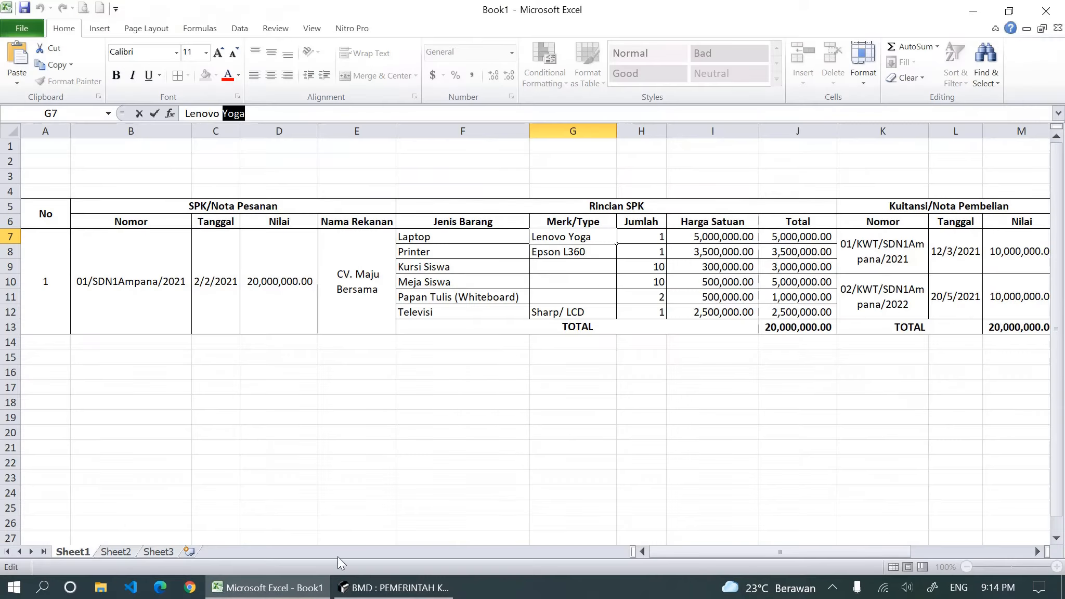
left_click(658, 237)
left_click(694, 236)
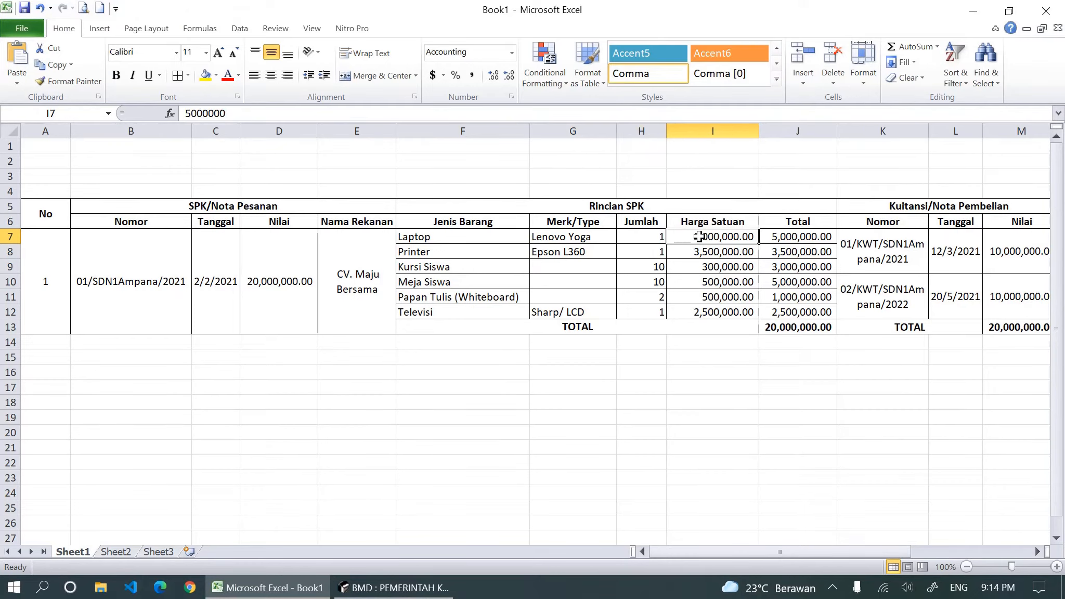
left_click(394, 588)
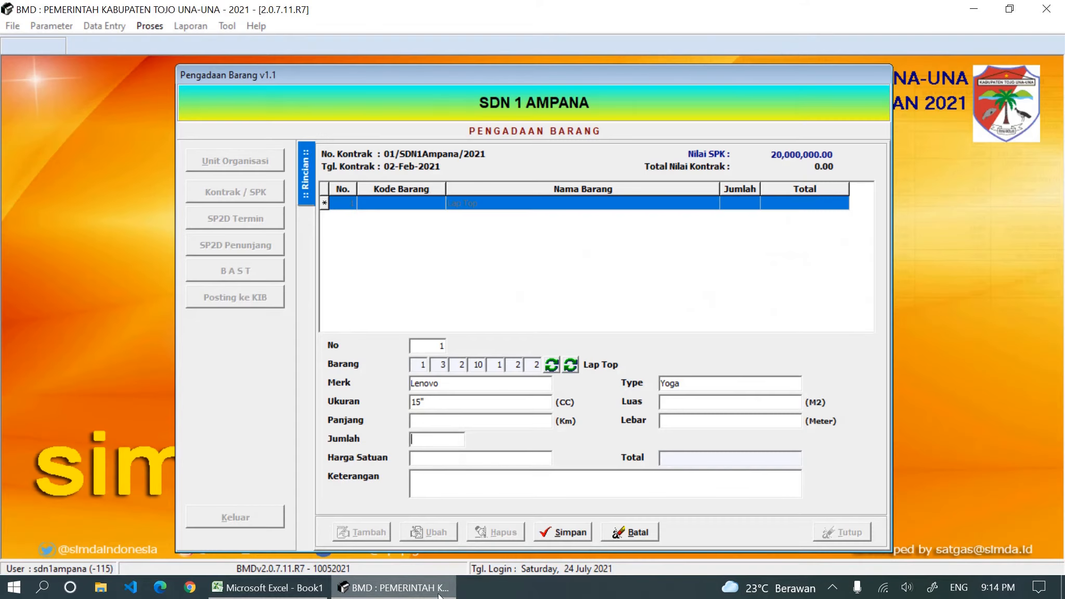
left_click(455, 457)
type("5000000")
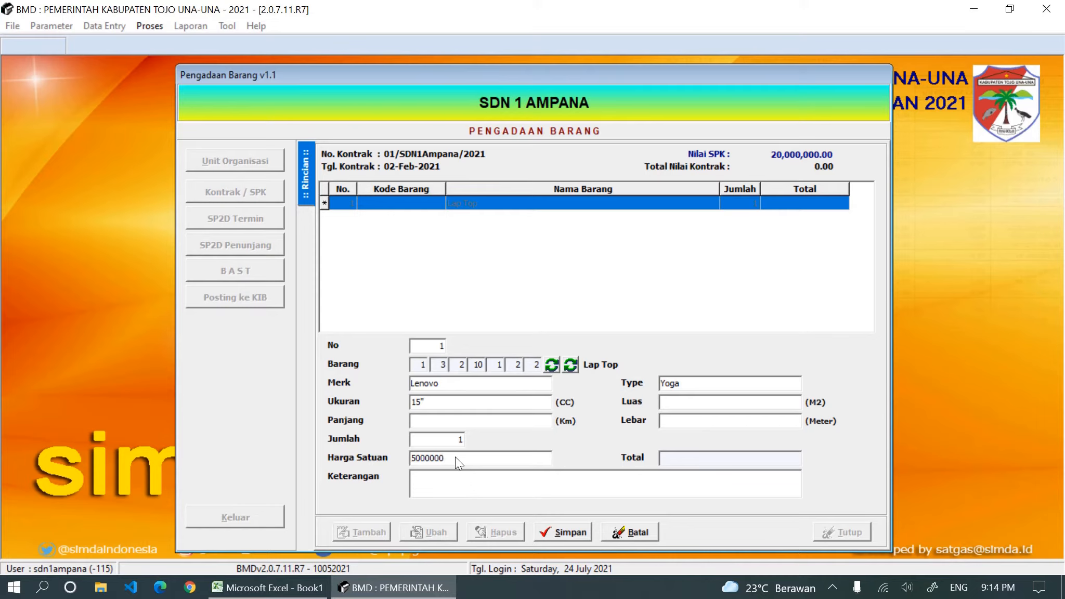
Enter Laptop Sekolah (Dana BOSPUS 2021) as the laptop's Keterangan and save the item record
left_click(461, 477)
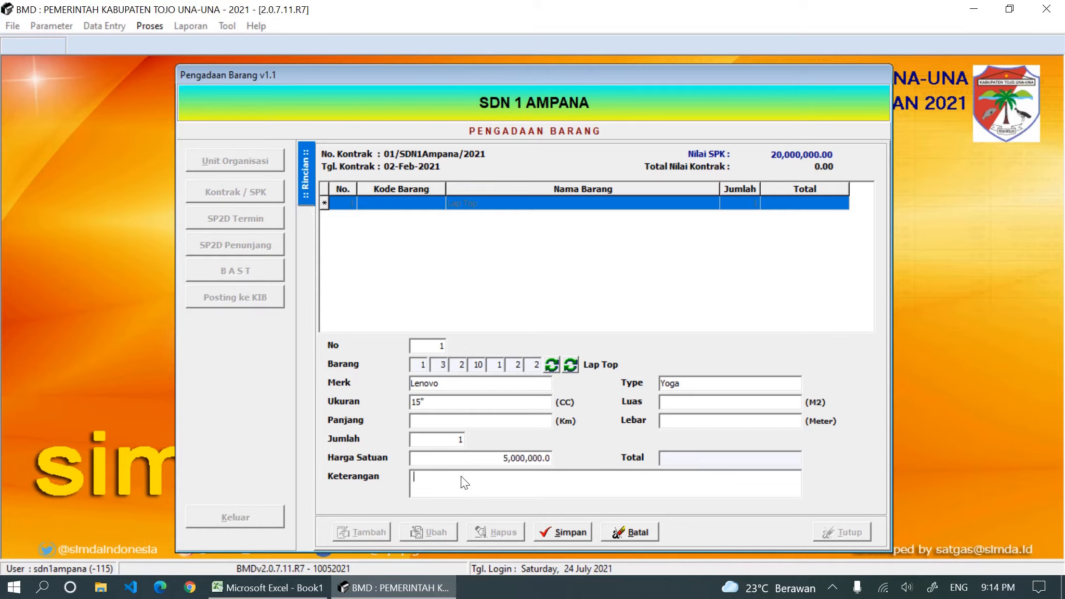
type("Leptop Sekol")
type("BOS")
key("BackSpace")
key("BackSpace")
key("BackSpace")
key("BackSpace")
type("(Dana BOSPUS 2021)")
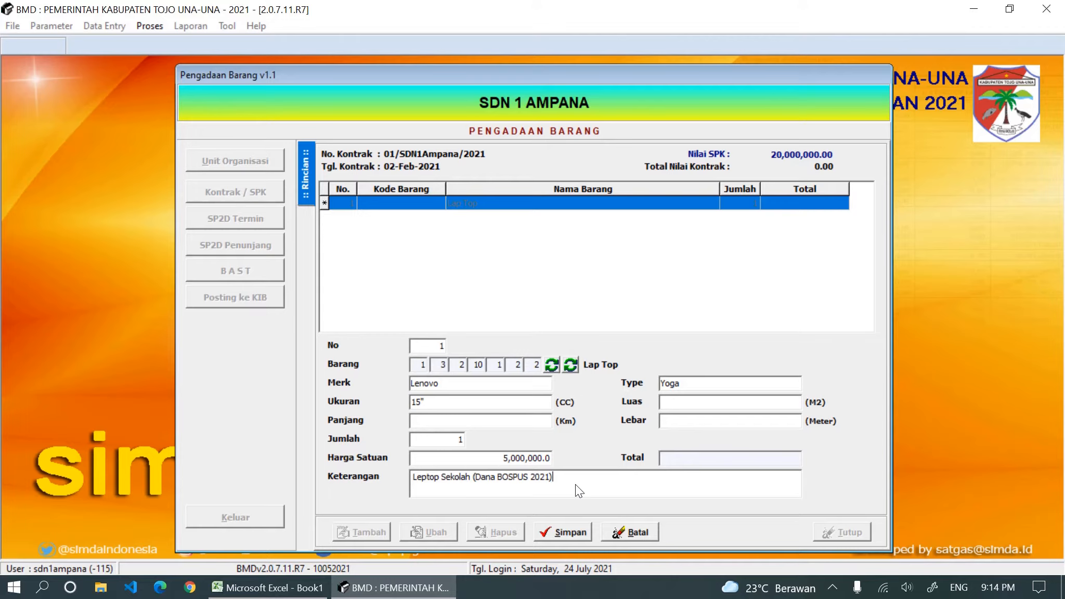
left_click(424, 482)
key("BackSpace")
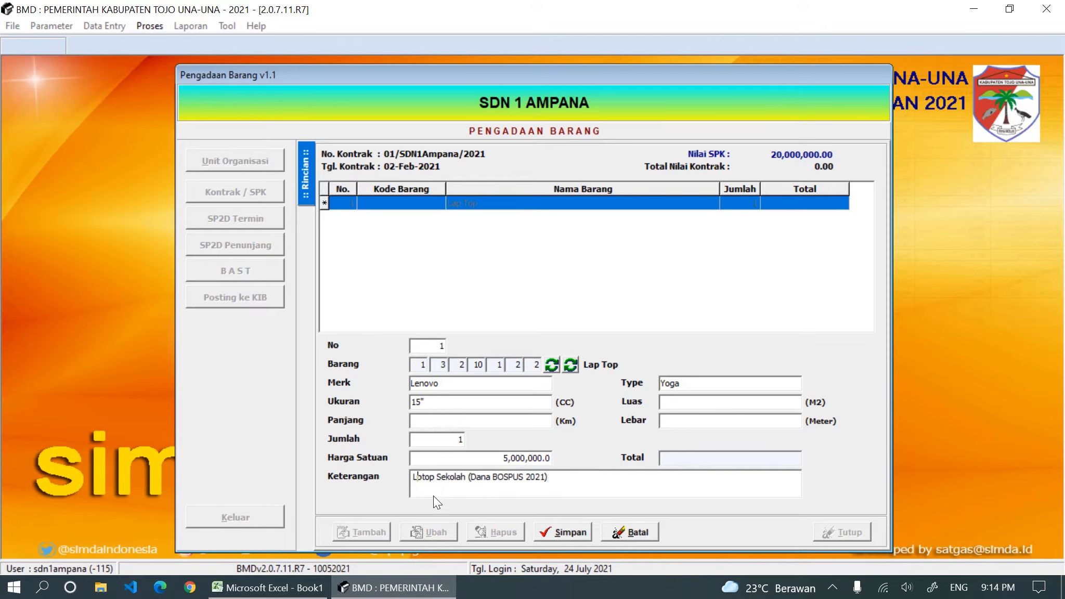
type("ap")
left_click(579, 532)
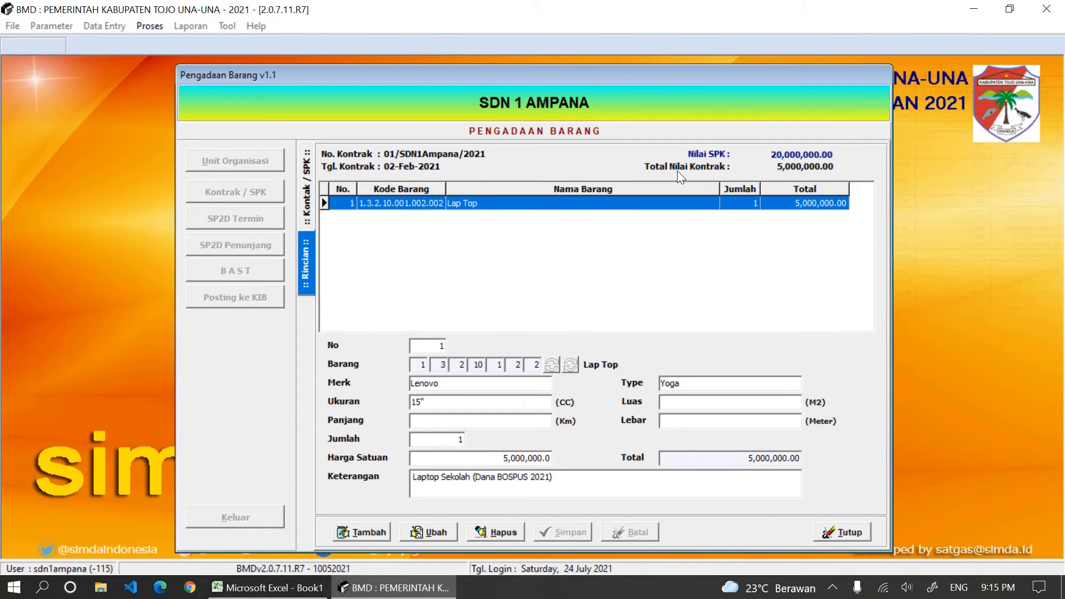
Add a new item record for the Printer listed second in the workbook
left_click(302, 586)
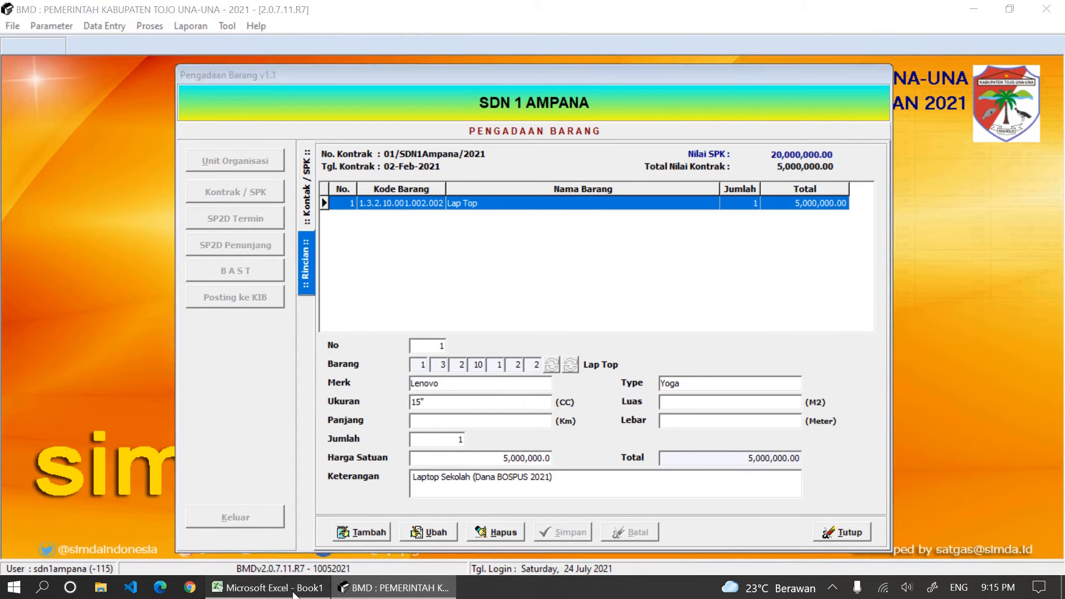
left_click(451, 252)
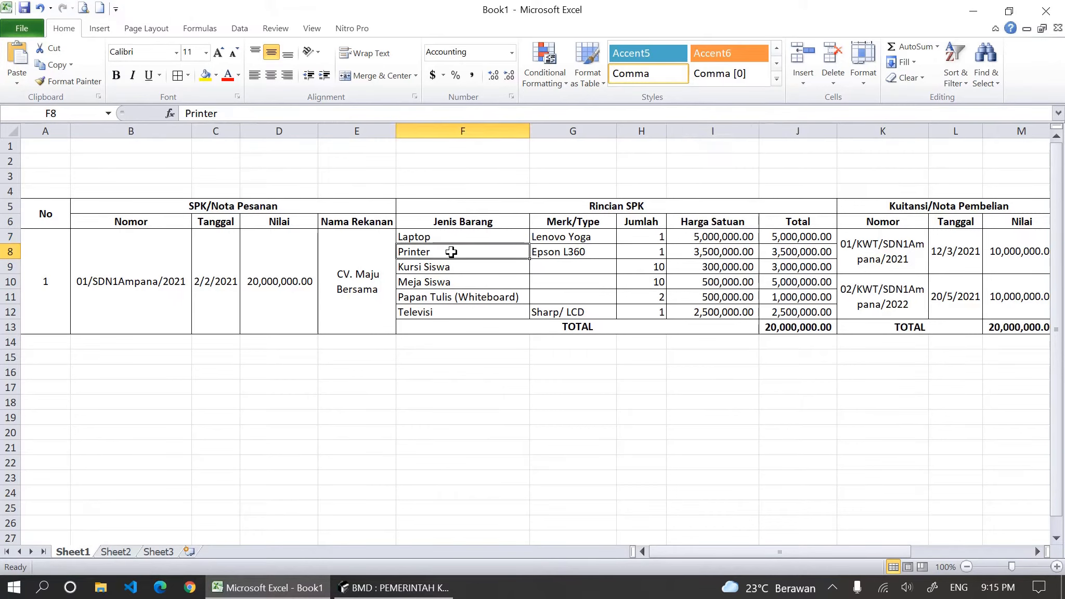
left_click(399, 596)
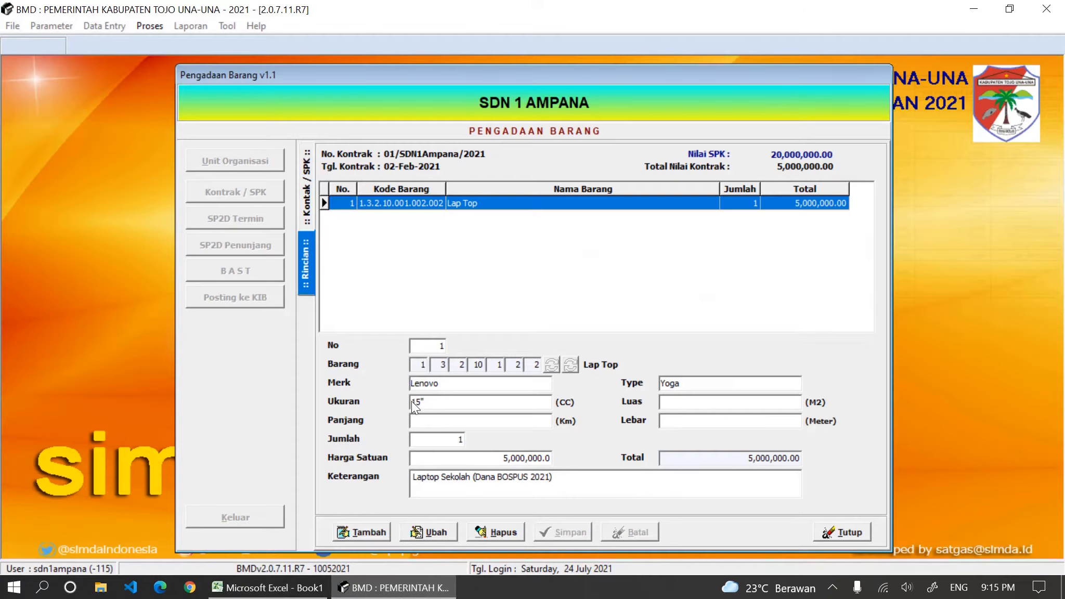
left_click(378, 532)
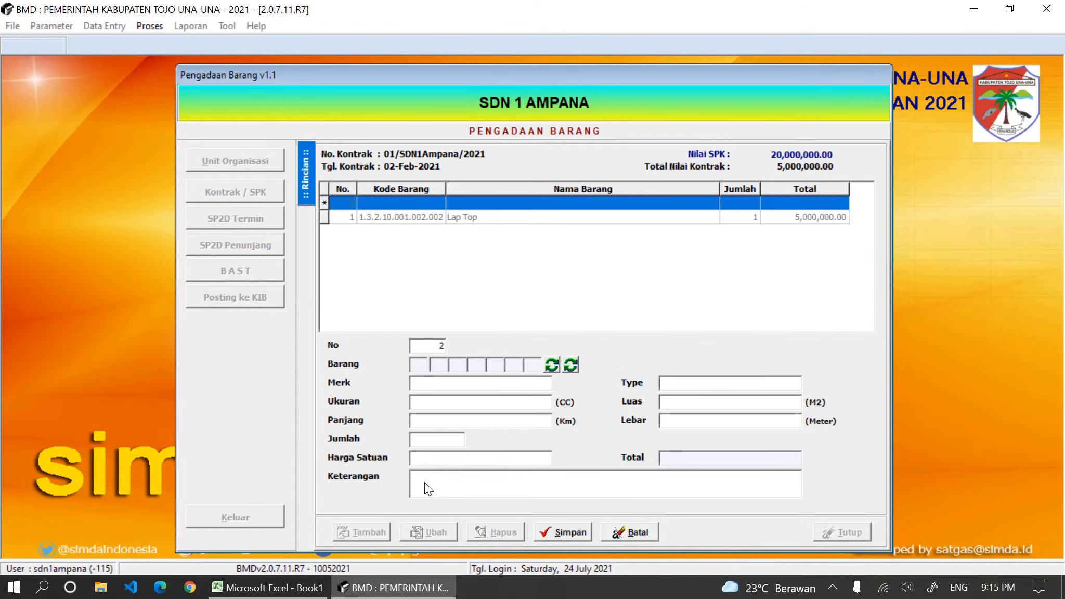
Assign the item code for Printer (Peralatan Personal Komputer), found under PERALATAN KOMPUTER and PERALATAN PERSONAL KOMPUTER
left_click(570, 366)
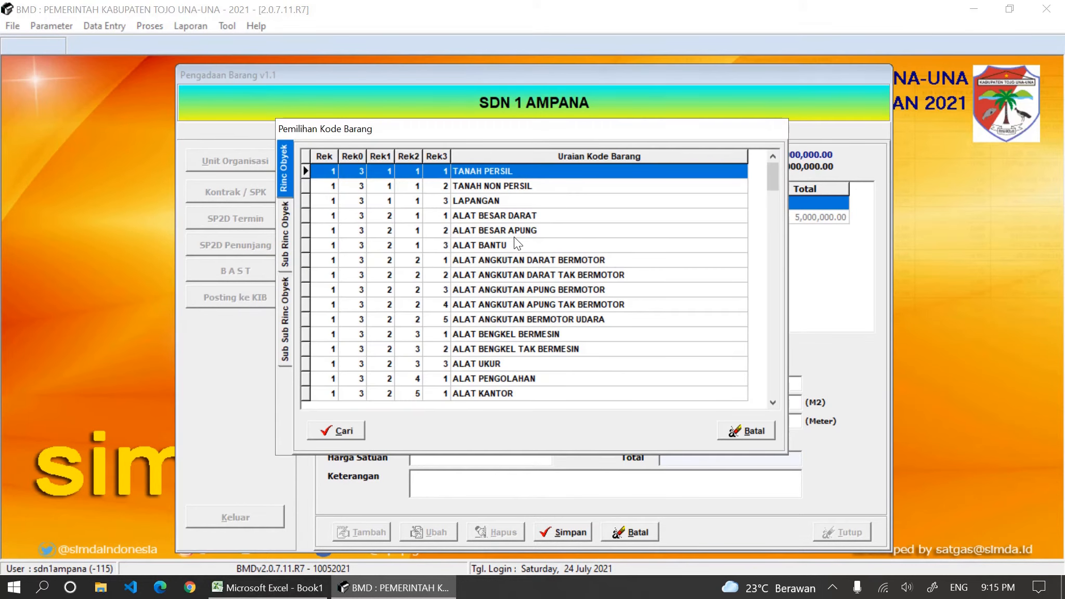
left_click_drag(772, 404, 771, 406)
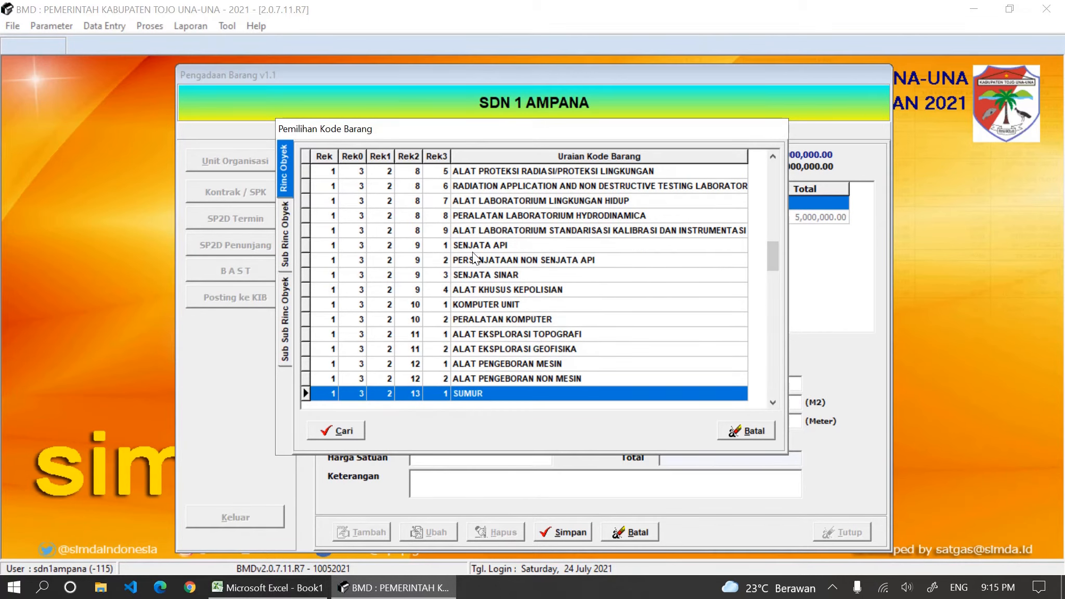
double_click(501, 305)
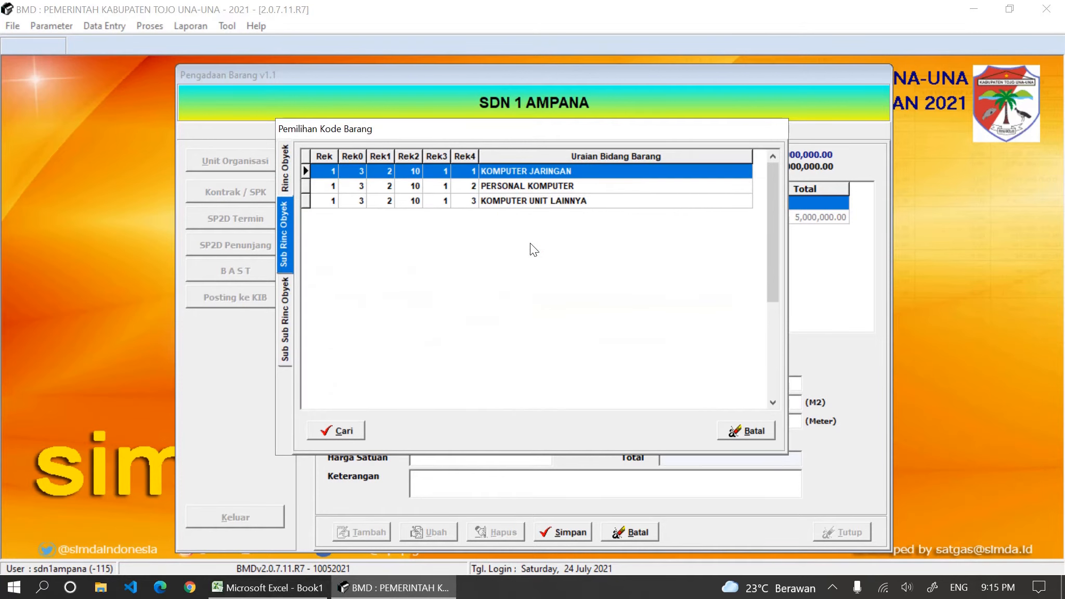
left_click(285, 171)
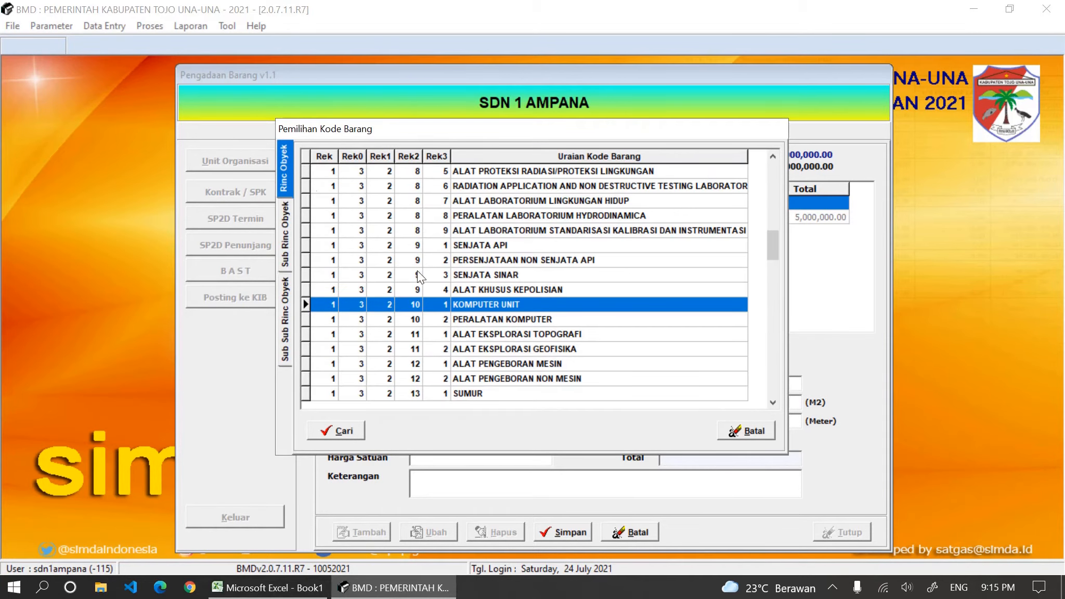
double_click(500, 315)
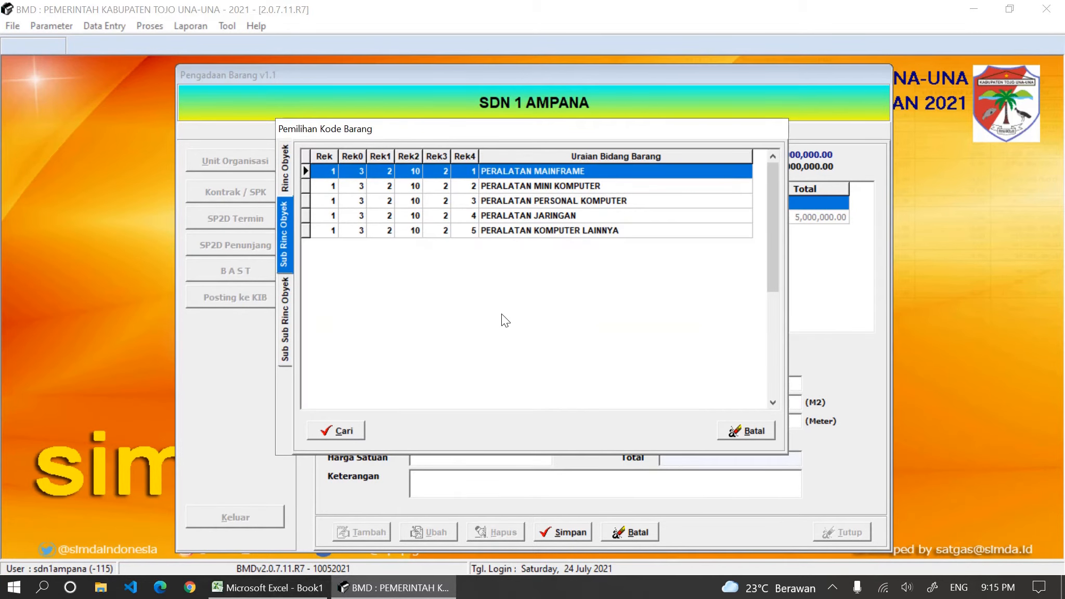
double_click(548, 201)
double_click(558, 202)
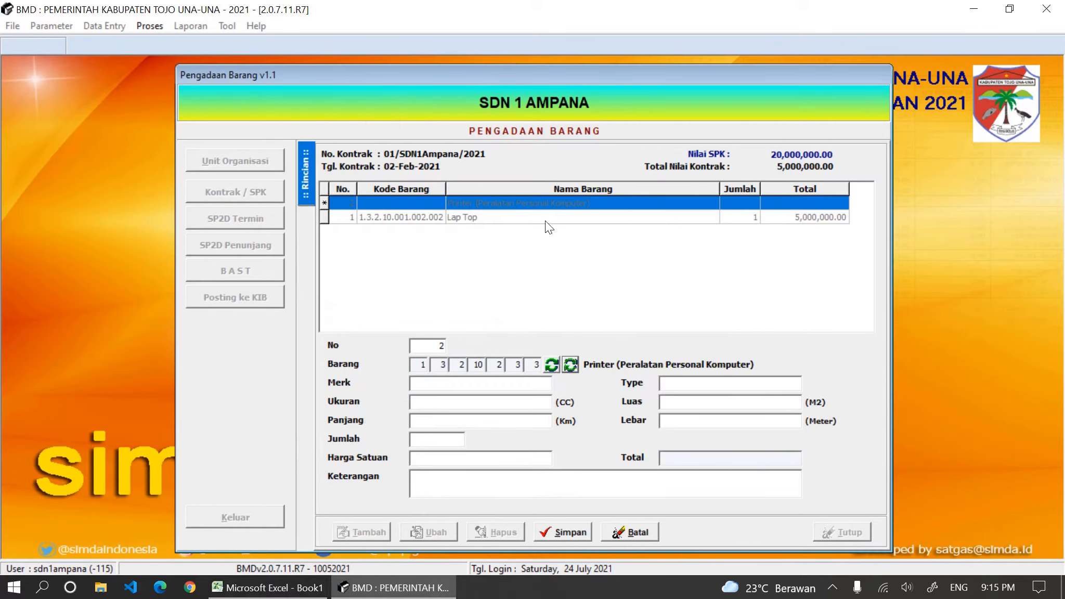
Set the printer's Merk to Epson and Type to L360, following the workbook
left_click(267, 588)
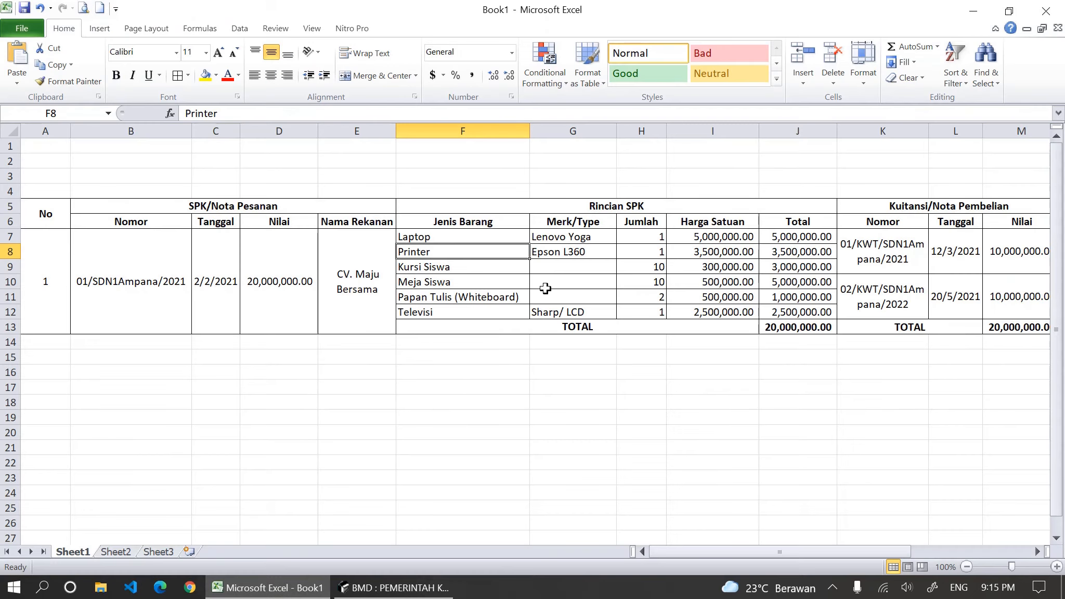
left_click(572, 251)
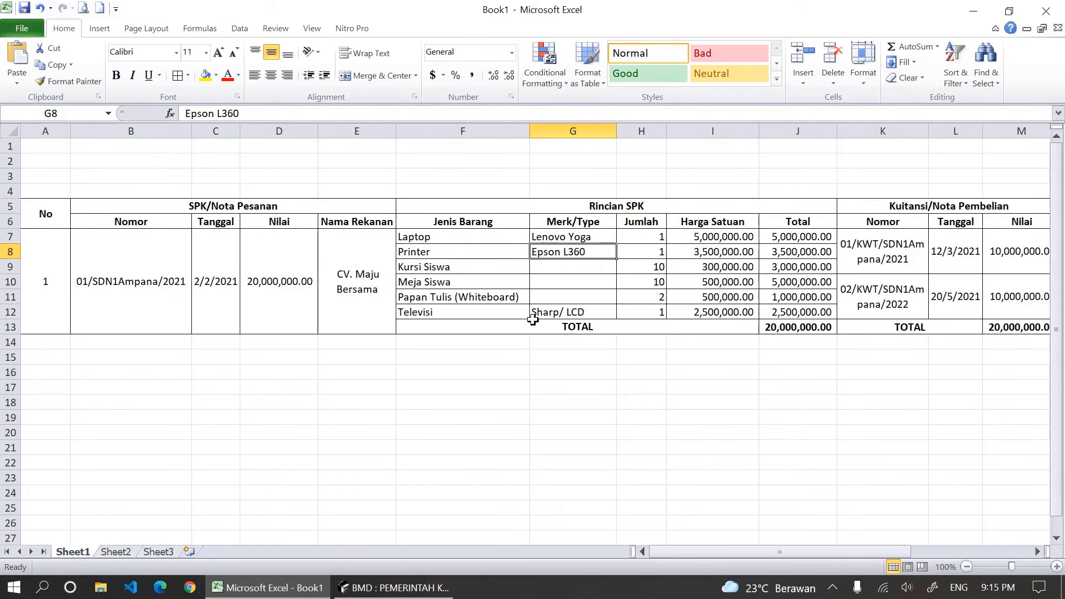
left_click(394, 588)
left_click(486, 384)
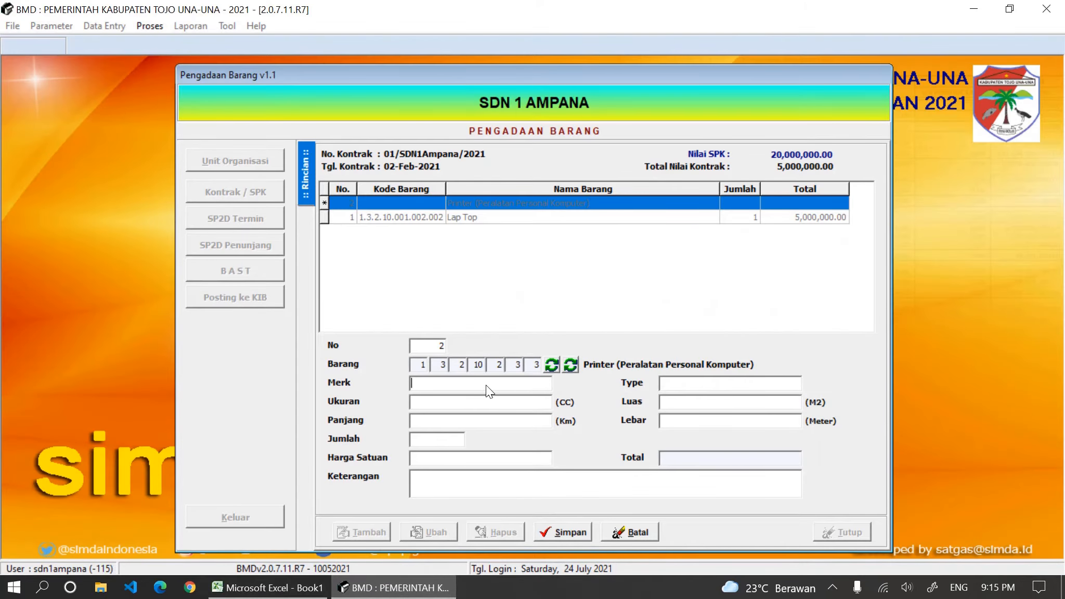
type("Epson")
left_click(687, 386)
type("L360")
left_click(457, 404)
left_click(456, 426)
left_click(678, 425)
left_click(501, 425)
left_click(694, 423)
left_click(490, 419)
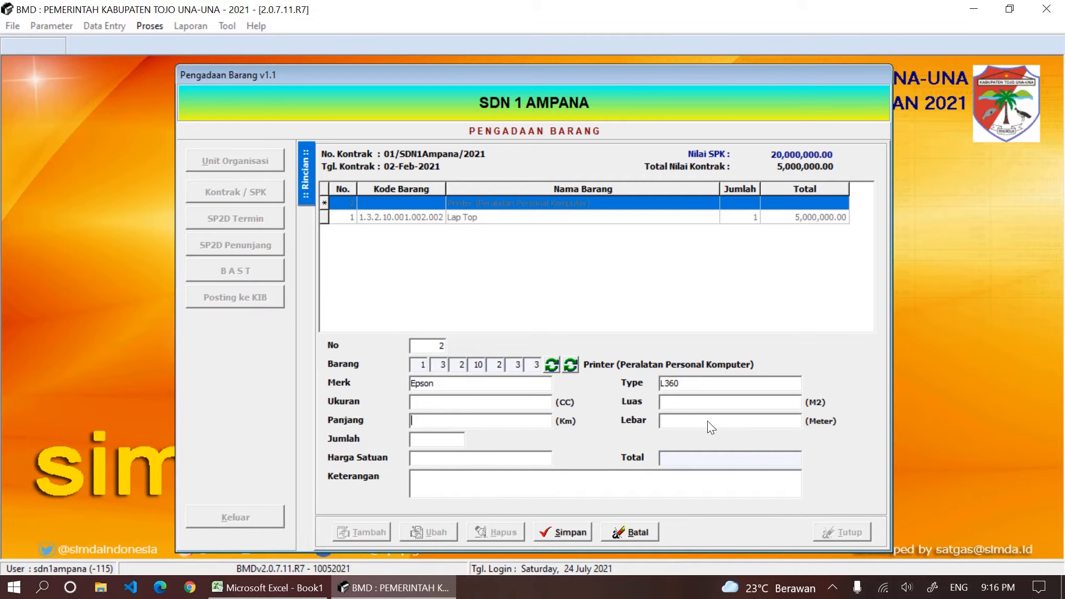
Set the printer's Jumlah to 1 and Harga Satuan to 3,500,000, following the workbook
left_click(396, 588)
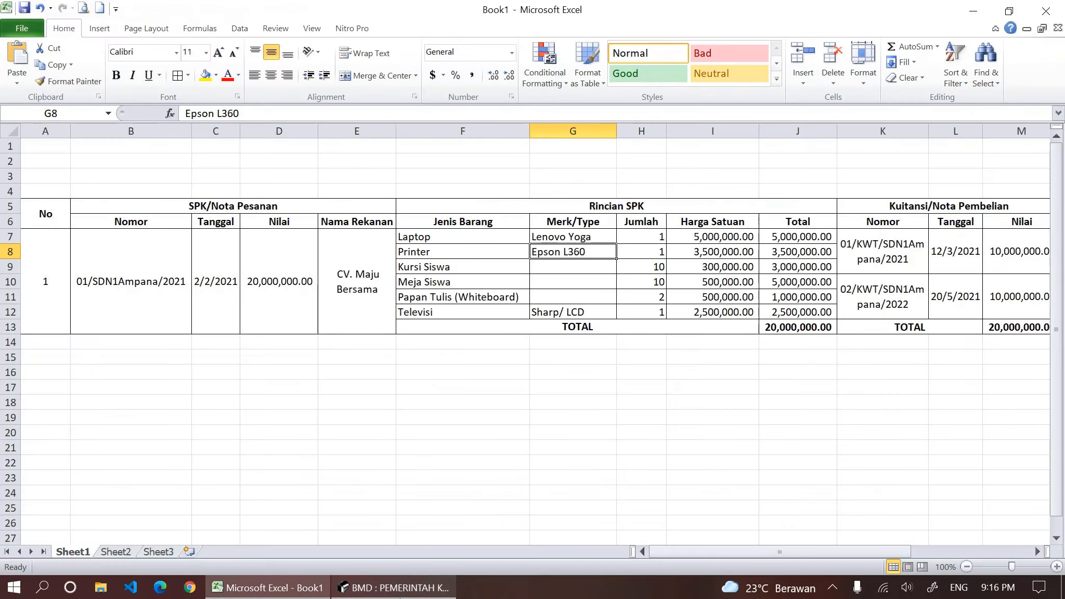
left_click(377, 588)
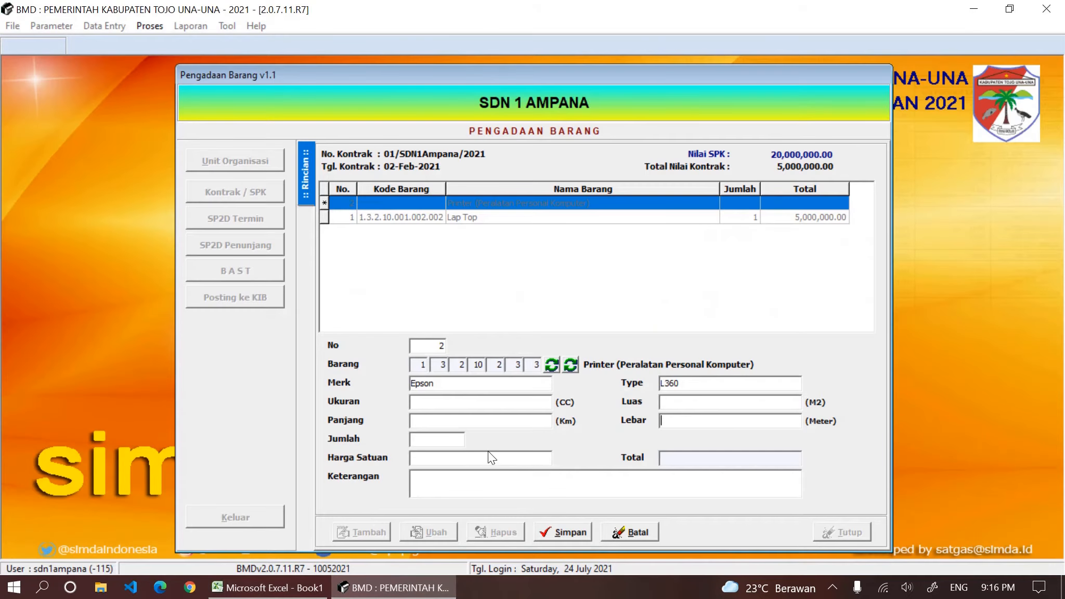
type("1")
left_click(472, 458)
type("3500000")
Enter Printer Sekolah (Dana BOSPUS 2021) as the printer's Keterangan and save the item record
left_click(486, 488)
type("Printer Sekola")
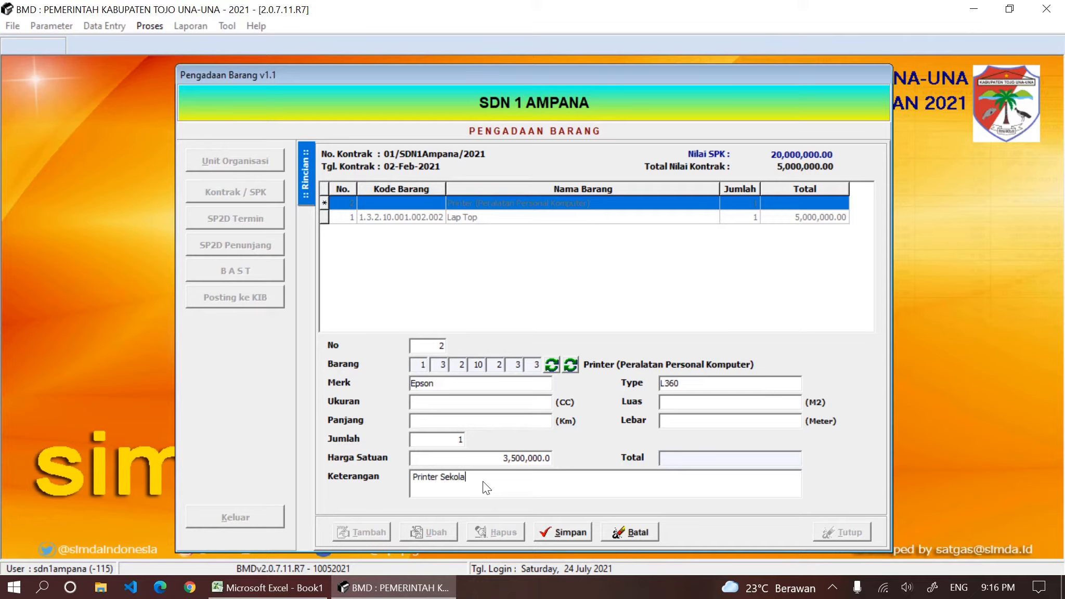
type("h (Dana BOSPUS 2021)")
left_click(553, 536)
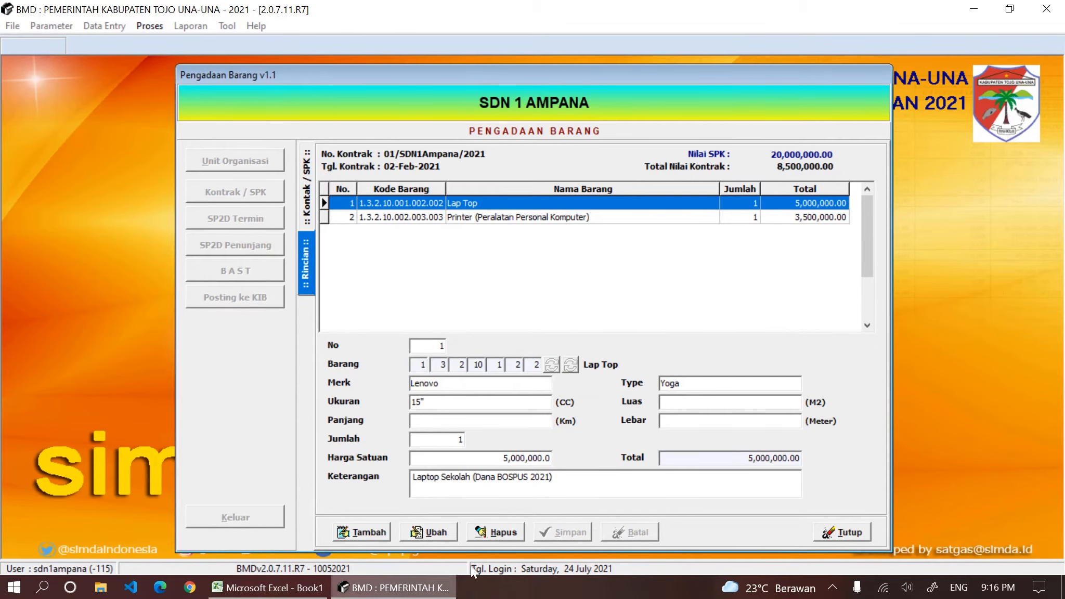
Look up the Kursi Siswa entry in the Excel workbook and start a new item record for it in SIMDA BMD
left_click(268, 588)
left_click(445, 272)
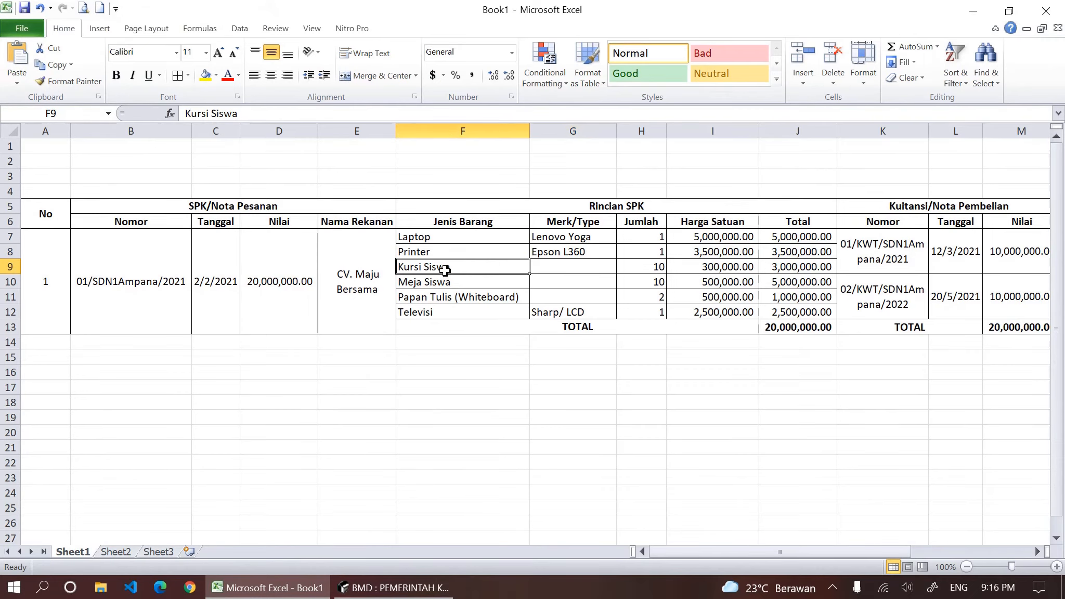
left_click(394, 588)
left_click(366, 531)
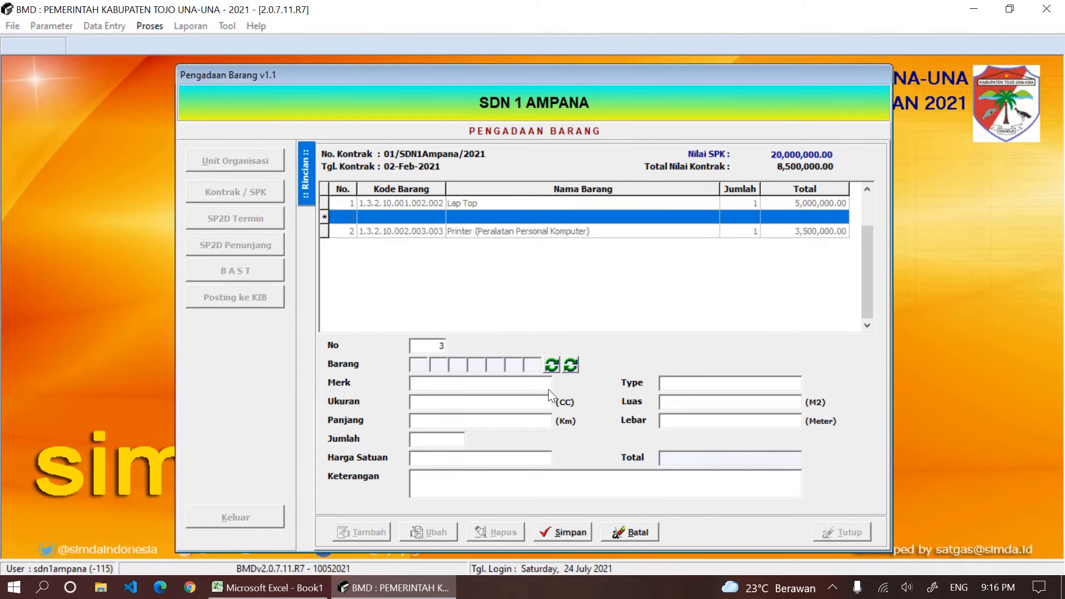
Assign the item code for Bangku Sekolah, found under ALAT RUMAH TANGGA, and set its Merk to Lokal
left_click(569, 365)
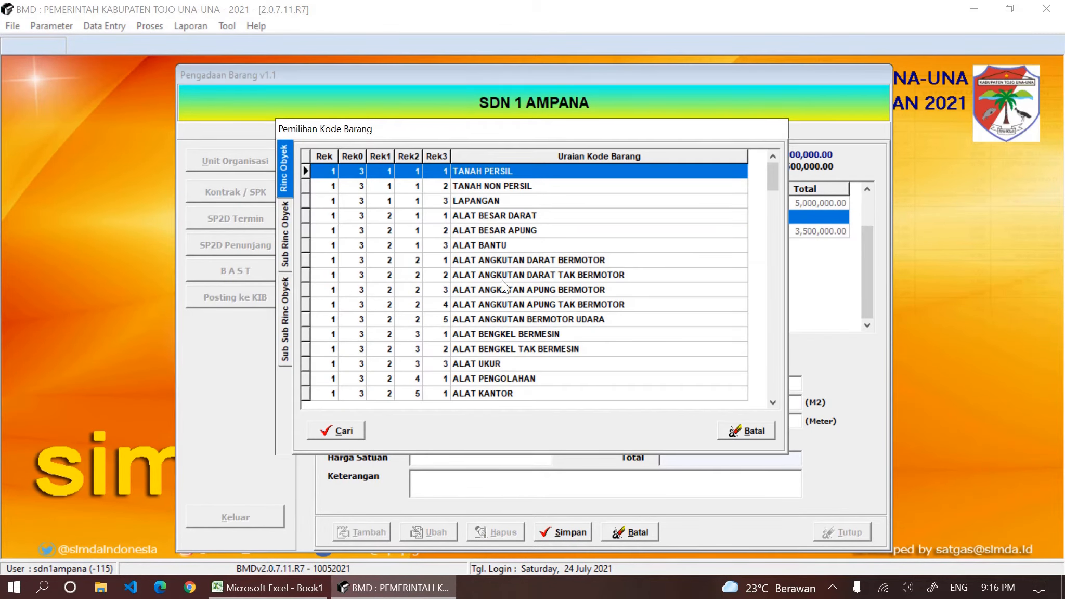
left_click(774, 402)
scroll(774, 402, "down", 10)
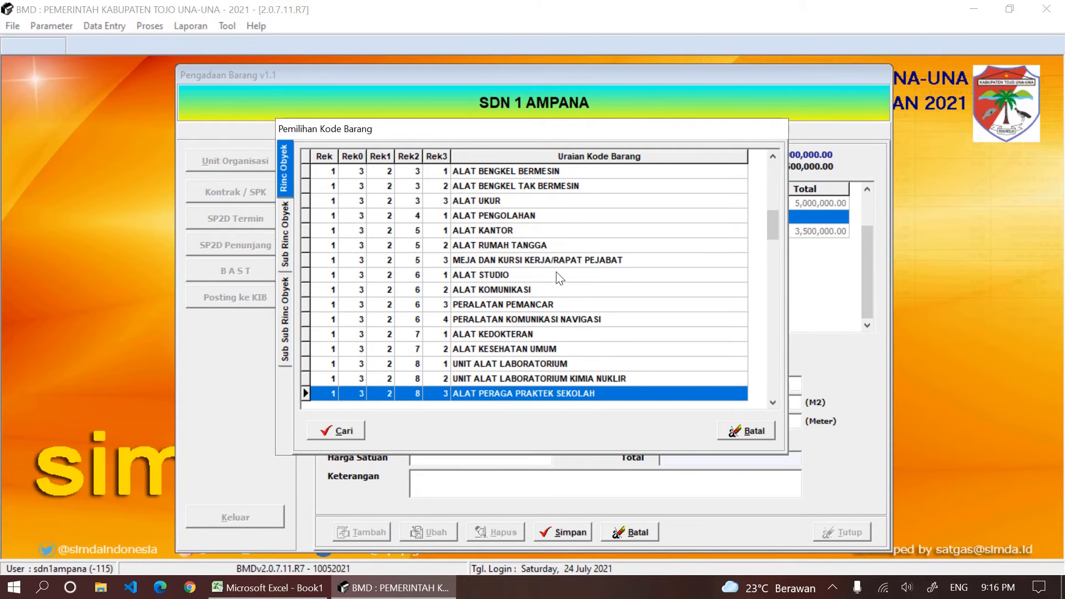
double_click(496, 230)
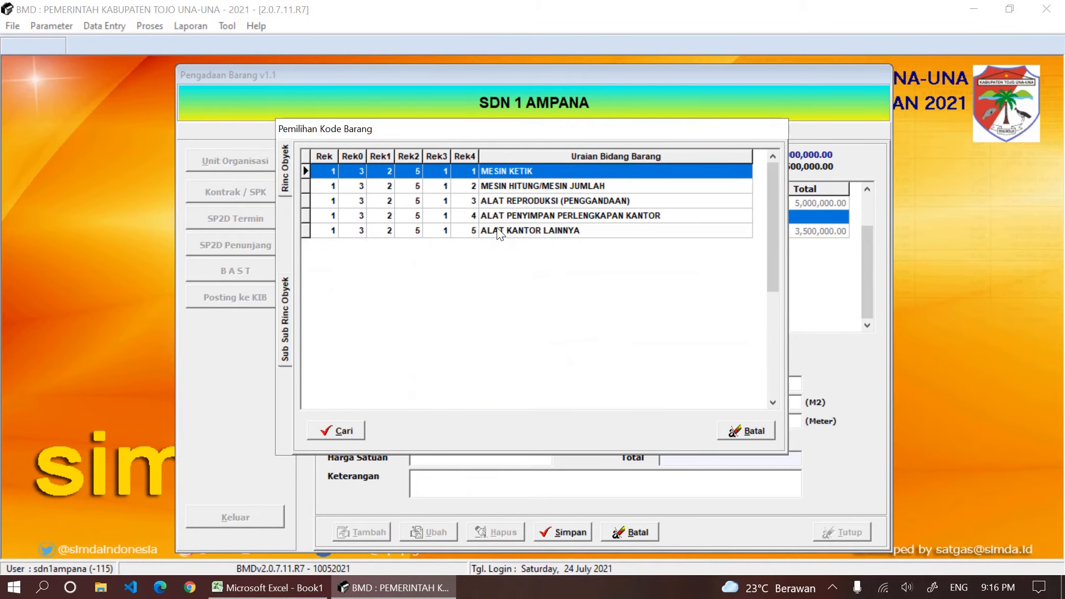
left_click(286, 179)
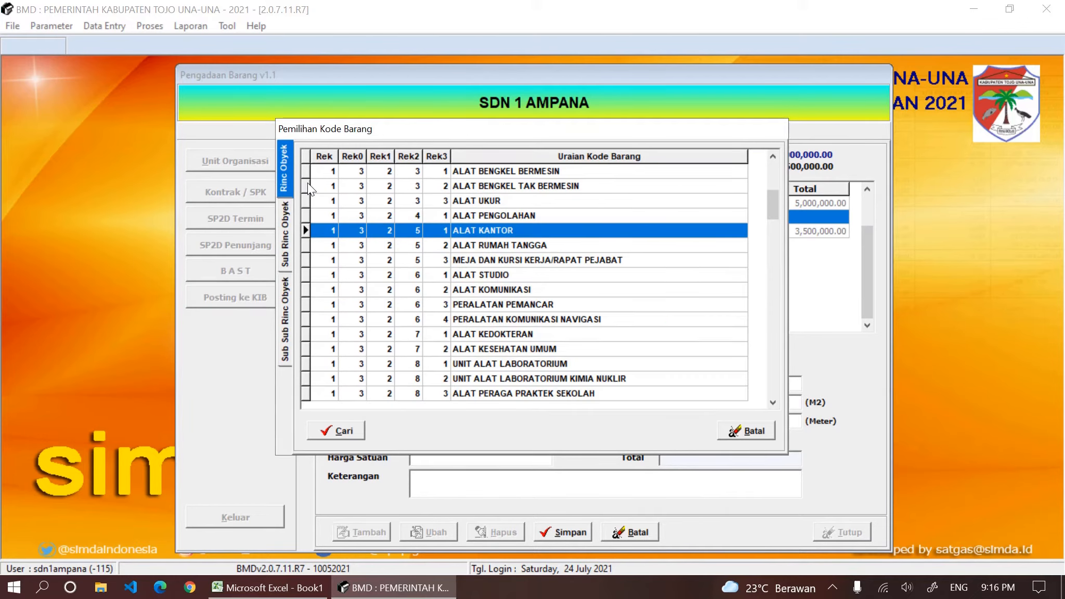
double_click(494, 245)
double_click(500, 172)
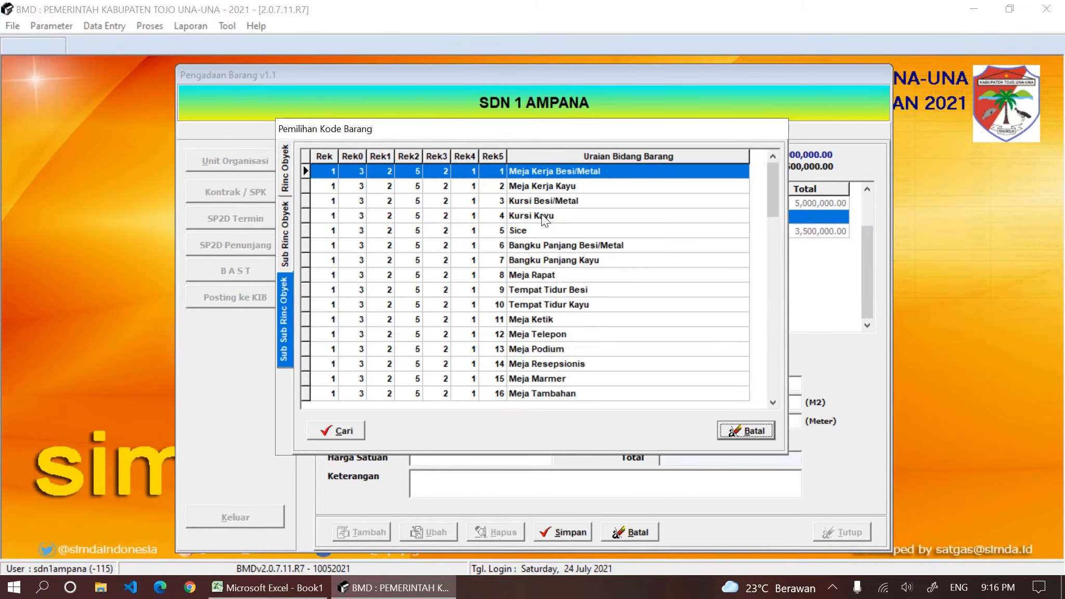
left_click(773, 403)
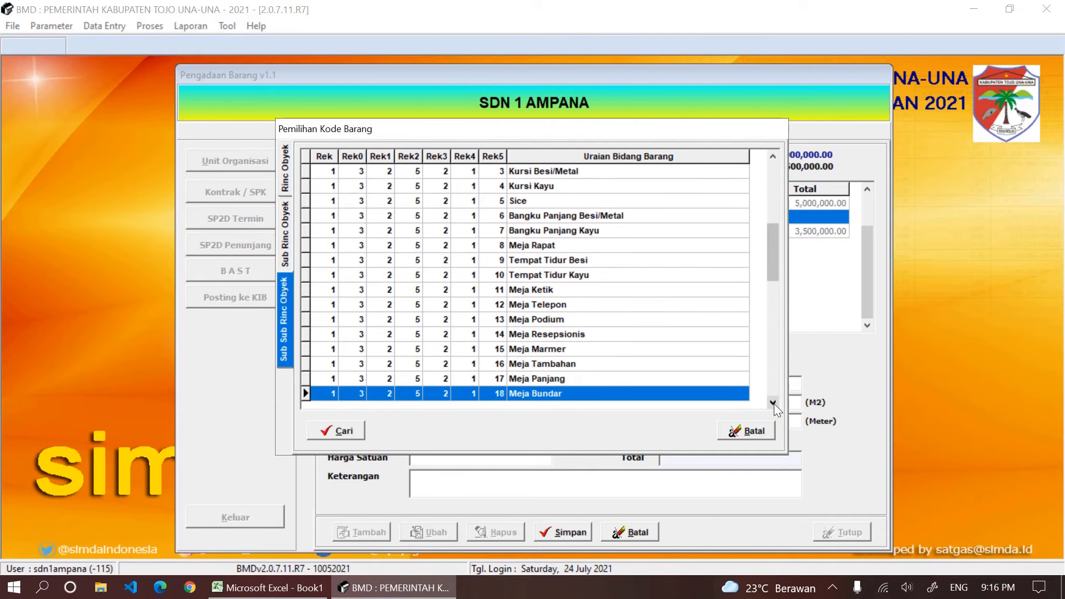
left_click_drag(774, 403, 774, 404)
double_click(567, 348)
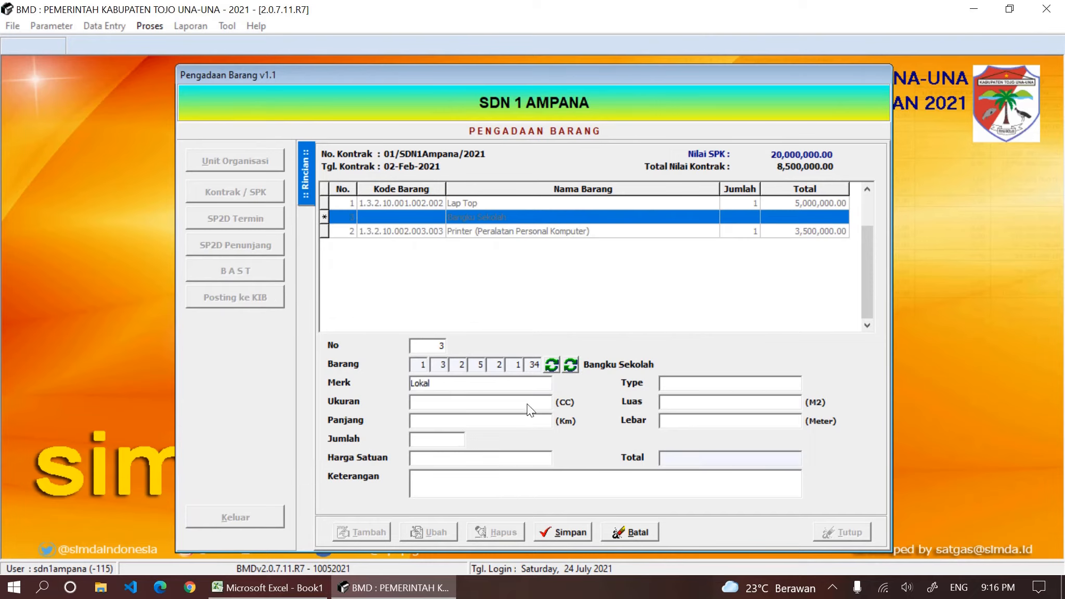
Set the student chairs' Jumlah to 10 and Harga Satuan to 300,000, following the Excel workbook
left_click(700, 384)
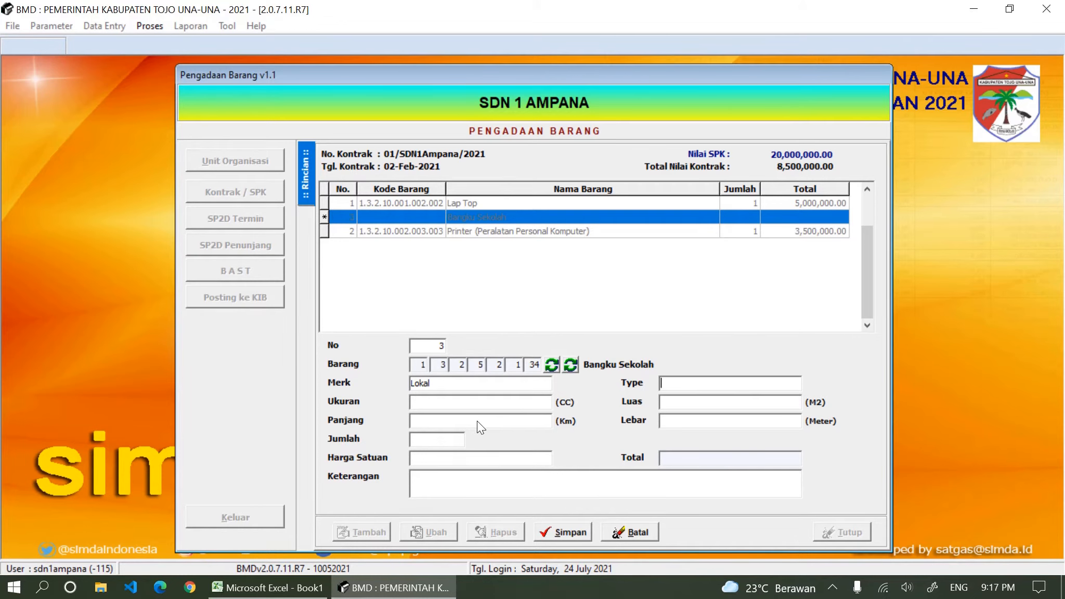
left_click(267, 588)
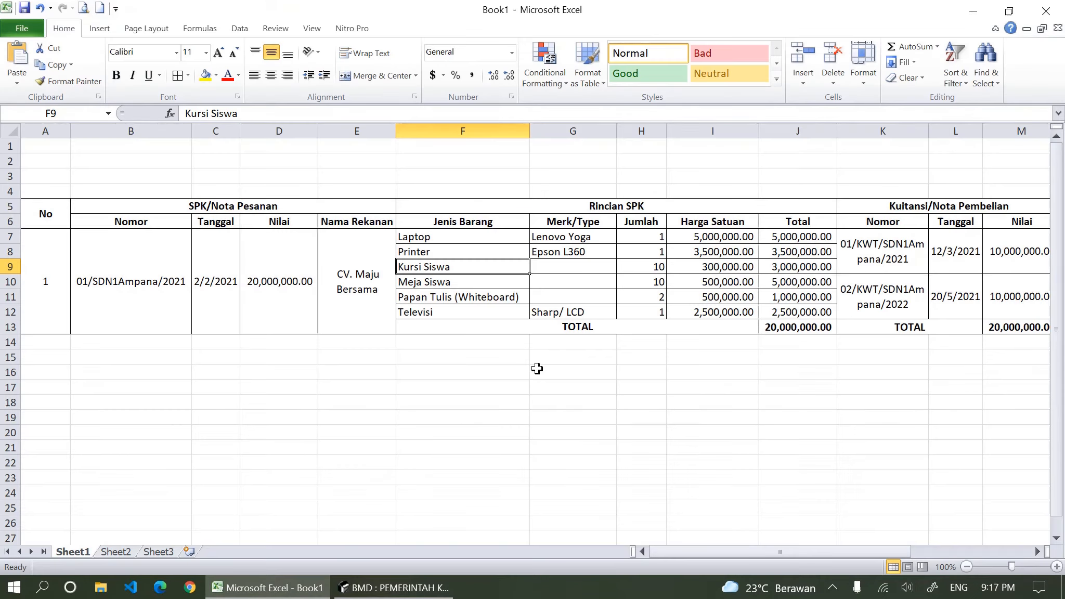
left_click(633, 267)
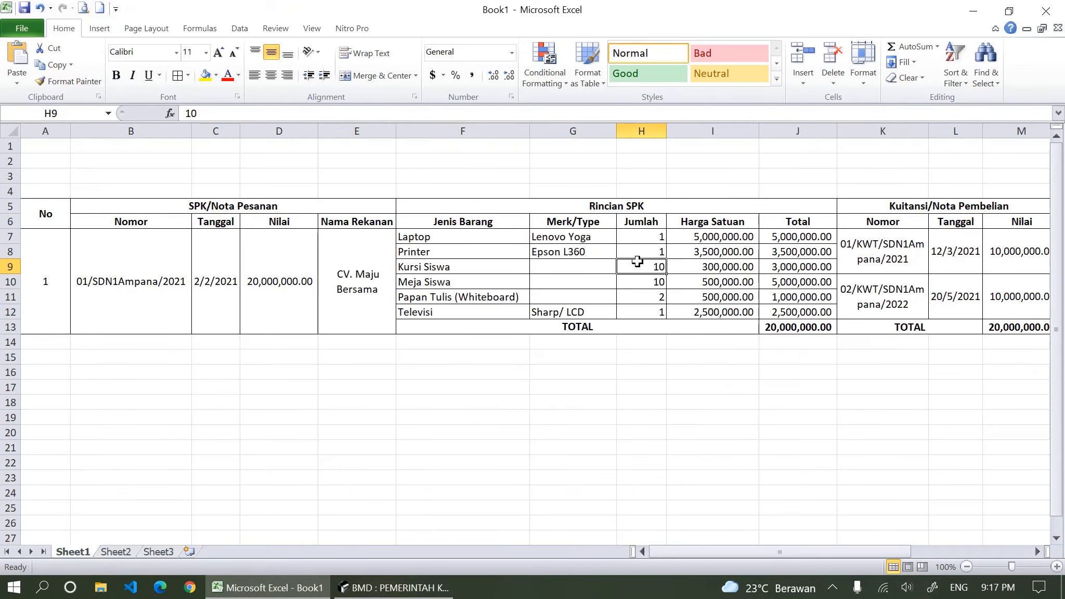
left_click(714, 266)
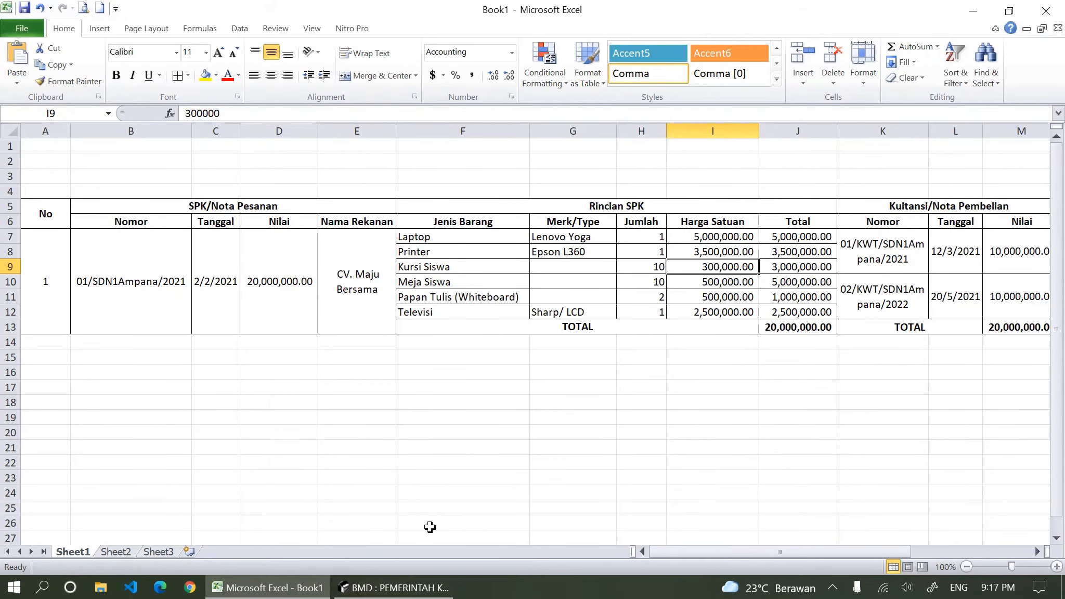
left_click(429, 589)
type("10")
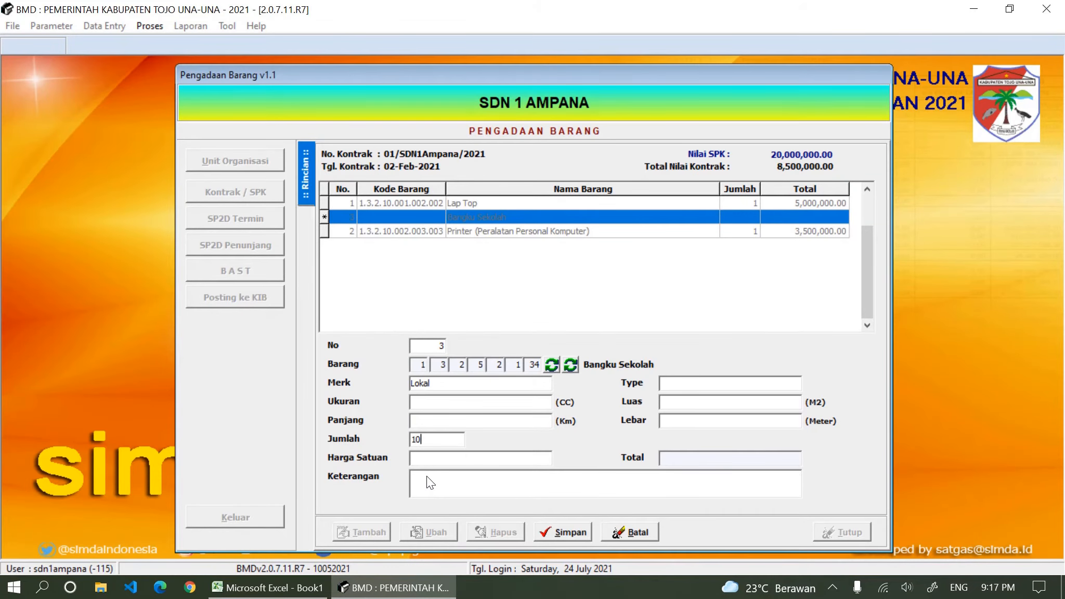
left_click(466, 460)
type("300,")
type("00000")
Enter Kursi Siswa (Dana BOSPUS 2021) as the Keterangan and save the item record
left_click(483, 491)
type("Kursi Siswa (Dana BOSP")
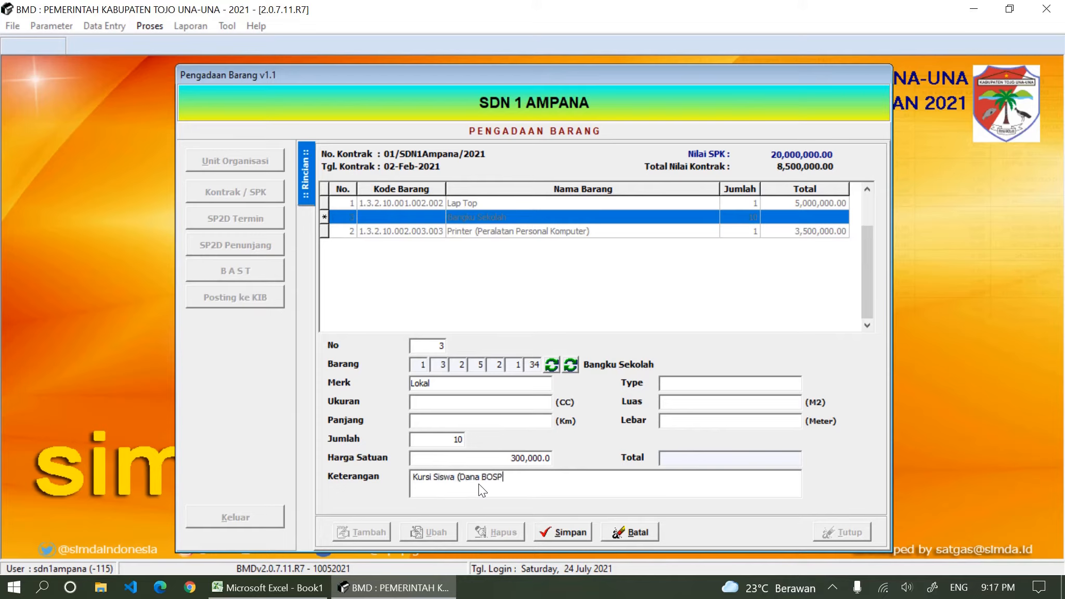
type("US 2021)")
left_click(556, 532)
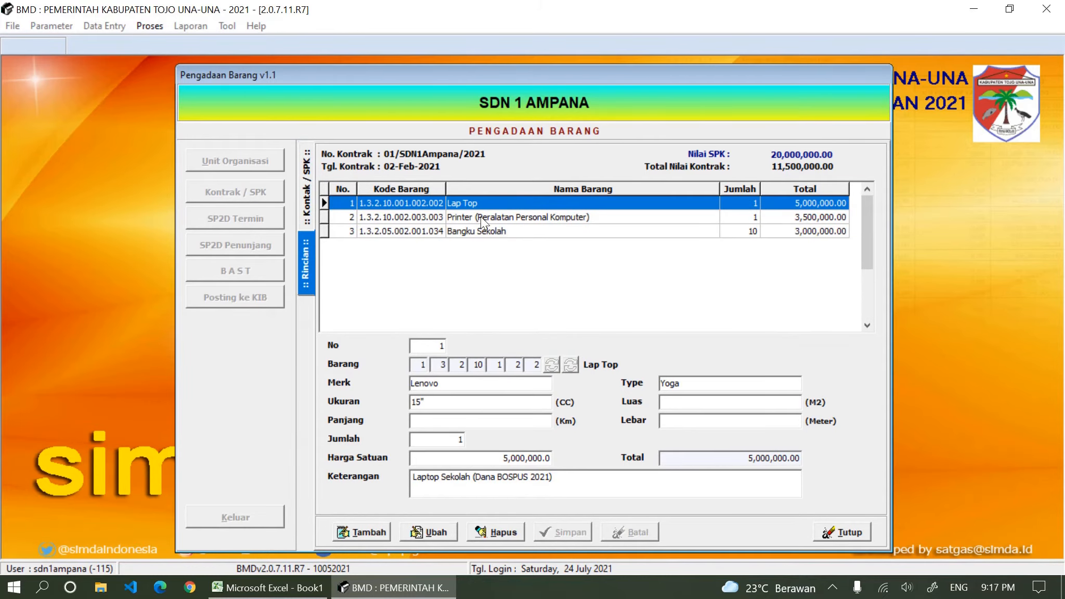
Look up the Meja Siswa entry in the Excel workbook and start a new item record for it in SIMDA BMD
left_click(309, 590)
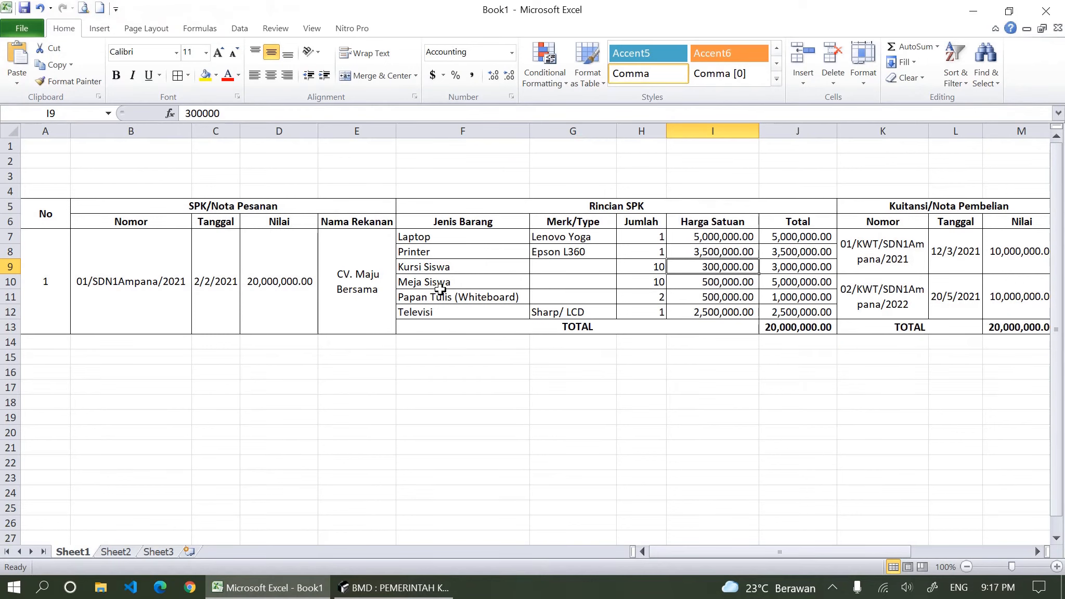
left_click(439, 283)
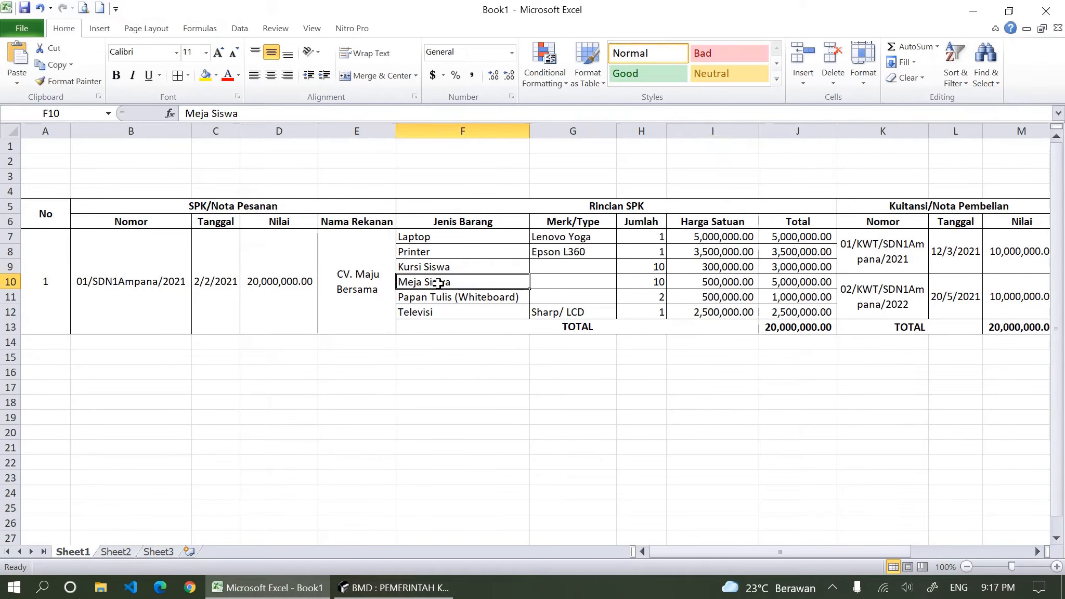
left_click(394, 587)
left_click(356, 527)
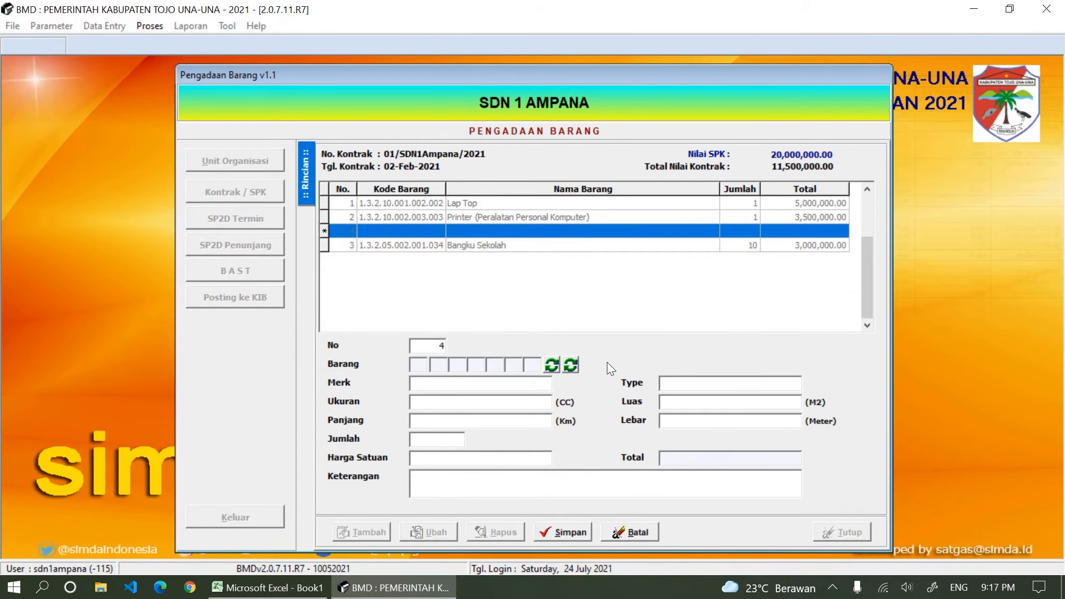
Assign the item code for Meja Sekolah, found under ALAT RUMAH TANGGA
left_click(571, 364)
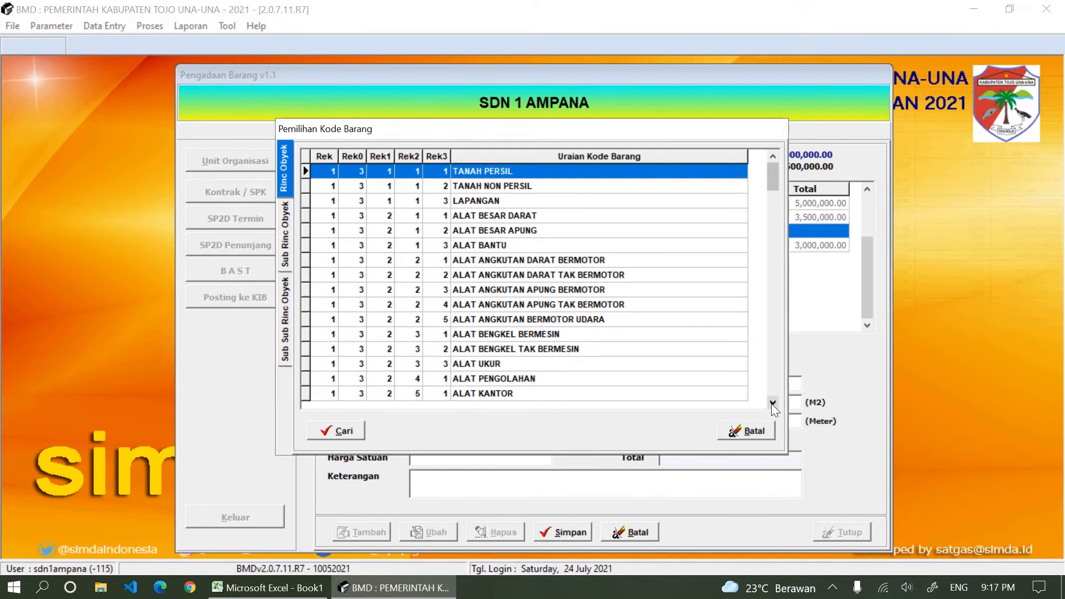
scroll(771, 404, "down", 20)
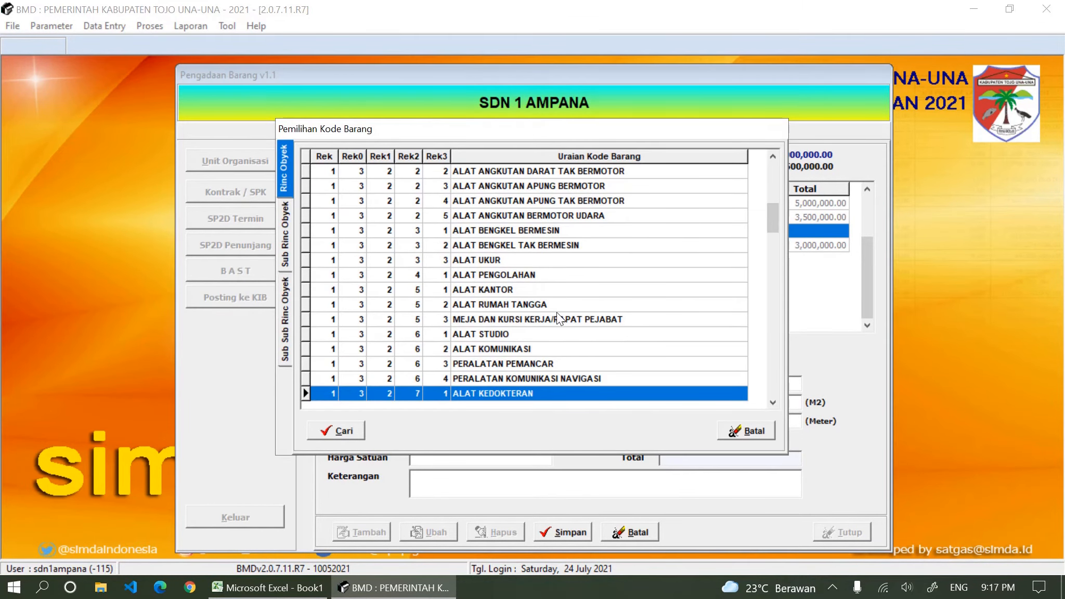
double_click(533, 307)
double_click(498, 172)
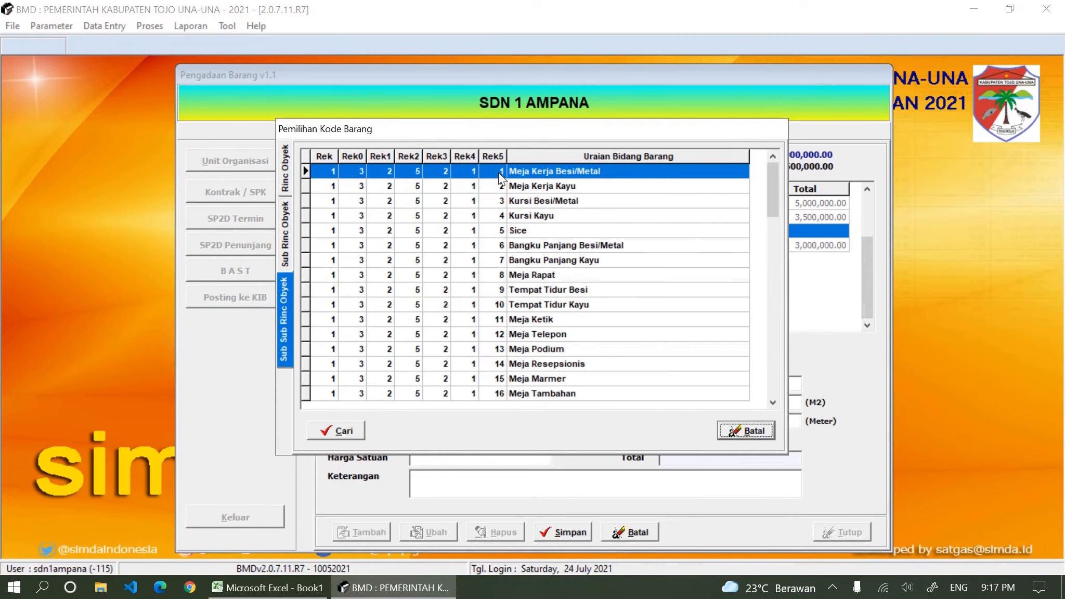
left_click(772, 404)
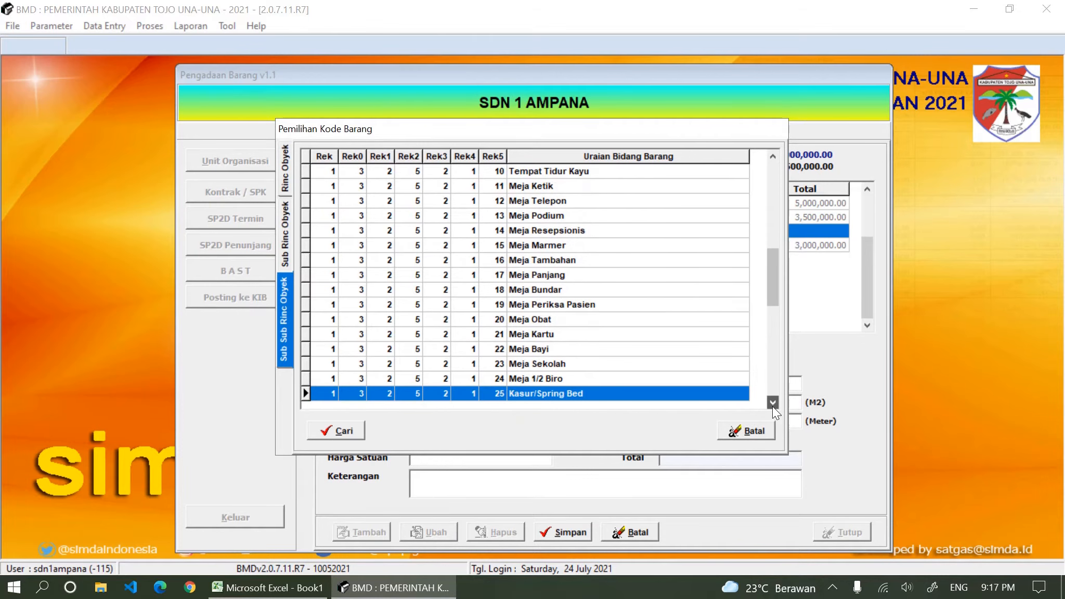
double_click(610, 378)
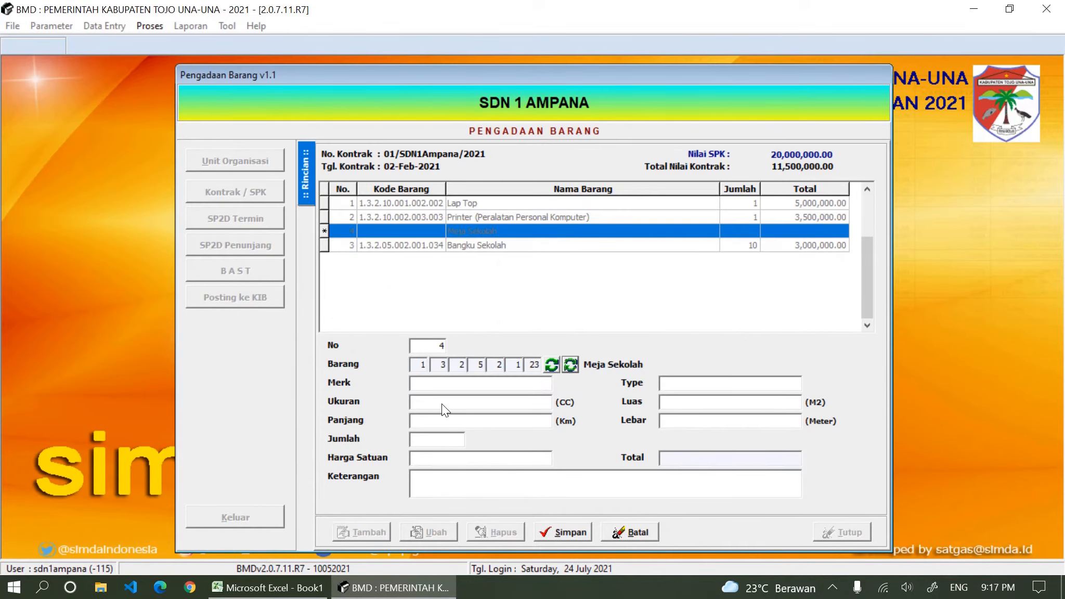
Set the school desk's Merk to Lokal and Type to Singel
left_click(430, 387)
type("Lokal")
type("Singel")
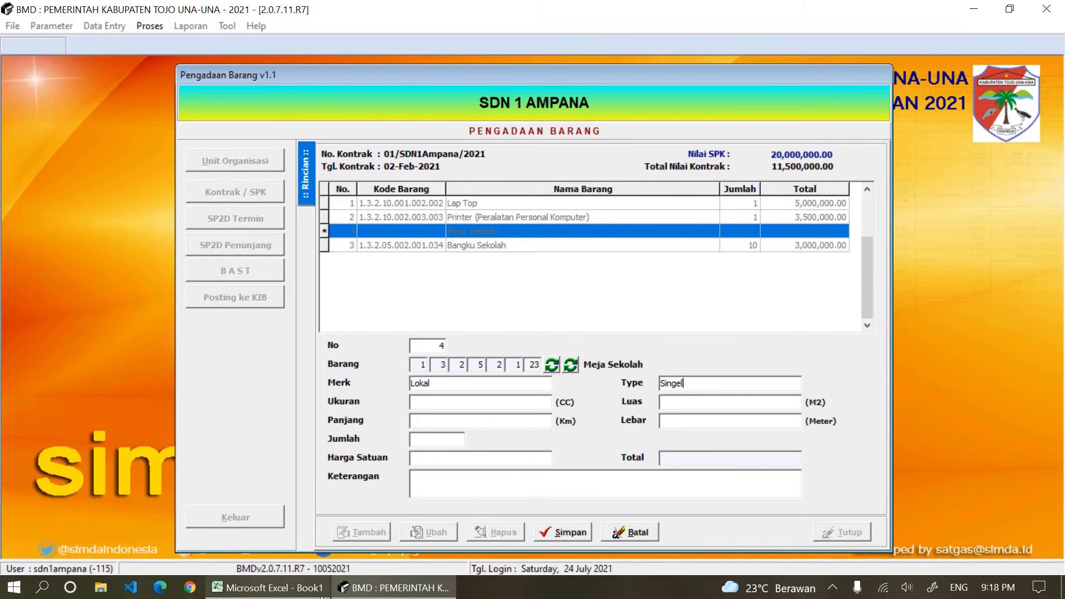
Set the school desks' Jumlah to 10 and Harga Satuan to 500,000, following the Excel workbook
left_click(268, 588)
left_click(696, 281)
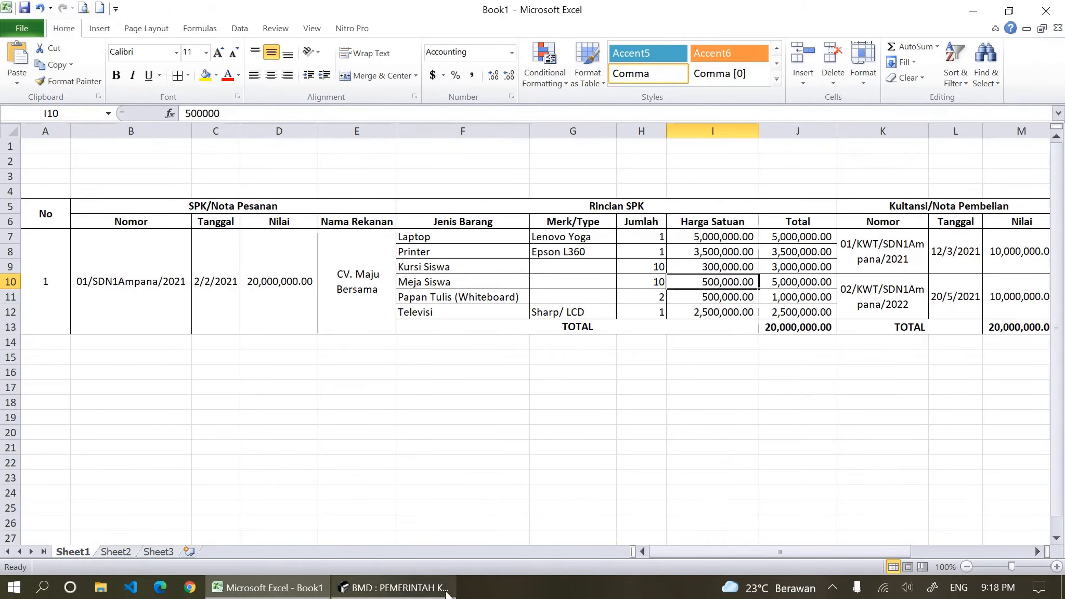
left_click(394, 588)
left_click(453, 438)
type("19")
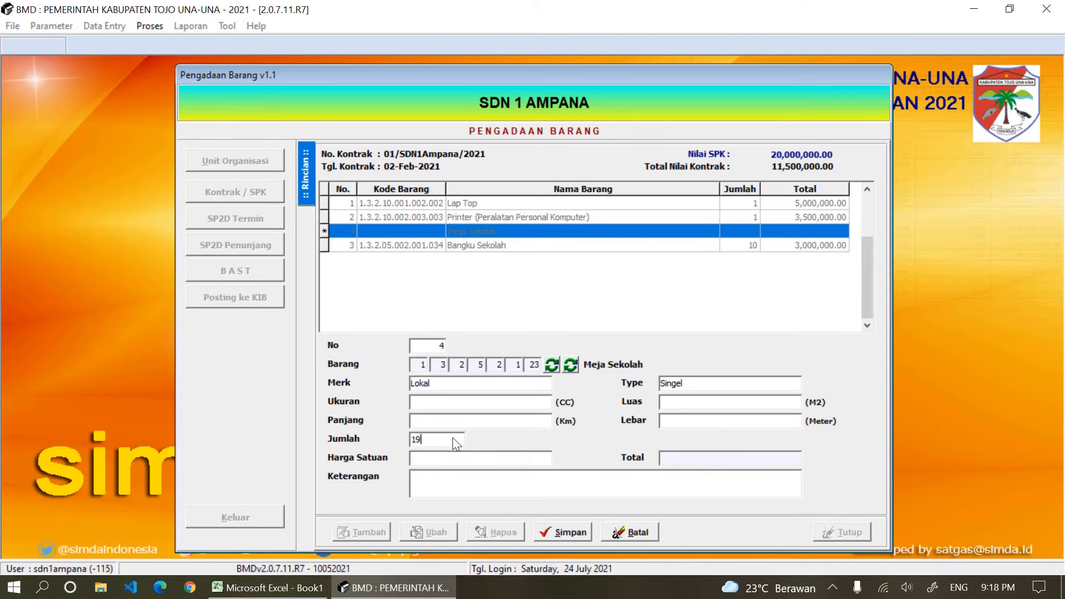
type("0")
left_click(466, 461)
type("500000")
Enter Meja Siswa (Dana BOSPUS 2021) as the desks' Keterangan and save the item record
left_click(474, 481)
type("Meja Sek")
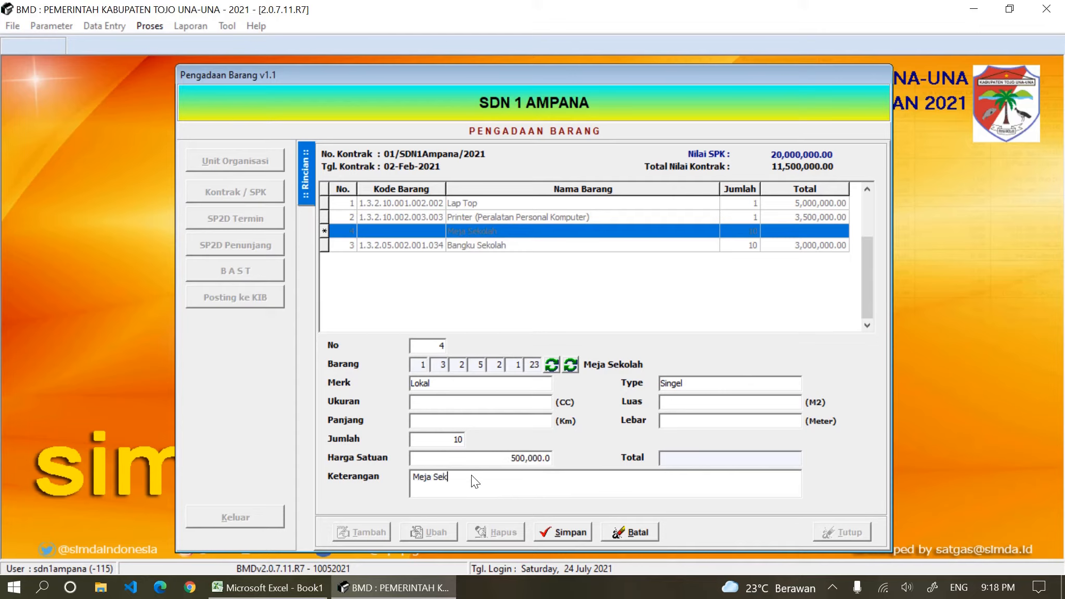
type("ola")
key("BackSpace")
key("BackSpace")
key("BackSpace")
key("BackSpace")
key("BackSpace")
type("iswa (")
type("Dana B")
type("OSPUS 202")
type("1)")
left_click(548, 527)
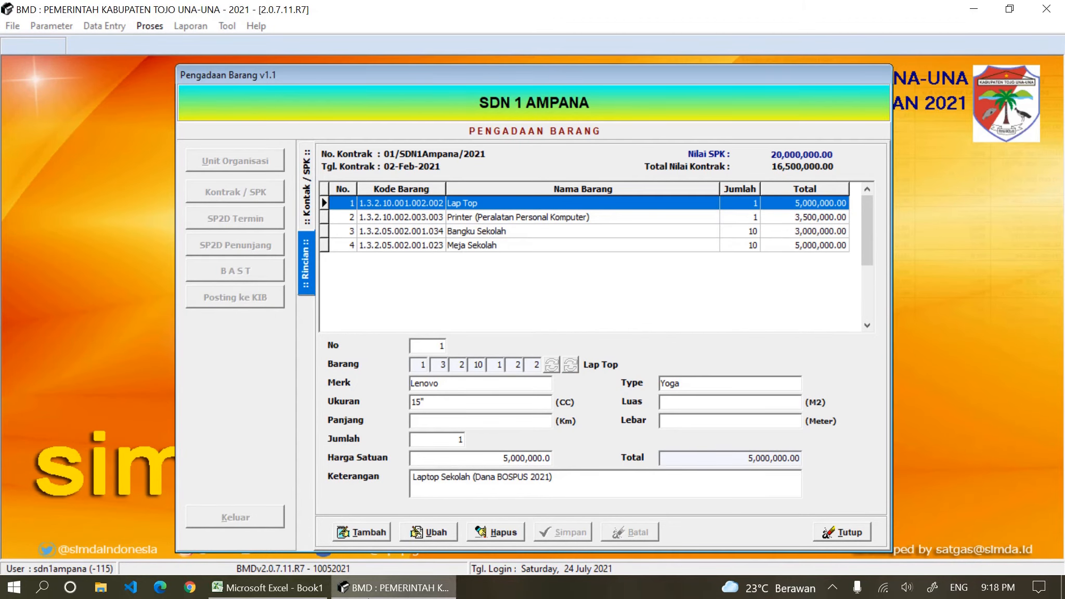
Look up the Papan Tulis (Whiteboard) entry in the Excel workbook and start a new item record for it in SIMDA BMD
key("alt+Tab")
left_click(437, 301)
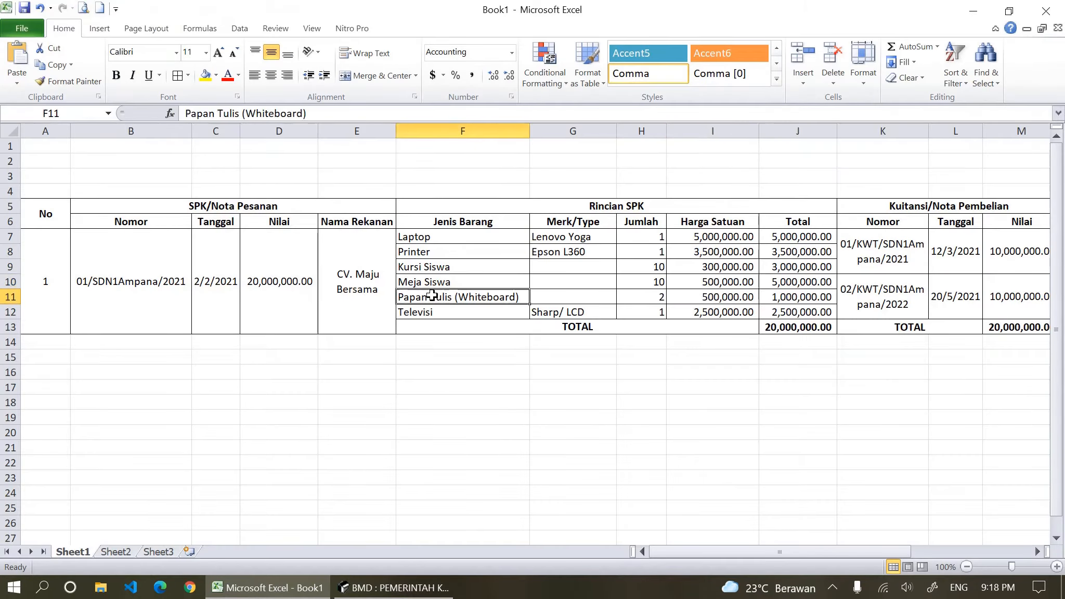
left_click(437, 311)
left_click(437, 300)
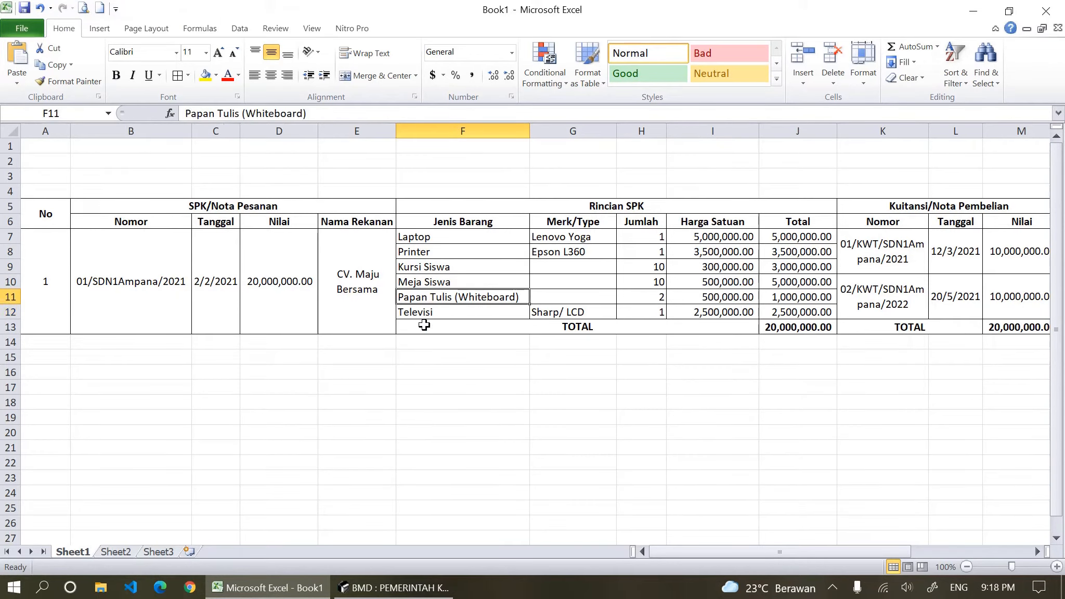
key("alt+Tab")
left_click(380, 532)
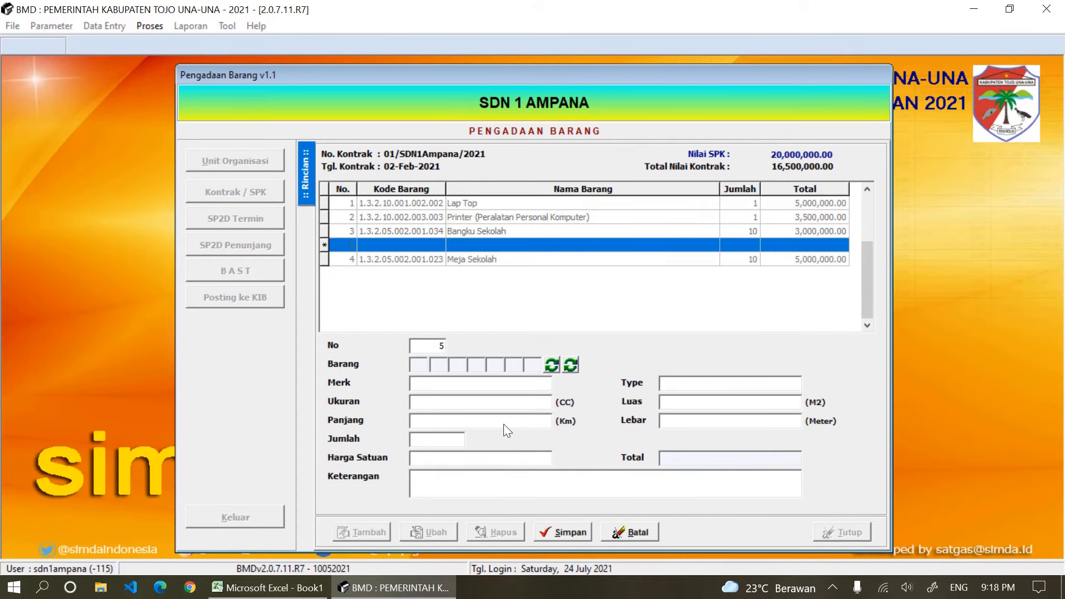
Choose White Board as the new record's Barang, under Alat Kantor and Alat Kantor Lainnya
left_click(574, 366)
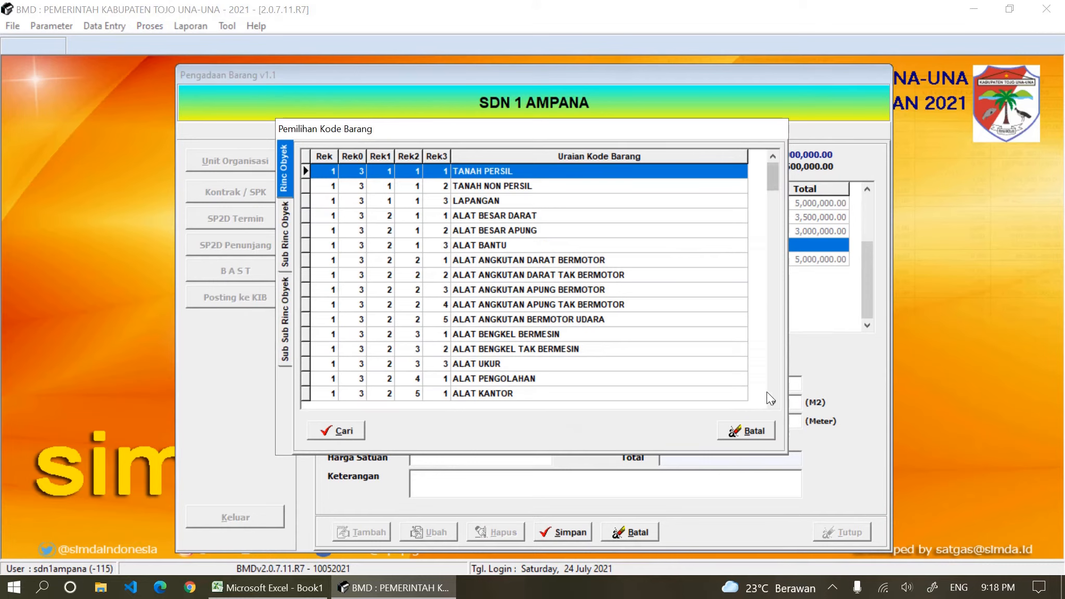
left_click(773, 403)
left_click(773, 403)
left_click(773, 403)
left_click(772, 403)
left_click(773, 403)
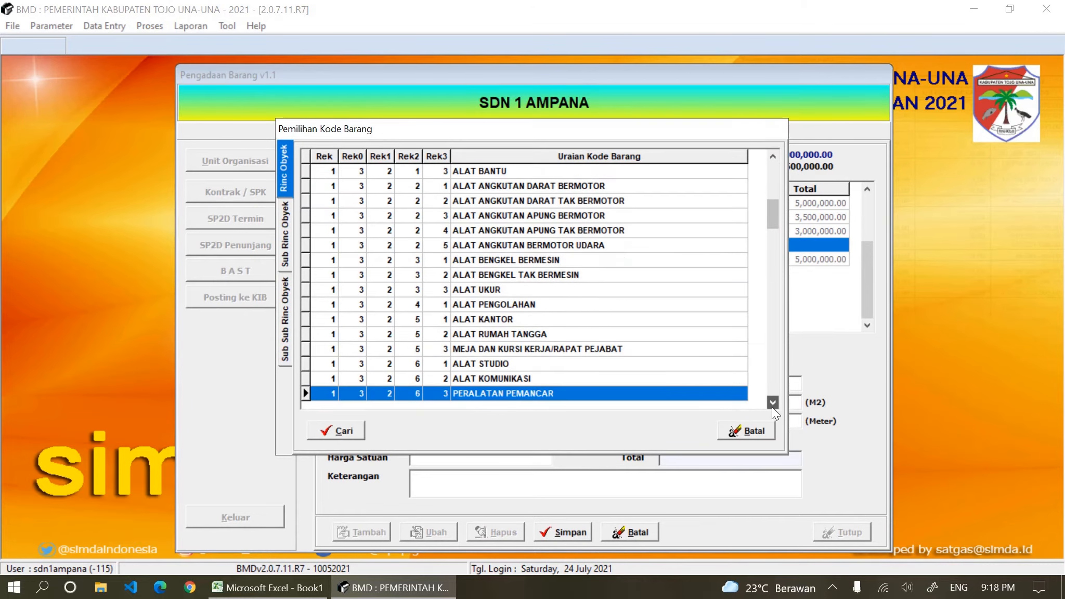
double_click(496, 319)
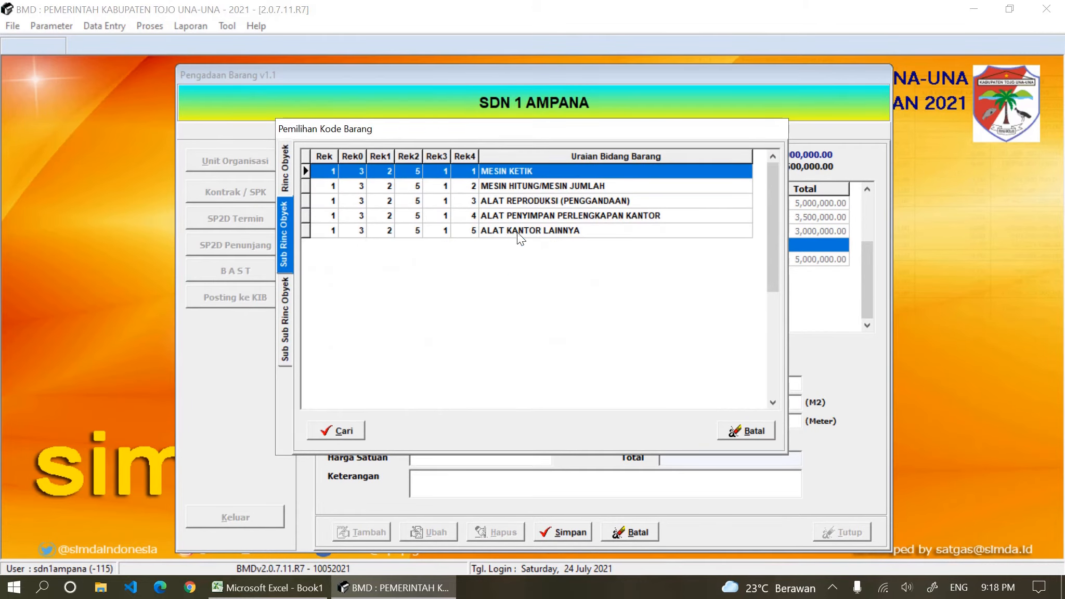
double_click(518, 231)
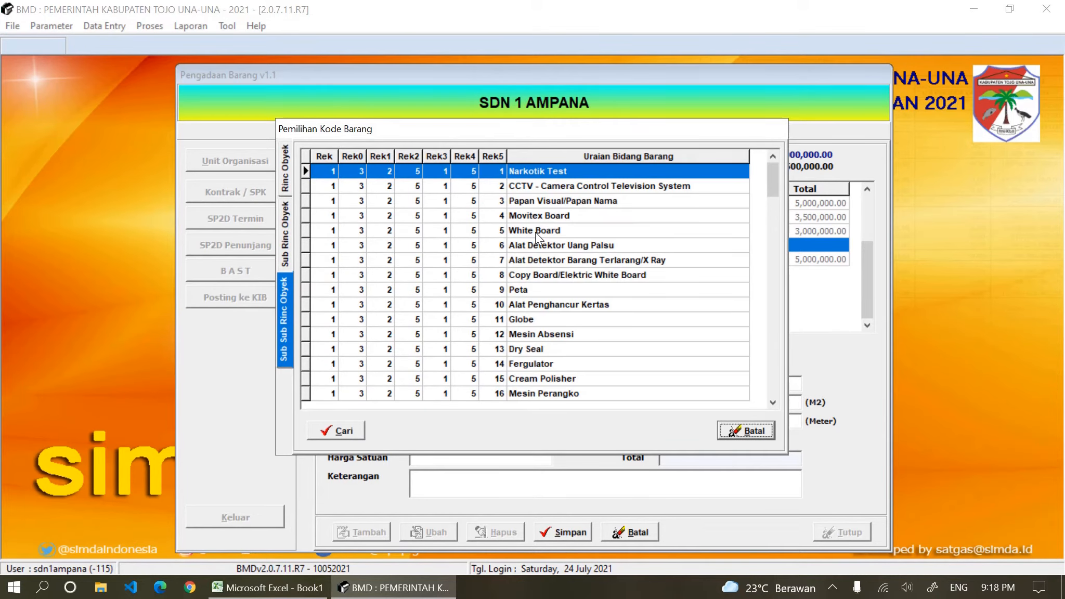
double_click(535, 232)
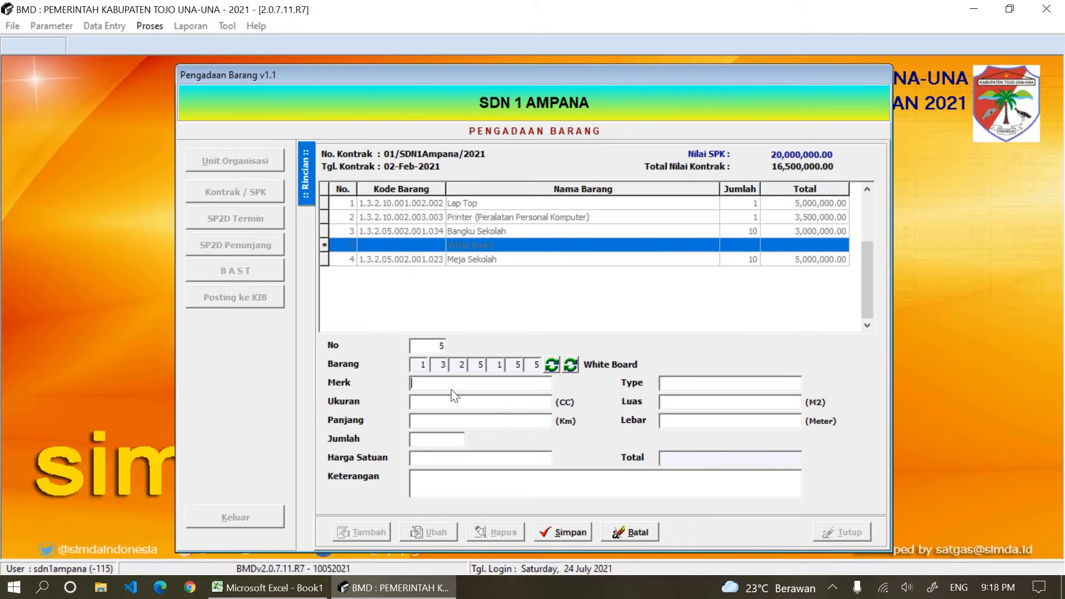
Set the whiteboard's Merk to Lokal, Type to Gantung, Jumlah to 2 and Harga Satuan to 500,000, following the Excel workbook
type("Lokal")
left_click(682, 386)
left_click(275, 593)
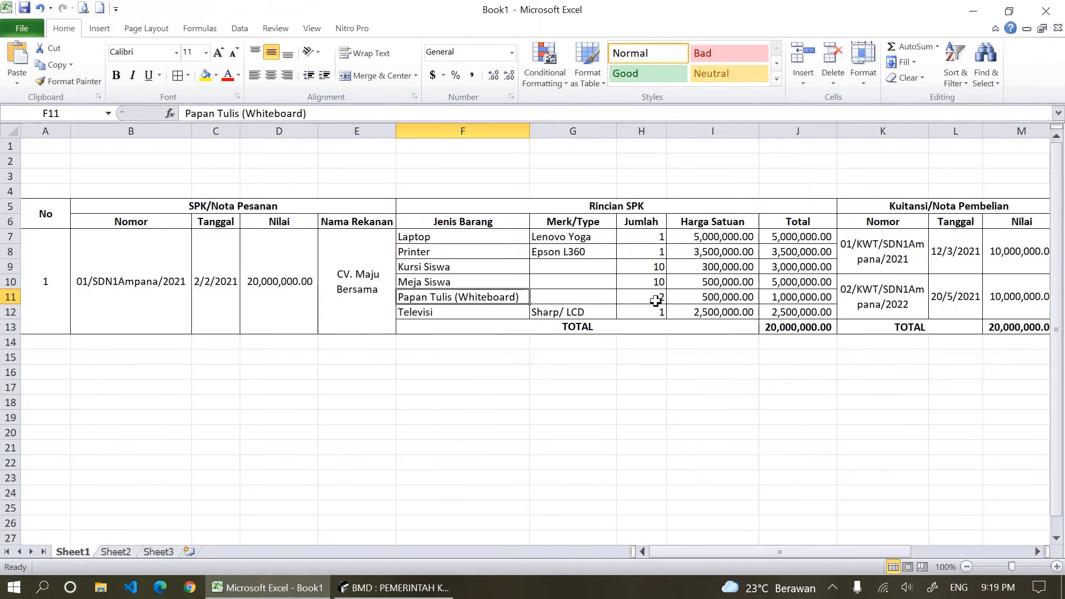
left_click(394, 588)
left_click(455, 439)
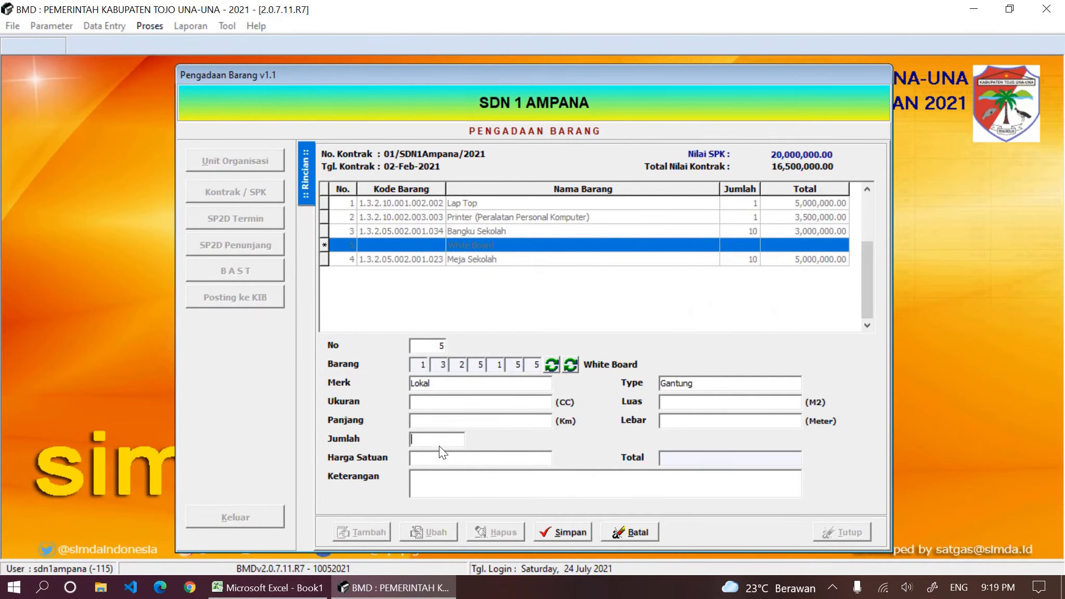
type("2")
key("Tab")
type("500,")
type("00000")
Enter Papan Tulis (Dana BOSPUS 2021) as the whiteboard's Keterangan and save the item record
key("Tab")
type("Papa")
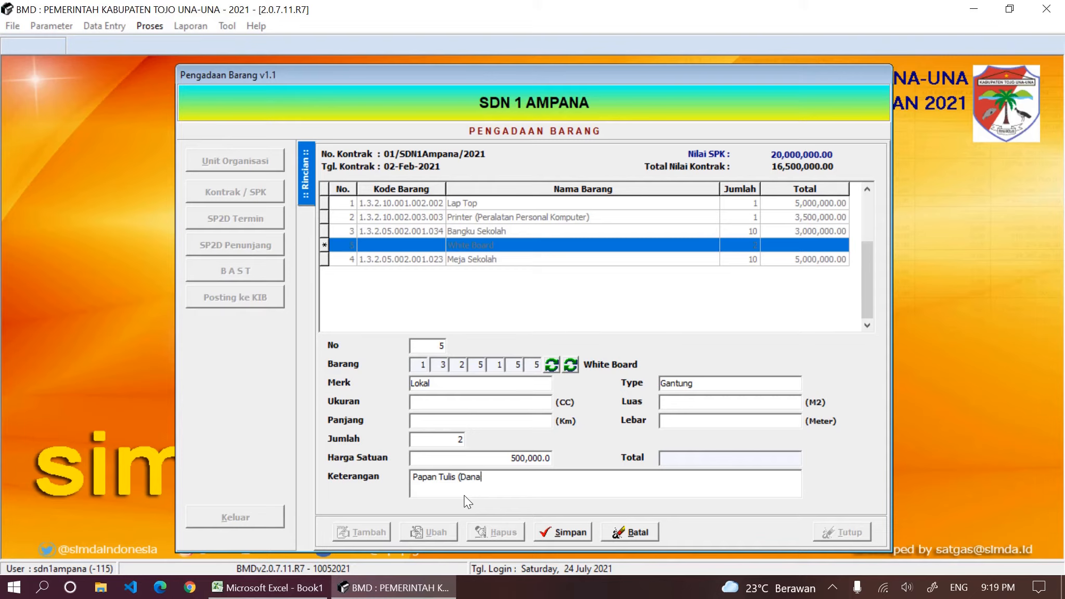
type("BOSPUS 2021)")
left_click(564, 531)
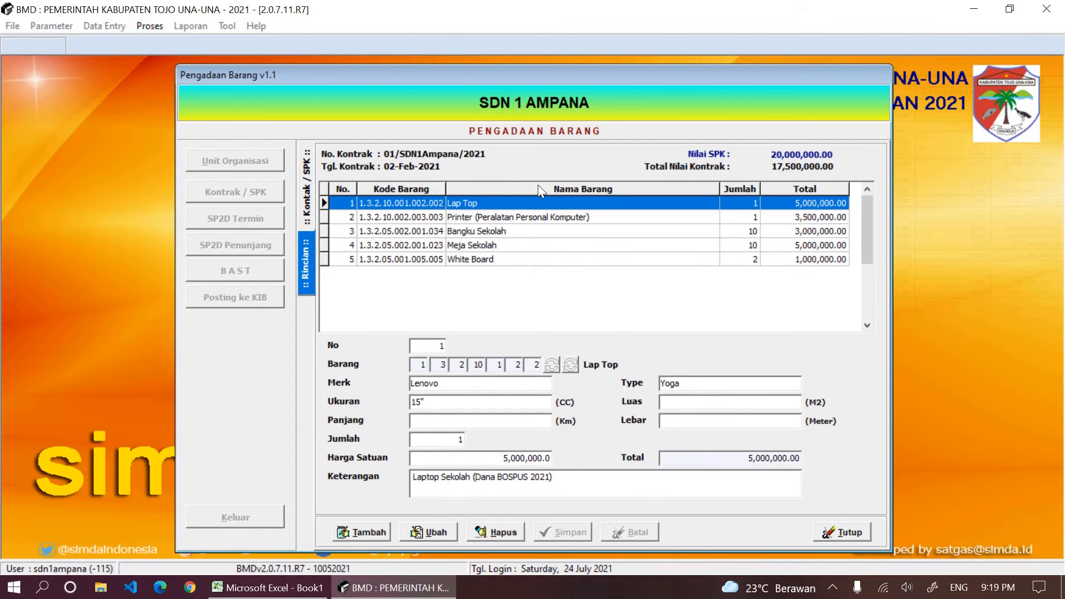
Look up the Televisi entry in the Excel workbook and start a new item record for it in SIMDA BMD
left_click(267, 587)
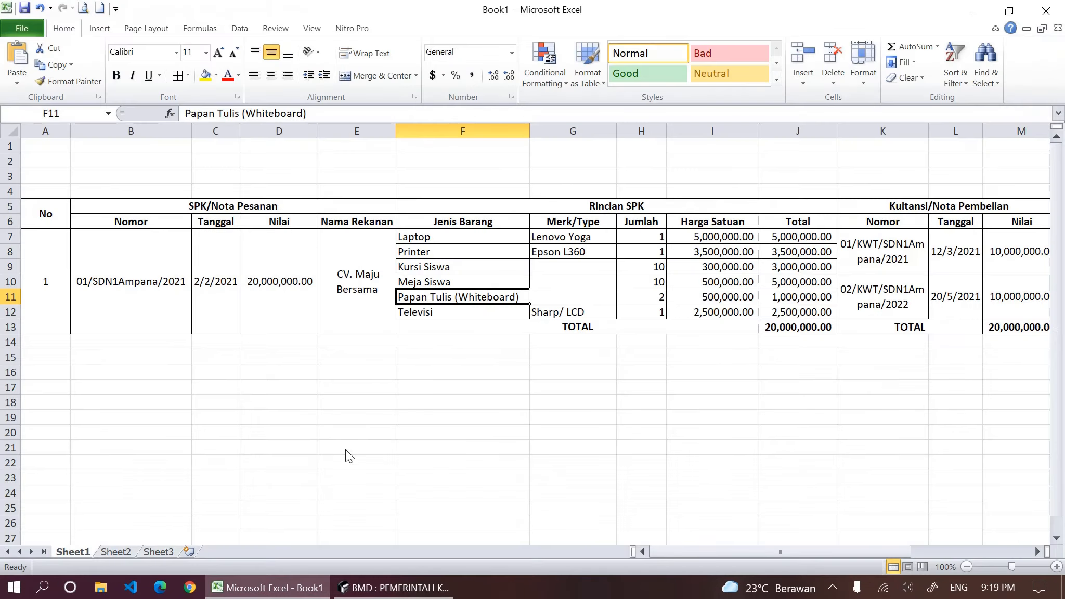
left_click(452, 312)
left_click(379, 586)
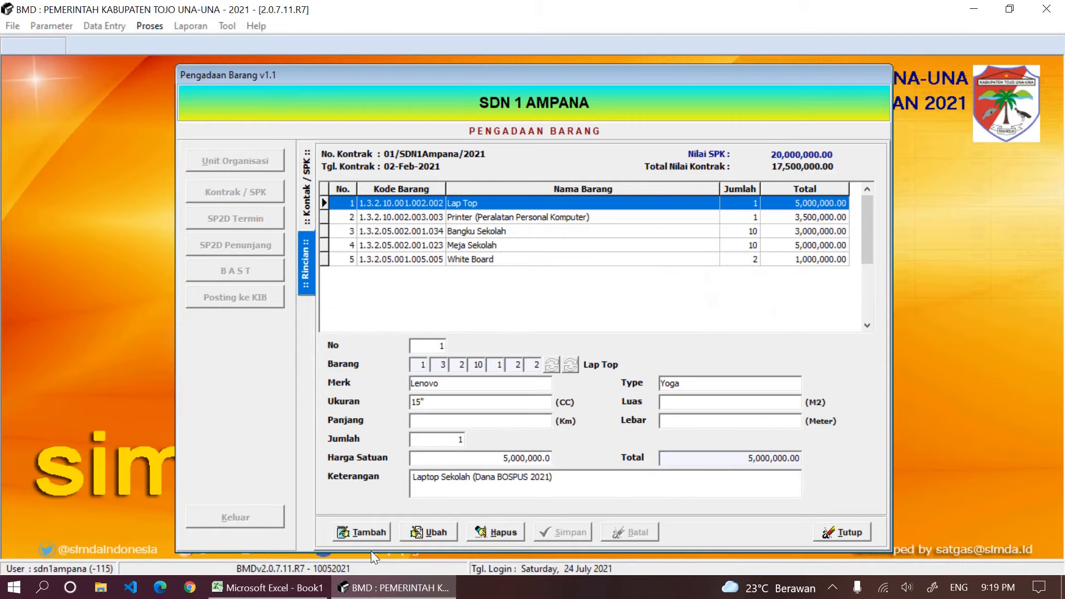
left_click(361, 532)
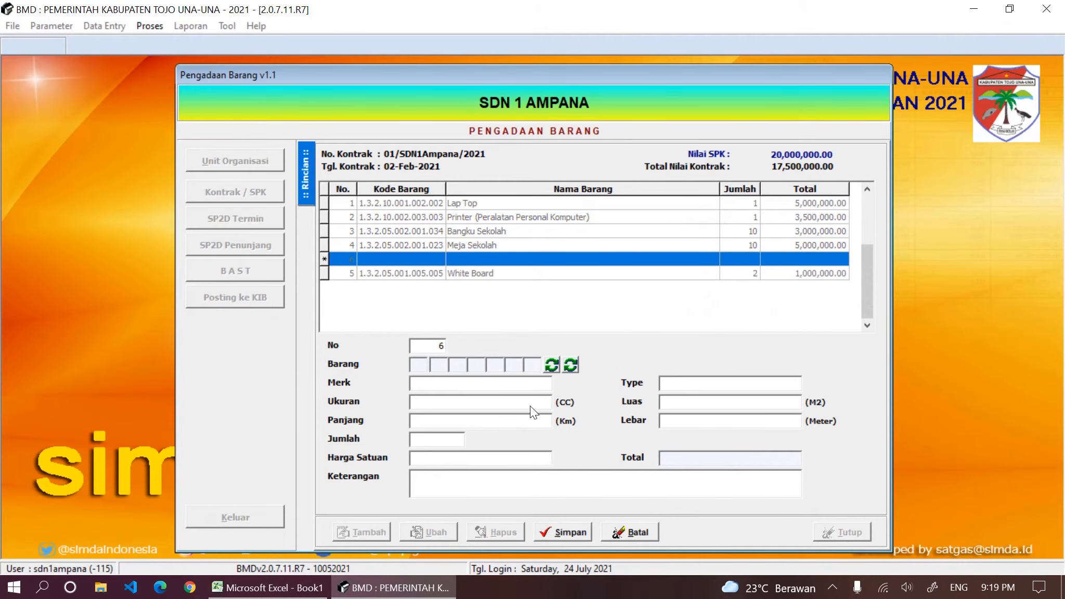
Choose Televisi as the new record's Barang, under Alat Rumah Tangga and Alat Rumah Tangga Lainnya (Home Use)
left_click(571, 366)
left_click(772, 401)
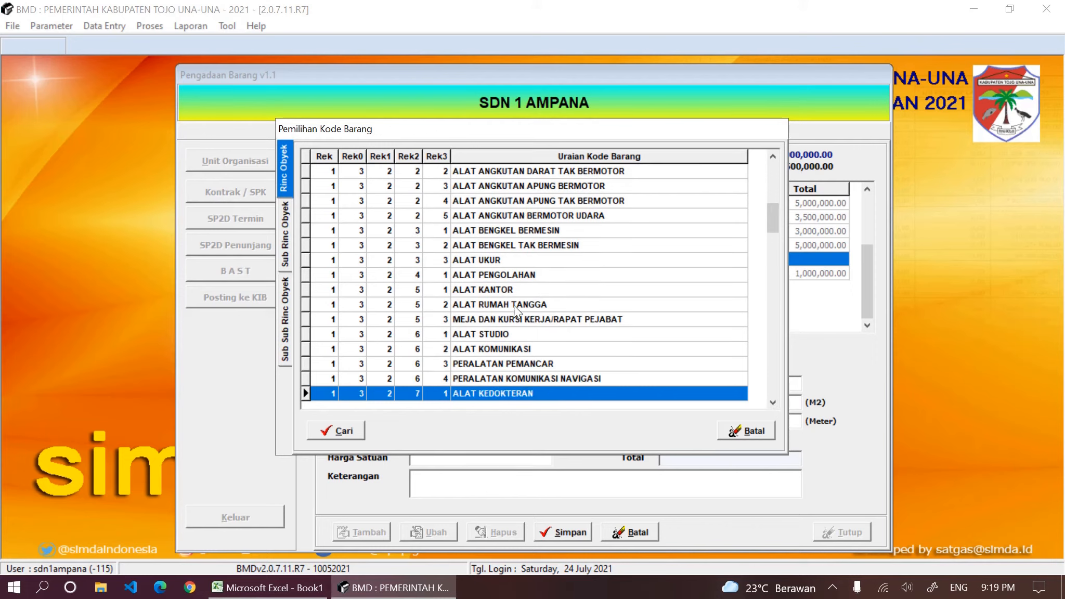
double_click(514, 305)
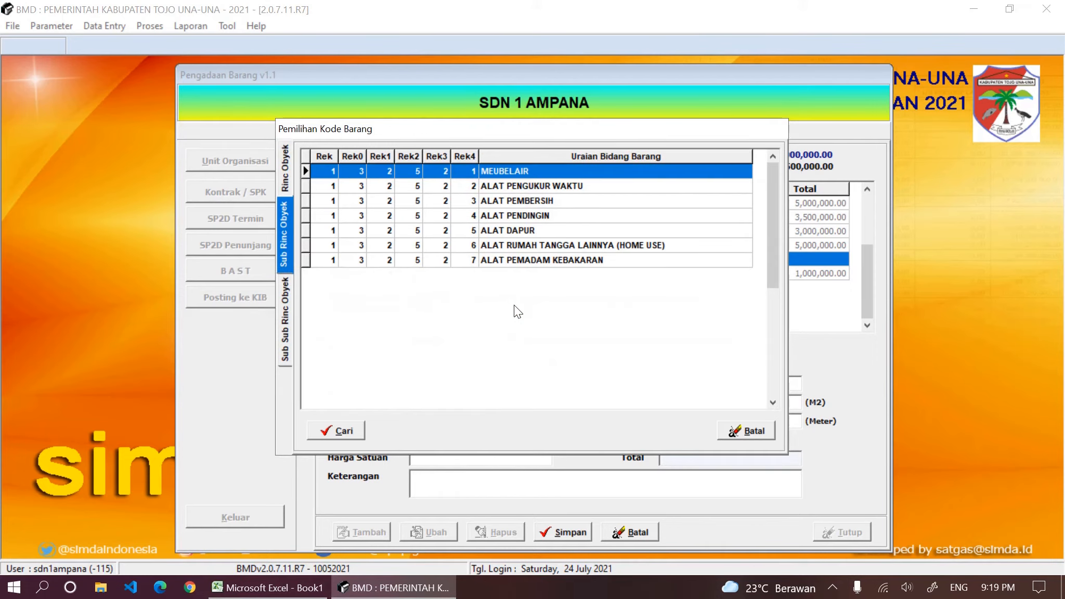
double_click(536, 247)
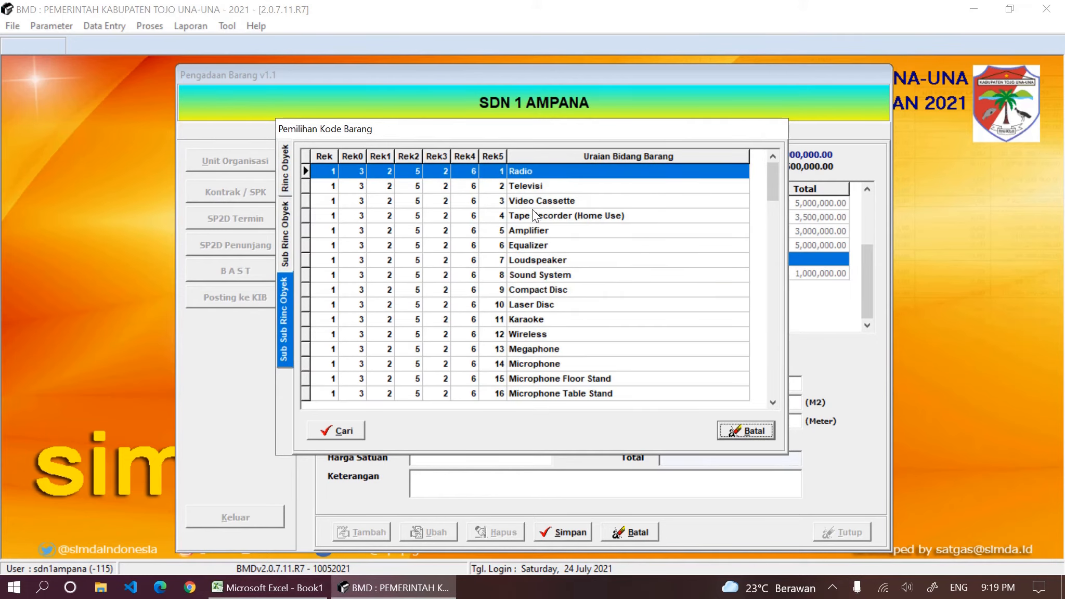
double_click(528, 185)
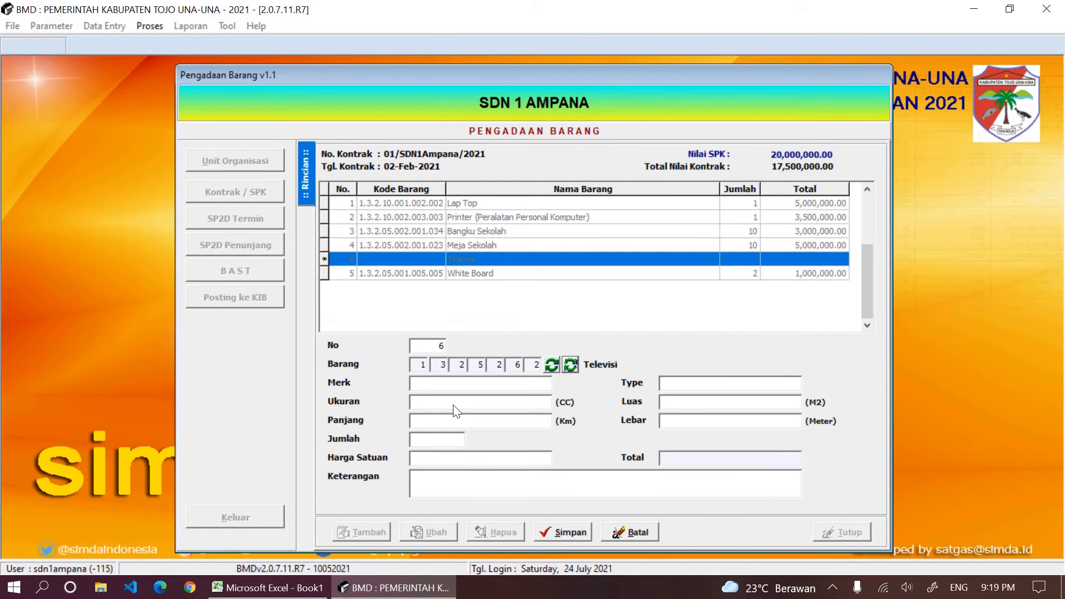
Set the television's Merk to Sharp, Type to LCD and Ukuran to 32"
left_click(439, 388)
type("Sharp")
type("LCD")
left_click(434, 402)
Check the television's row in the Excel workbook and set its Jumlah to 1 and Harga Satuan to 2,500,000 in SIMDA BMD
left_click(312, 577)
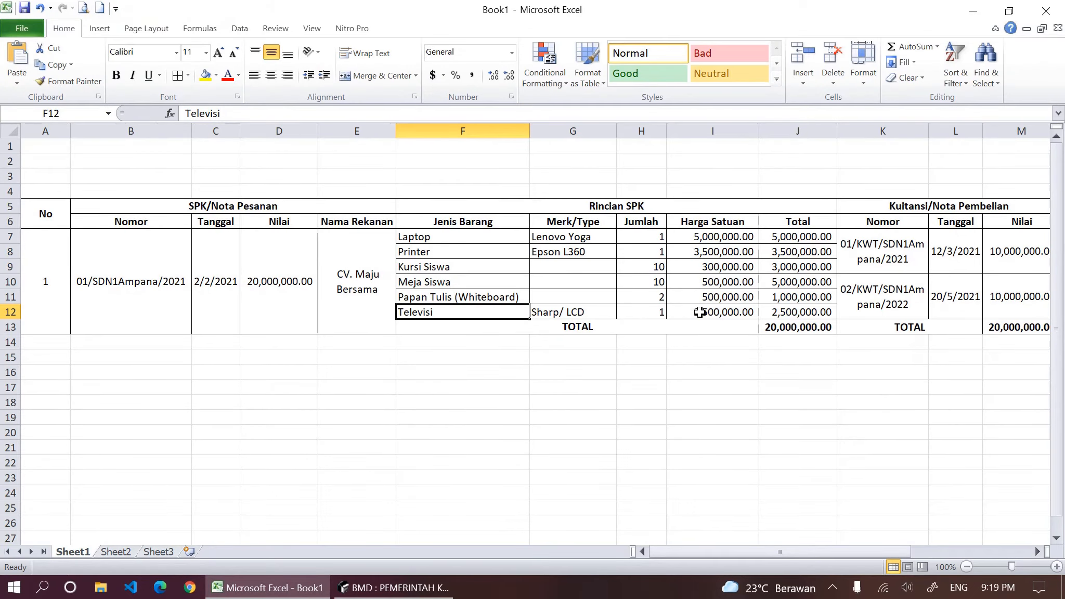
left_click(394, 588)
left_click(442, 437)
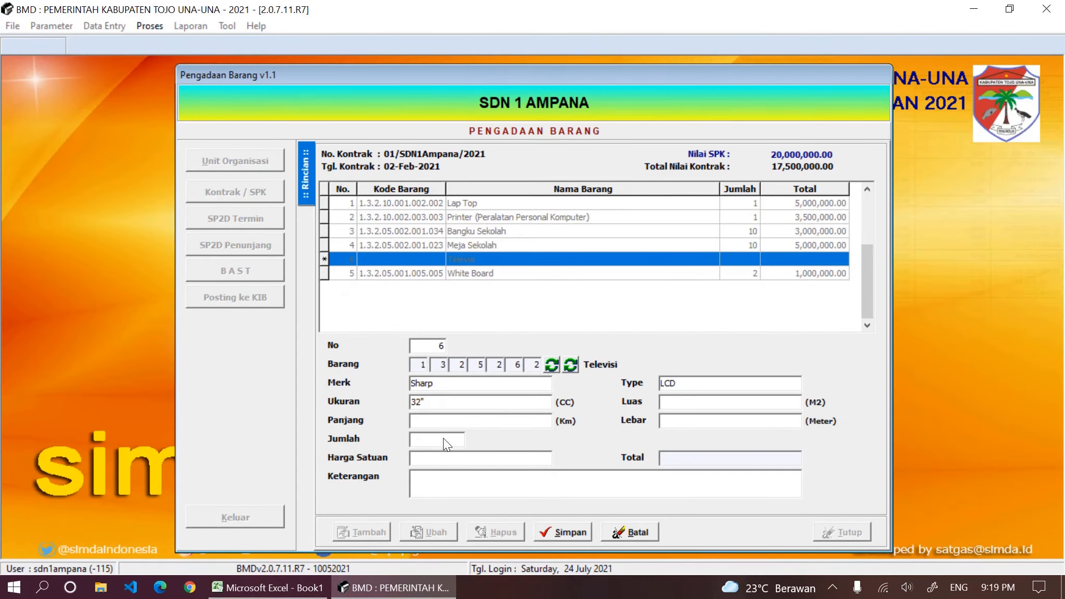
type("1")
left_click(453, 459)
type("2")
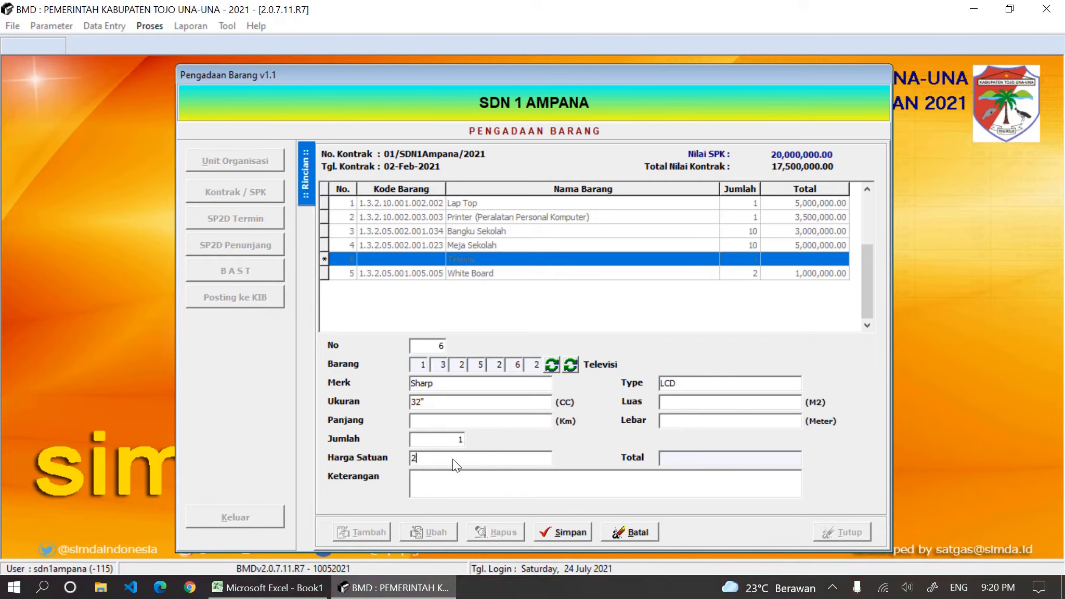
type("500000")
Enter Televisi Sekolah (Dana BOSPUS 2021) as the television's Keterangan and save the item record
left_click(450, 494)
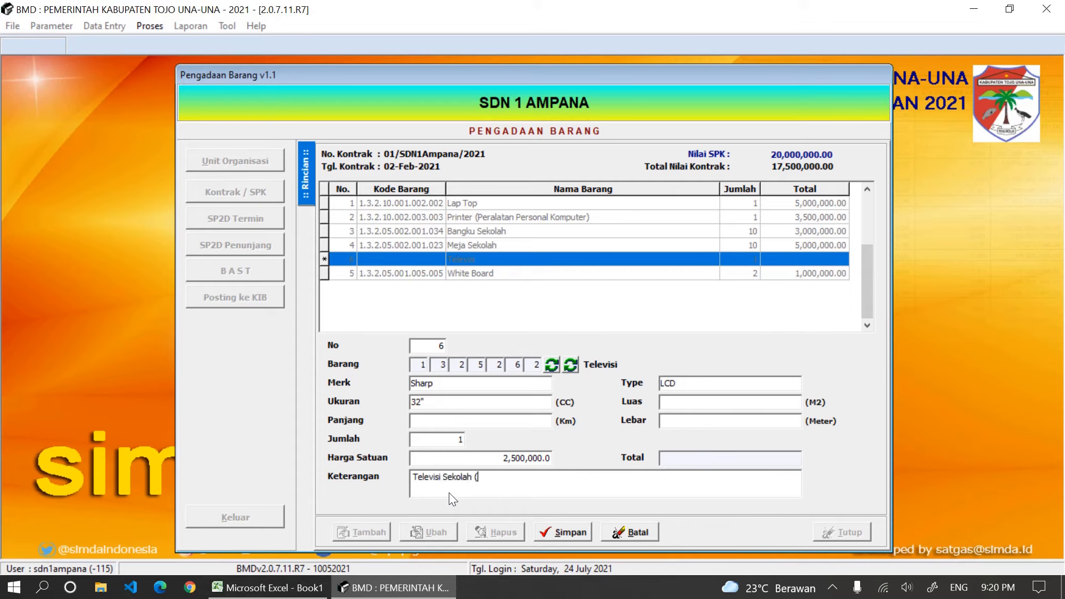
type("Televisi Sekolah (Dana BOSPUS 2021)")
left_click(571, 527)
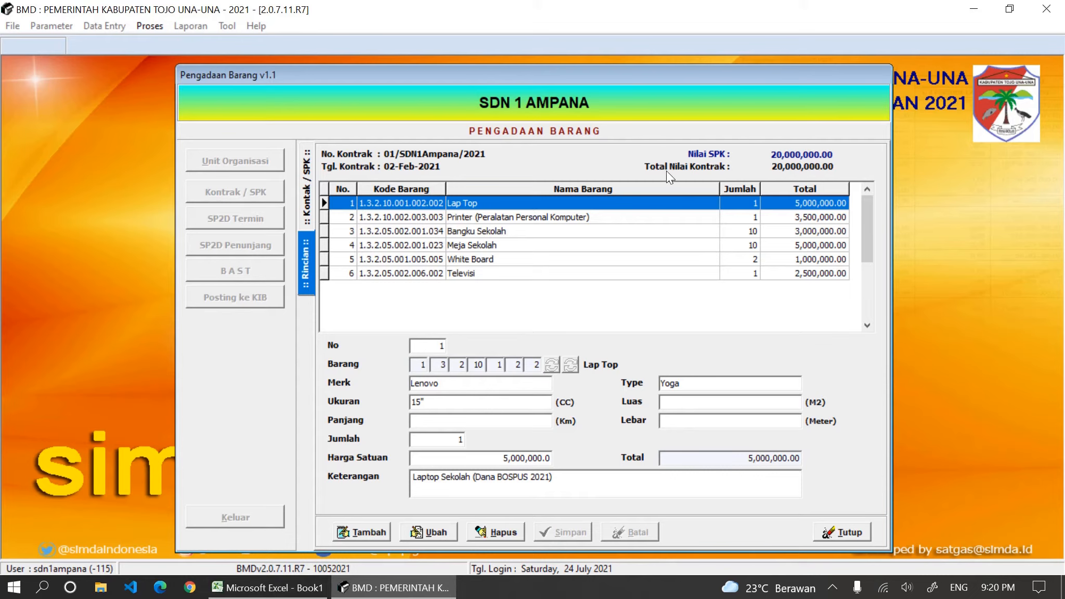
Review the saved printer, Bangku Sekolah and White Board records, and close the contract's item details
left_click(585, 218)
left_click(554, 235)
left_click(507, 260)
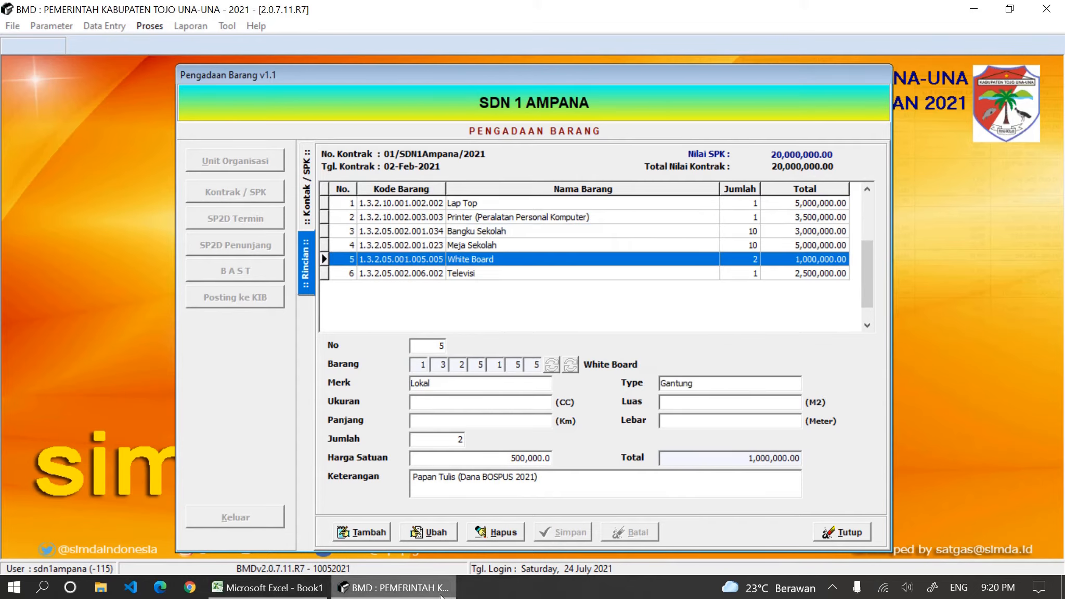
left_click(848, 531)
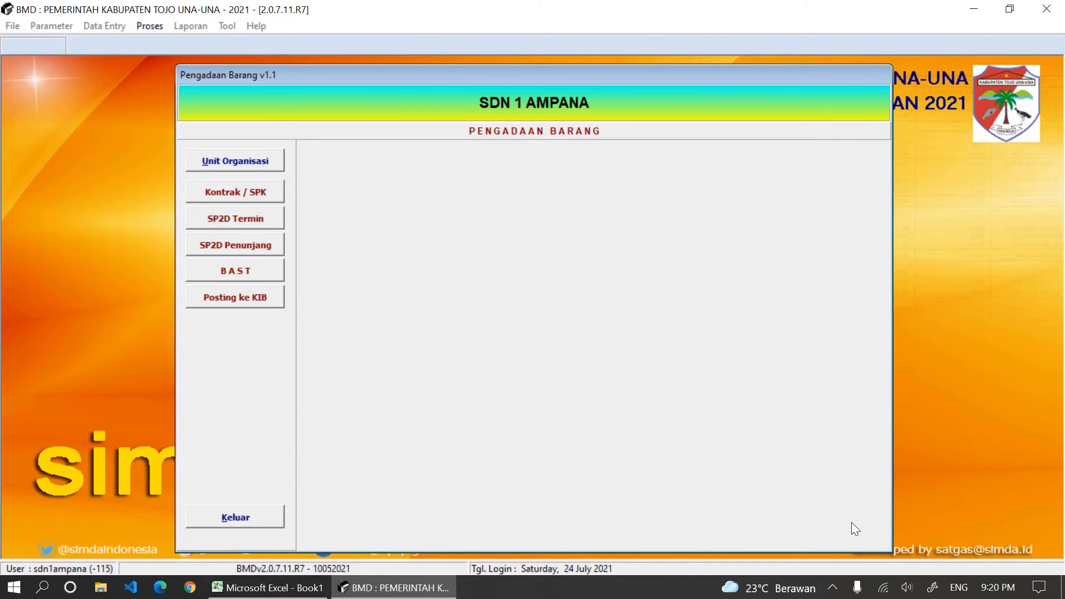
Open SP2D Termin for the SPK Belanja Modal TW 1 contract and start a new SP2D record
left_click(229, 217)
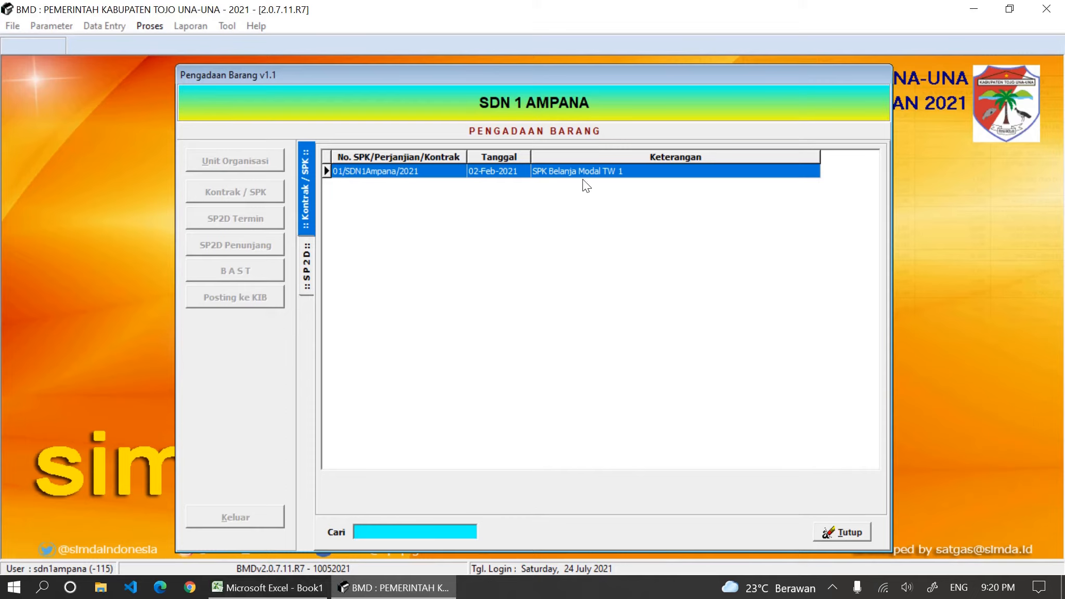
double_click(451, 170)
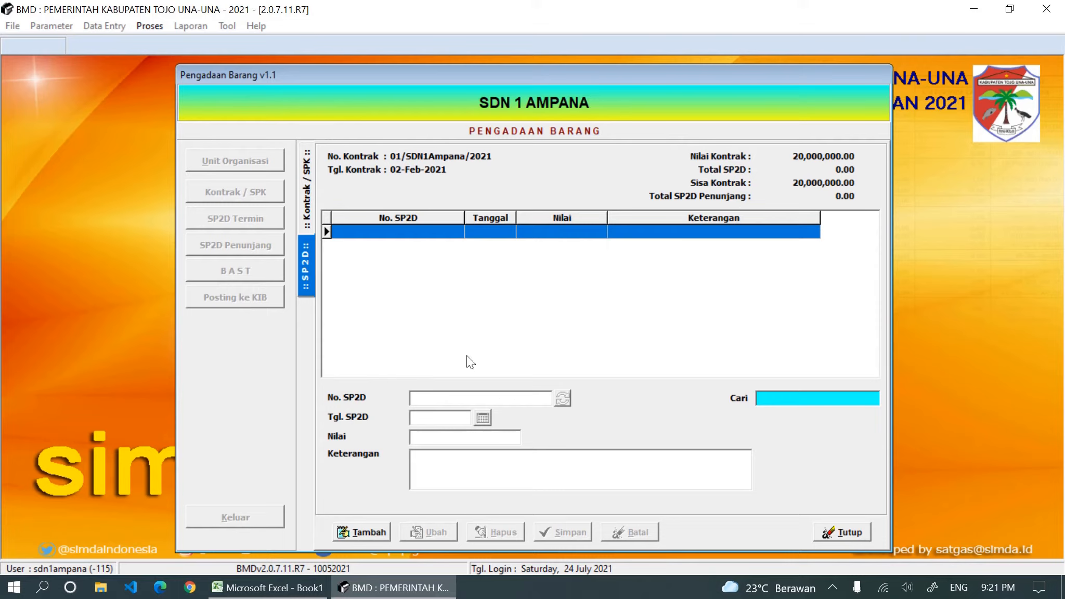
left_click(361, 535)
Copy the first Kuitansi/Nota Pembelian Nomor (cell K7) from the Excel workbook into No. SP2D in SIMDA BMD
left_click(267, 587)
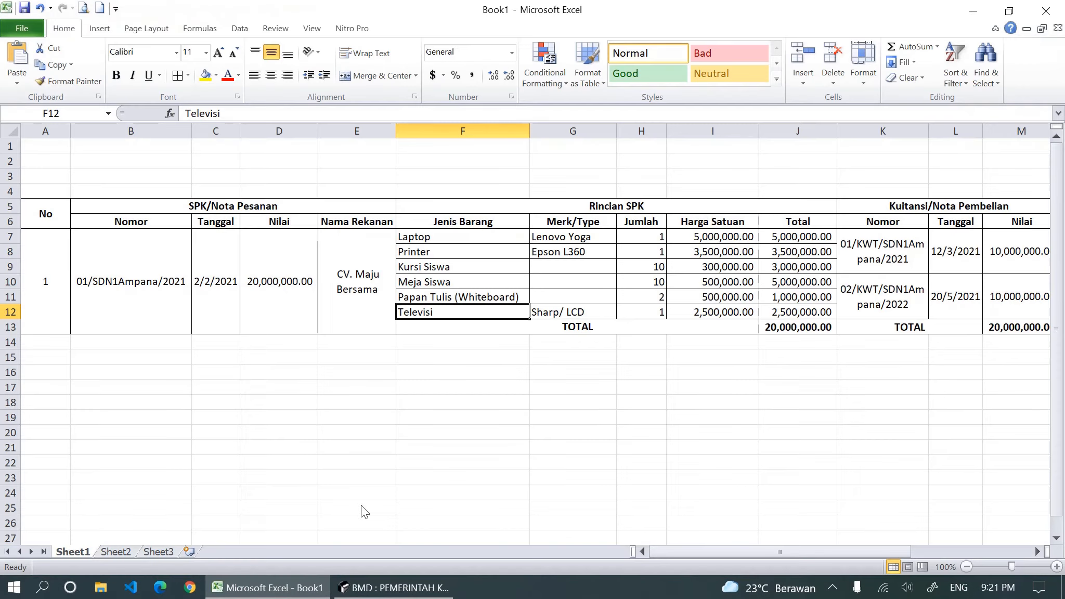
left_click_drag(718, 291, 817, 255)
left_click_drag(764, 550, 812, 551)
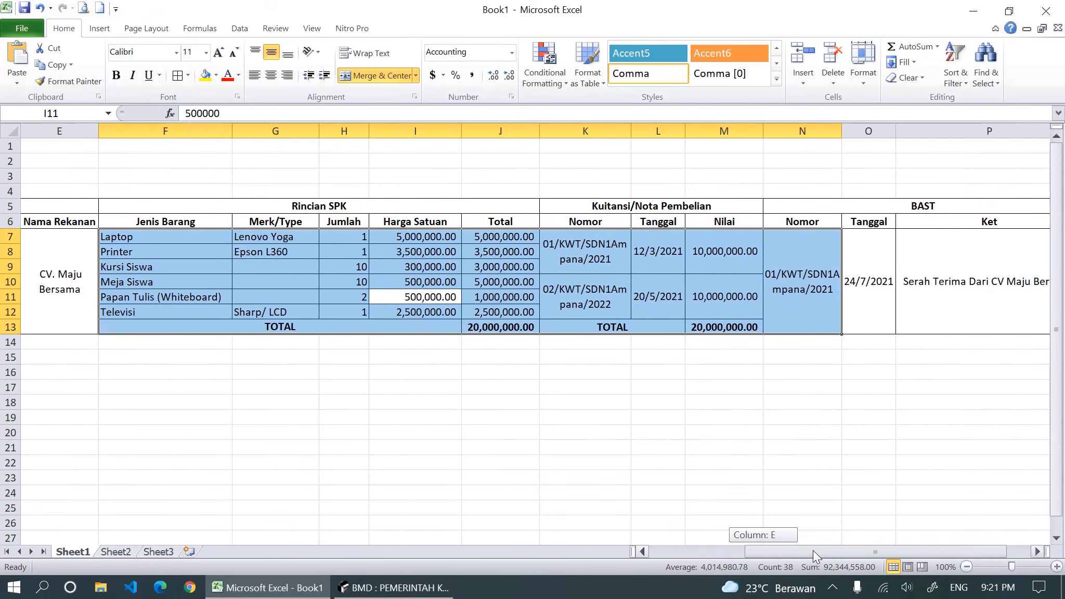
left_click(765, 432)
left_click(608, 255)
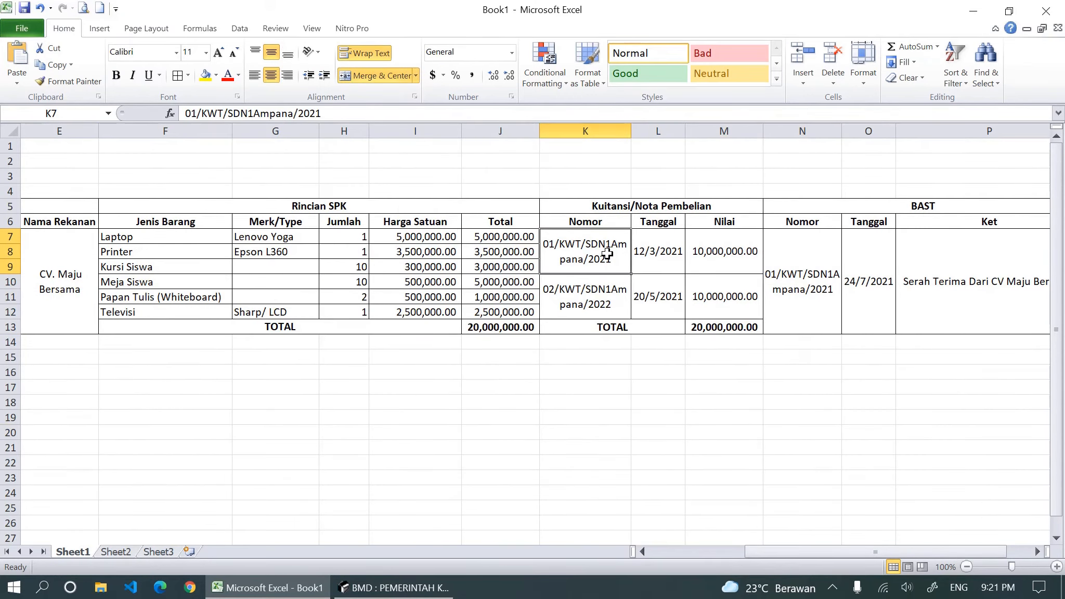
left_click(657, 266)
left_click(619, 255)
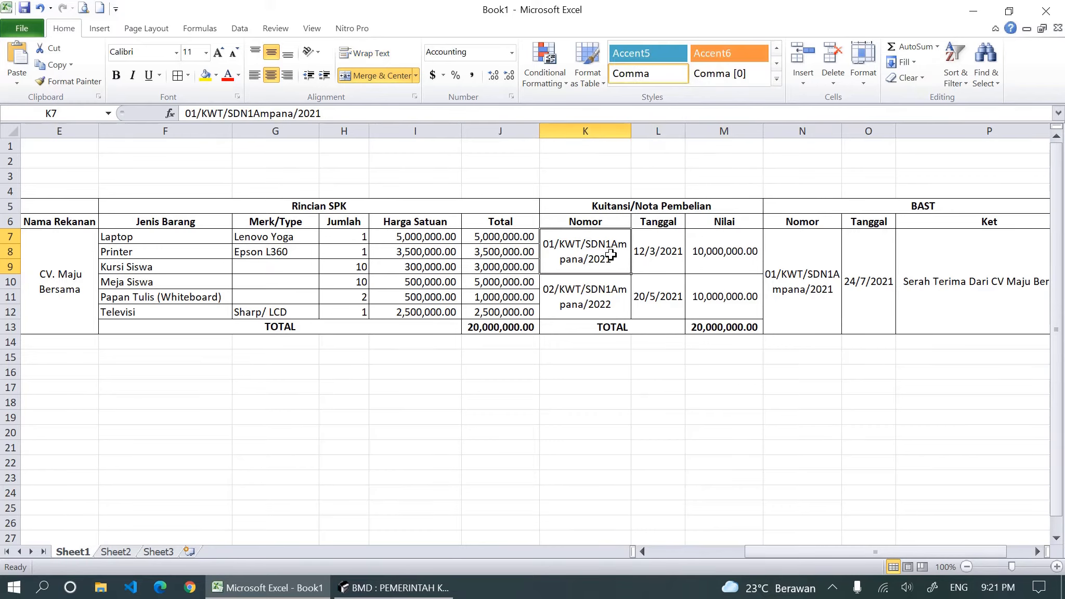
left_click(313, 113)
triple_click(314, 113)
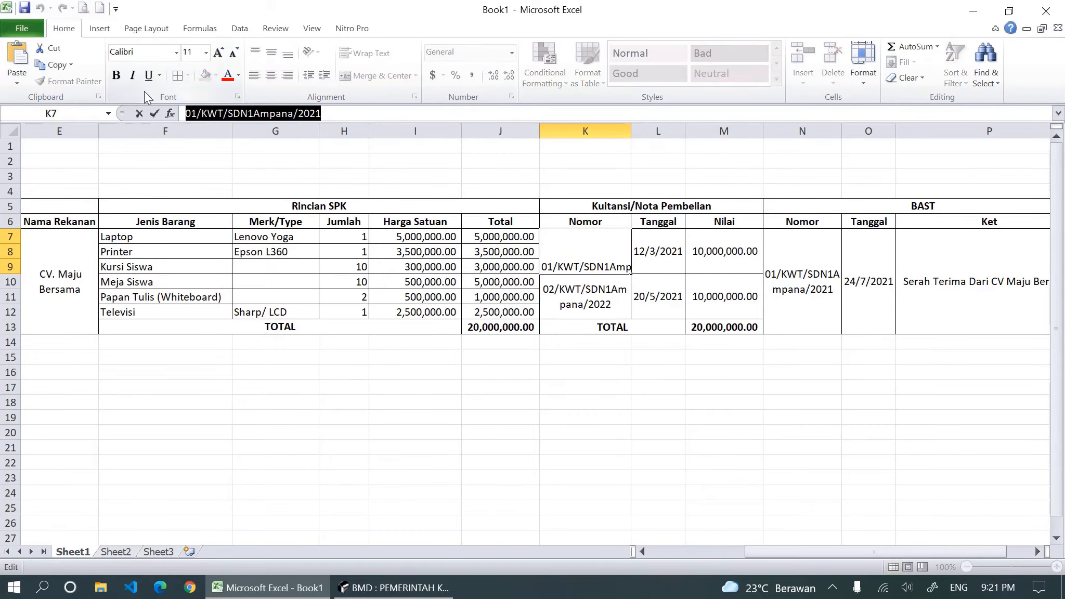
key("ctrl+c")
left_click(393, 588)
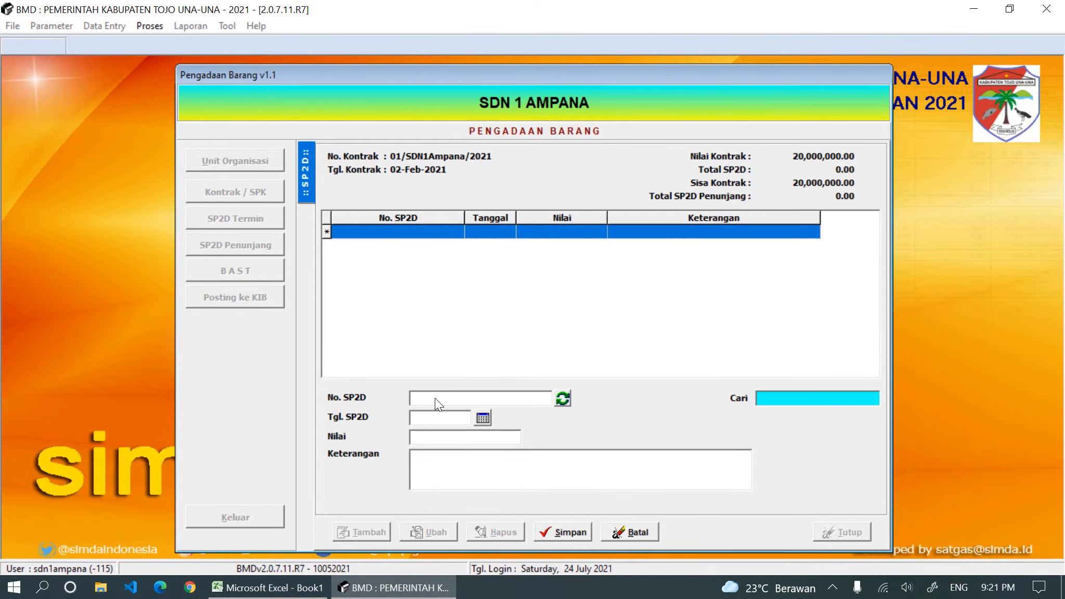
key("ctrl+v")
Check the first receipt's Tanggal in the Excel workbook and set Tgl. SP2D to 12 March 2021 in SIMDA BMD
left_click(314, 589)
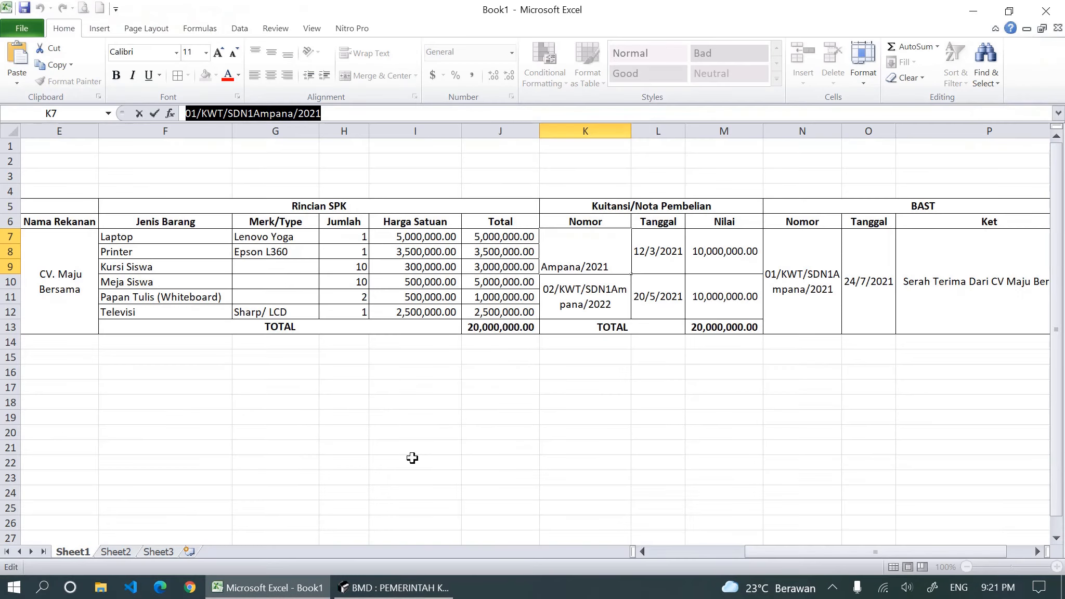
left_click(393, 588)
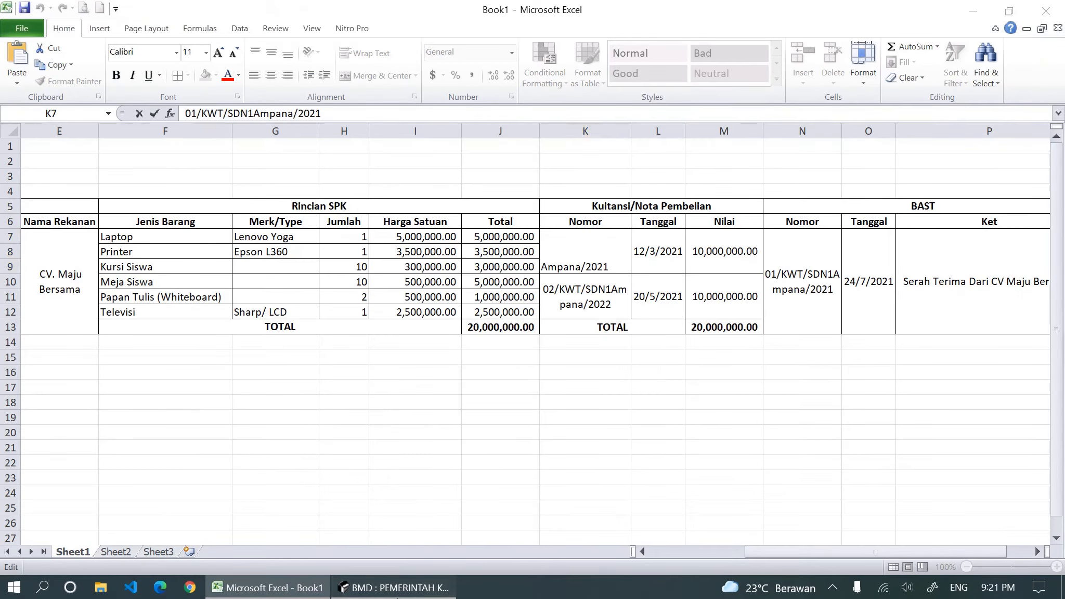
left_click(482, 419)
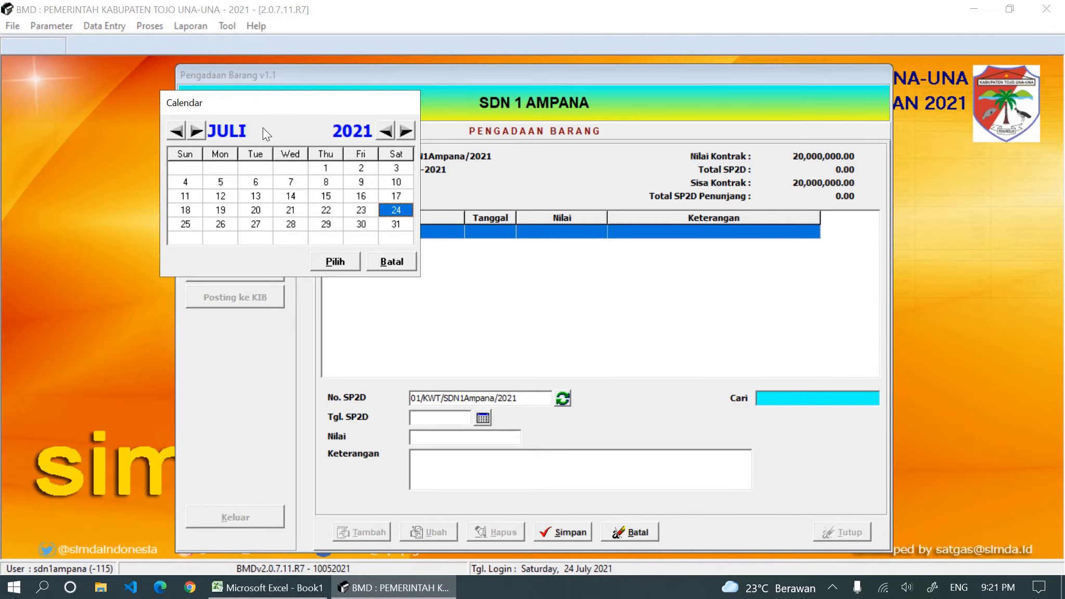
left_click(232, 129)
left_click(264, 177)
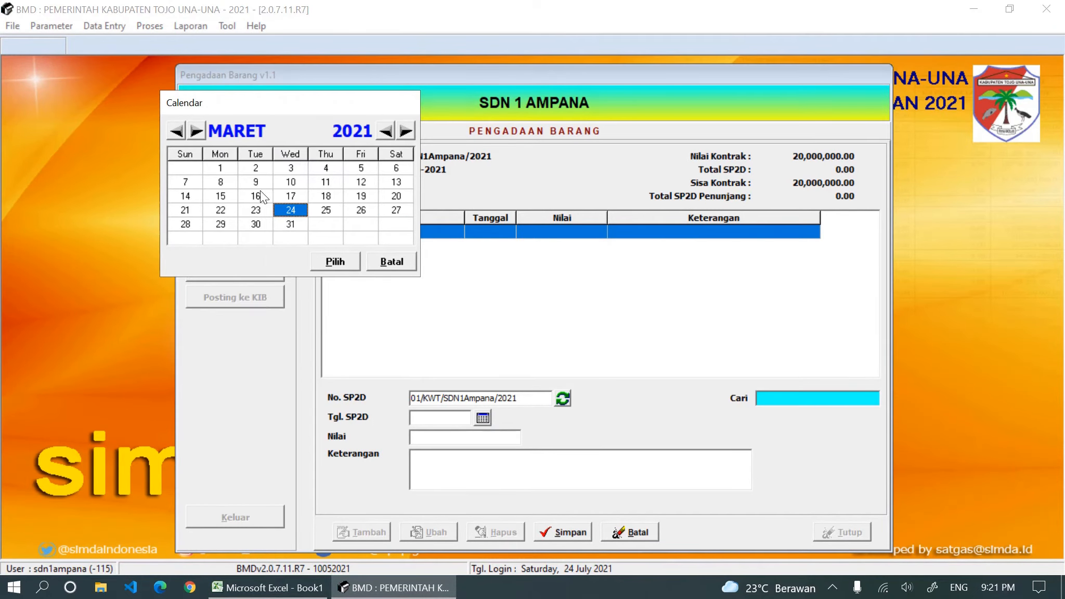
double_click(361, 181)
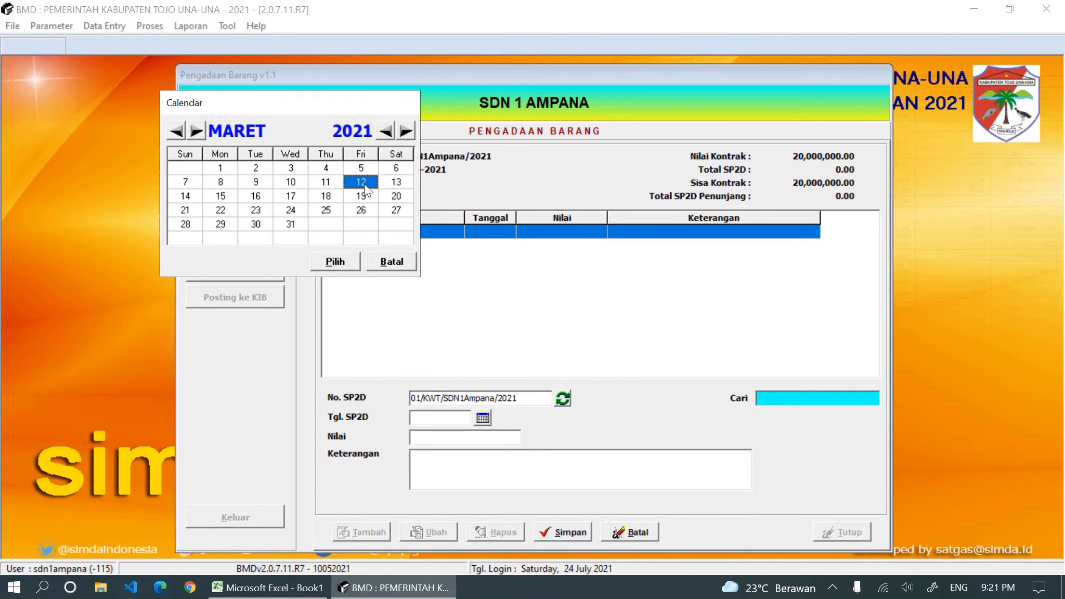
Enter Nilai 10,000,000 and Keterangan "Pembayaran Belanja Modal TW 1 tahap 1" for the first SP2D, and save the record
left_click(469, 443)
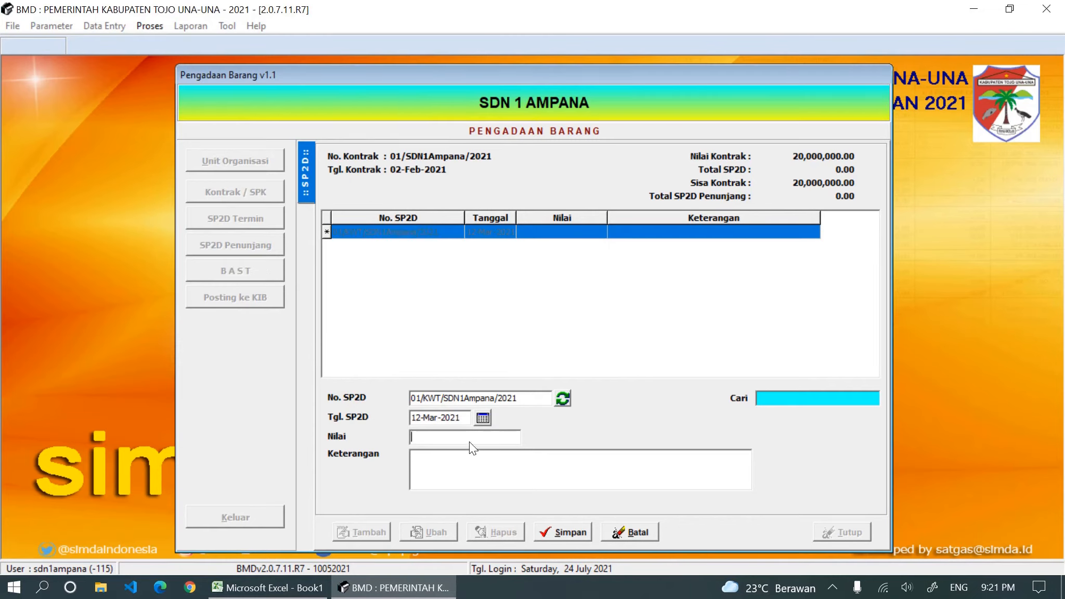
type("10000000")
left_click(473, 479)
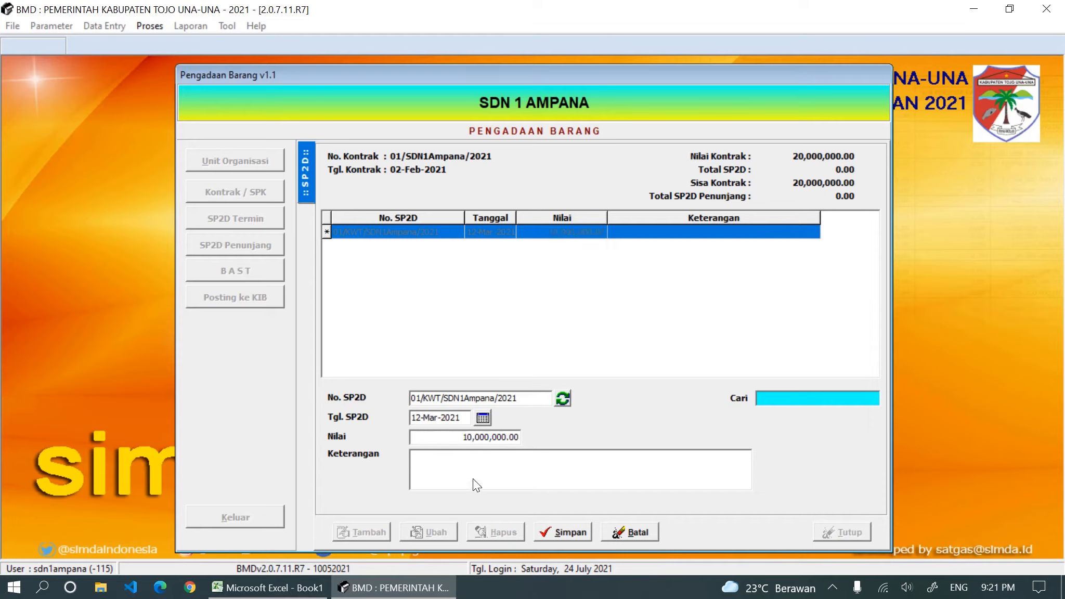
type("Pembayaran Belanja Modal TW 1 ")
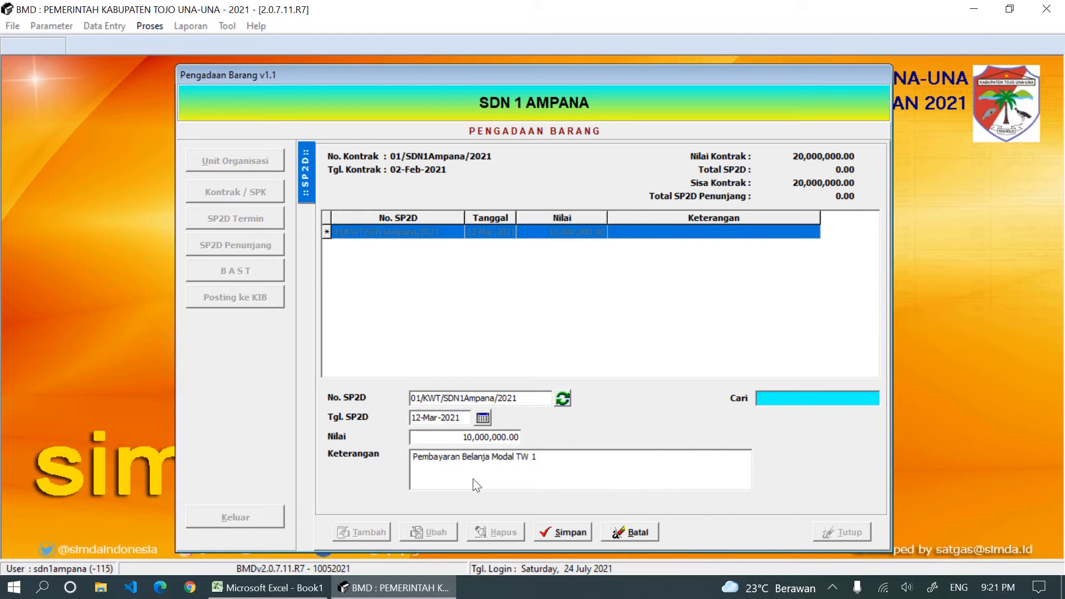
type("tahap 1")
left_click(546, 531)
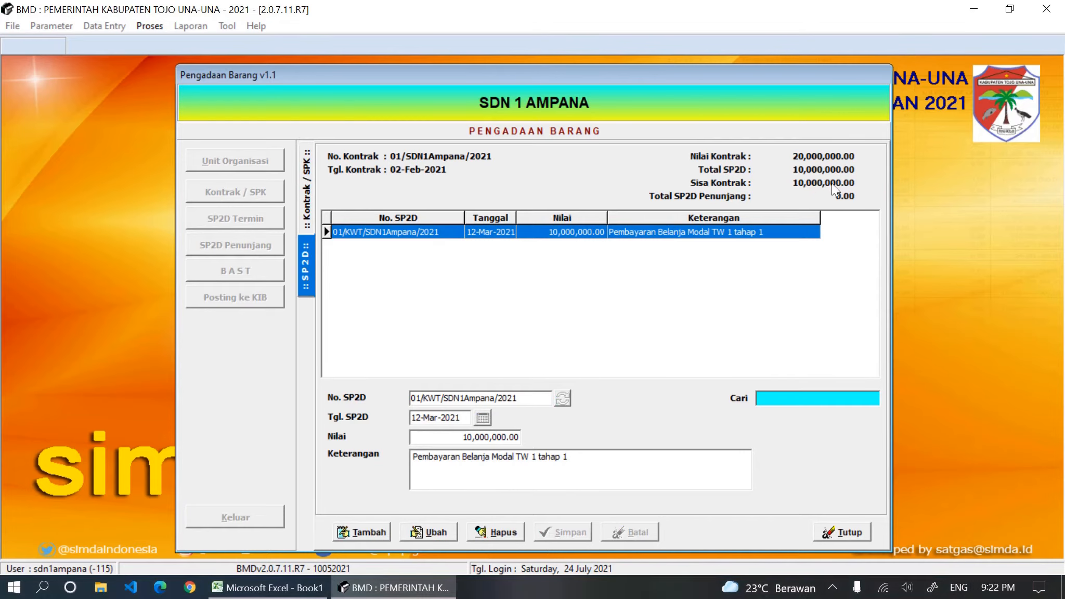
Start a second SP2D record and copy the second Kuitansi/Nota Pembelian Nomor (cell K10) from the Excel workbook into No. SP2D
left_click(369, 530)
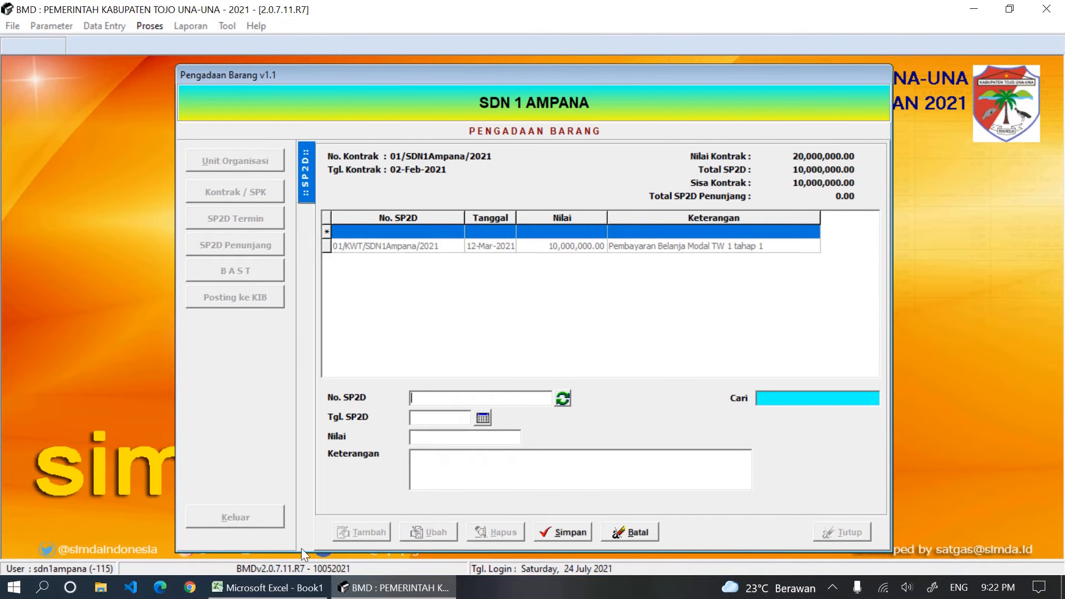
key("alt+Tab")
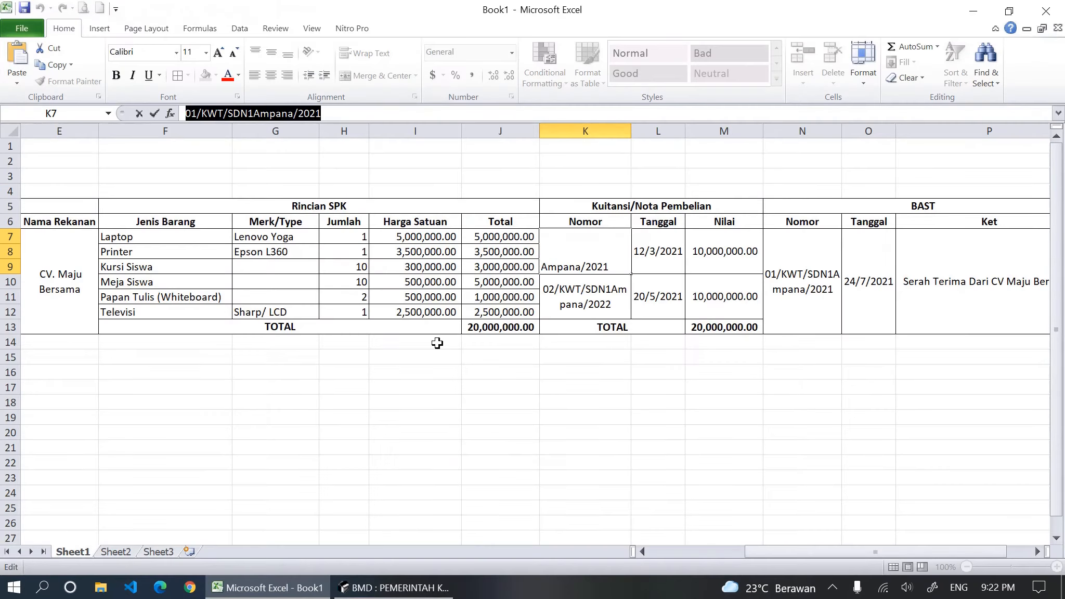
left_click(581, 292)
left_click_drag(333, 114, 84, 78)
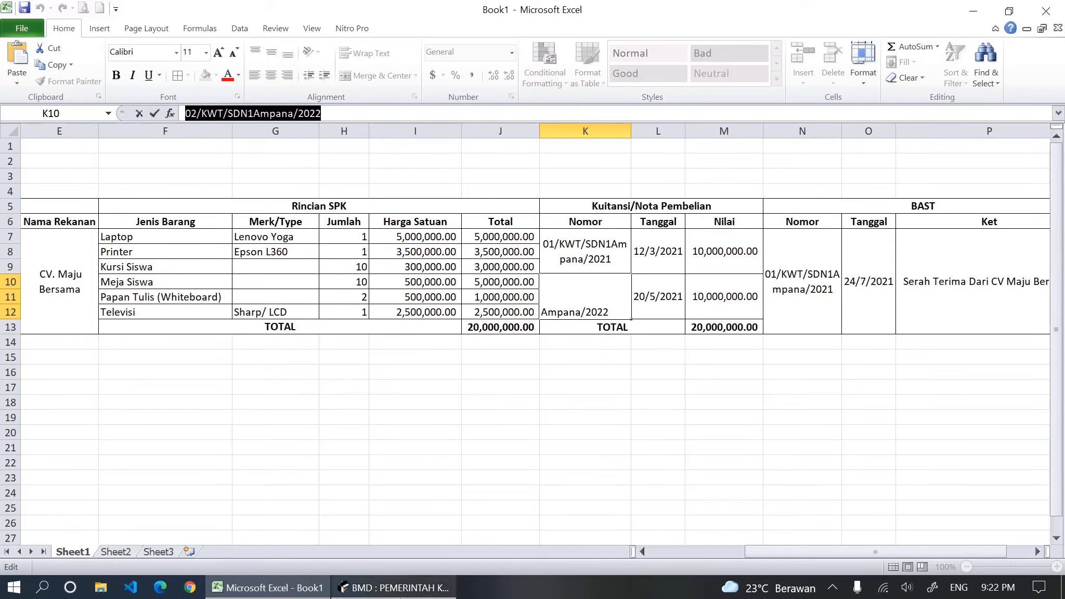
left_click(394, 587)
key("ctrl+v")
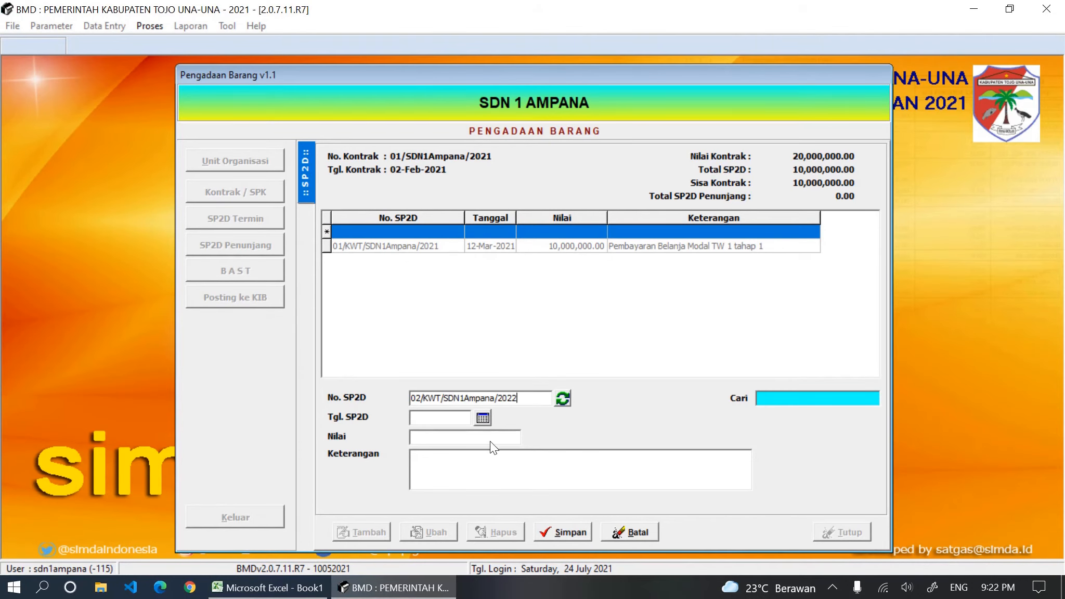
Set the second SP2D's Tgl. SP2D to 20 May 2021 and its Nilai to 10,000,000
left_click(483, 418)
left_click(230, 129)
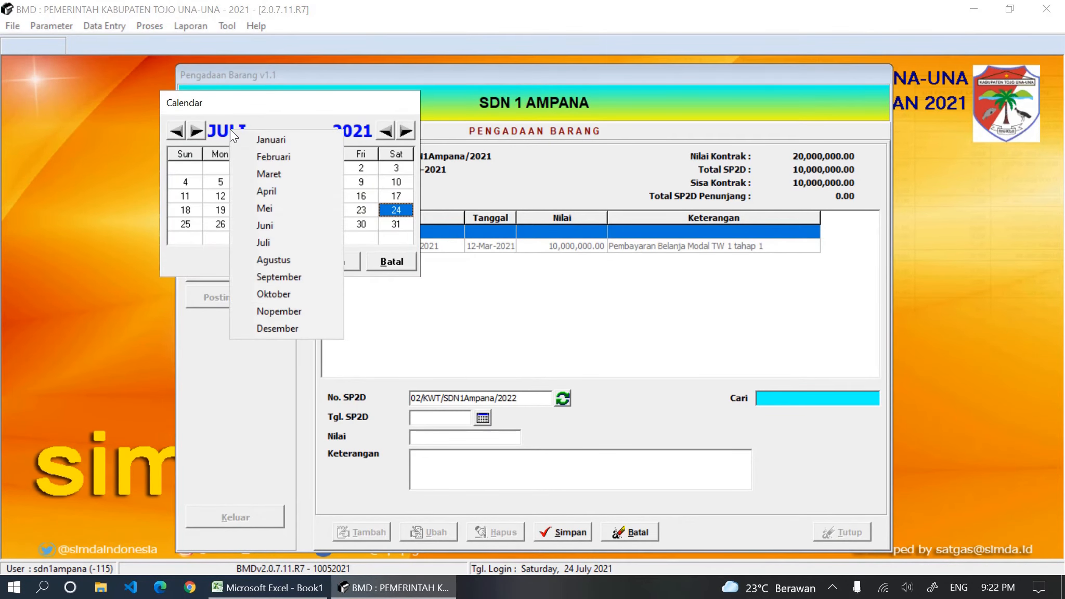
left_click(276, 210)
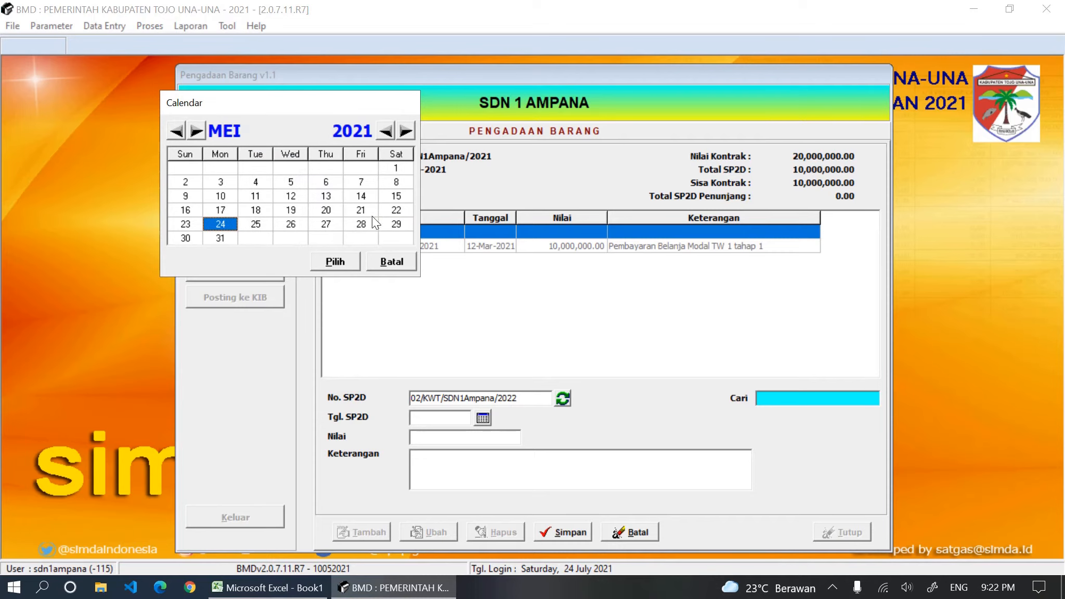
double_click(332, 210)
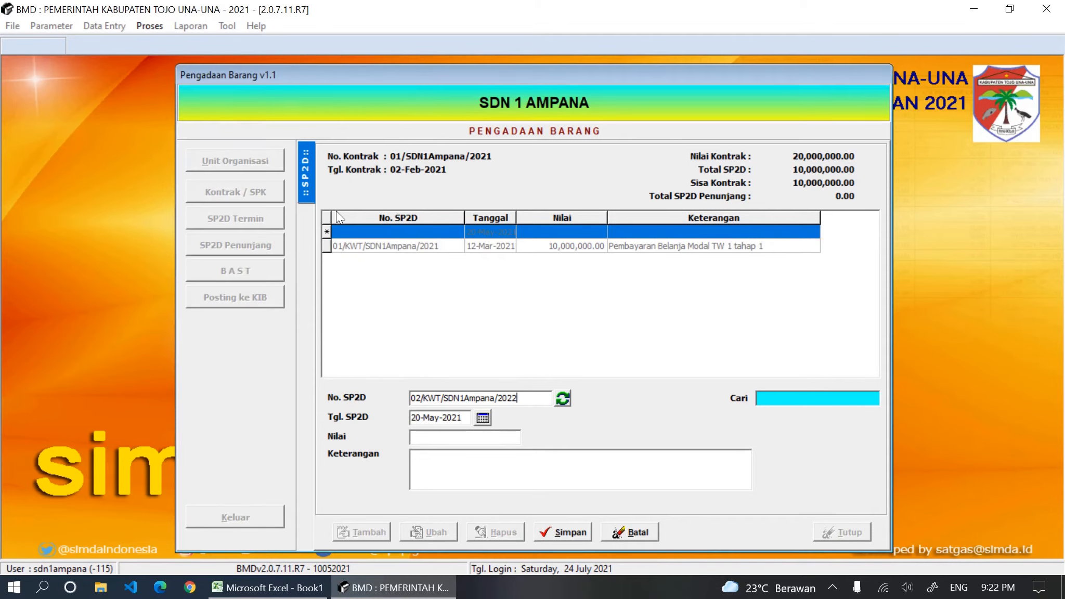
left_click(453, 435)
type("10000000")
Enter "Pembayaran Belanja Modal TW 1 Tahap 2" as the second SP2D's Keterangan and save the record
left_click(479, 465)
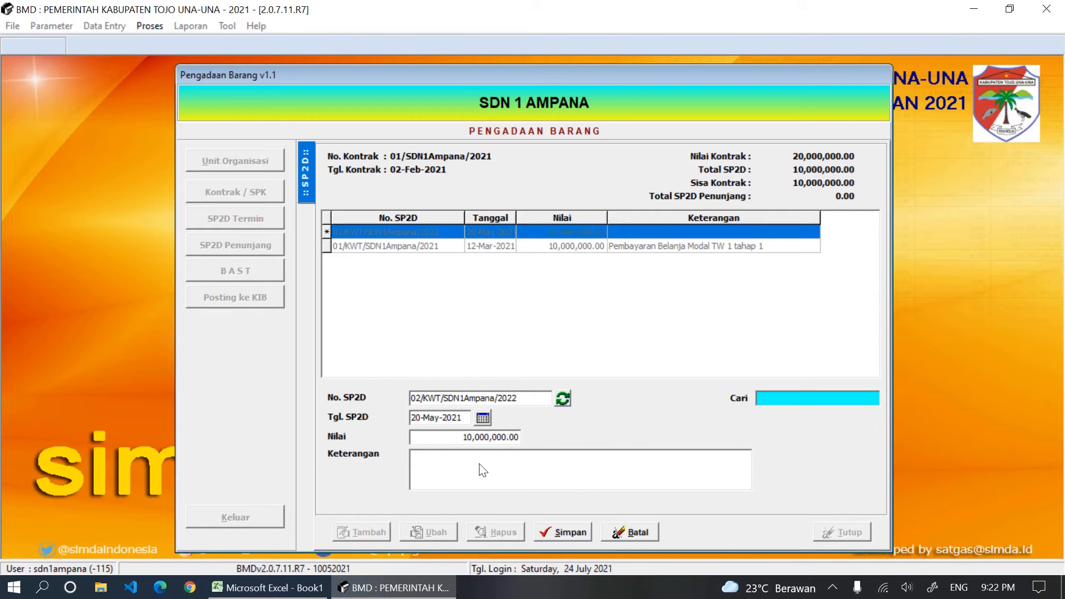
type("Pembayaran Belanja MOdal")
key("BackSpace")
key("BackSpace")
key("BackSpace")
key("BackSpace")
key("BackSpace")
type("Modal TW 1 T")
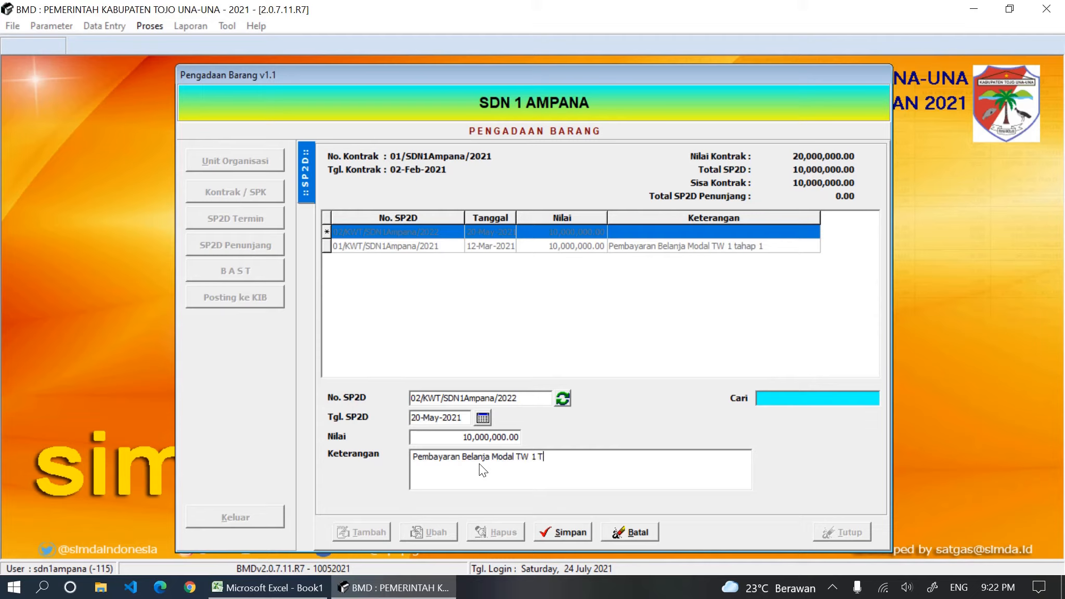
type("ahap 2")
left_click(573, 539)
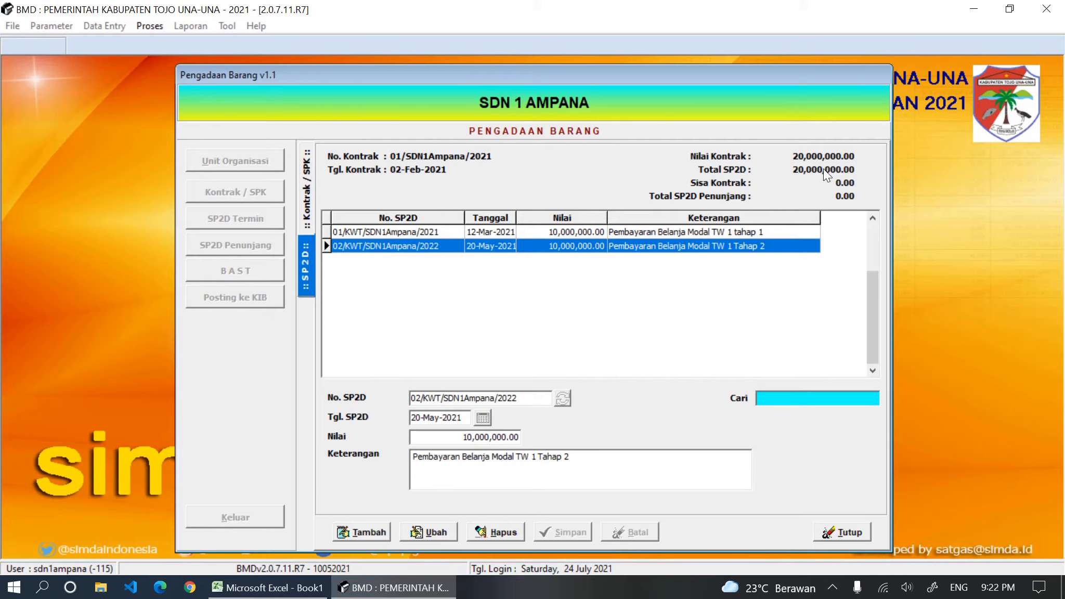
Review the two saved SP2D records against the contract totals and close the SP2D form
left_click(692, 230)
left_click(631, 243)
left_click(561, 231)
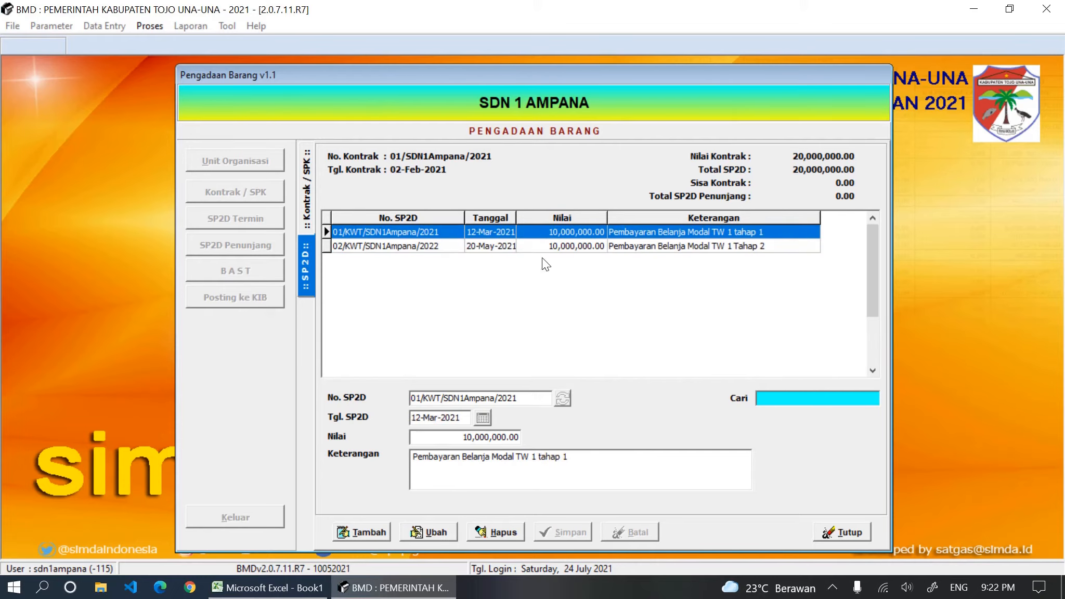
left_click(550, 243)
left_click(547, 234)
left_click(543, 243)
left_click(543, 234)
left_click(838, 532)
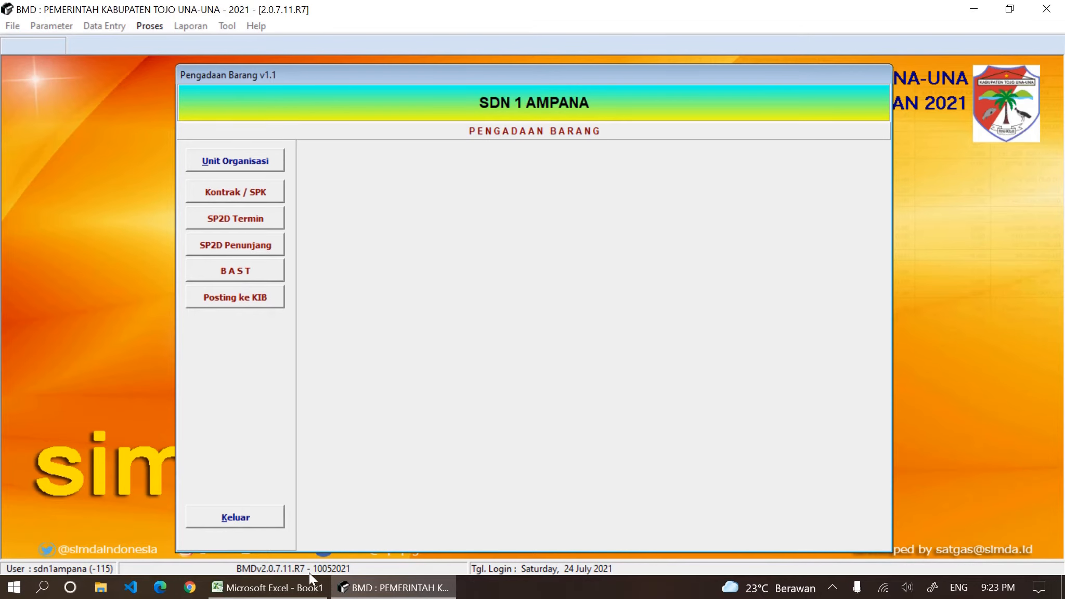
Replace KWT with BAST in the BAST Nomor (cell N7) of the Excel workbook
left_click(307, 586)
left_click_drag(819, 276, 516, 281)
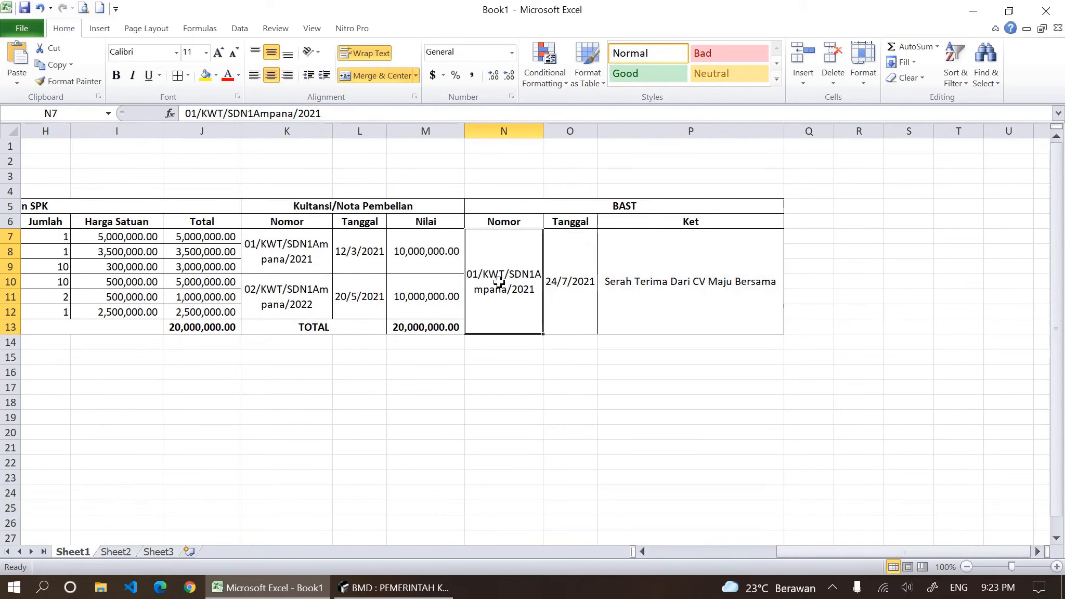
double_click(210, 113)
type("BAST")
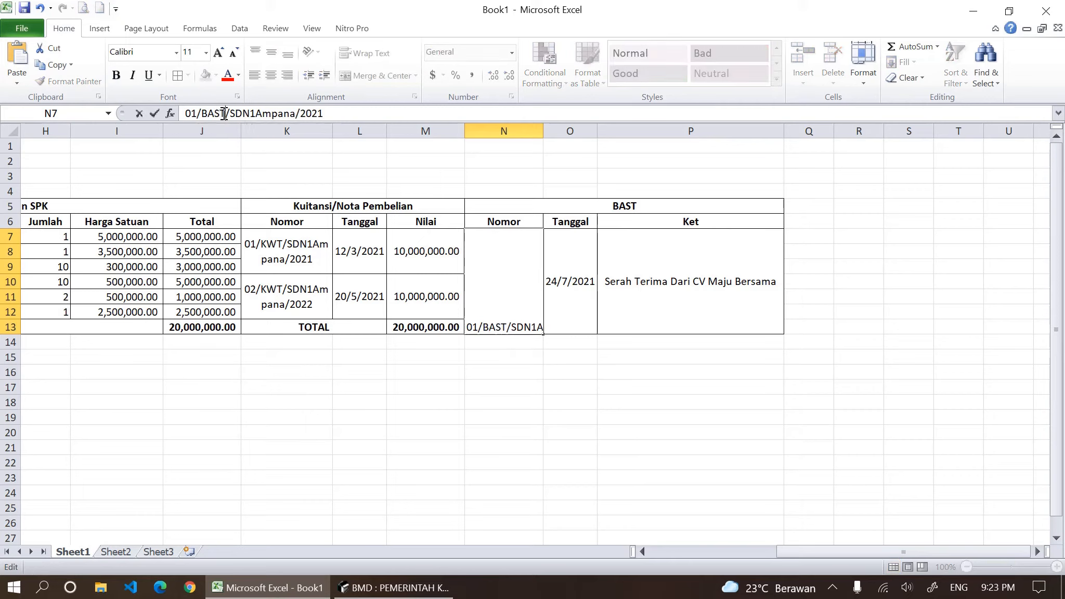
left_click(503, 402)
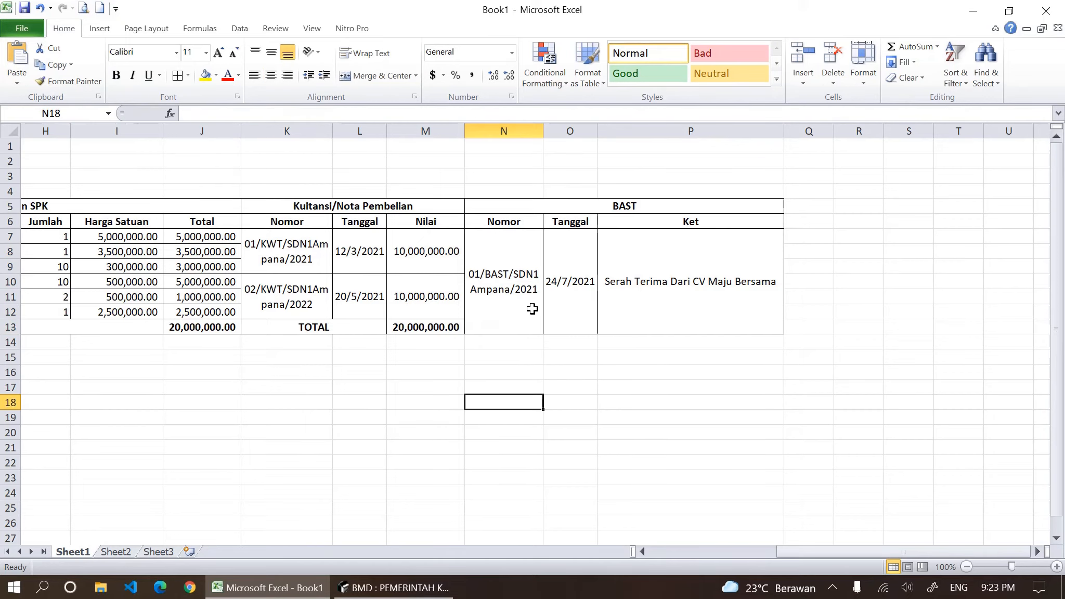
Review the BAST Tanggal, Ket and Nomor cells in the Excel sheet and return to SIMDA BMD
left_click(561, 295)
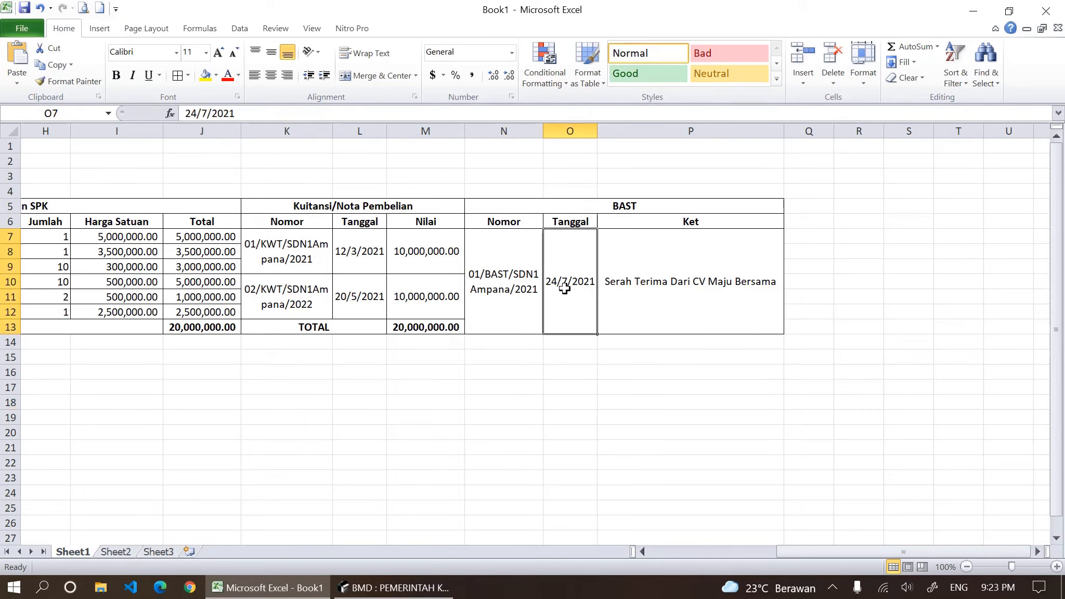
left_click(651, 291)
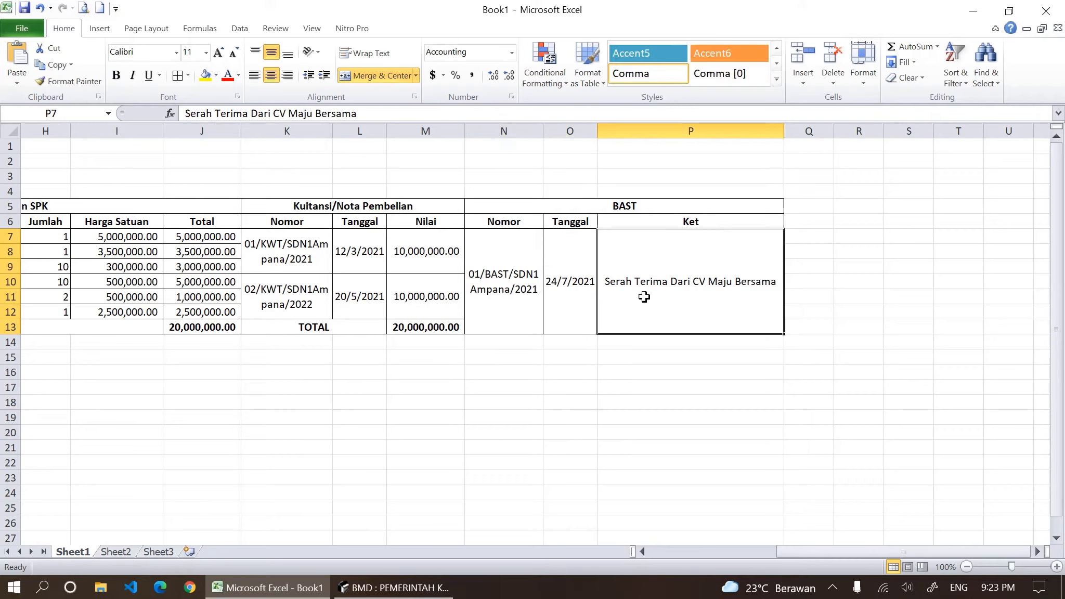
left_click(527, 301)
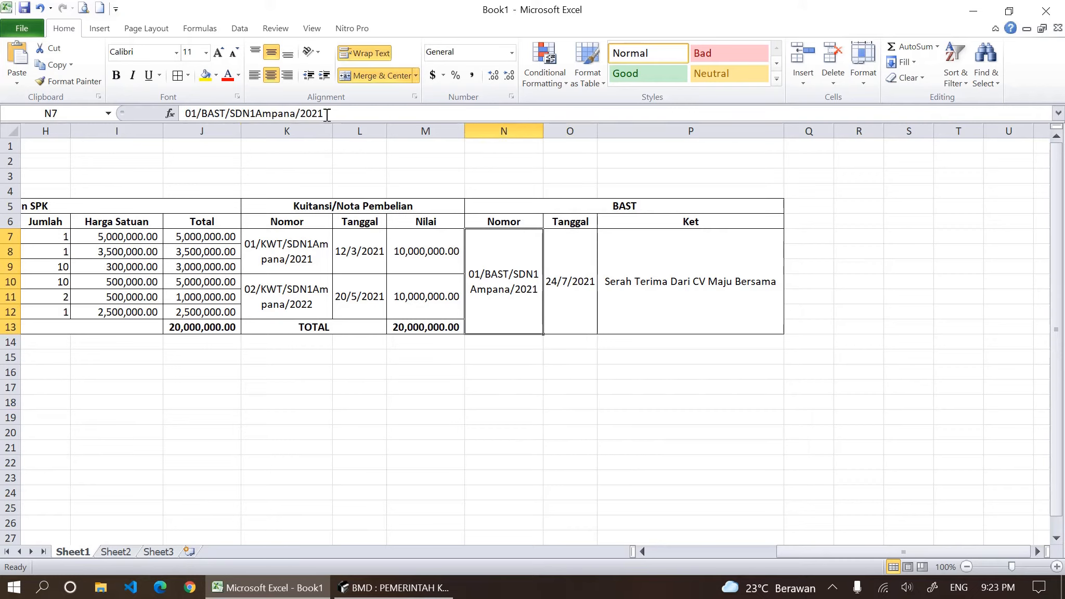
left_click_drag(325, 114, 68, 80)
left_click(395, 588)
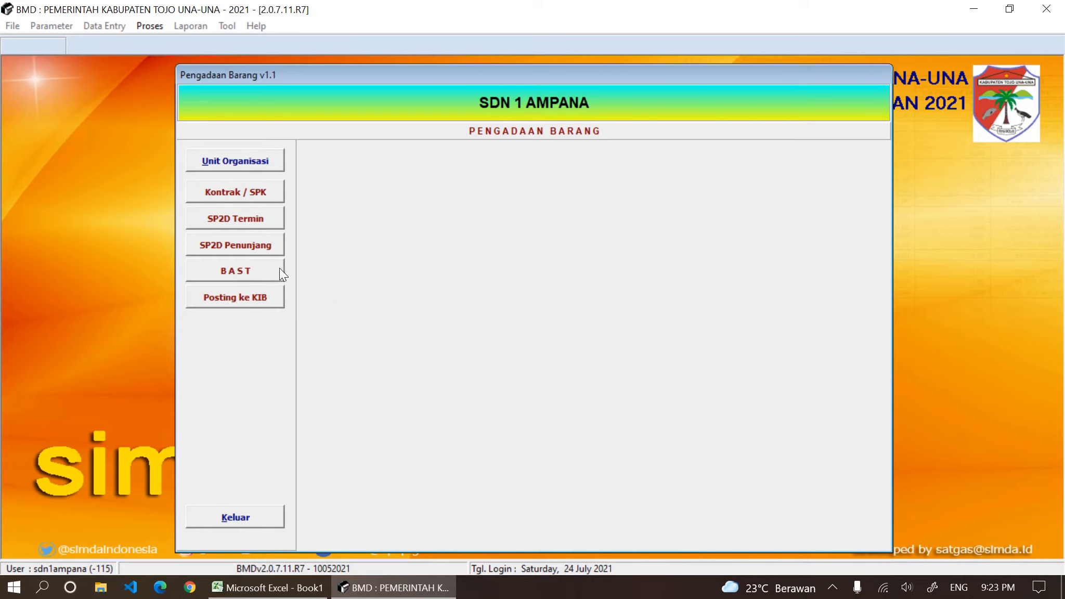
Open BAST for the SPK Belanja Modal TW 1 contract and start a new BAST record
left_click(225, 274)
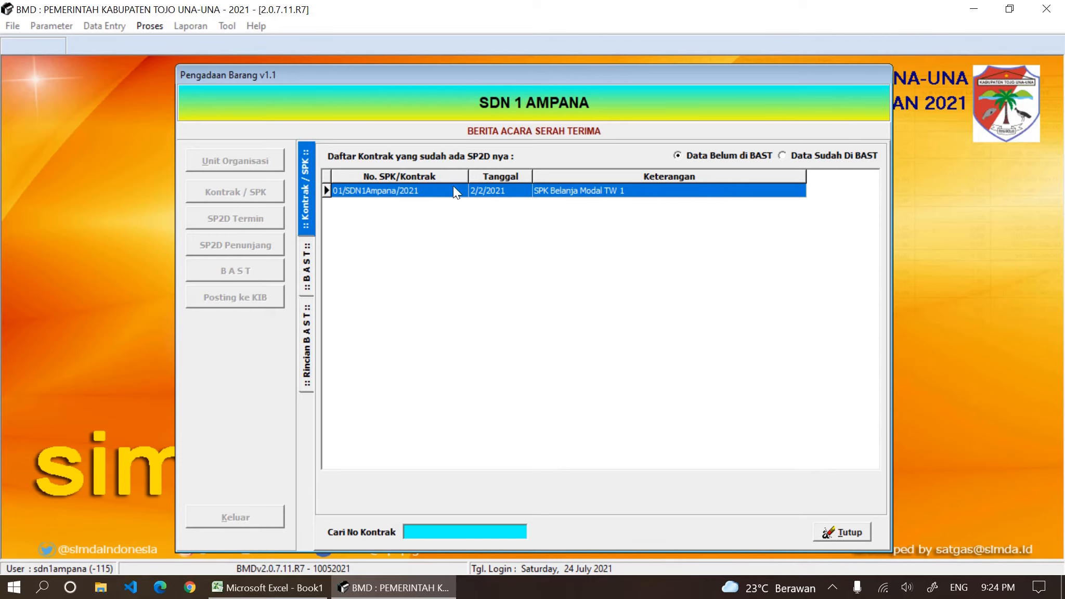
double_click(465, 191)
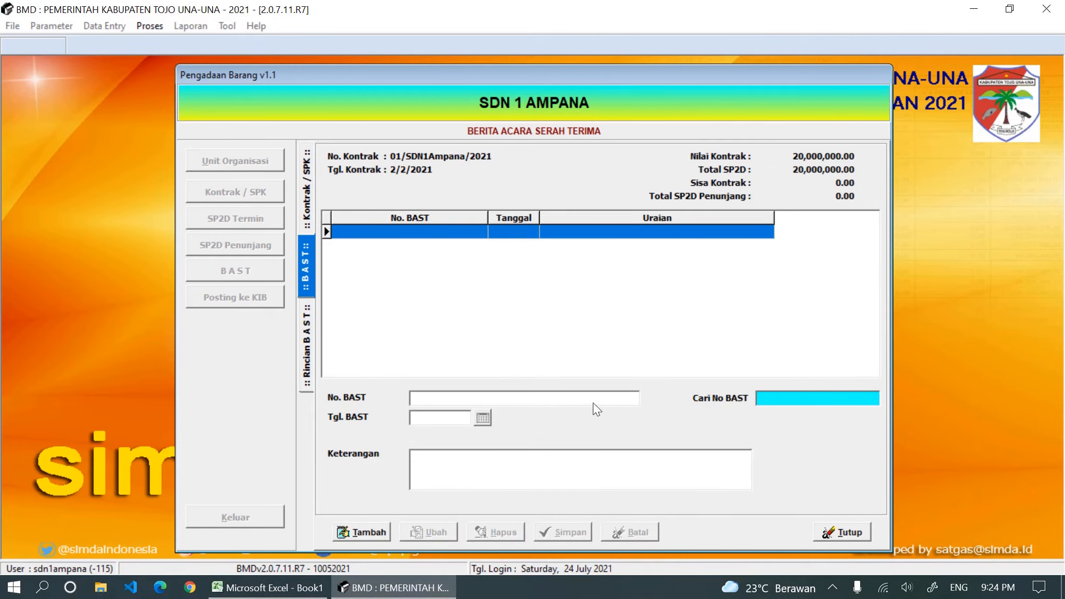
left_click(361, 532)
Copy the BAST Nomor (cell N7) from the Excel workbook into No. BAST in SIMDA BMD, and check the BAST Tanggal in the sheet
left_click(268, 588)
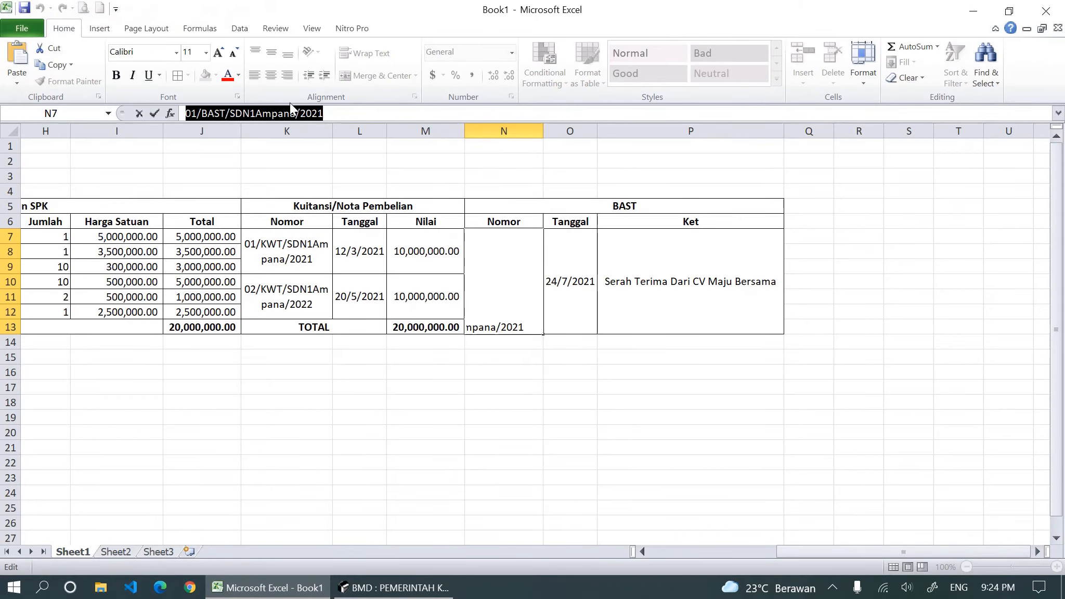
left_click_drag(338, 113, 179, 113)
key("ctrl+c")
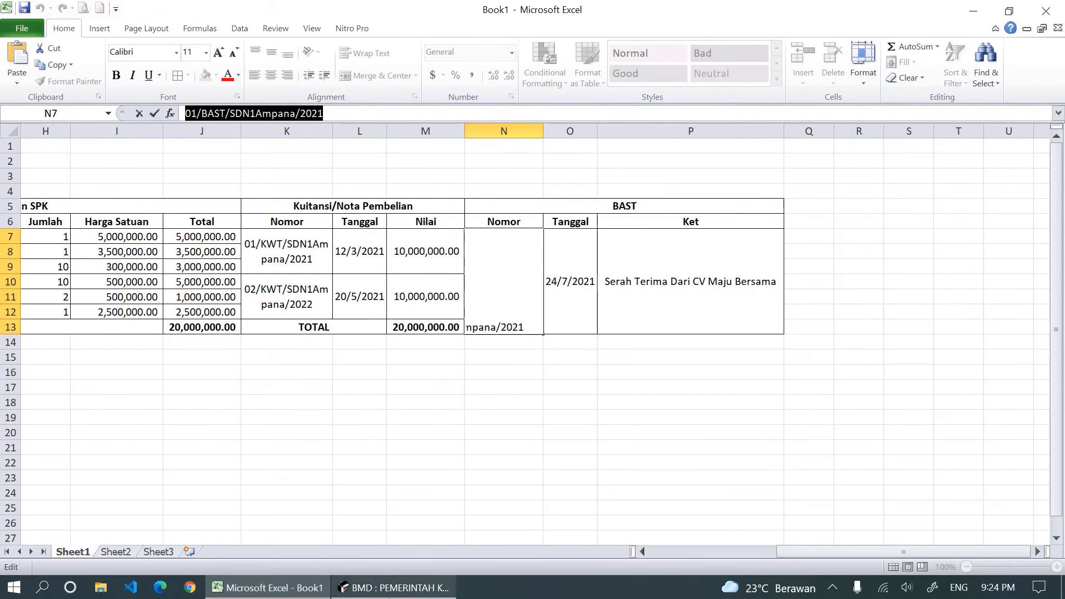
left_click(394, 588)
left_click(448, 398)
key("ctrl+v")
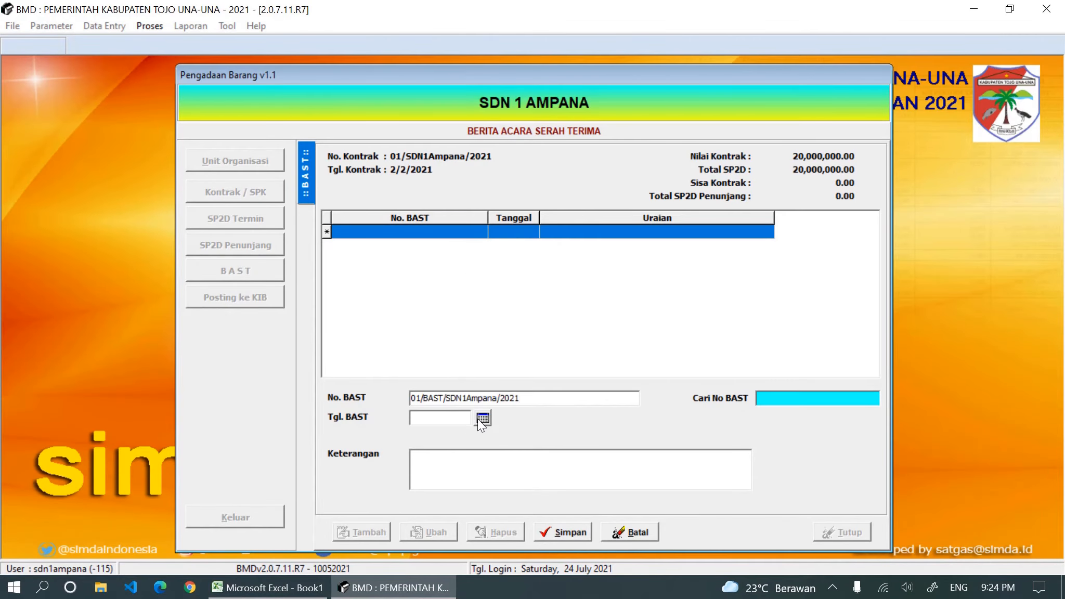
left_click(299, 591)
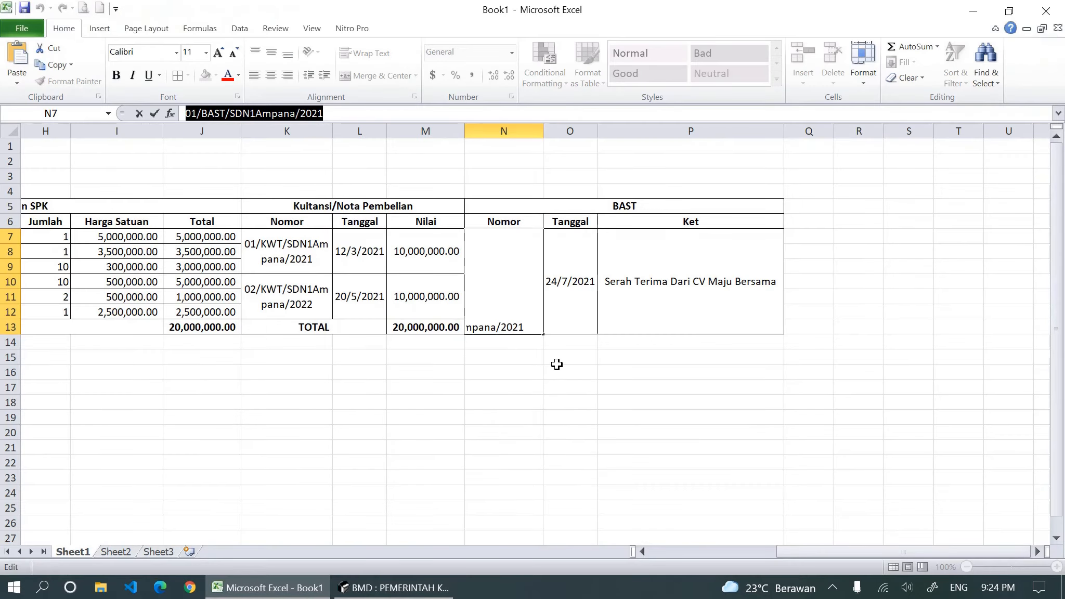
left_click(388, 590)
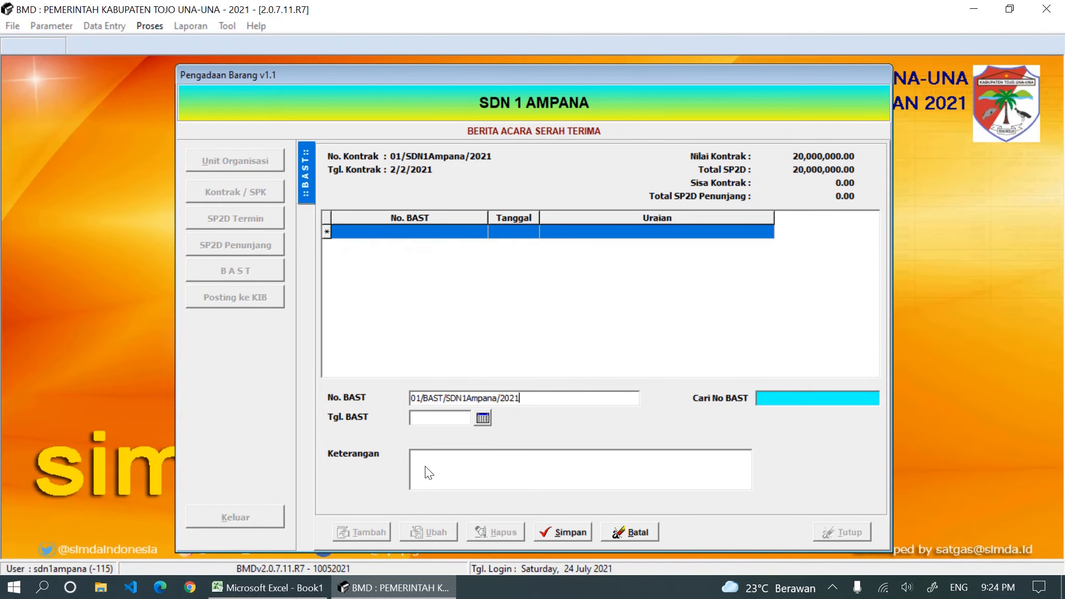
Set Tgl. BAST to 24-Jul-2021, fill Keterangan with the BAST Ket text (cell P7) from the Excel workbook, and save the BAST record
left_click(483, 418)
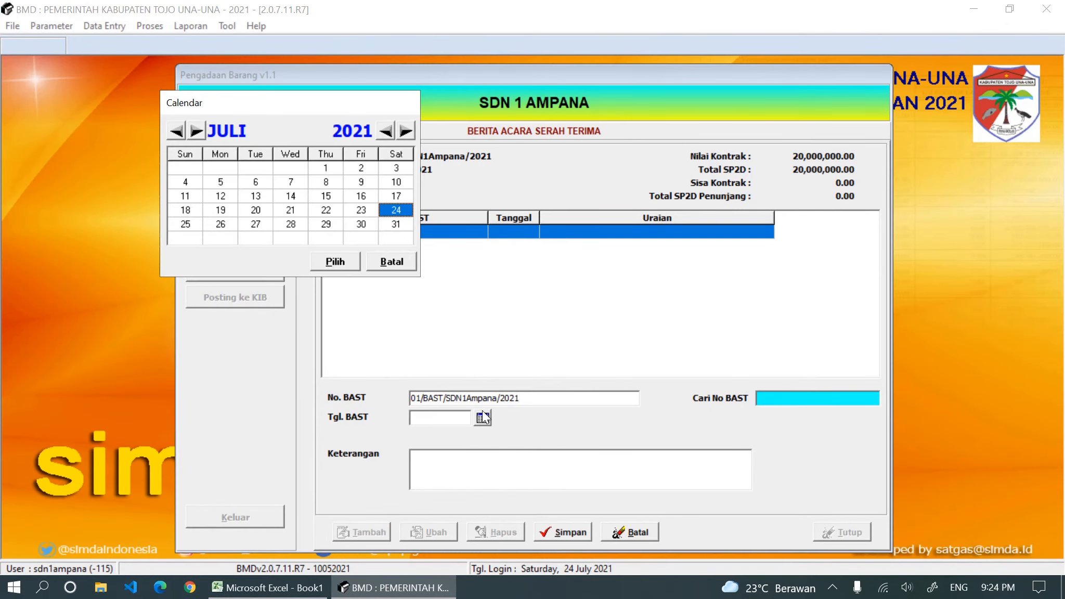
double_click(403, 211)
left_click(268, 588)
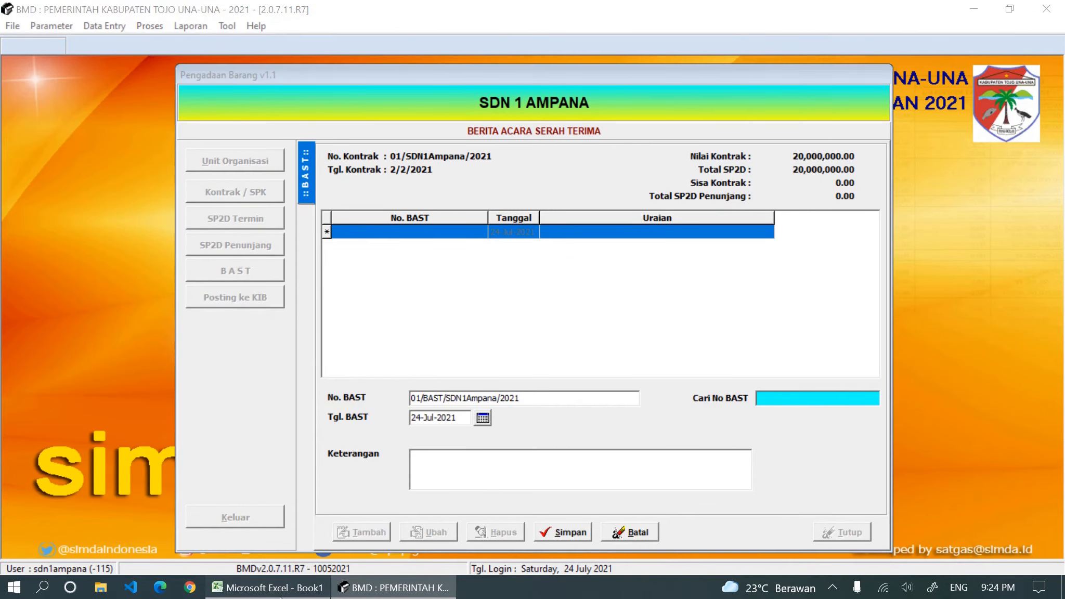
left_click(663, 322)
left_click_drag(384, 113, 184, 113)
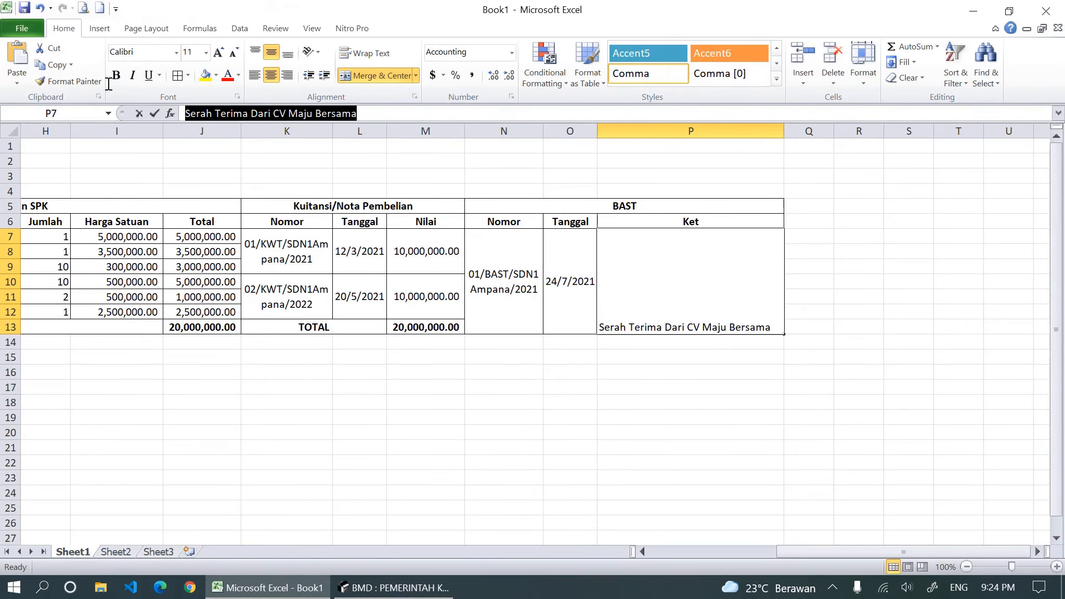
left_click(394, 587)
left_click(501, 464)
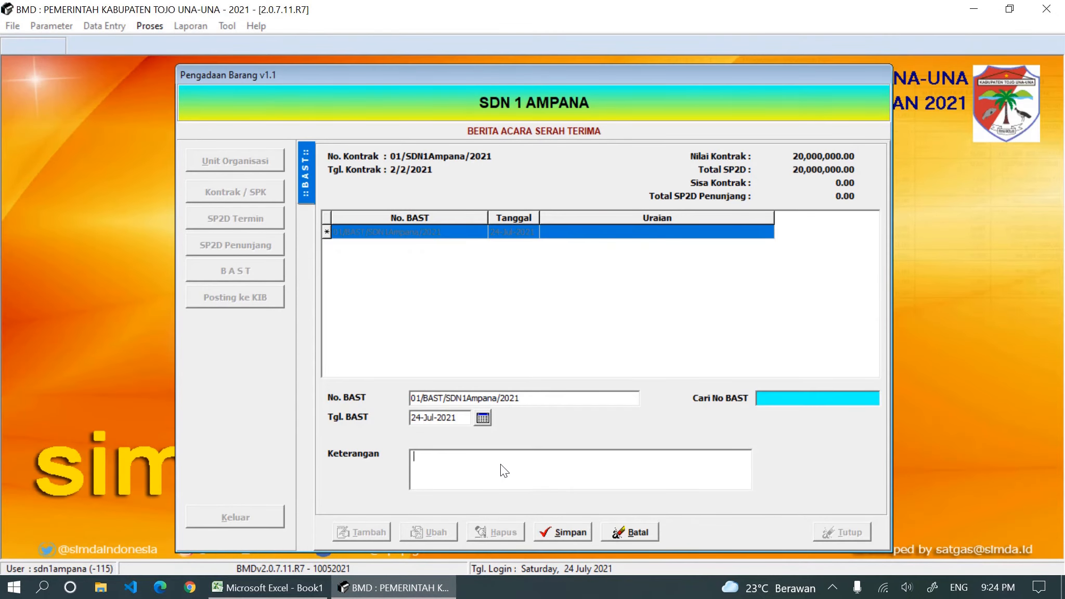
key("ctrl+v")
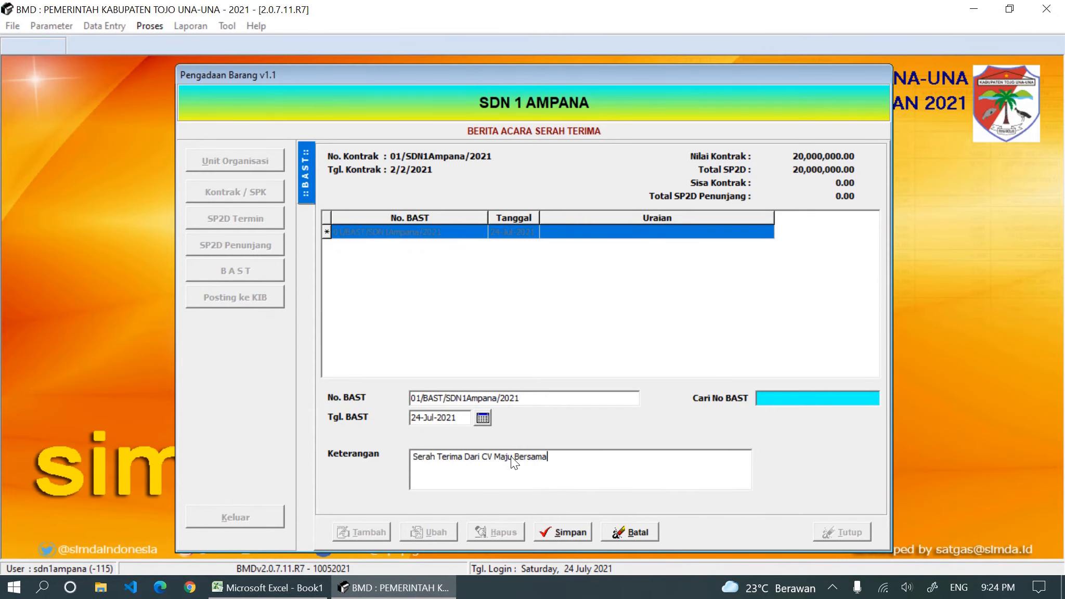
left_click(568, 536)
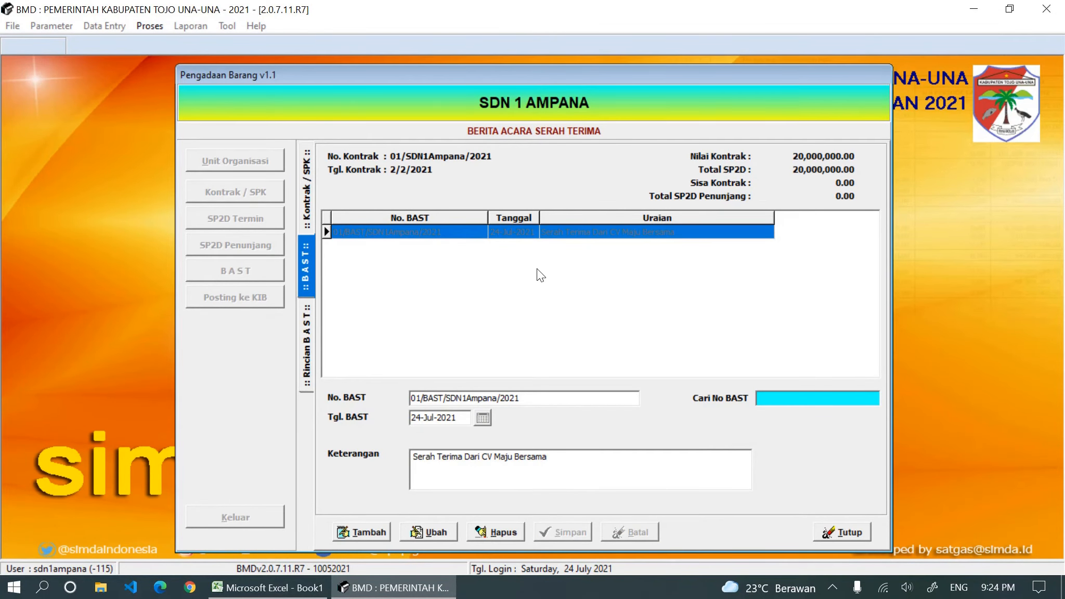
Open the Rincian BAST of the saved BAST record and review the KIB B items from White Board through Printer
left_click(543, 235)
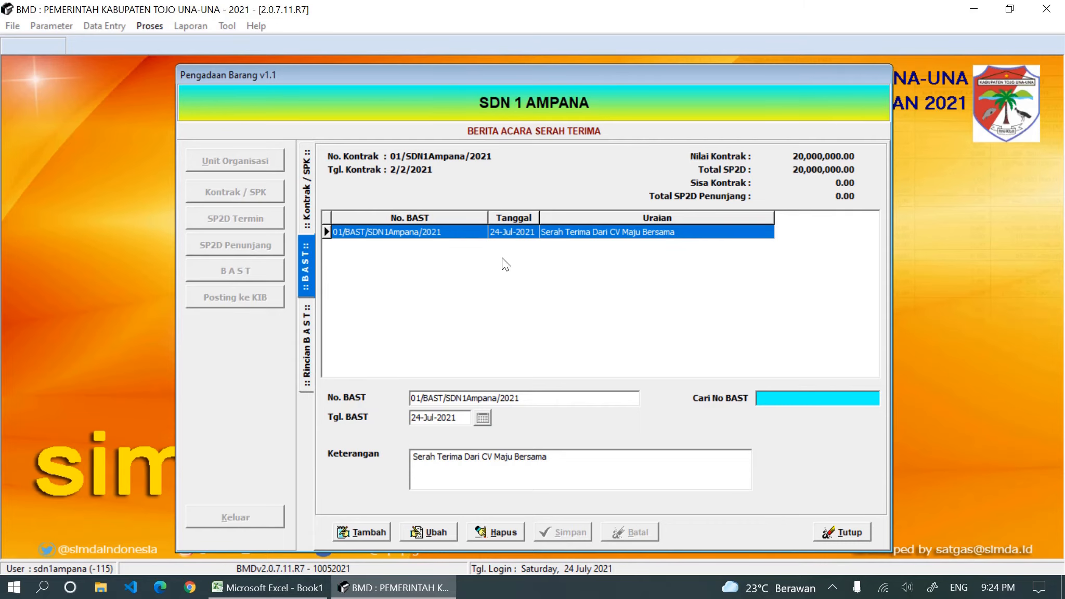
double_click(518, 231)
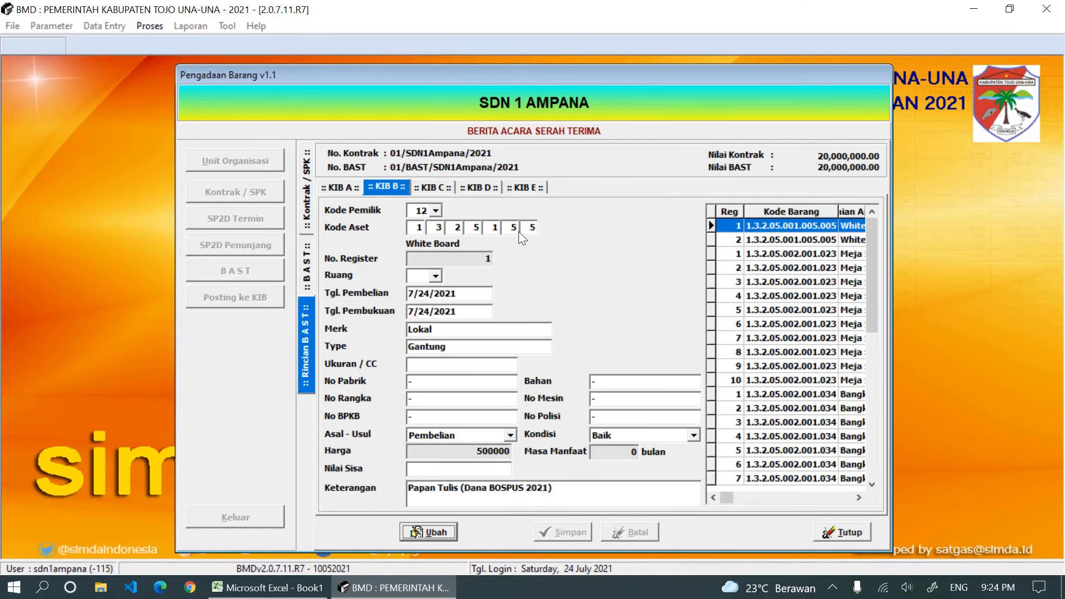
left_click(816, 240)
key("Down")
key("Down")
key("Down")
key("Down")
key("Down")
key("Down")
key("Down")
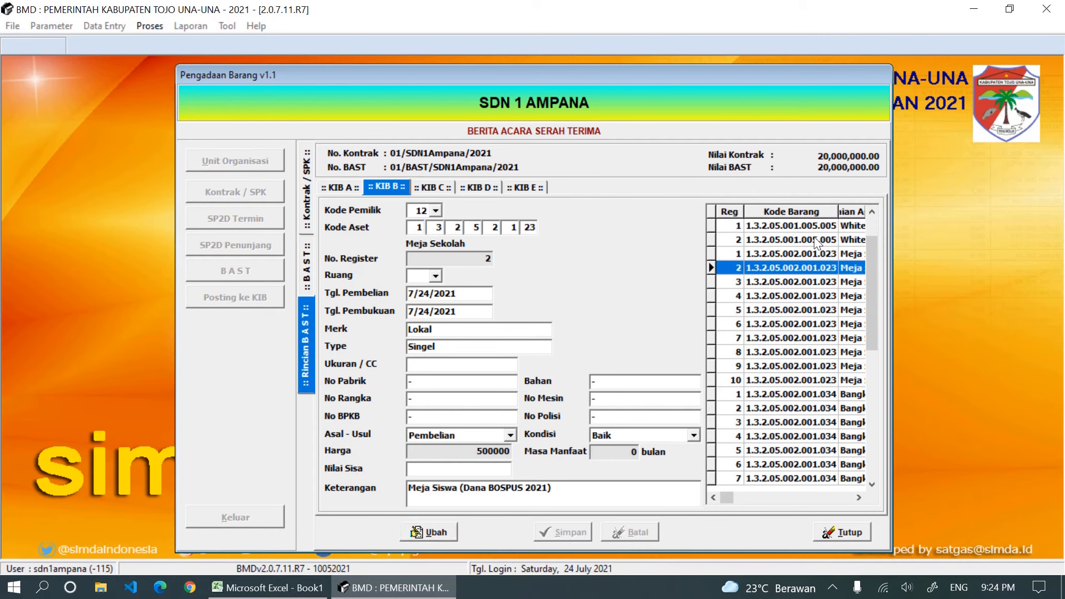
key("Down")
key("Down")
key("Down")
key("Down")
key("Down")
key("Down")
key("Down")
key("Down")
key("Down")
key("Down")
key("Down")
key("Down")
key("Down")
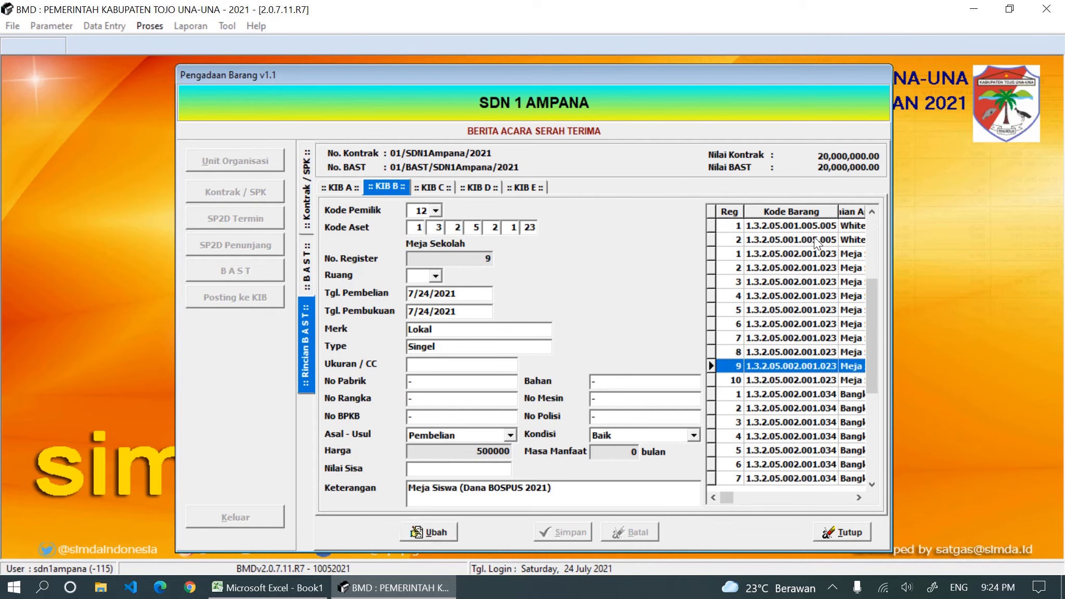
key("Down")
key("Down")
key("Down")
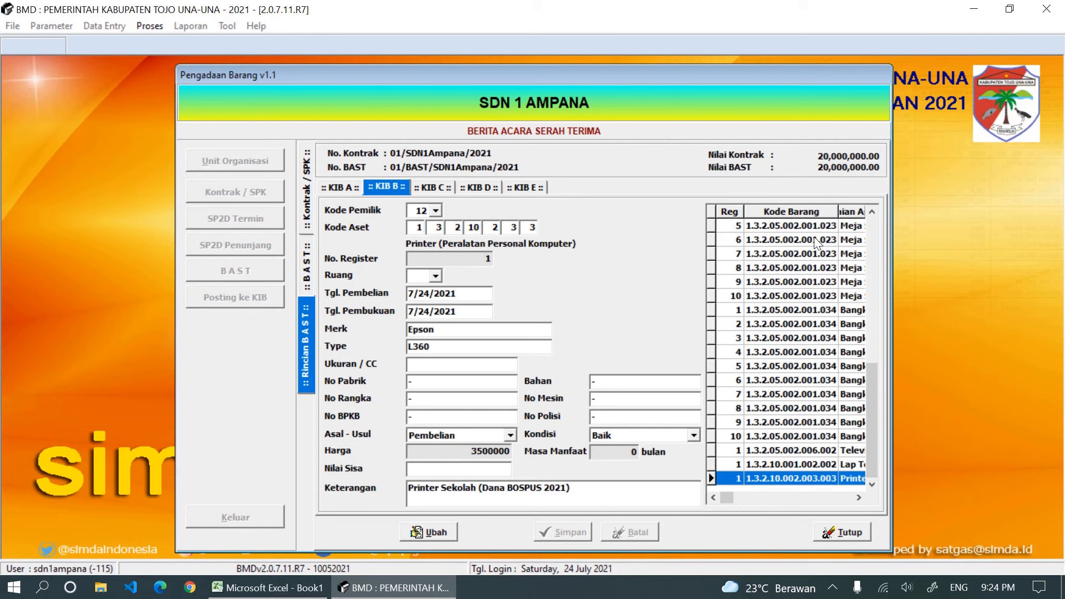
key("Up")
key("Up")
key("Up")
key("Up")
key("Up")
key("Up")
key("Up")
key("Up")
key("Up")
key("Up")
key("Page_Up")
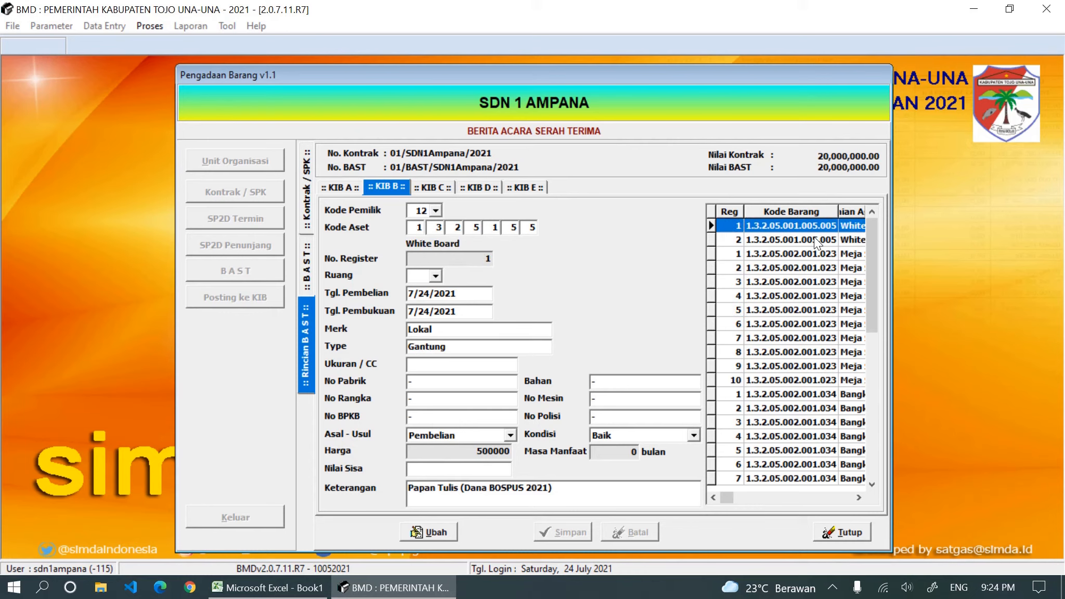
key("Down")
key("Down")
key("Down")
key("Down")
key("Down")
key("Down")
key("Down")
key("Page_Down")
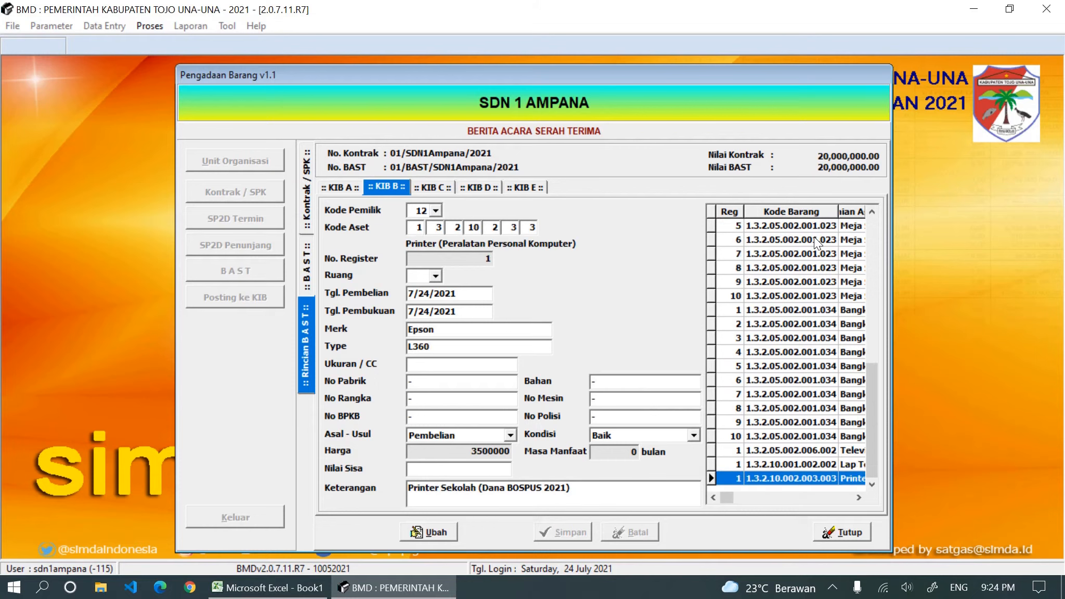
key("Up")
key("Up")
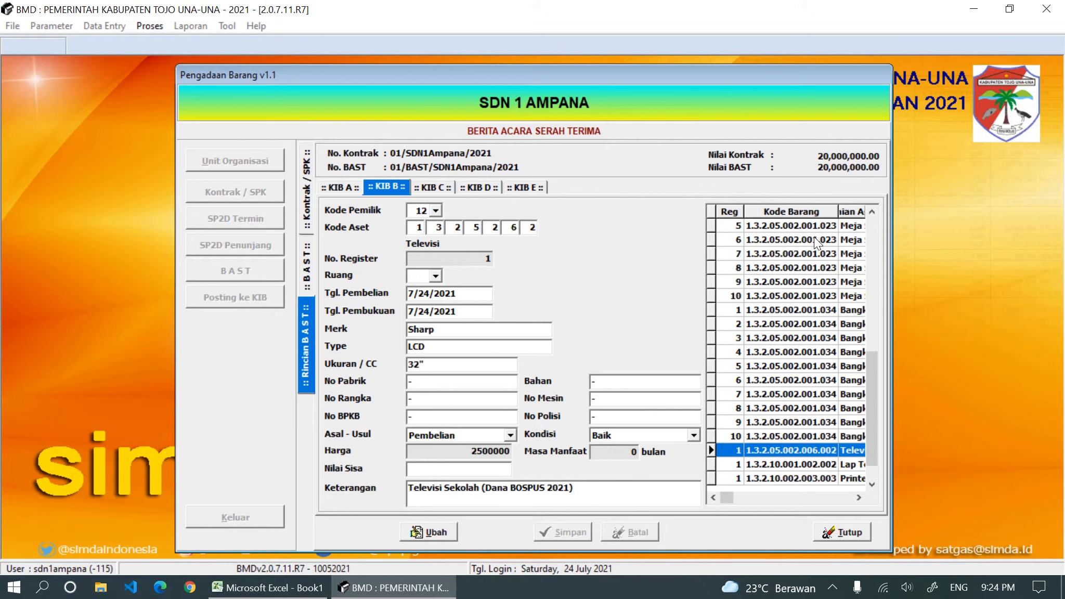
key("Down")
key("Down")
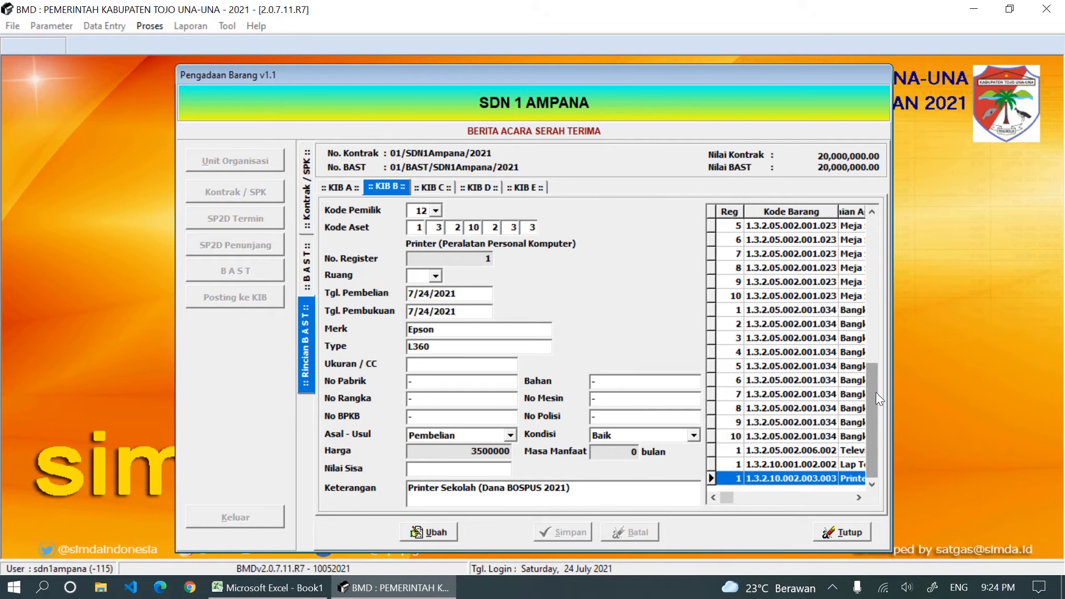
Change the Lap Top item's Keterangan to "Laptop Sekolah untuk Bendahara Barang (Dana BOSPUS 2021)", save it, and check the item again
left_click(812, 461)
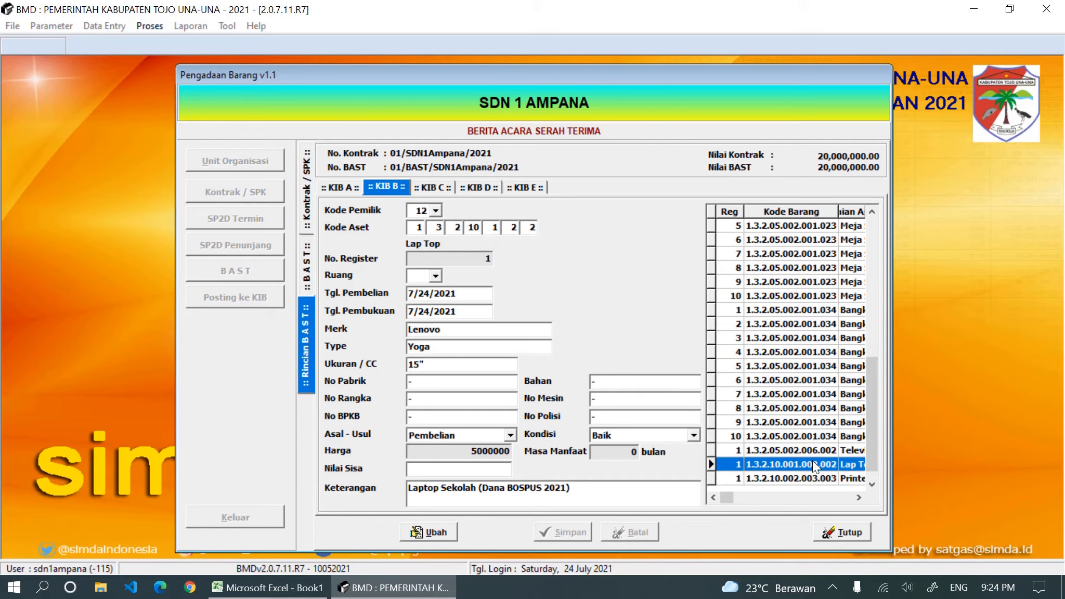
left_click(443, 532)
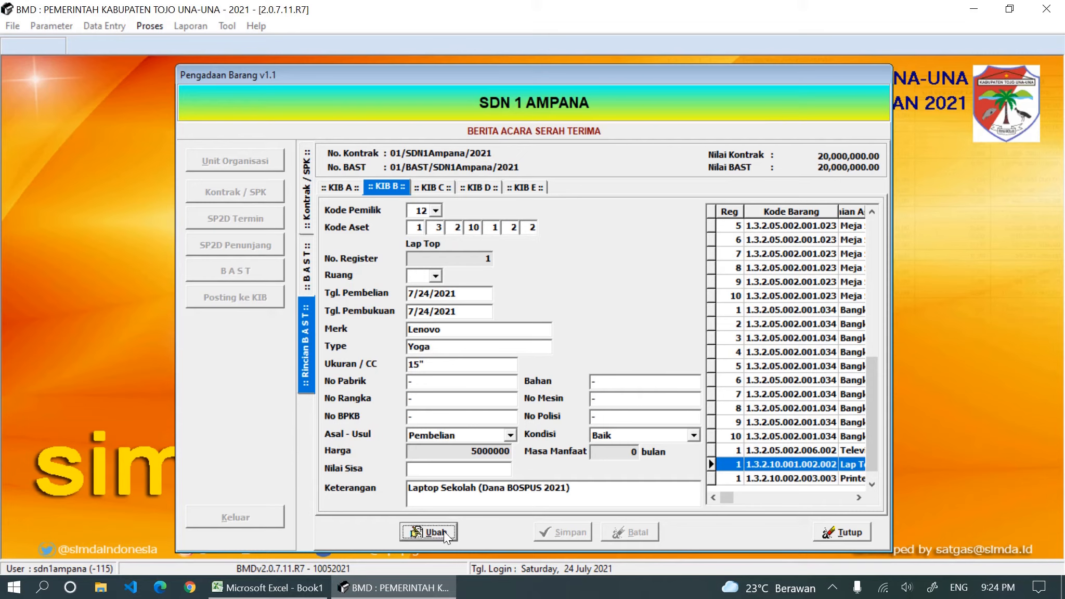
left_click(476, 489)
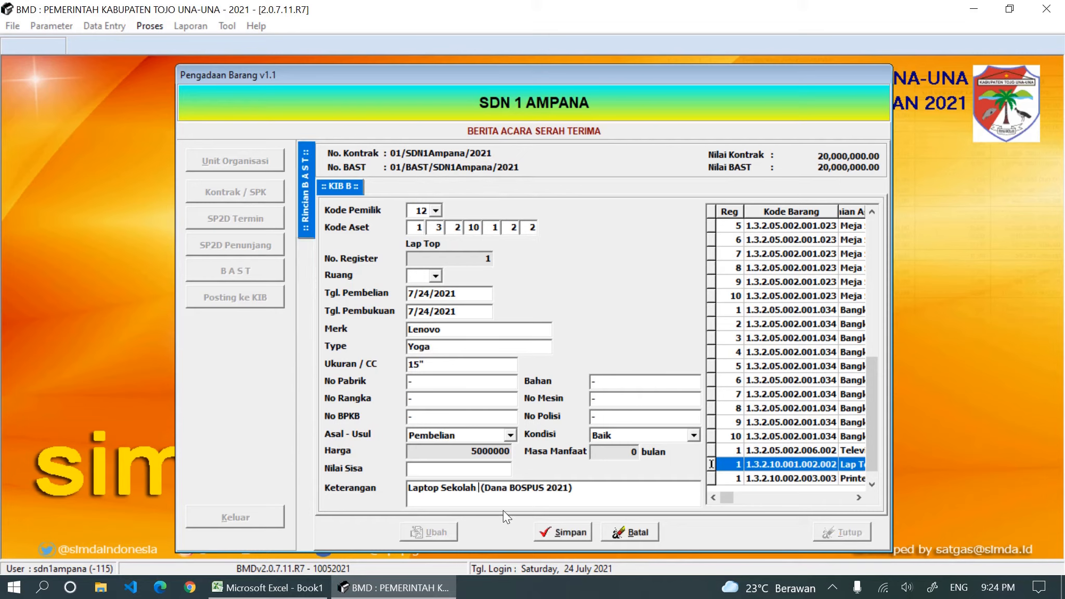
type("untuk ")
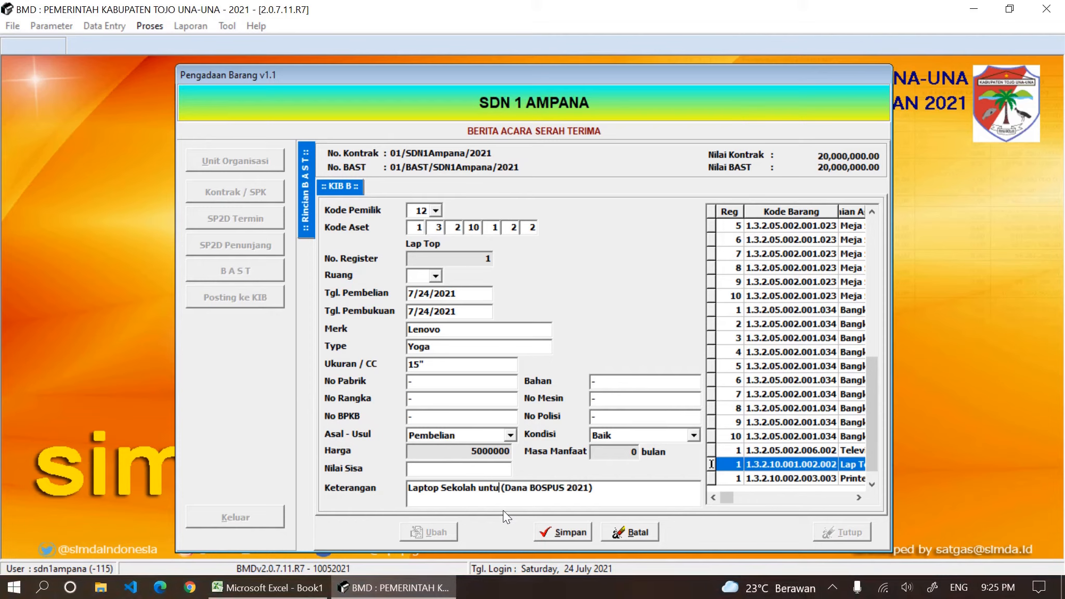
type("Bendahara")
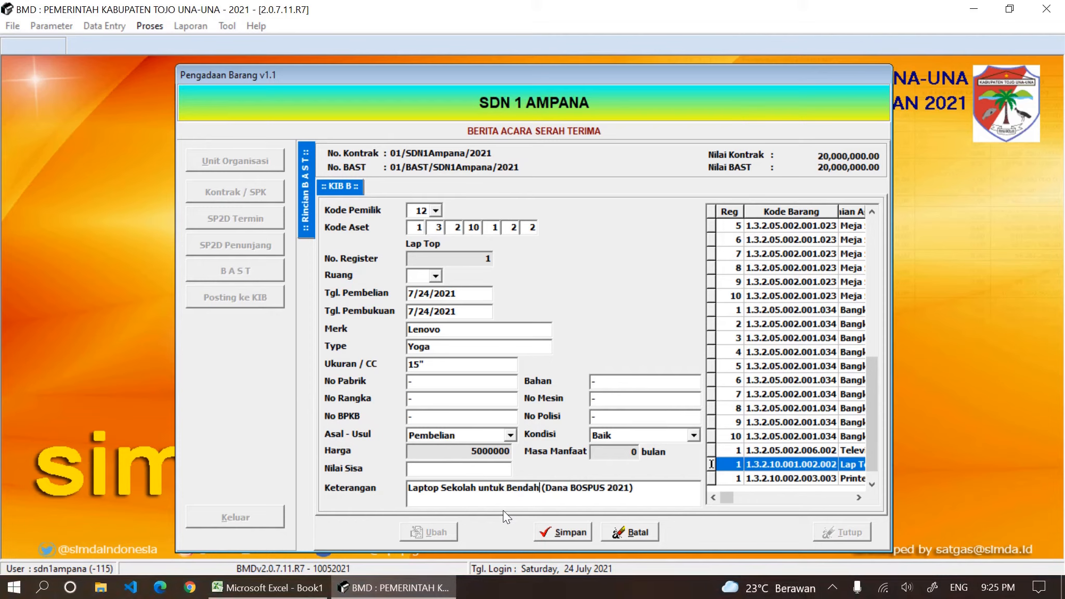
type(" Barang")
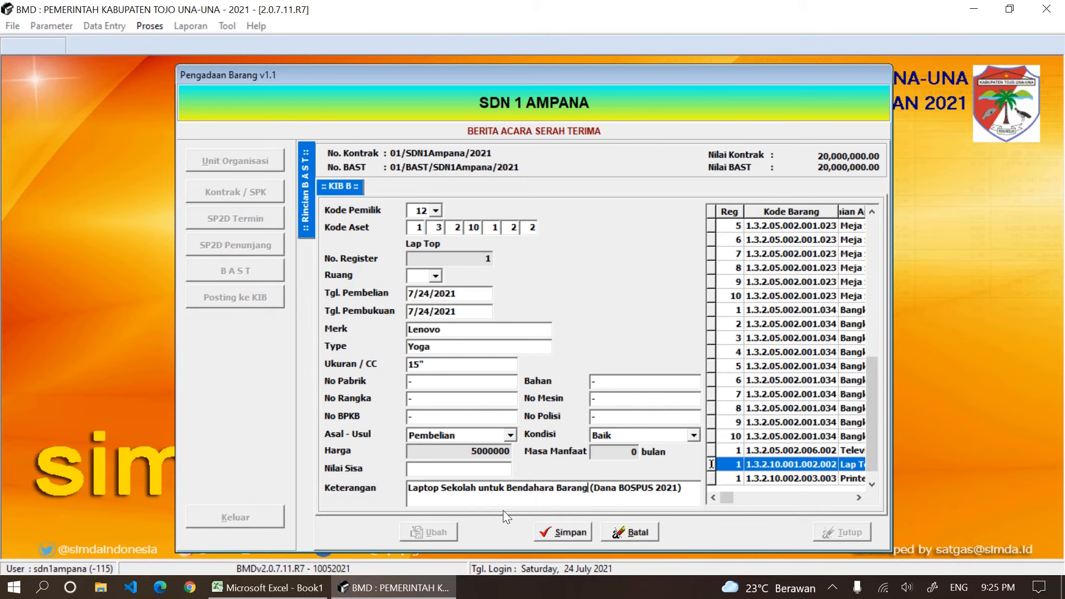
left_click(566, 531)
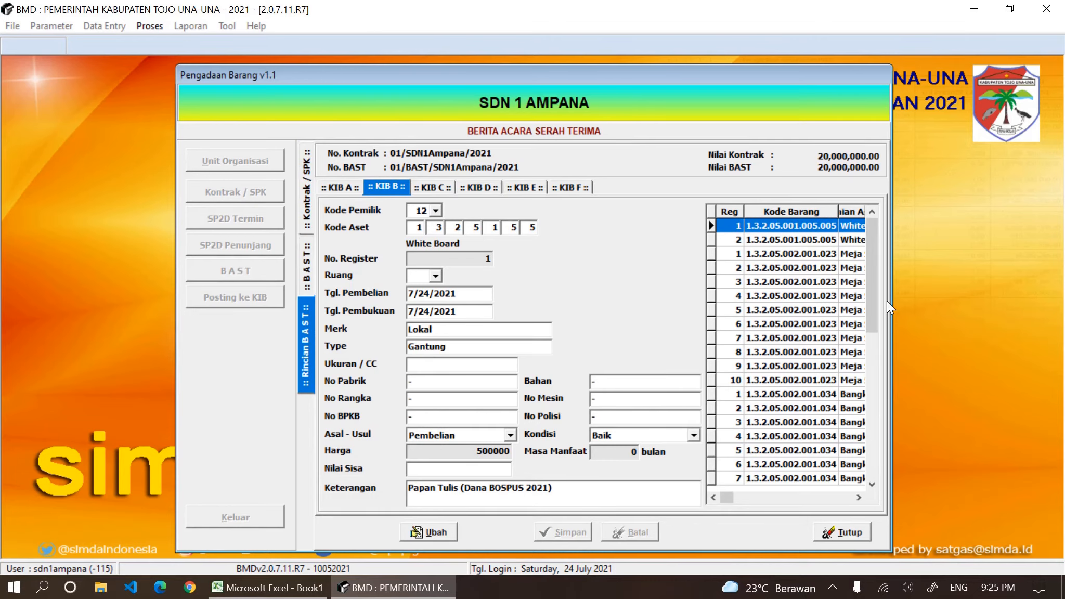
left_click_drag(873, 287, 866, 460)
left_click(841, 462)
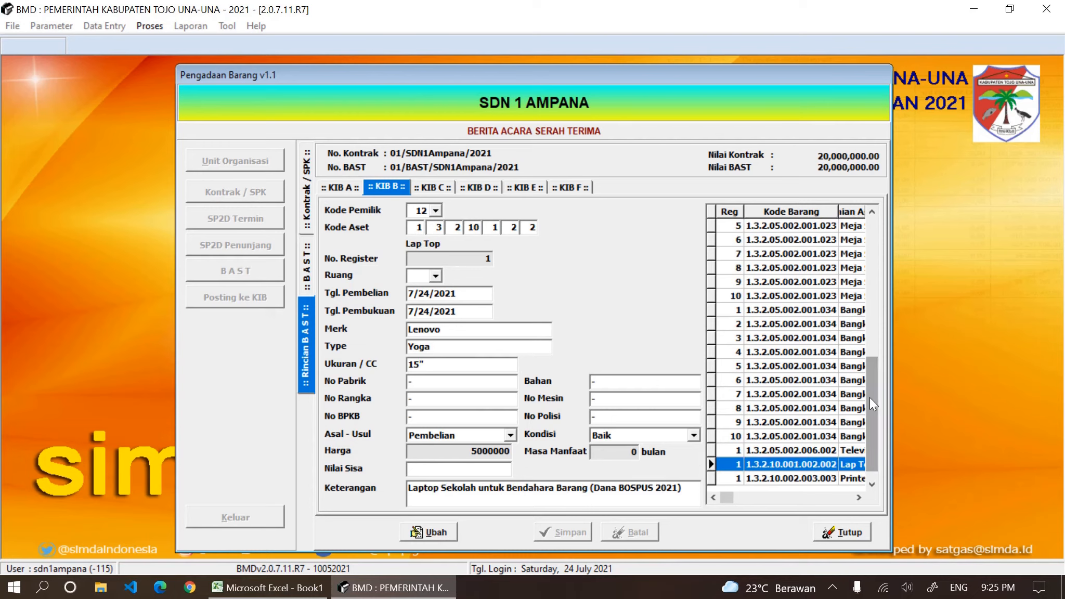
Set Bahan to Tripleks for the White Board item with register 1 and save it
left_click_drag(872, 403, 869, 219)
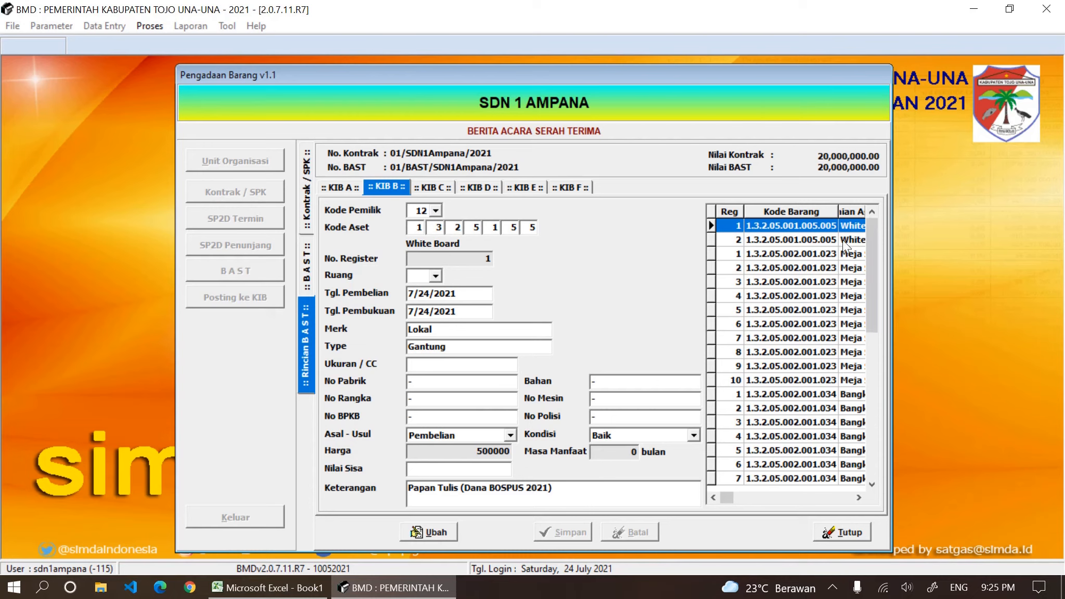
left_click(824, 256)
left_click(809, 227)
left_click(446, 536)
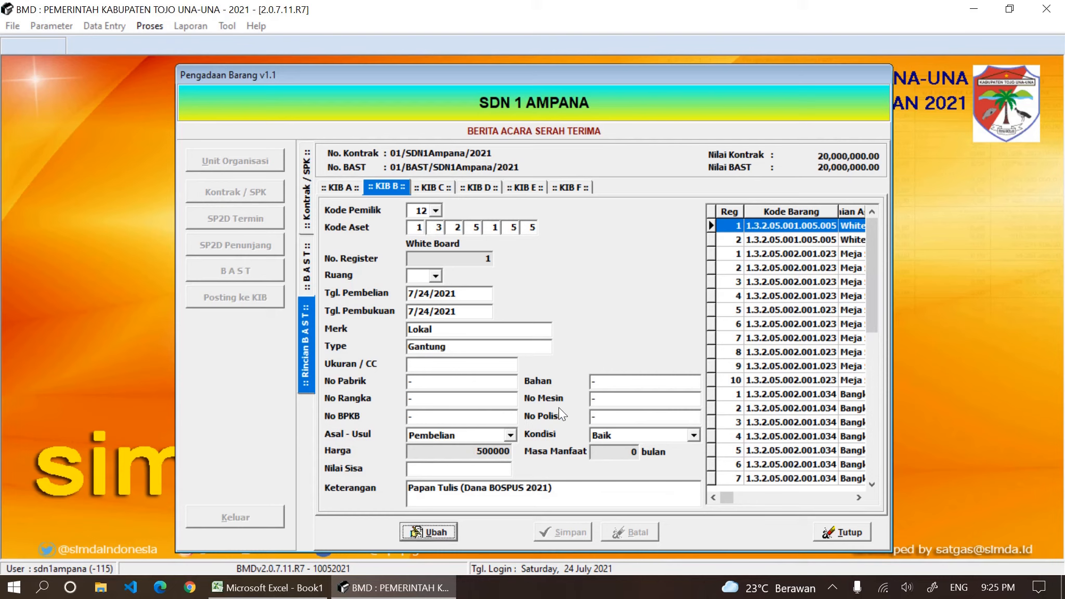
left_click(610, 380)
type("Tripleks")
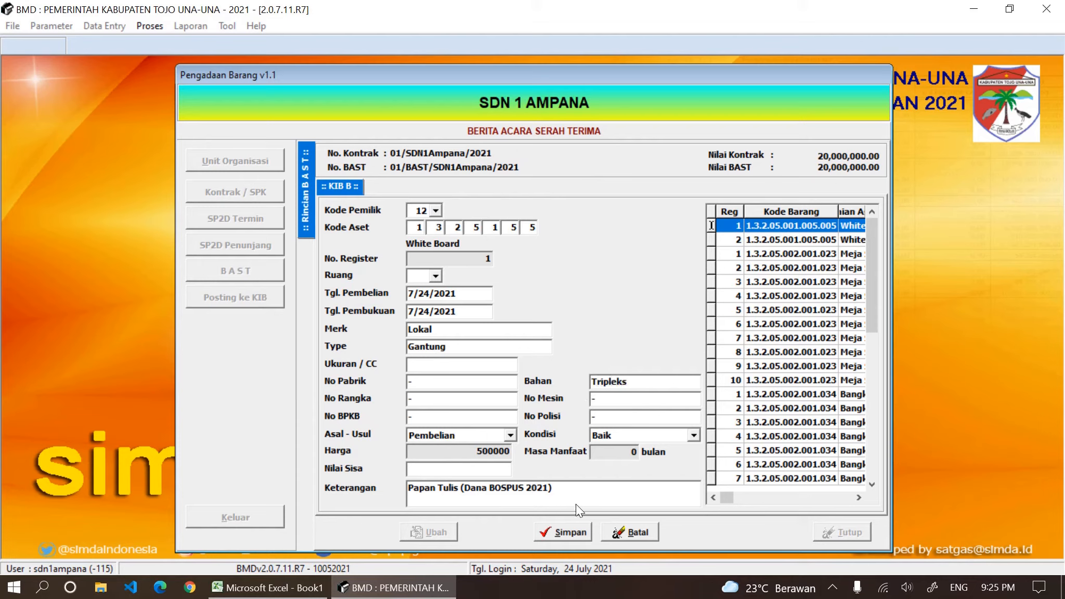
left_click(571, 532)
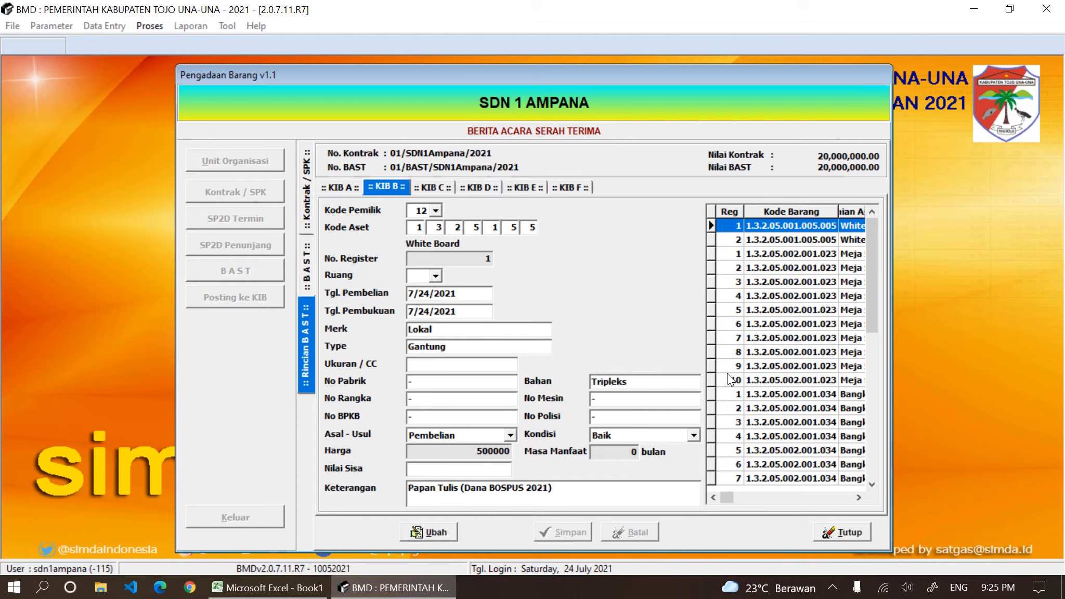
Set Bahan to Tripleks for the White Board item with register 2 and save it
left_click(775, 240)
left_click(432, 532)
left_click(627, 382)
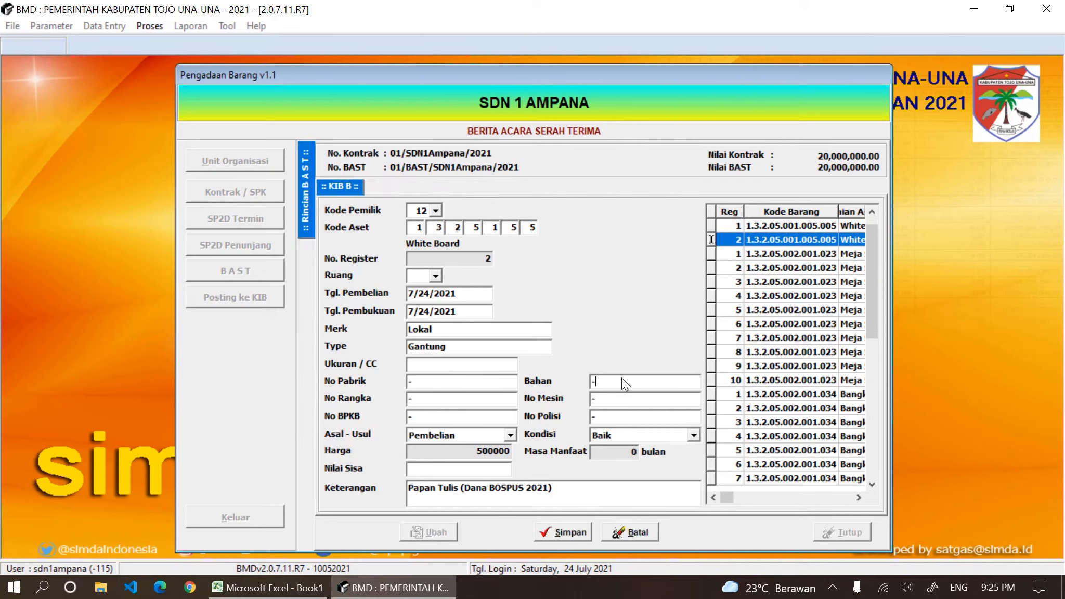
type("Tripleks")
left_click(571, 535)
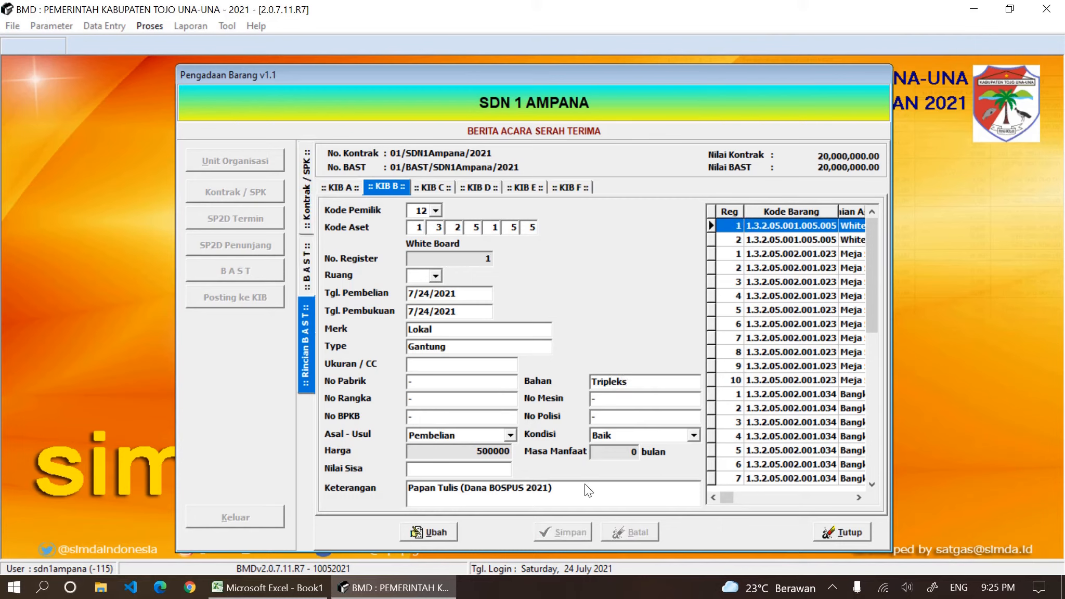
Review the remaining KIB B items from Meja Sekolah through Printer, and close the BAST details
left_click(760, 268)
key("Down")
key("Down")
key("Down")
key("Down")
key("Down")
key("Down")
key("Down")
key("Down")
key("Down")
key("Down")
key("Down")
key("Down")
key("Down")
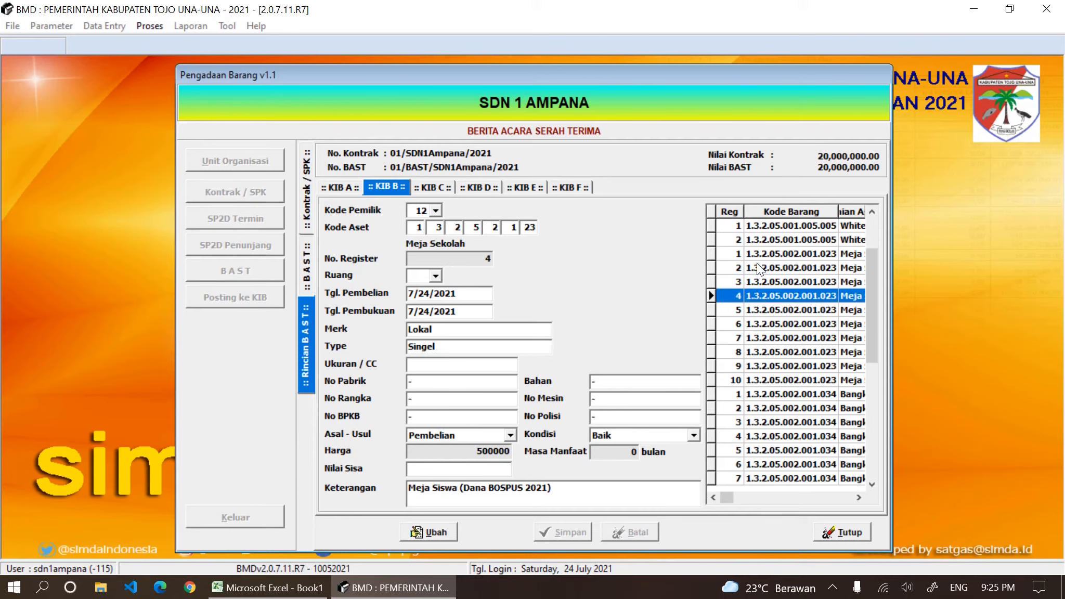
key("Down")
key("Down")
key("Down")
key("Down")
key("Down")
key("Down")
key("Down")
key("Down")
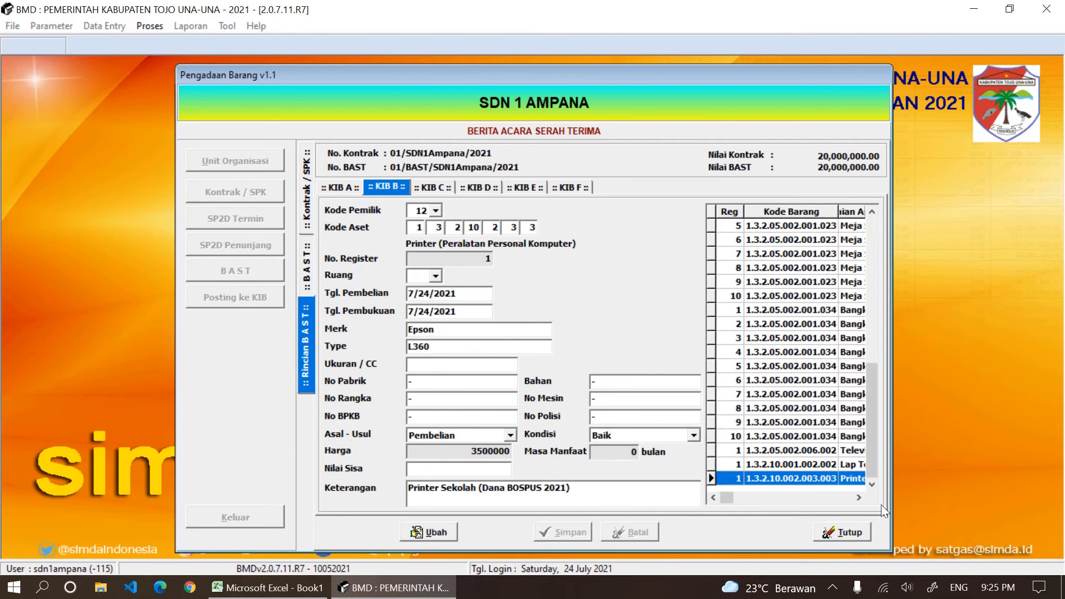
left_click(852, 531)
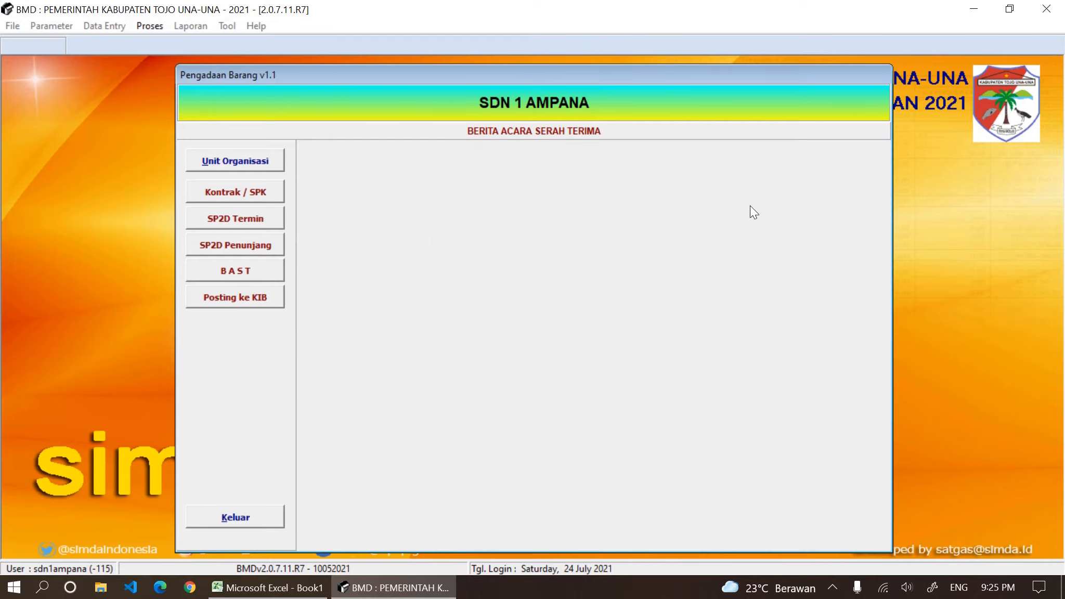
Start Posting ke KIB for new assets (Baru) and open the unposted contract dated 02-Feb-2021
left_click(222, 297)
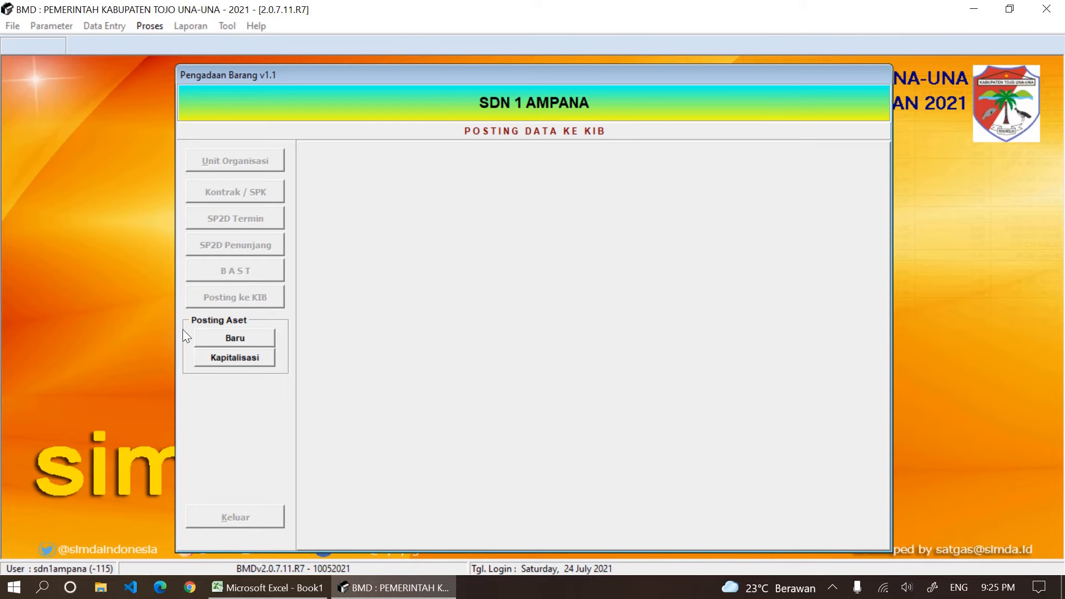
left_click(238, 338)
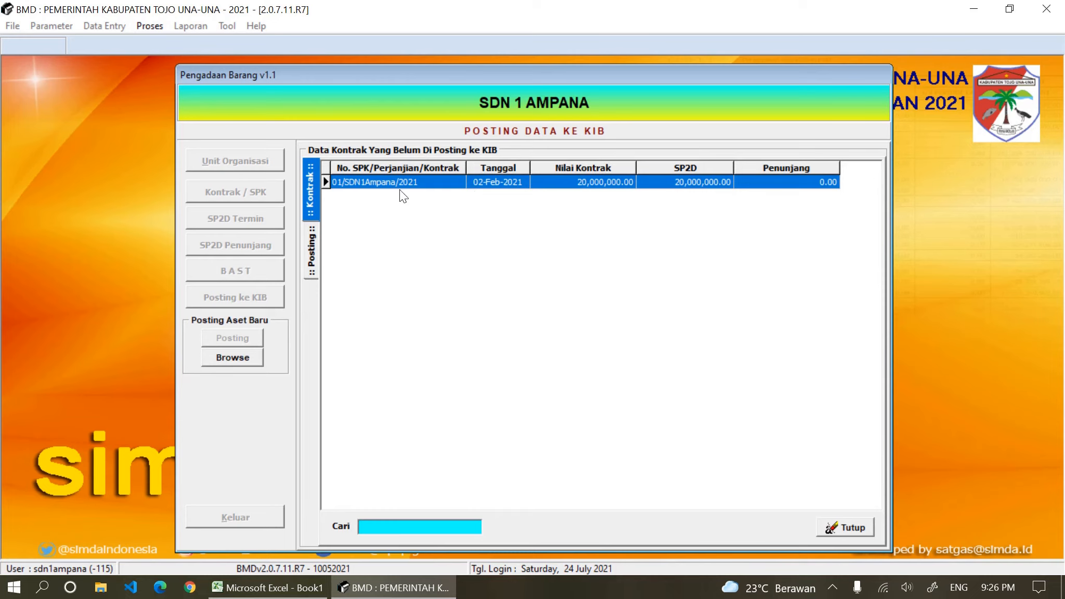
double_click(435, 180)
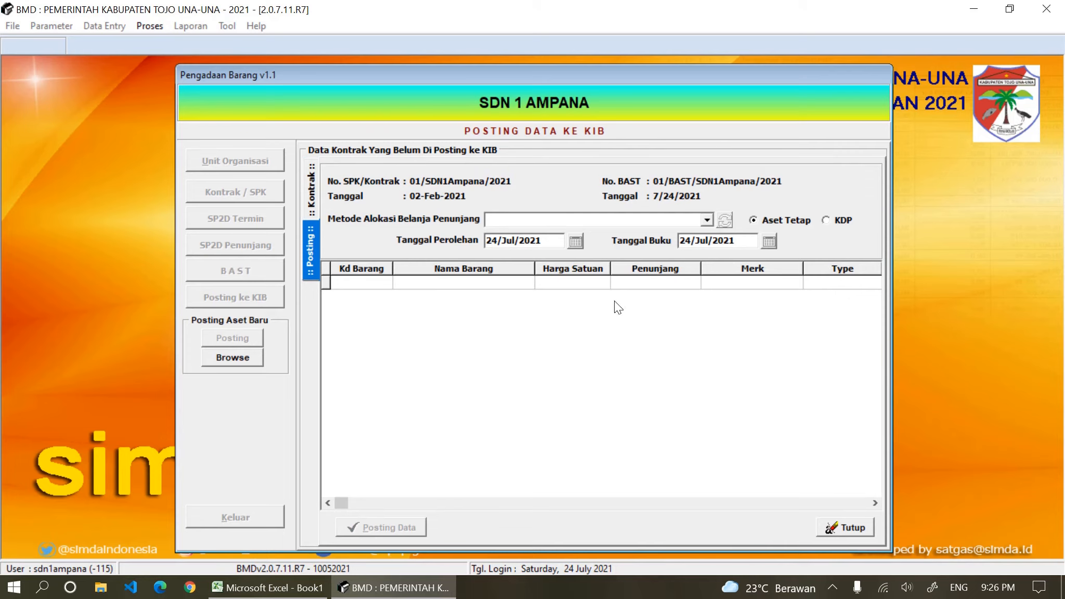
Post the contract's procurement data to KIB as Aset Tetap using the allocation method 1. Rata-Rata Tertimbang, and exit the procurement module
left_click(707, 221)
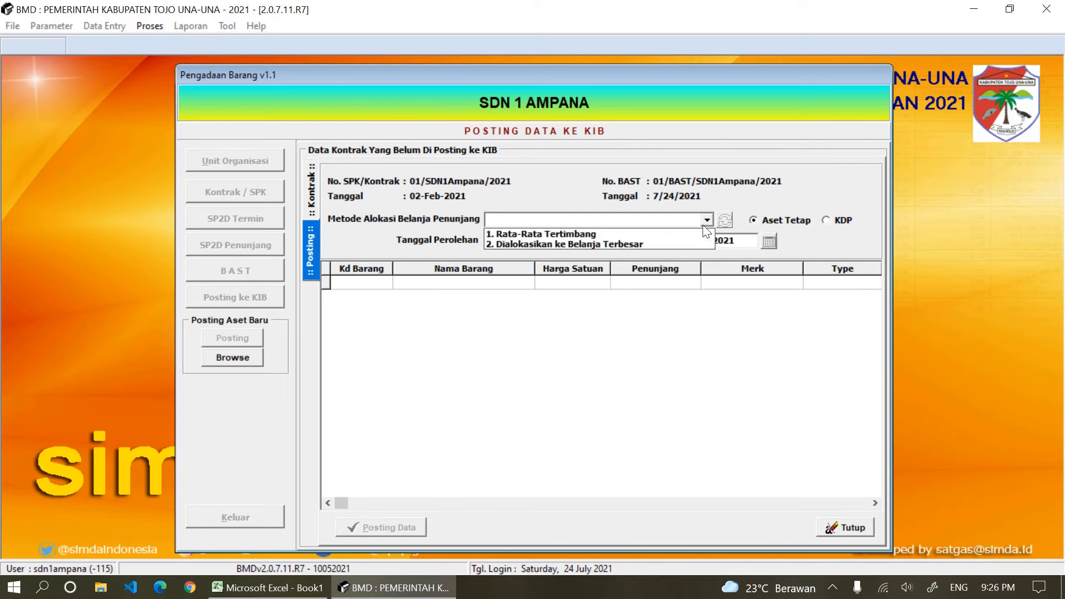
left_click(690, 235)
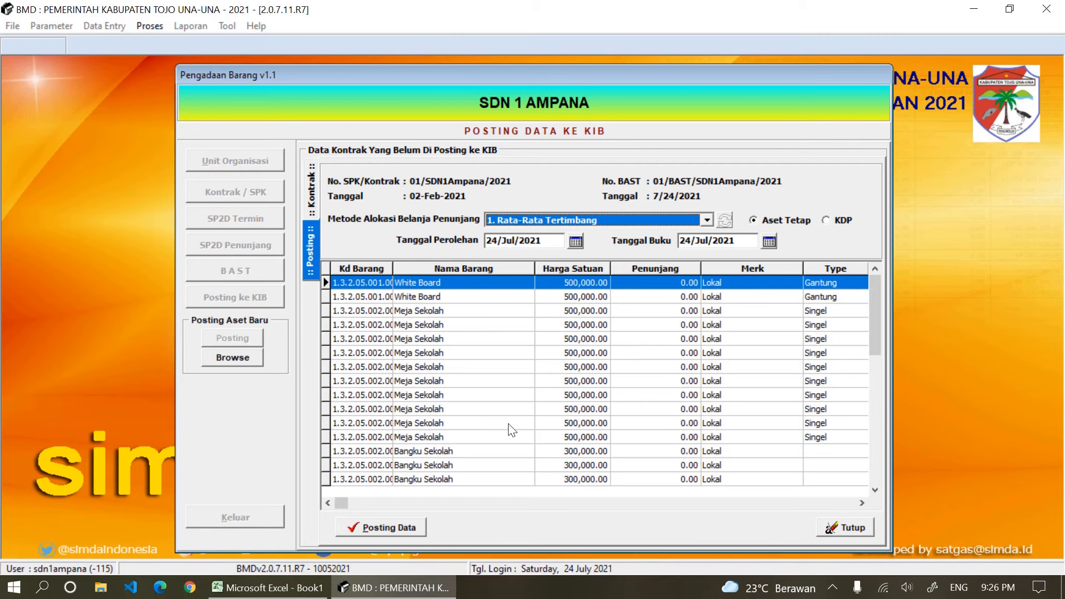
left_click(391, 525)
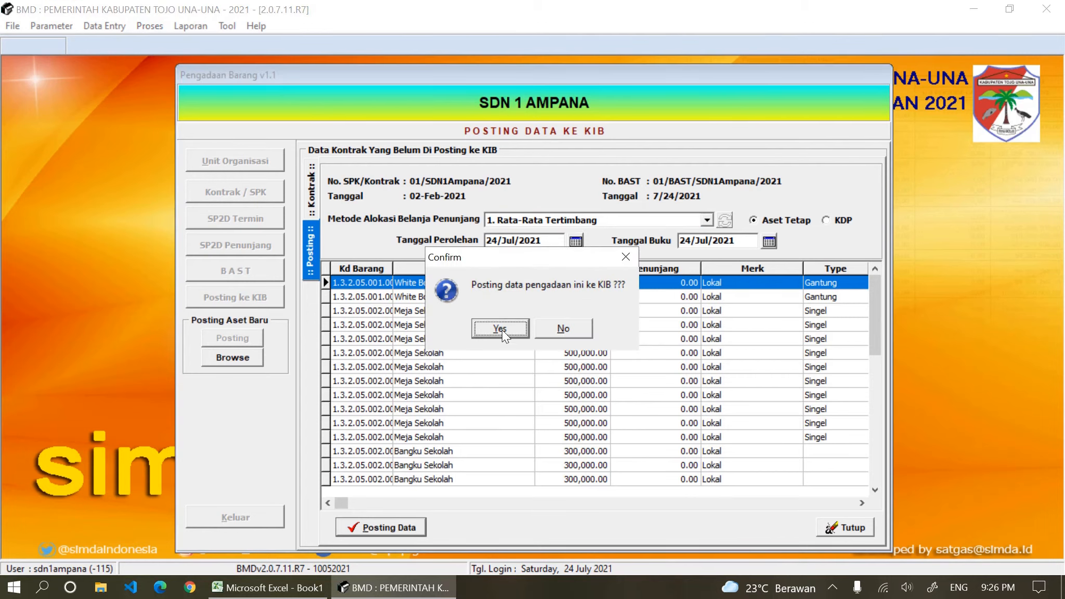
left_click(500, 328)
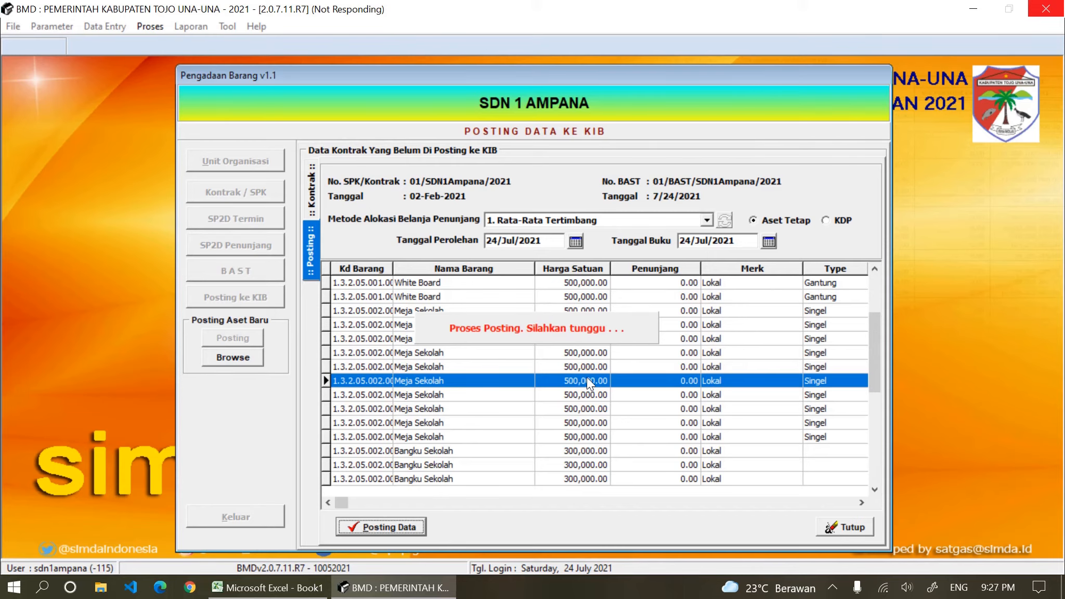
key("alt+Tab")
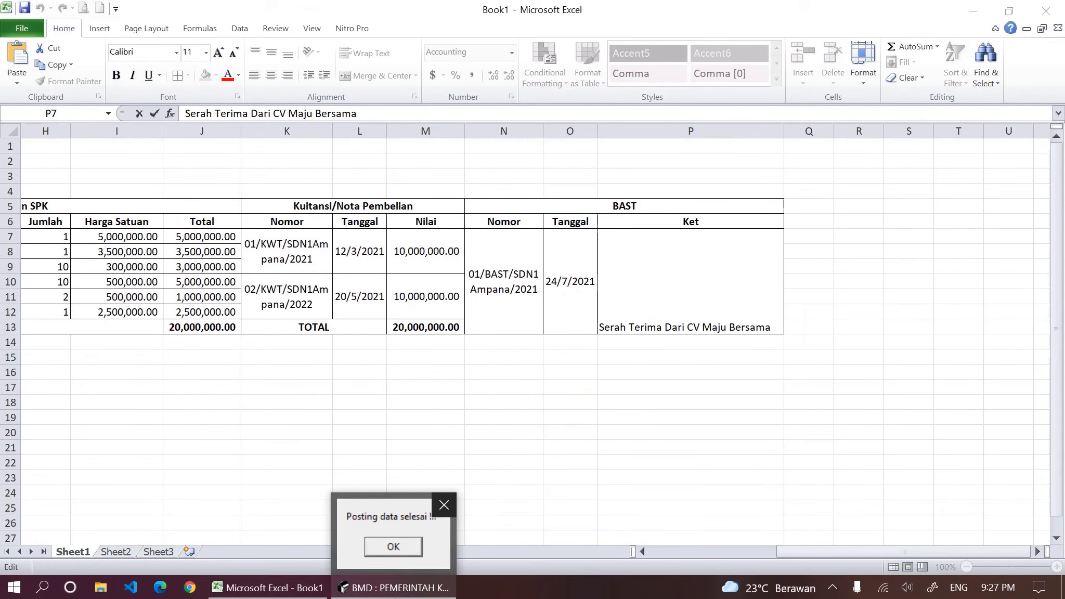
left_click(394, 589)
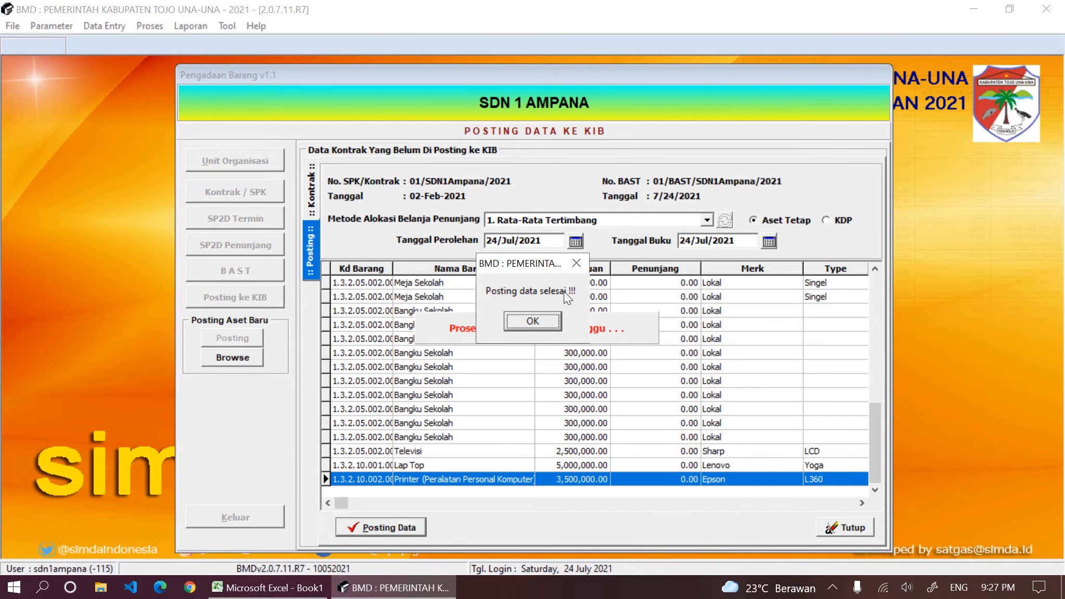
left_click(530, 321)
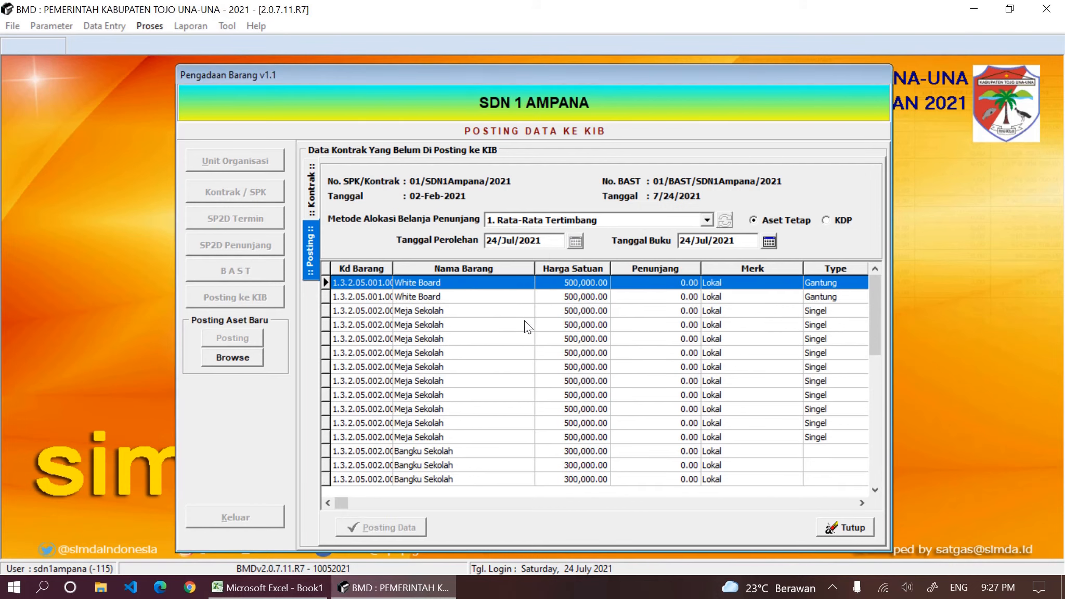
left_click(843, 529)
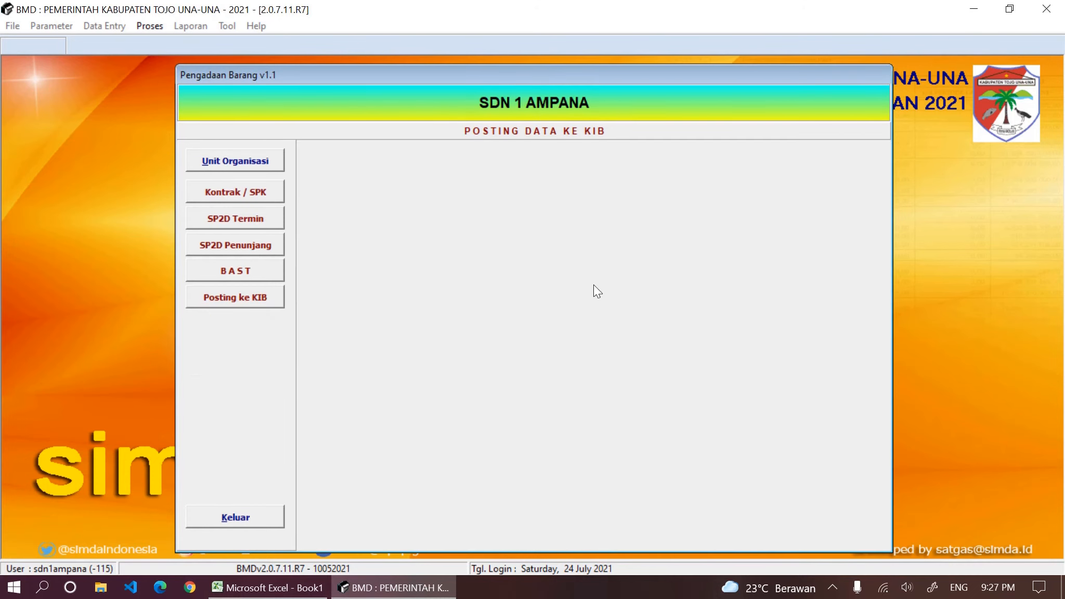
left_click(237, 518)
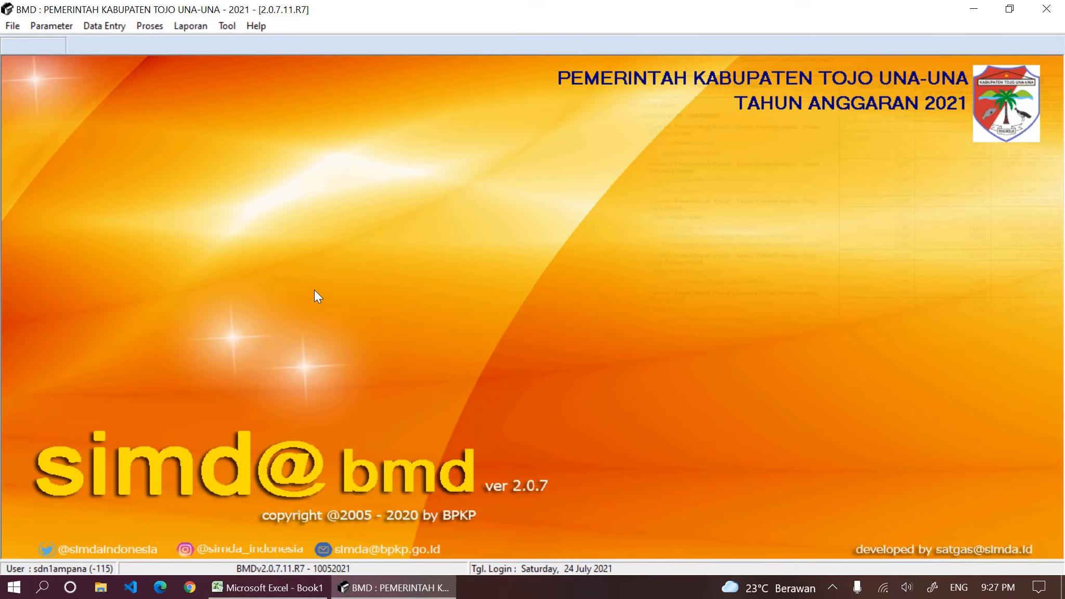
Reopen Data Pengadaan for SDN 1 Ampana, check its Kontrak / SPK record, and exit the module
left_click(374, 588)
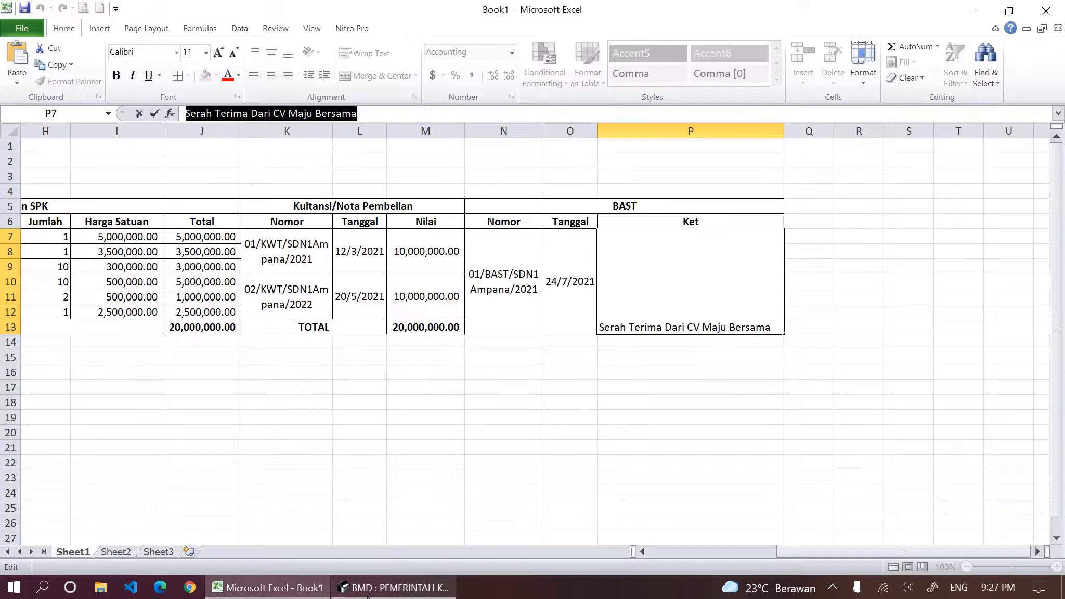
left_click(380, 589)
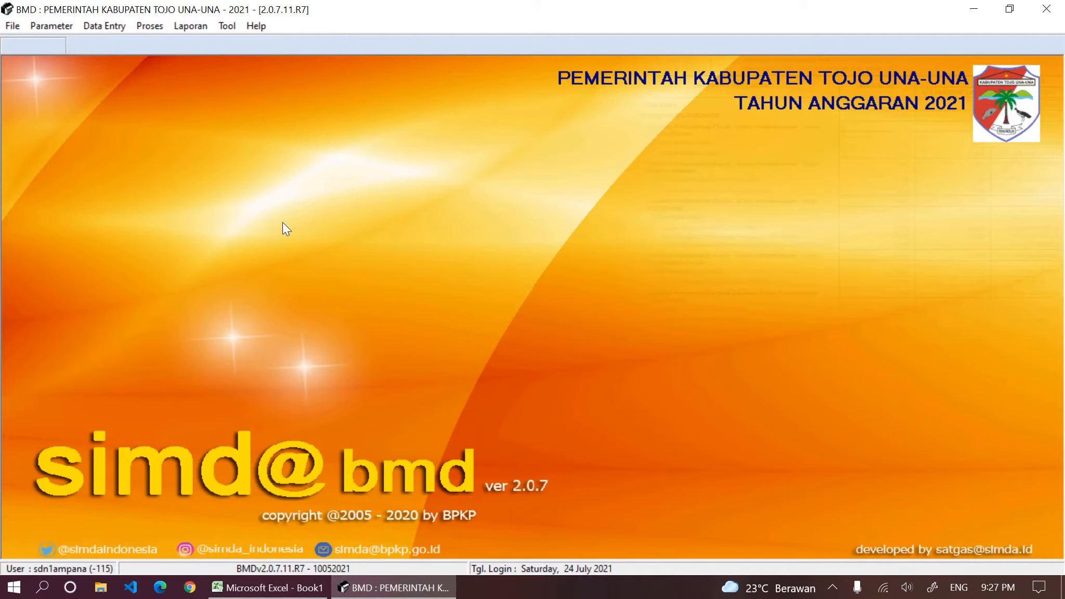
left_click(93, 28)
mouse_move(158, 66)
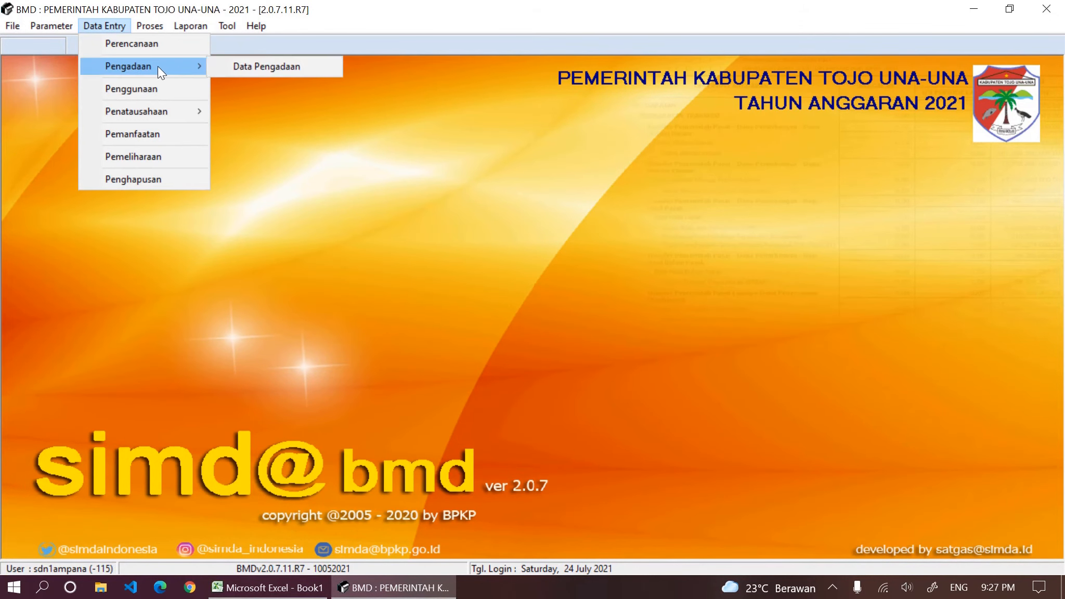
left_click(265, 68)
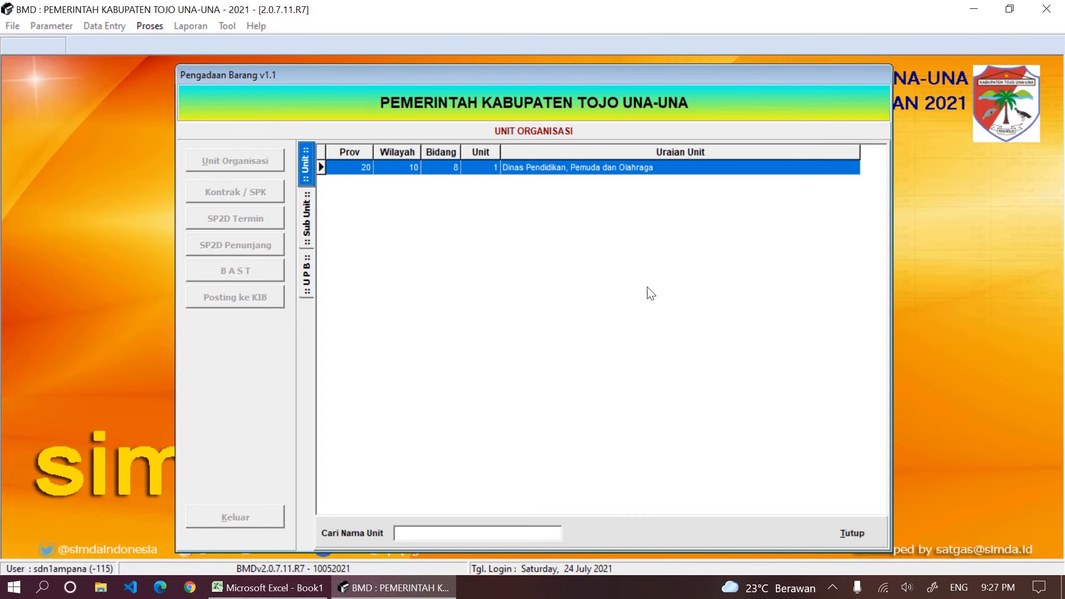
double_click(521, 172)
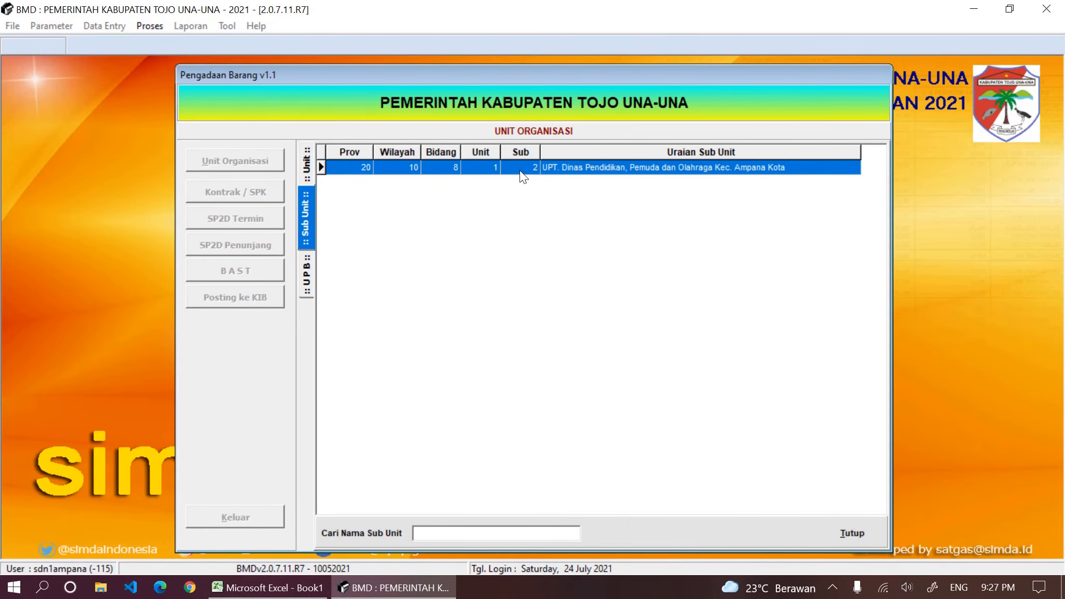
double_click(521, 172)
double_click(521, 173)
left_click(251, 194)
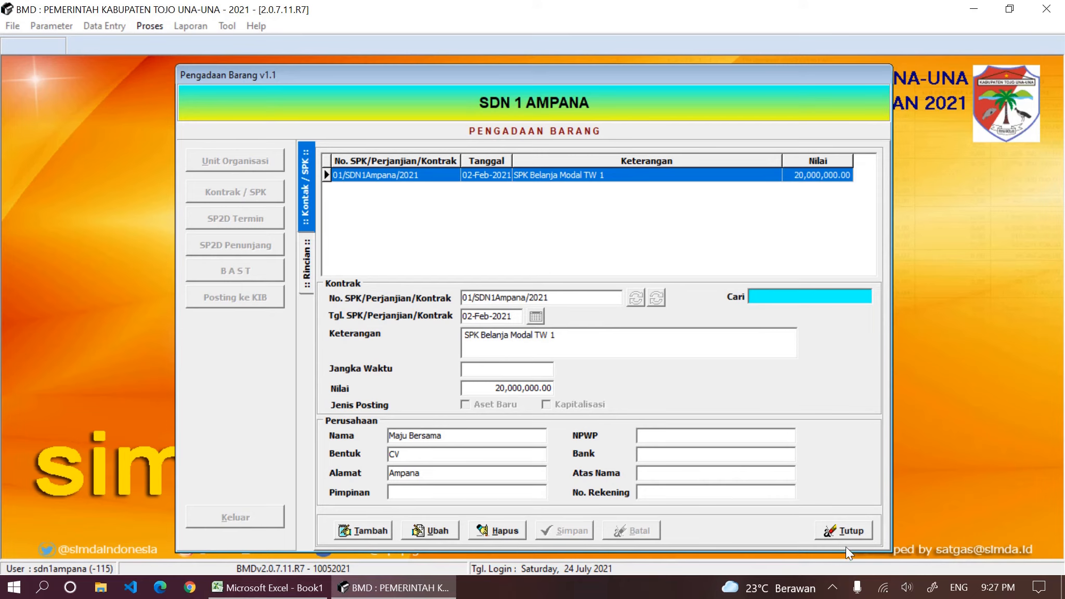
left_click(862, 531)
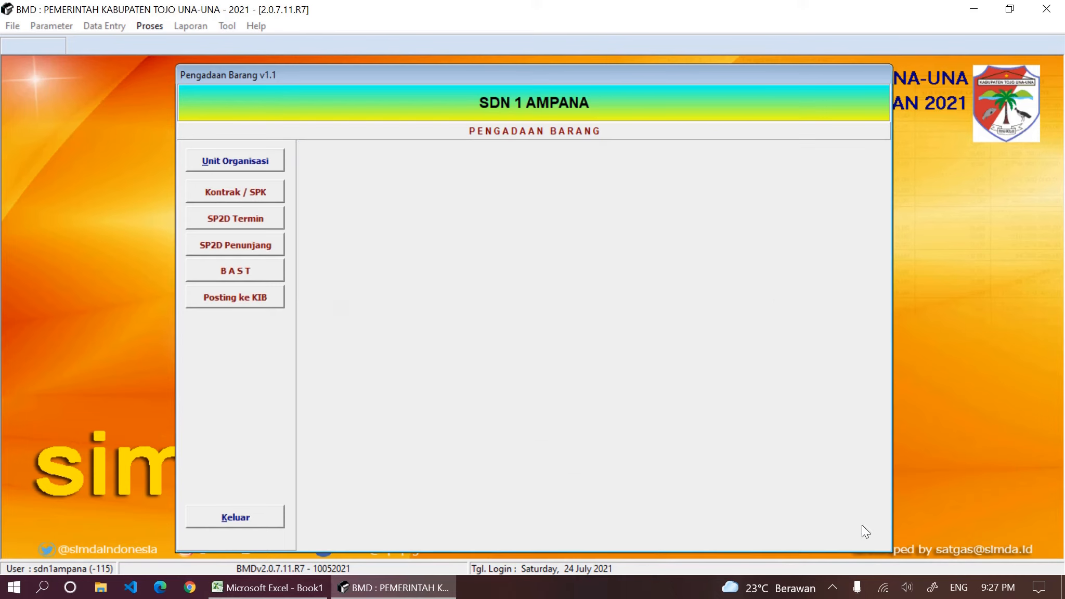
left_click(248, 517)
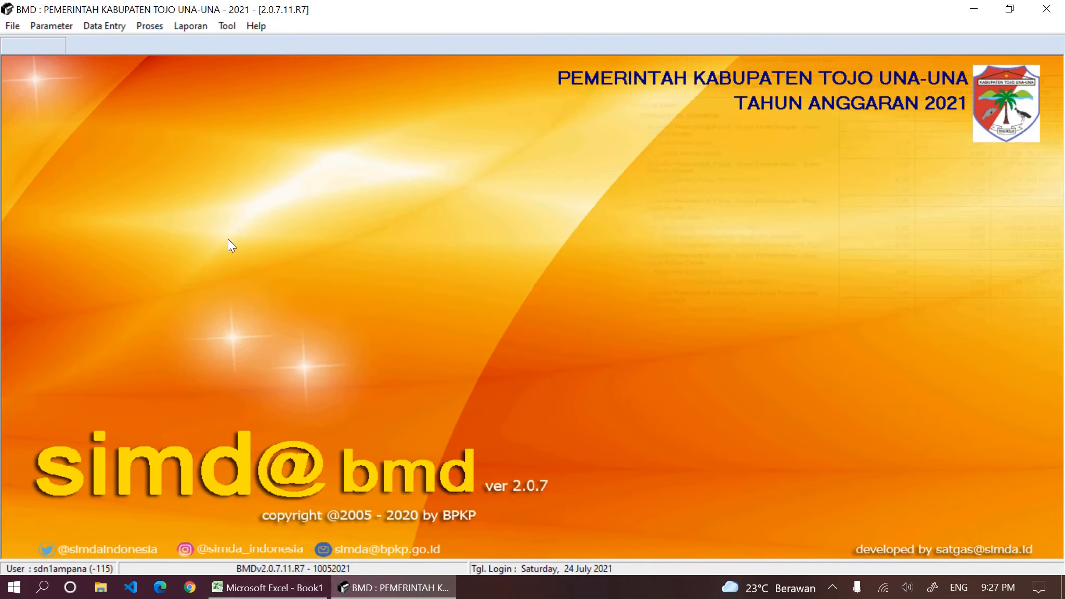
Open the Peralatan & Mesin (KIB B) inventory under Penatausahaan for SDN 1 Ampana
left_click(104, 26)
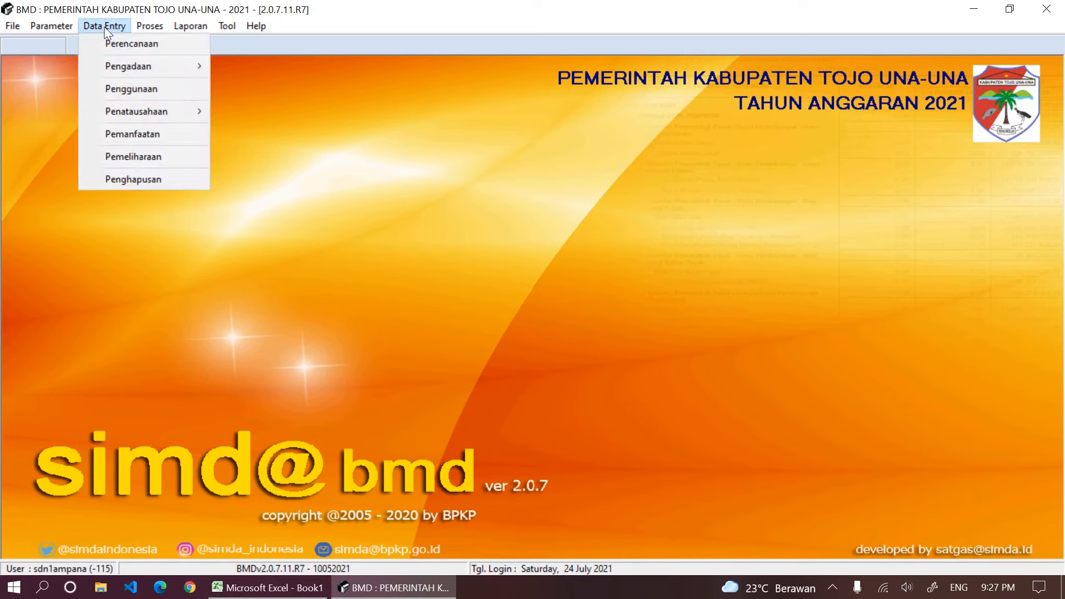
mouse_move(132, 114)
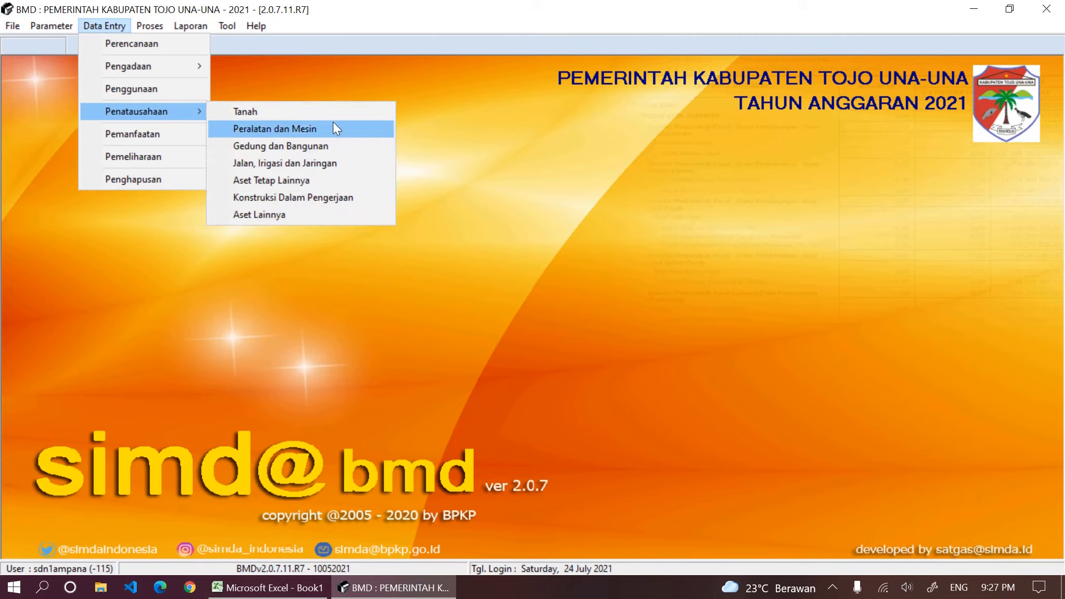
left_click(272, 131)
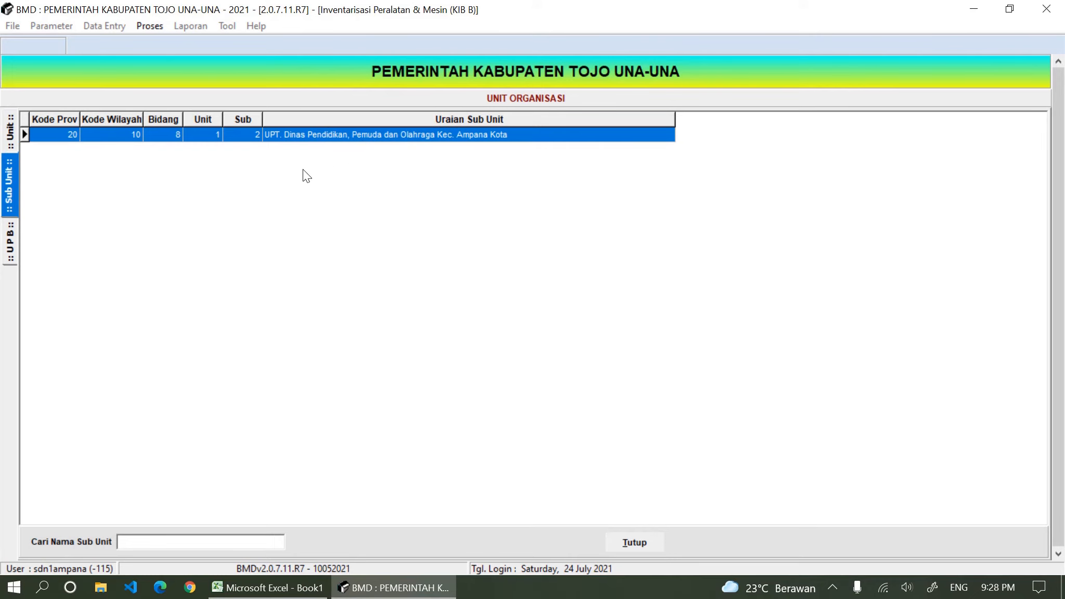
double_click(350, 134)
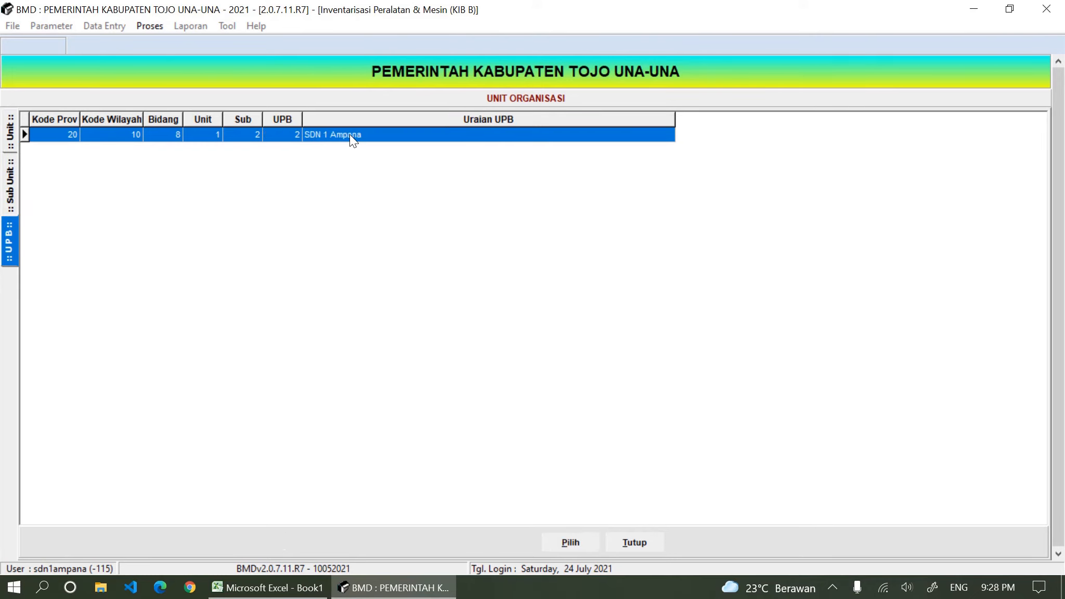
double_click(320, 135)
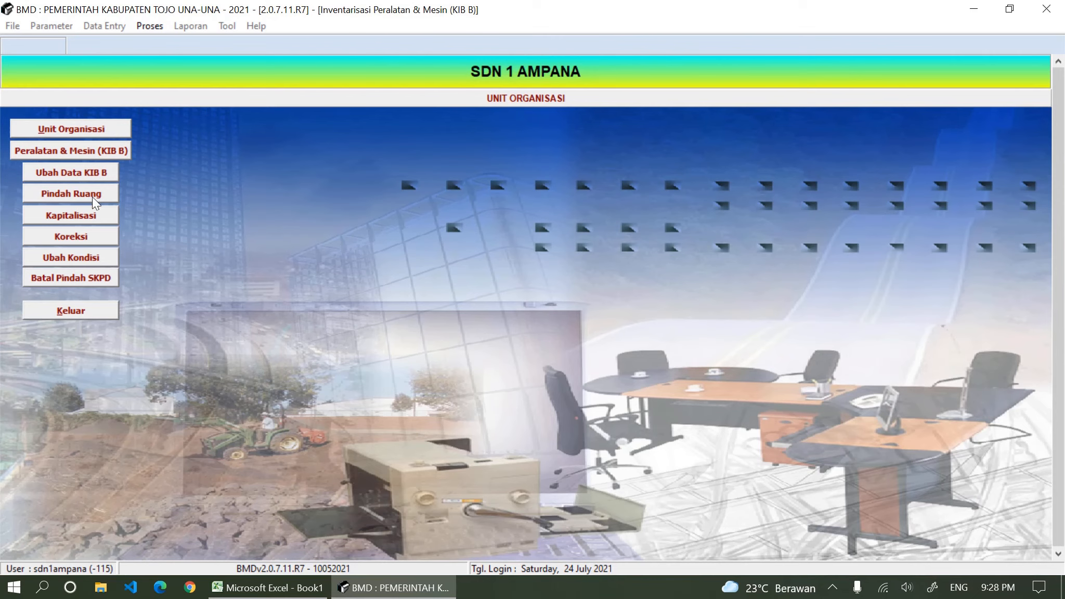
left_click(107, 151)
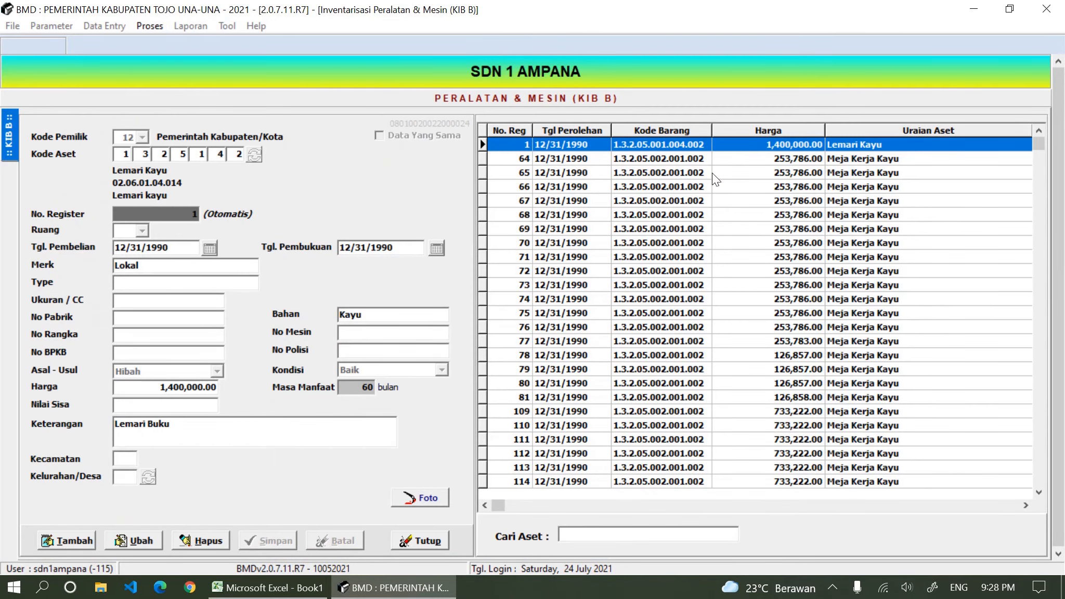
Look through the KIB B asset list from the oldest entries to the most recent 7/24/2021 acquisitions
left_click(673, 218)
left_click(663, 171)
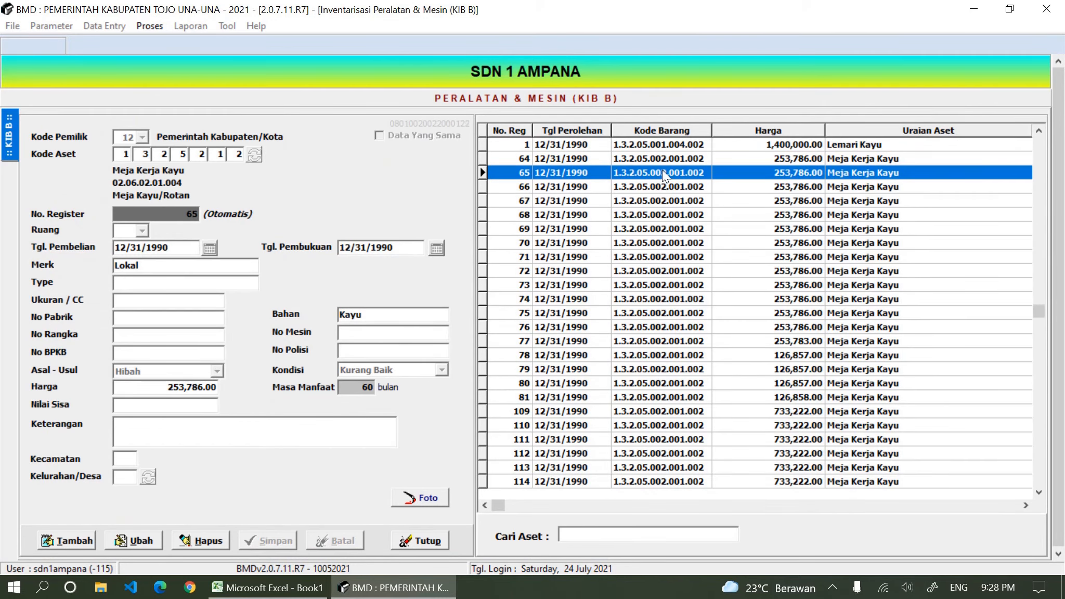
key("Down")
key("Down")
key("Down")
key("Down")
key("Down")
key("Down")
key("Down")
key("Down")
key("Down")
key("Down")
key("Down")
key("Down")
key("Down")
key("Down")
key("Down")
key("Down")
key("Down")
key("Down")
key("Down")
key("Down")
key("Down")
key("Down")
key("Down")
key("Down")
key("Down")
key("Down")
key("Down")
key("Down")
key("Down")
key("Down")
key("Down")
key("Down")
key("Down")
key("Down")
key("Down")
key("Down")
key("Down")
key("Down")
key("Down")
key("Down")
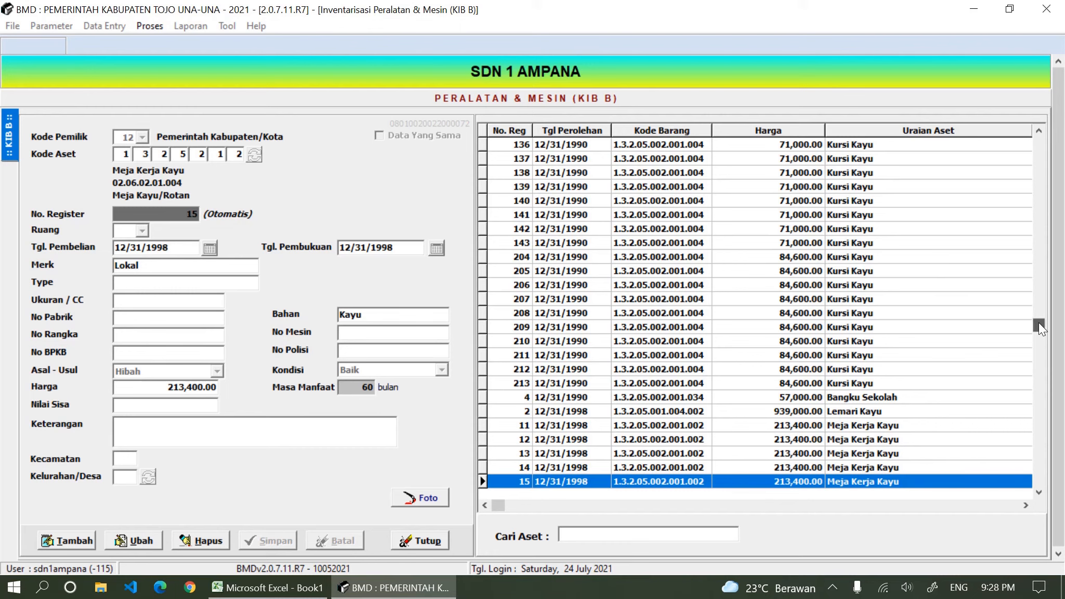
left_click_drag(1047, 467, 1043, 269)
left_click_drag(1033, 384, 1048, 491)
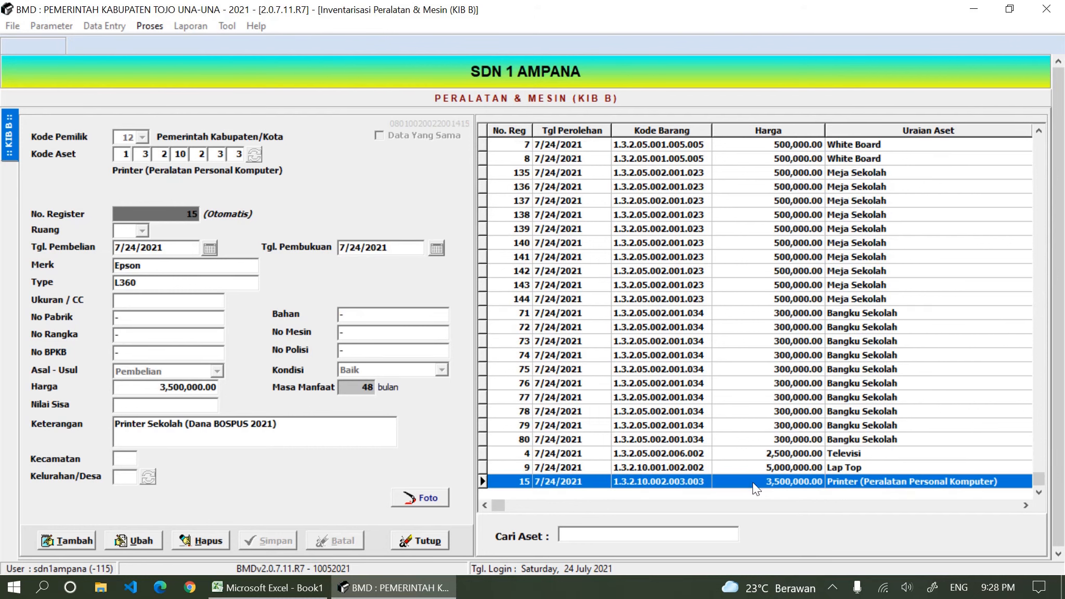
Examine the details of the posted 7/24/2021 assets, from White Board and Meja Sekolah to Lap Top and Printer, and close the KIB B list
left_click(746, 453)
key("Up")
key("Up")
key("Up")
key("Up")
key("Up")
key("Up")
key("Up")
key("Up")
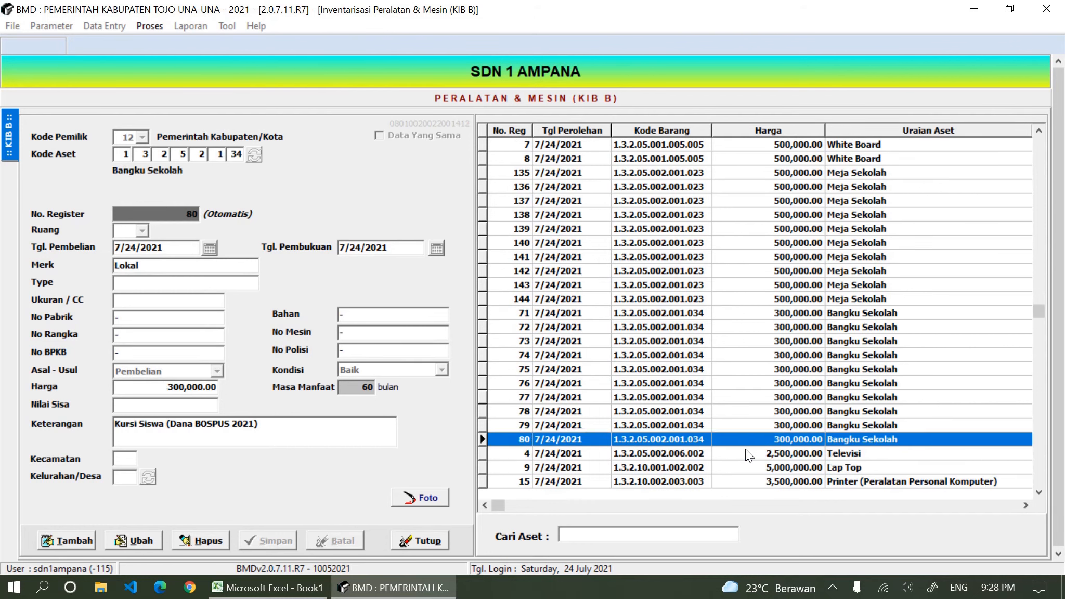
key("Up")
key("Up")
key("Up")
key("Up")
key("Up")
key("Up")
key("Up")
key("Up")
key("Up")
key("Up")
key("Up")
key("Up")
key("Up")
key("Up")
key("Up")
key("Up")
key("Up")
key("Up")
key("Up")
key("Up")
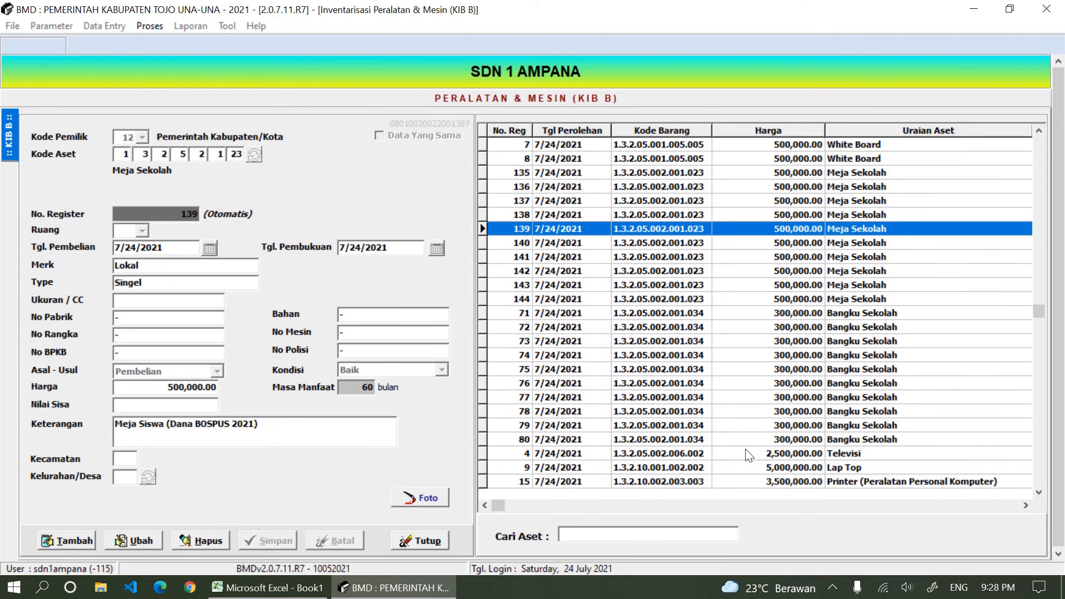
key("Down")
key("Down")
key("Down")
key("Down")
key("Down")
key("Down")
key("Down")
key("Down")
key("Down")
key("Down")
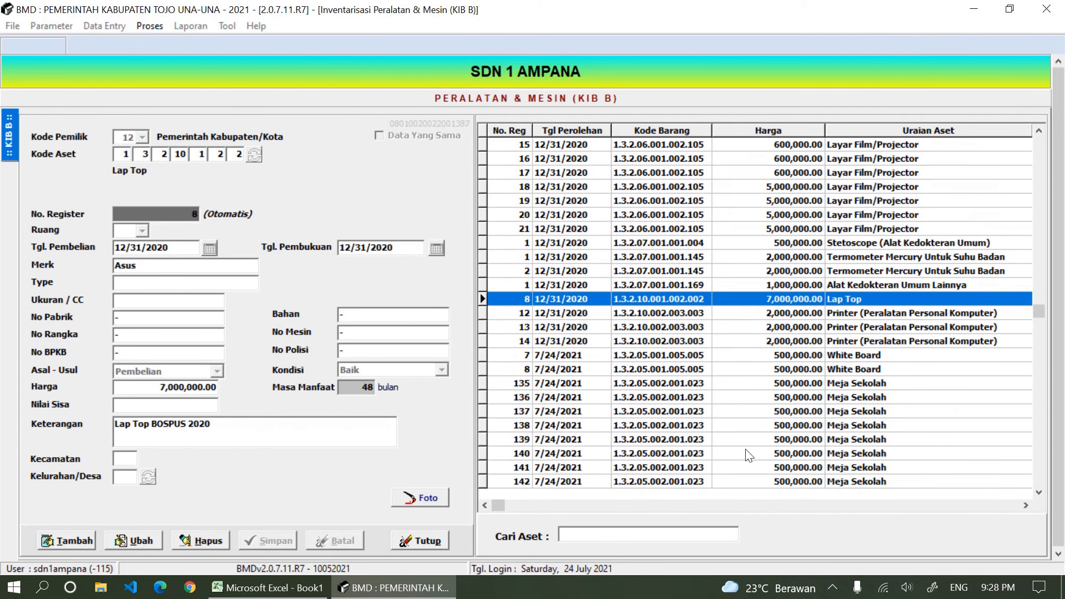
key("Up")
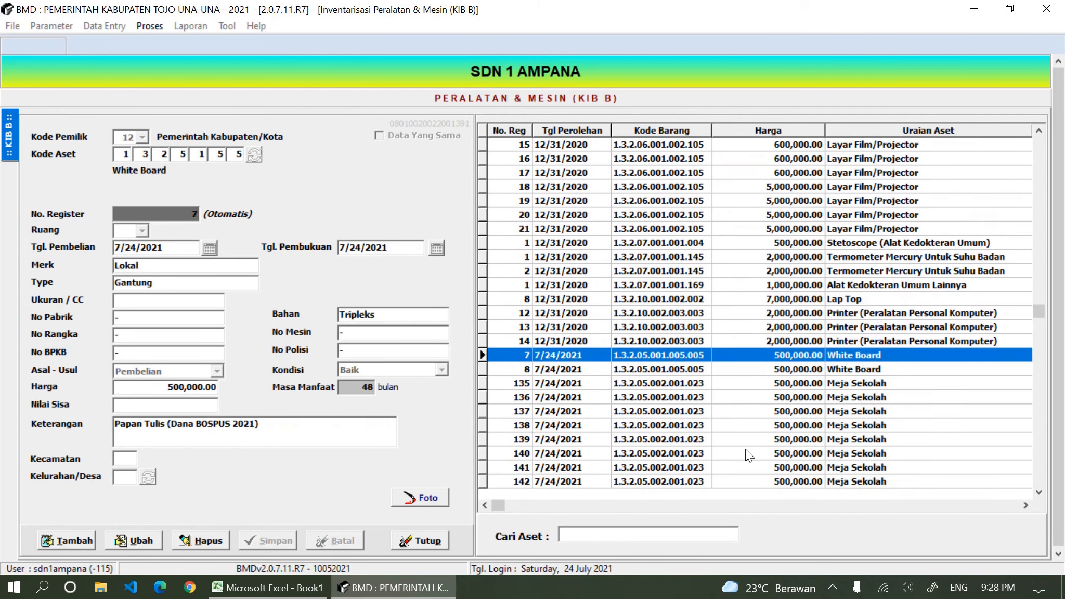
key("Down")
key("Down")
key("Down")
key("Down")
key("Down")
key("Down")
key("Down")
key("Down")
key("Down")
key("Down")
key("Down")
key("Down")
key("Down")
key("Down")
key("Down")
key("Down")
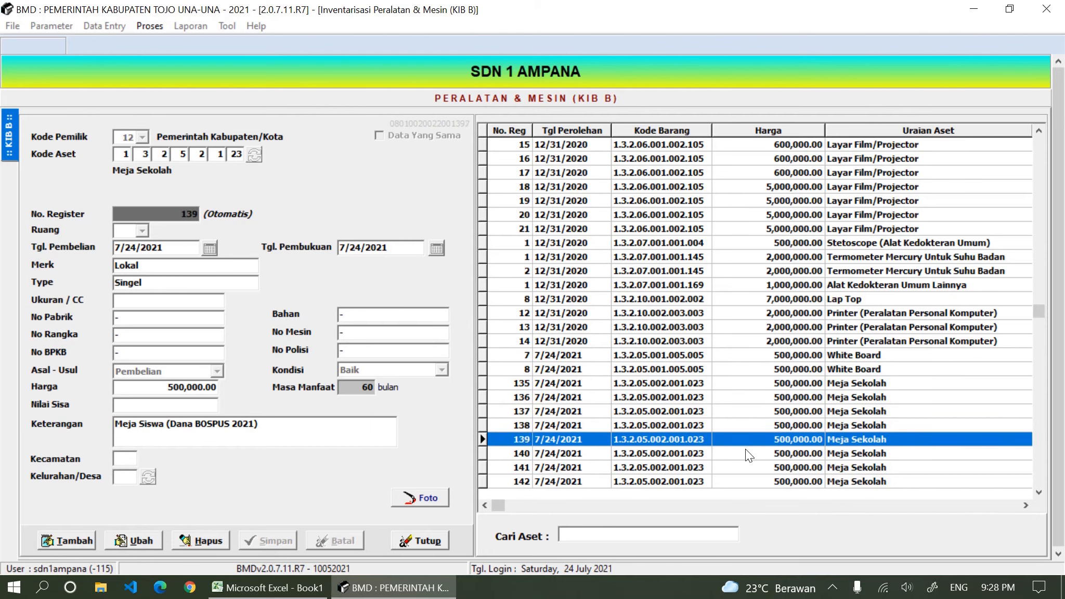
key("Down")
key("Down")
key("Down")
key("Down")
key("Down")
key("Down")
key("Down")
key("Down")
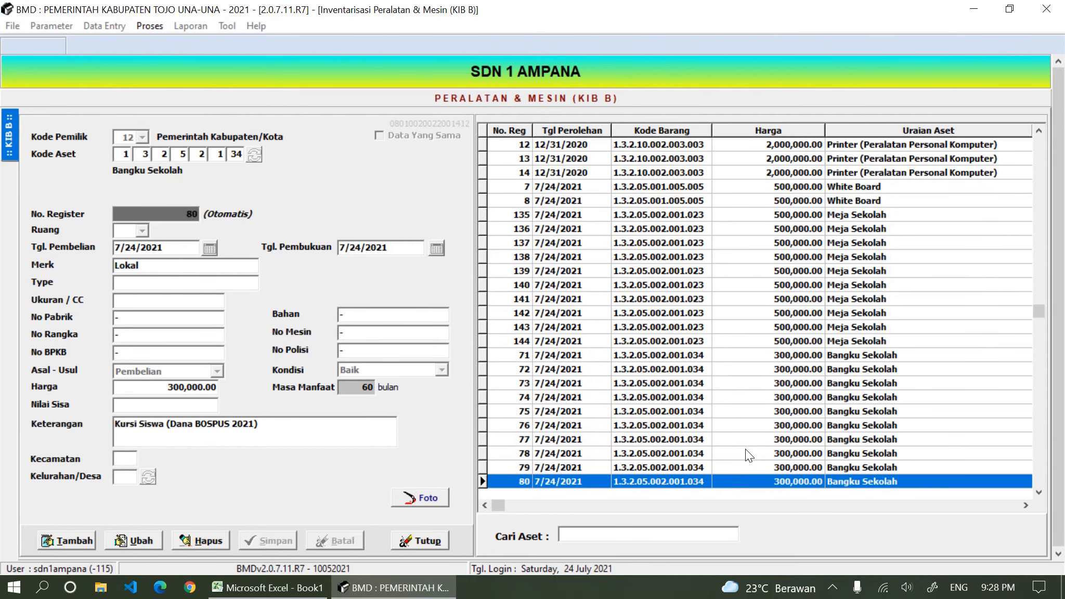
key("Up")
key("Up")
key("Down")
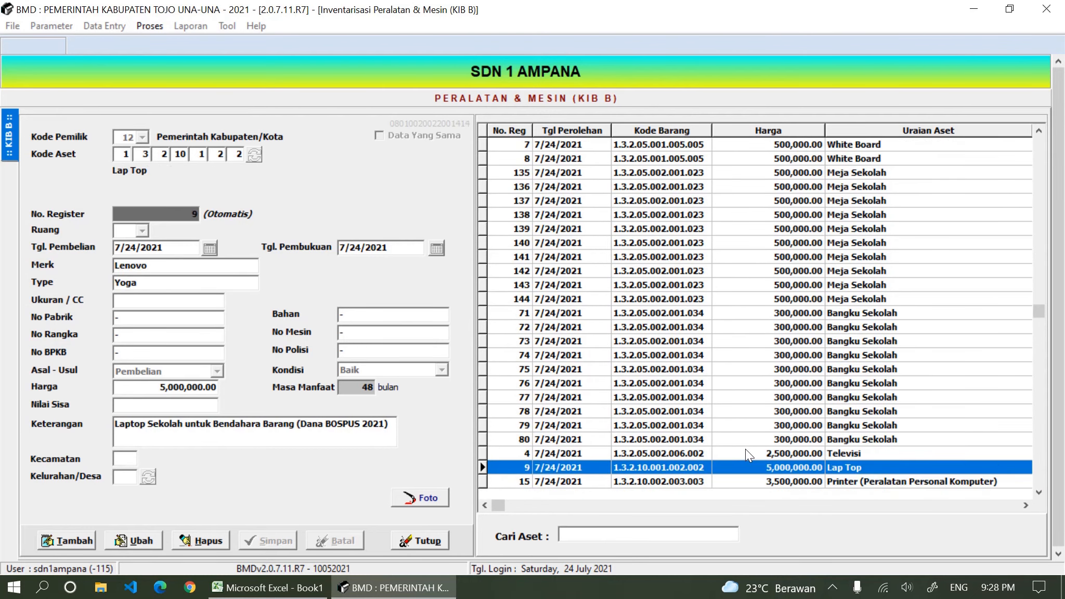
key("Down")
key("Up")
key("Up")
key("Up")
key("Up")
key("Up")
key("Up")
key("Up")
key("Up")
key("Up")
key("Up")
key("Up")
key("Up")
key("Up")
key("Up")
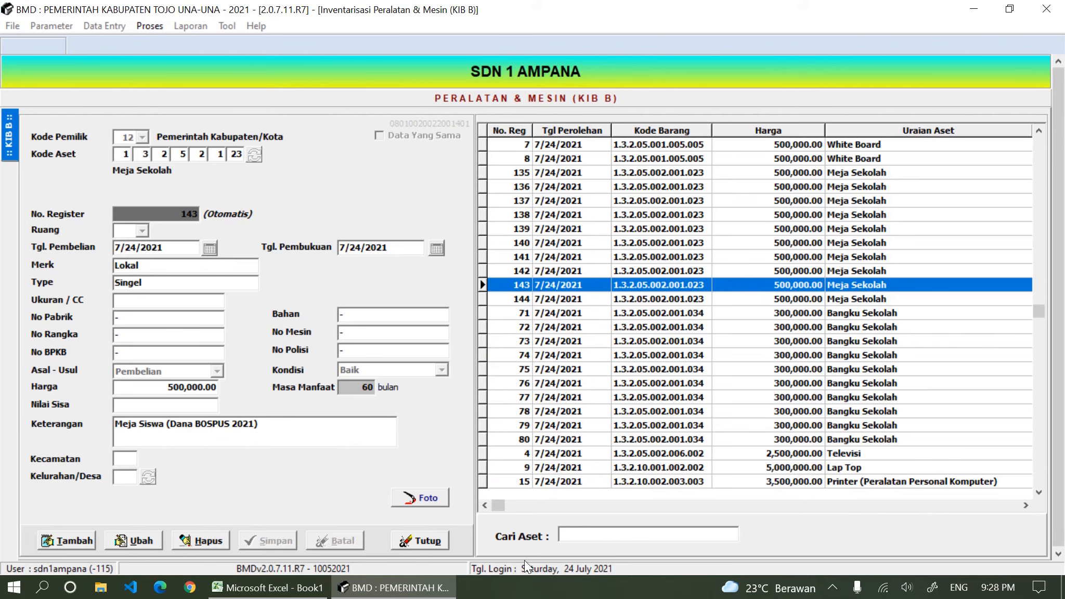
left_click(434, 541)
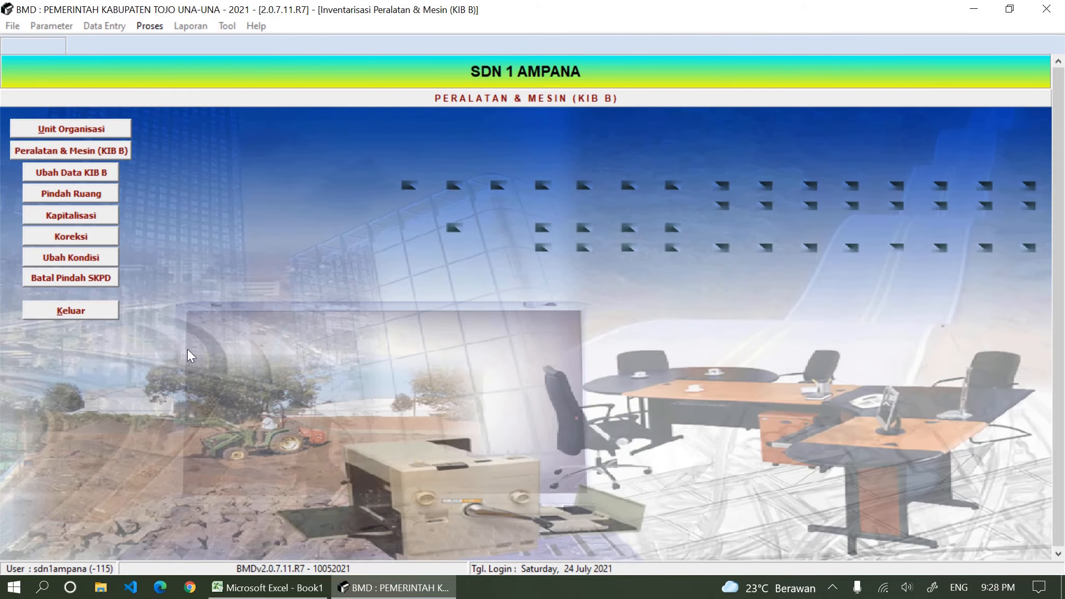
Exit the KIB B module and set up a BMD data export for Pengadaan only
left_click(98, 312)
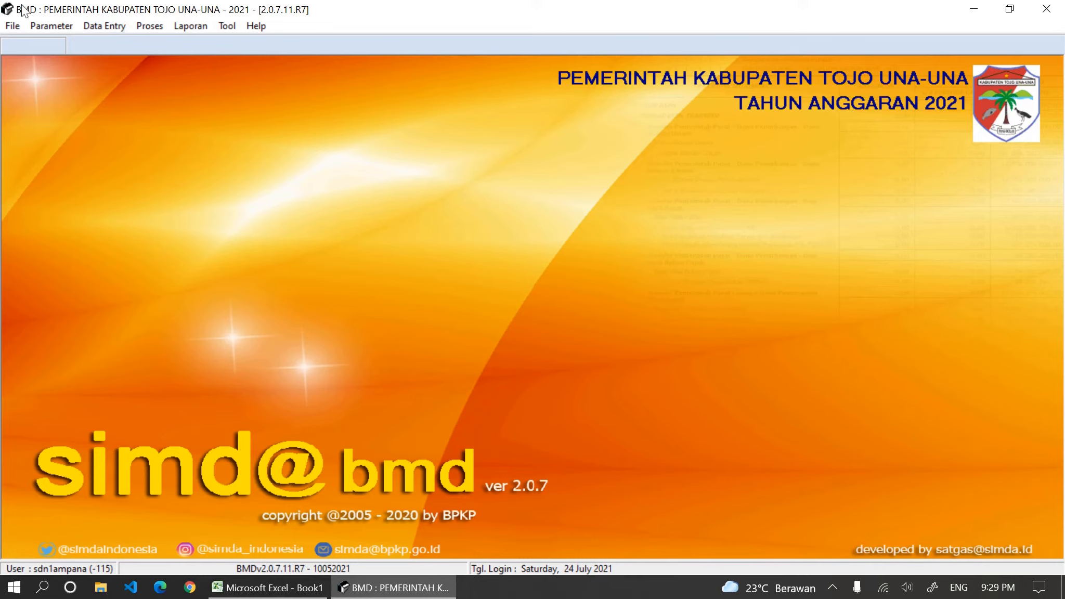
left_click(228, 26)
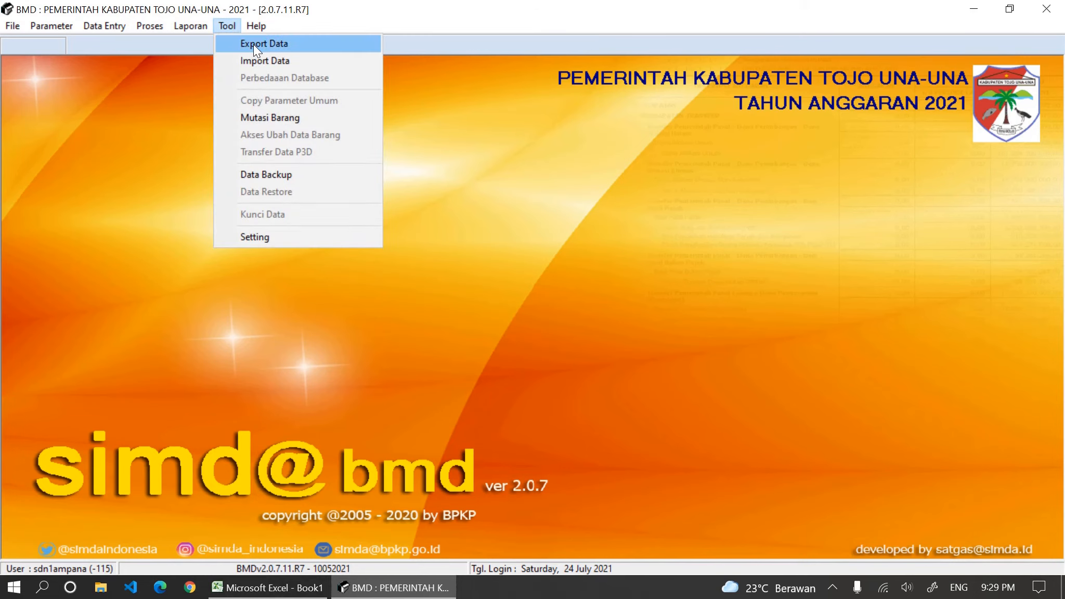
left_click(303, 44)
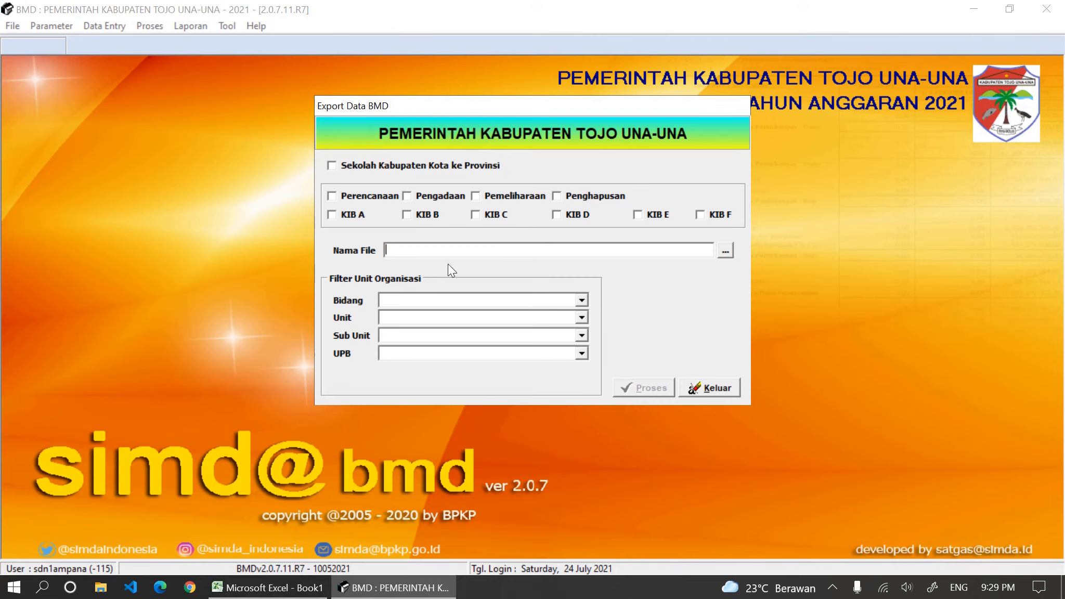
left_click(406, 196)
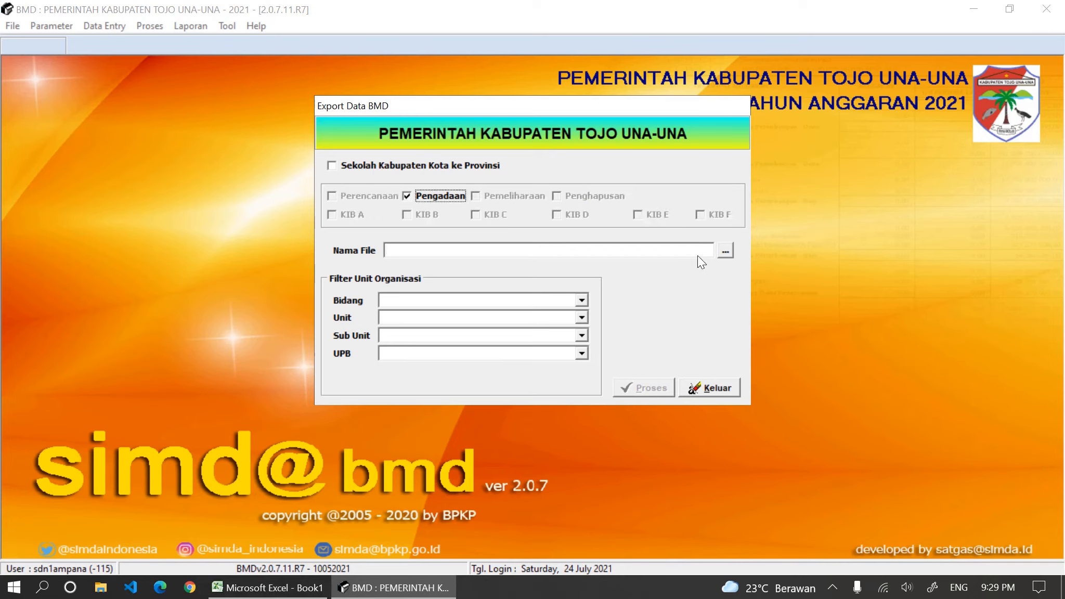
Set the export file to BELANJA MODAL SDN 1 AMPANA TW 1 in the BMD2021 folder on drive D
left_click(726, 251)
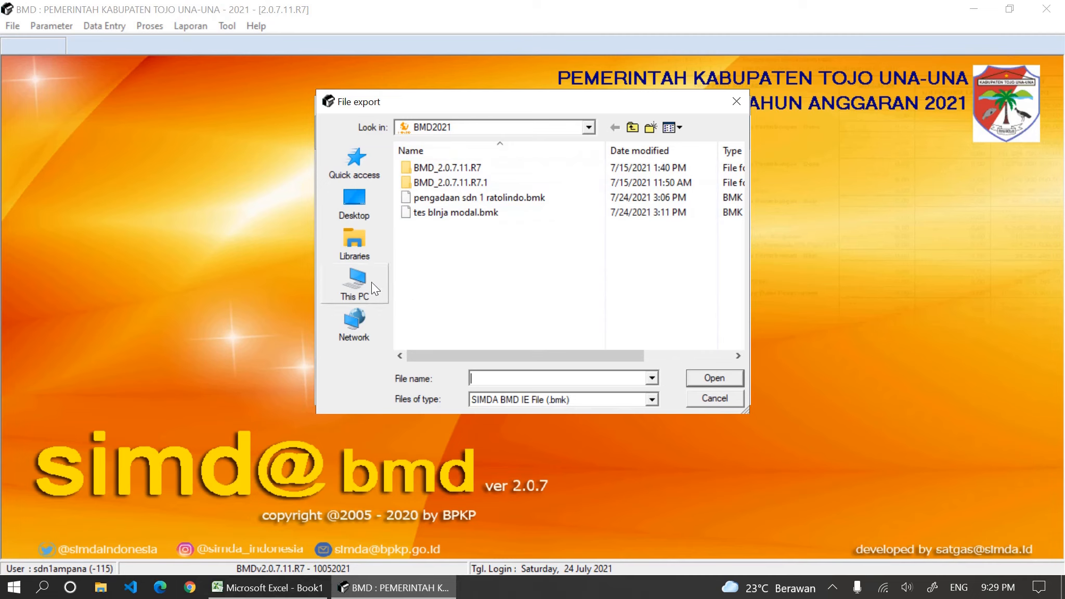
left_click(363, 295)
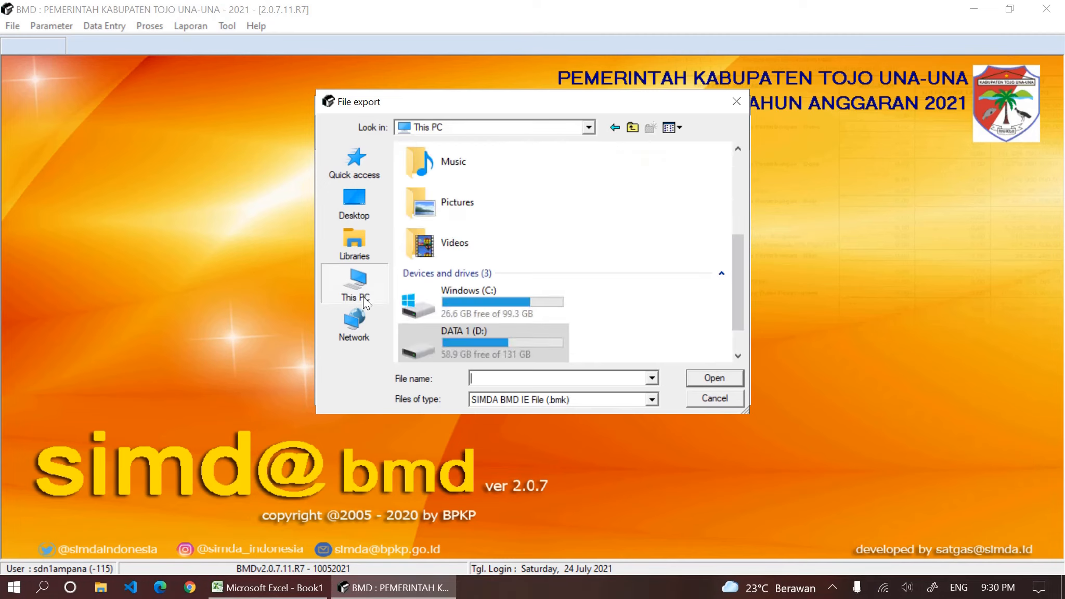
scroll(489, 297, "down", 1)
double_click(479, 292)
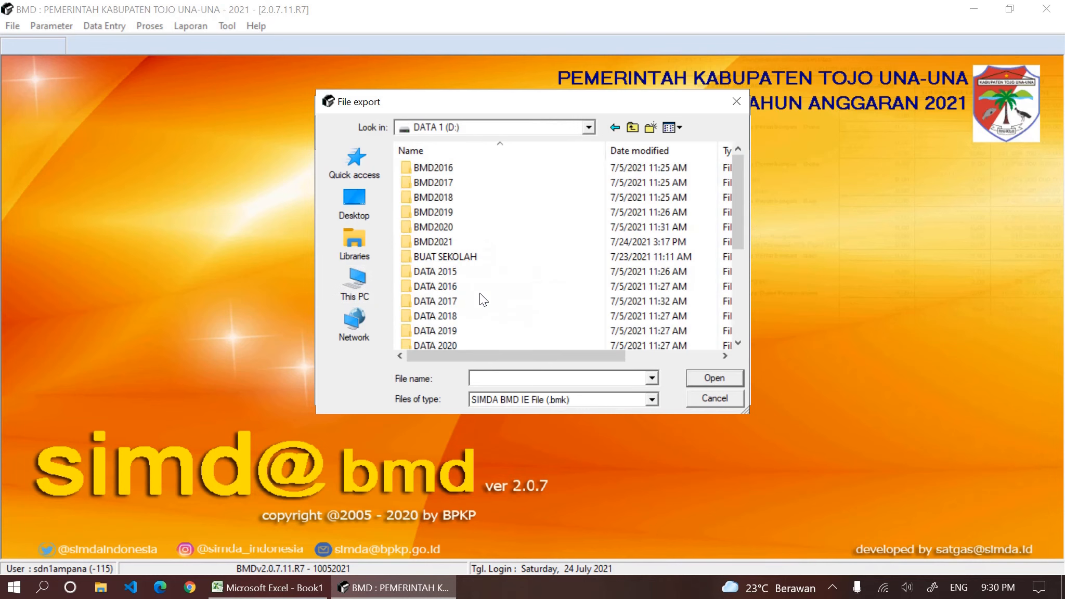
double_click(475, 243)
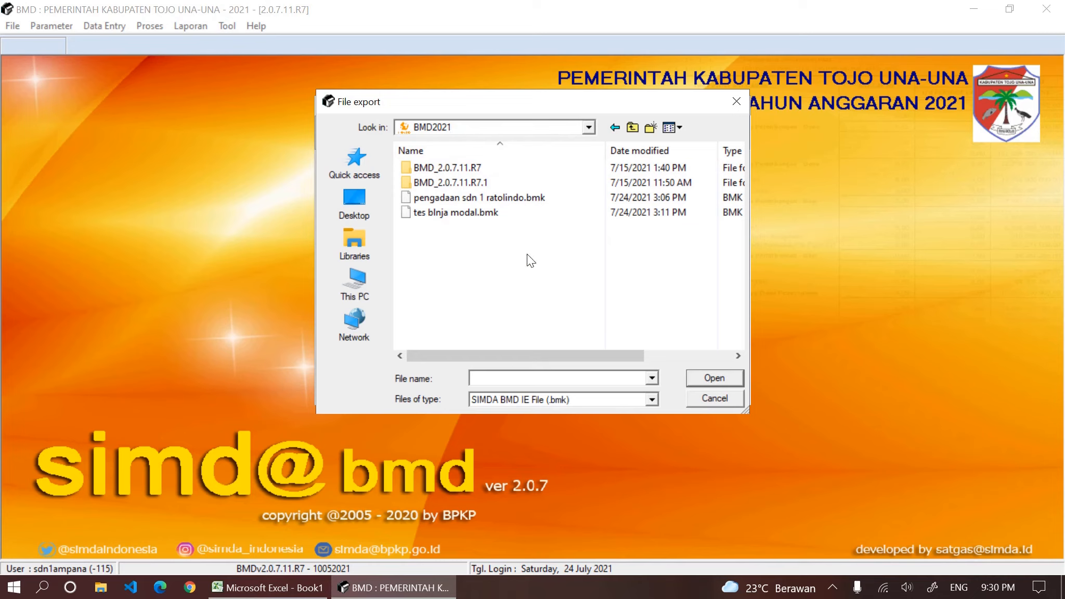
left_click(509, 375)
type("BELANJA MODAL SDN 1 AMPANA ")
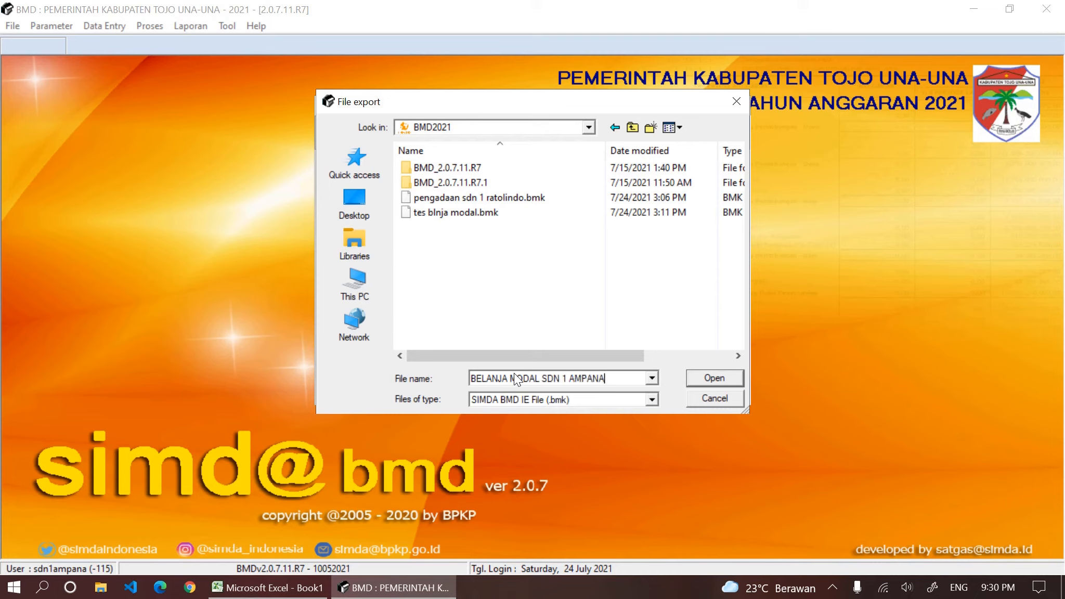
type("TW 1")
left_click(712, 378)
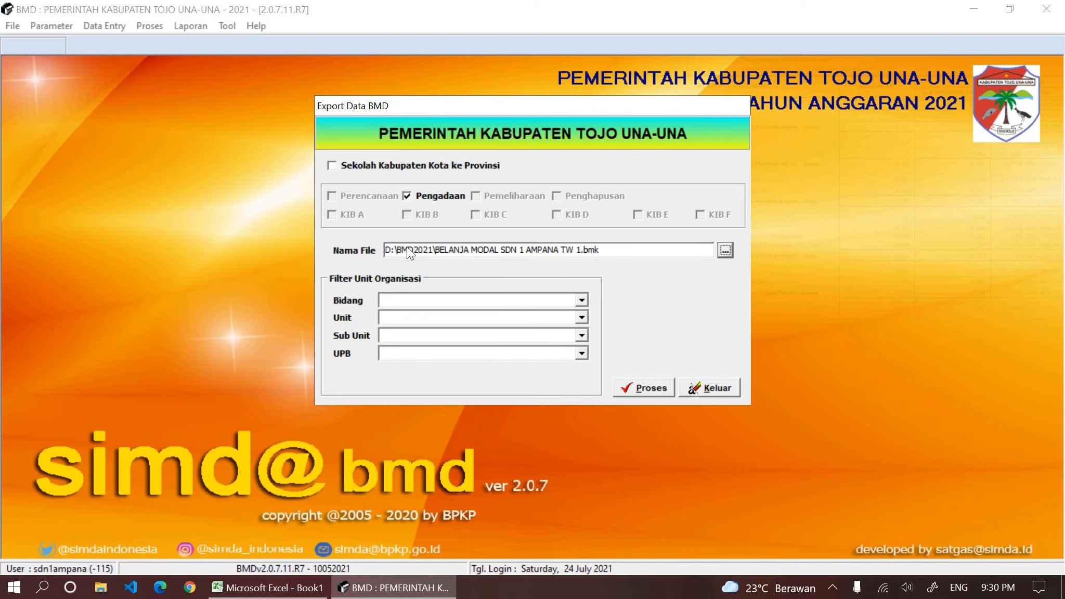
left_click_drag(592, 249, 637, 260)
left_click(464, 251)
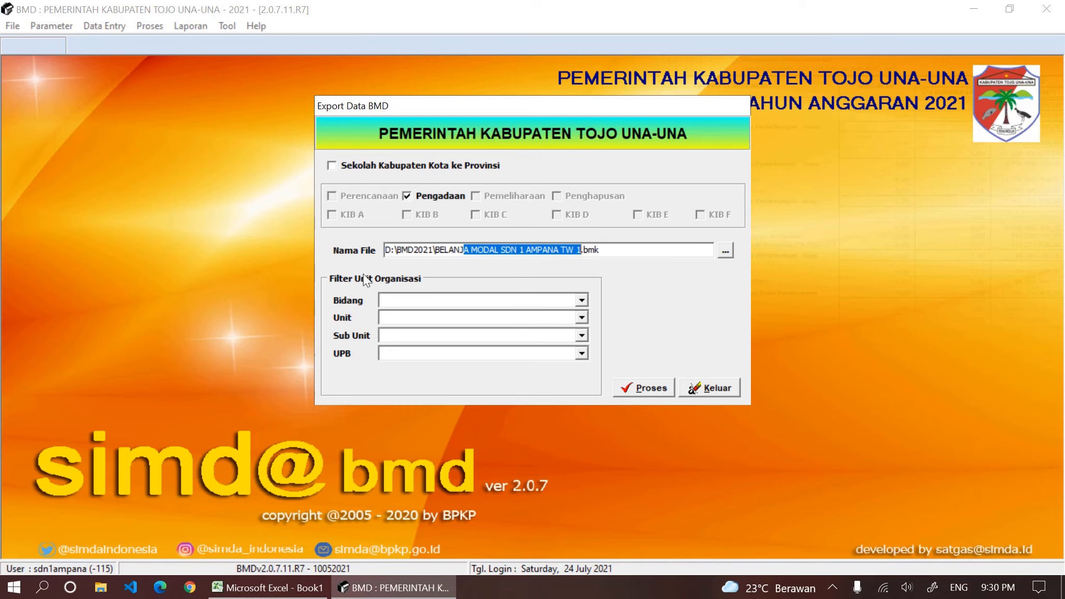
Filter the export to Bidang Pendidikan dan Kebudayaan, Dinas Pendidikan, Pemuda dan Olahraga, its UPT Kec. Ampana Kota, and UPB SDN 1 Ampana
left_click(581, 301)
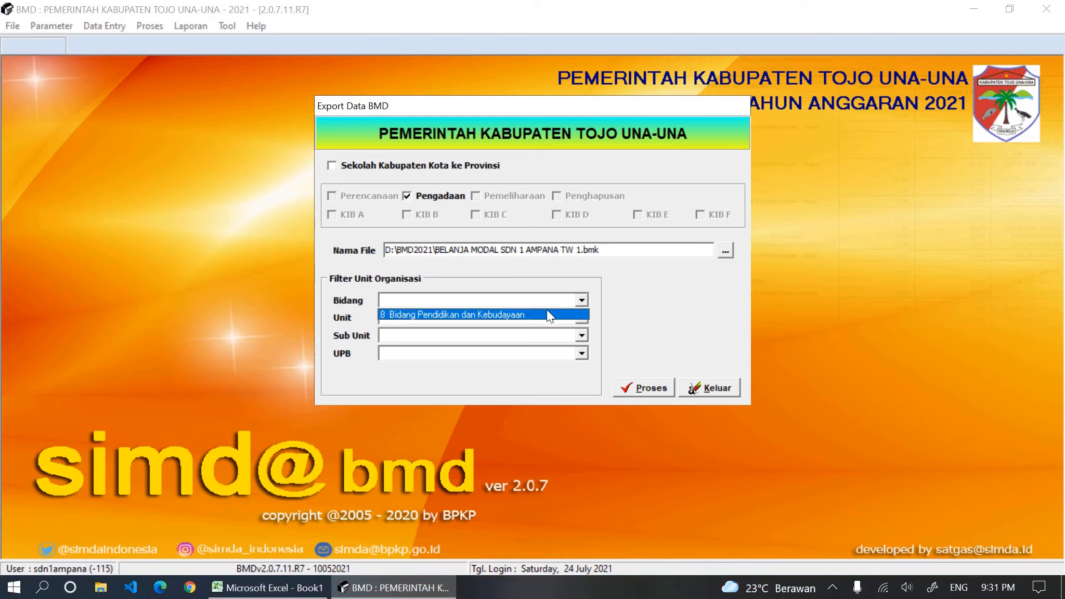
left_click(547, 315)
left_click(584, 319)
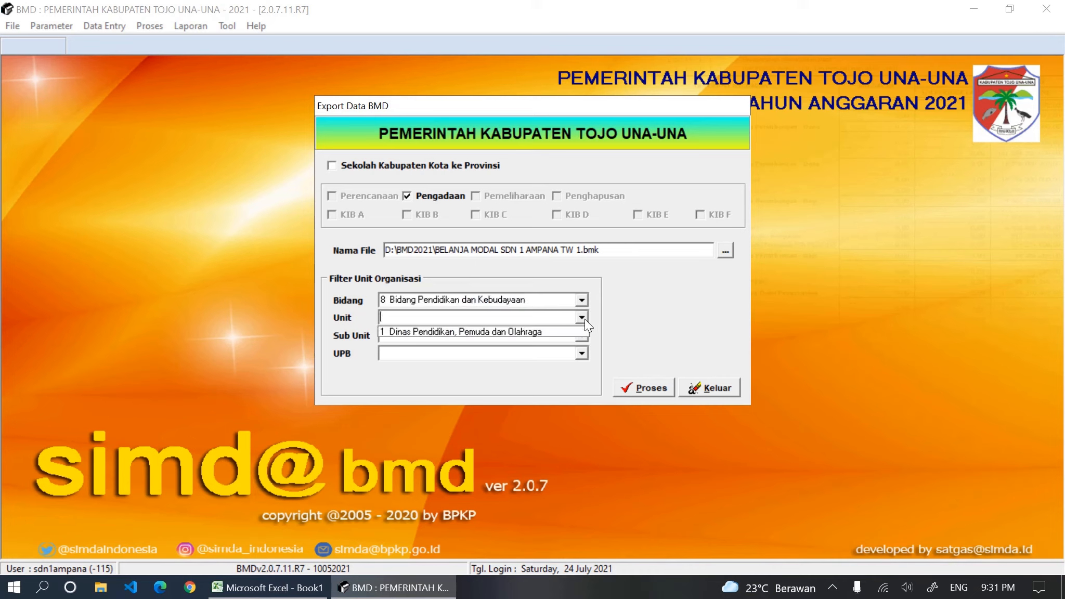
left_click(518, 333)
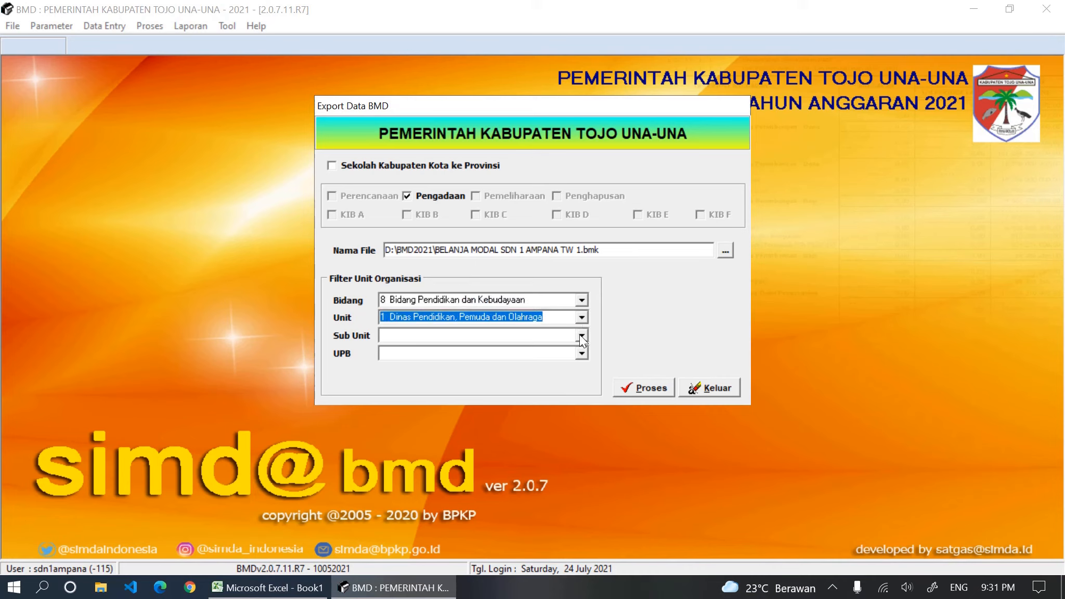
left_click(579, 334)
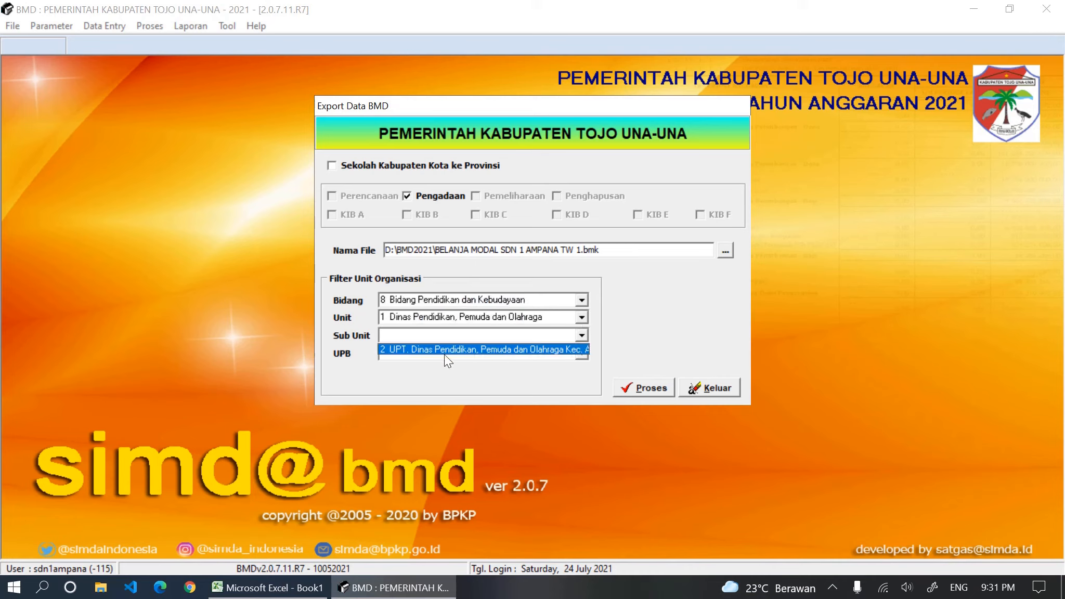
left_click(471, 349)
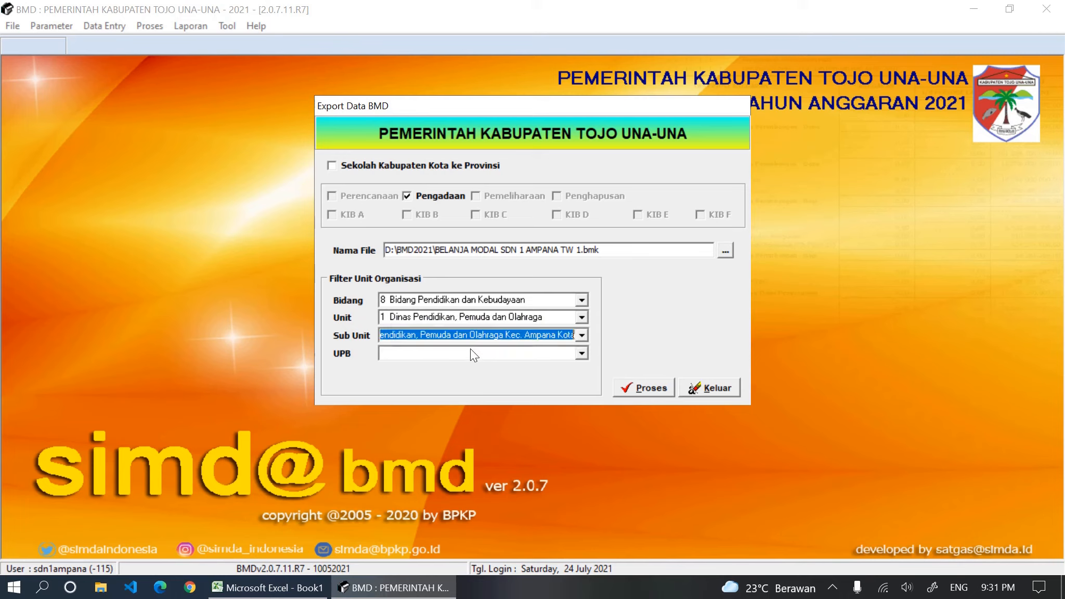
left_click(580, 353)
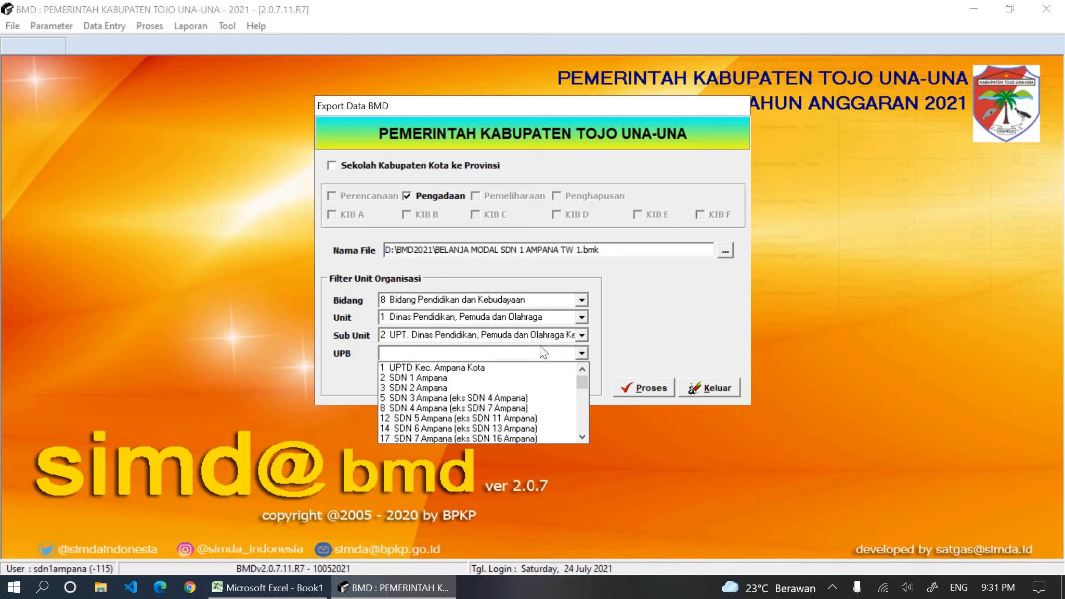
left_click(427, 375)
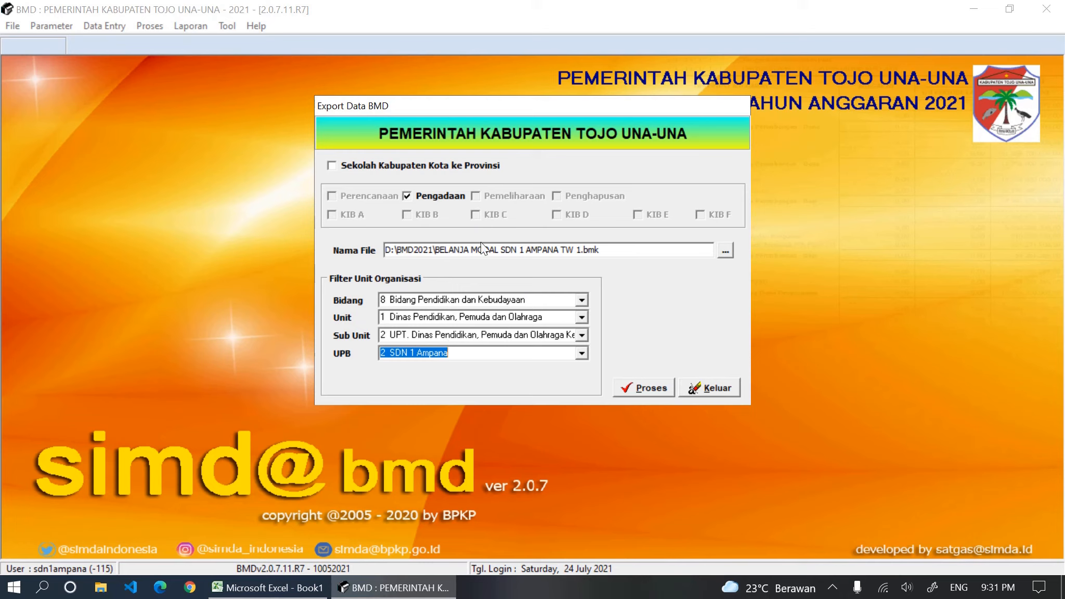
Run the Pengadaan export to the chosen file and dismiss the completion message
left_click(644, 389)
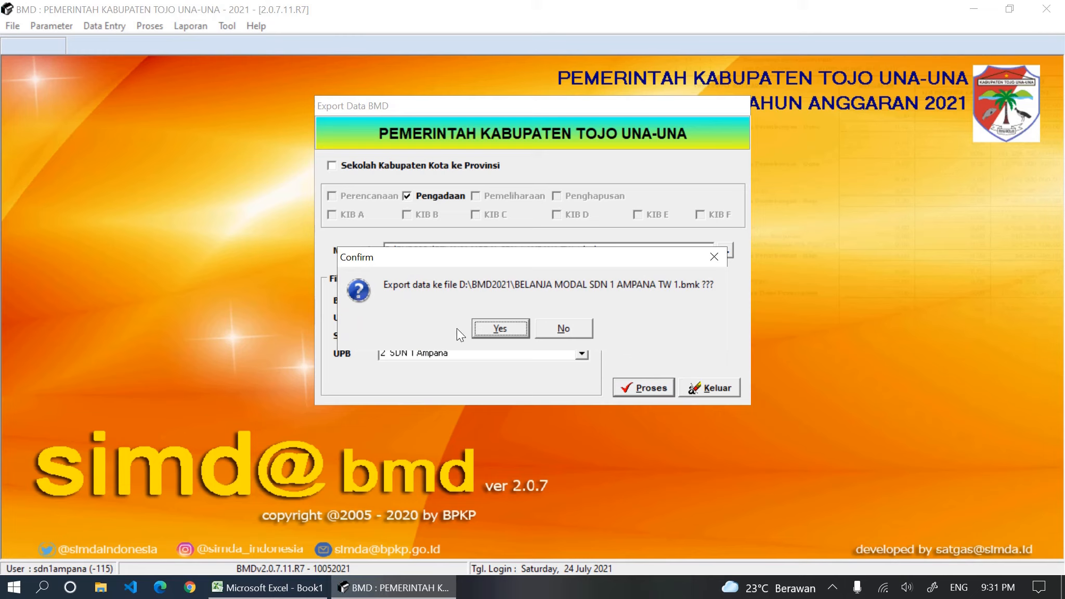
left_click(499, 328)
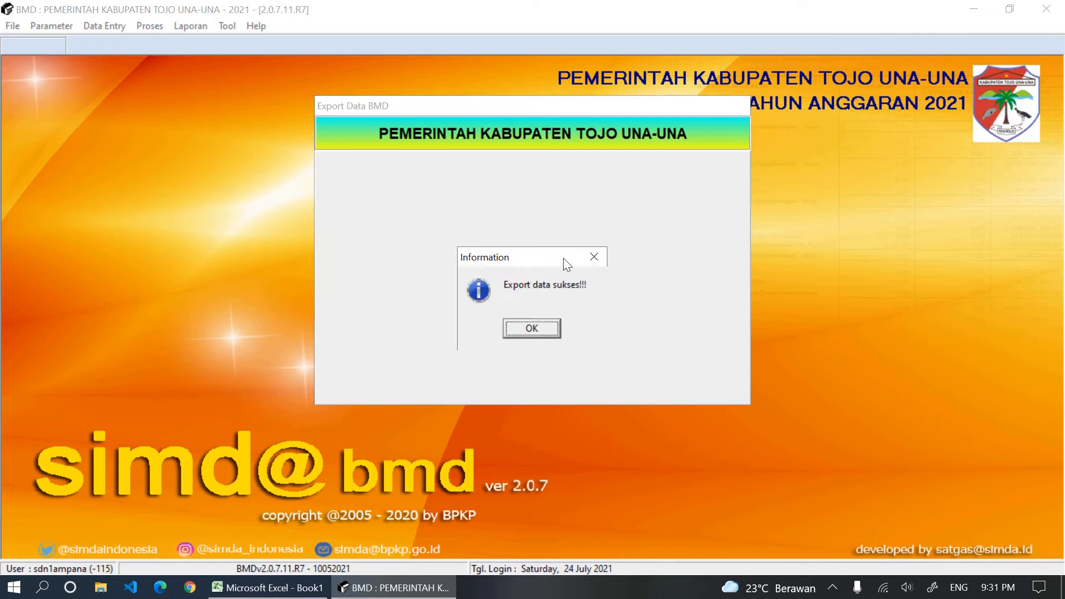
left_click_drag(564, 258, 558, 183)
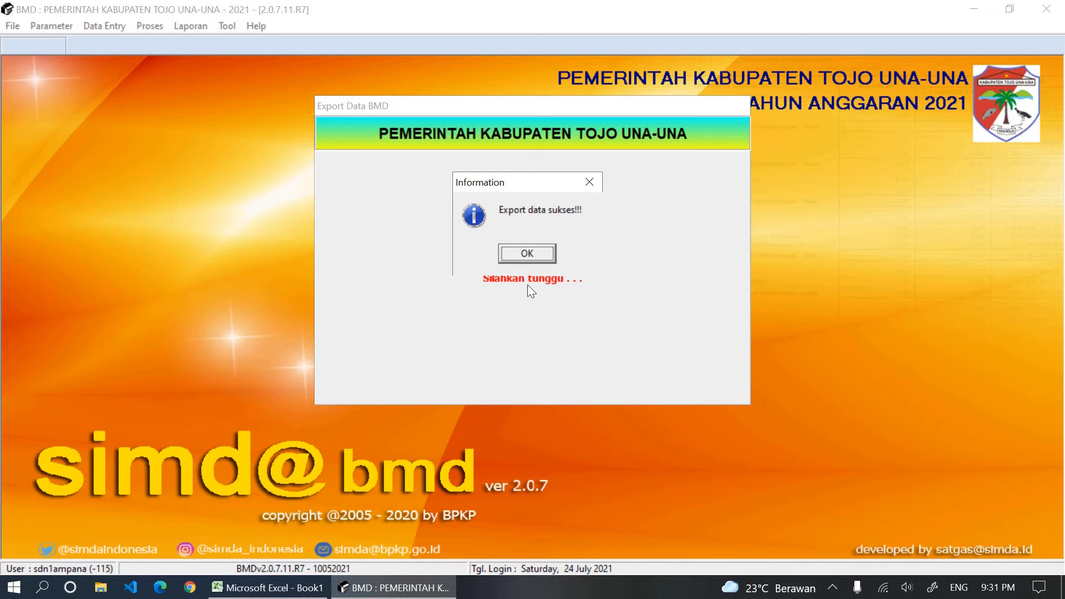
left_click(531, 255)
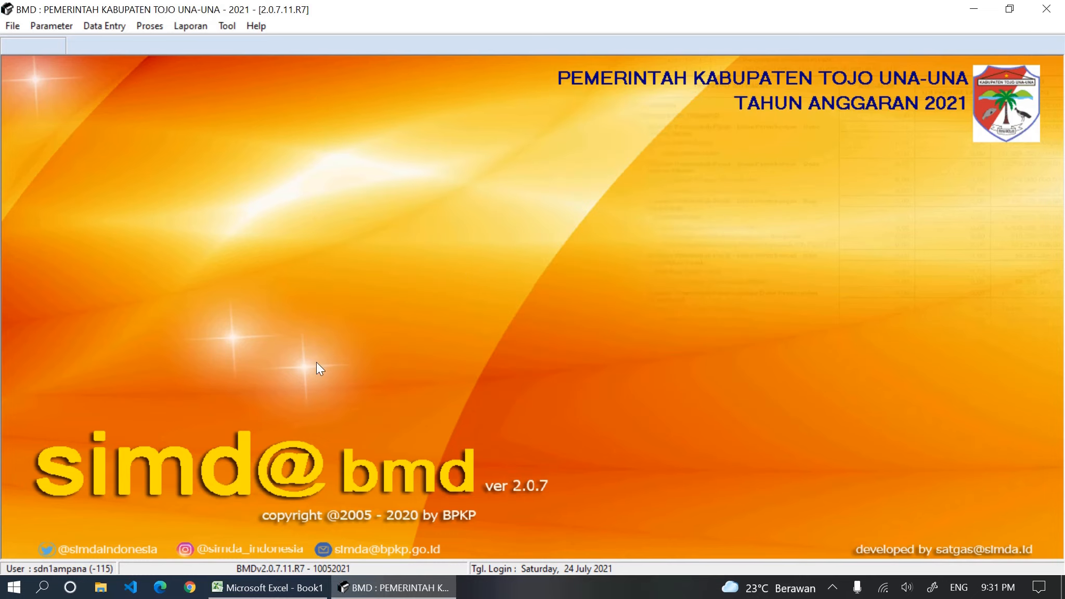
Switch to File Explorer and locate BELANJA MODAL SDN 1 AMPANA TW 1.bmk in the BMD2021 folder on drive D
left_click(101, 588)
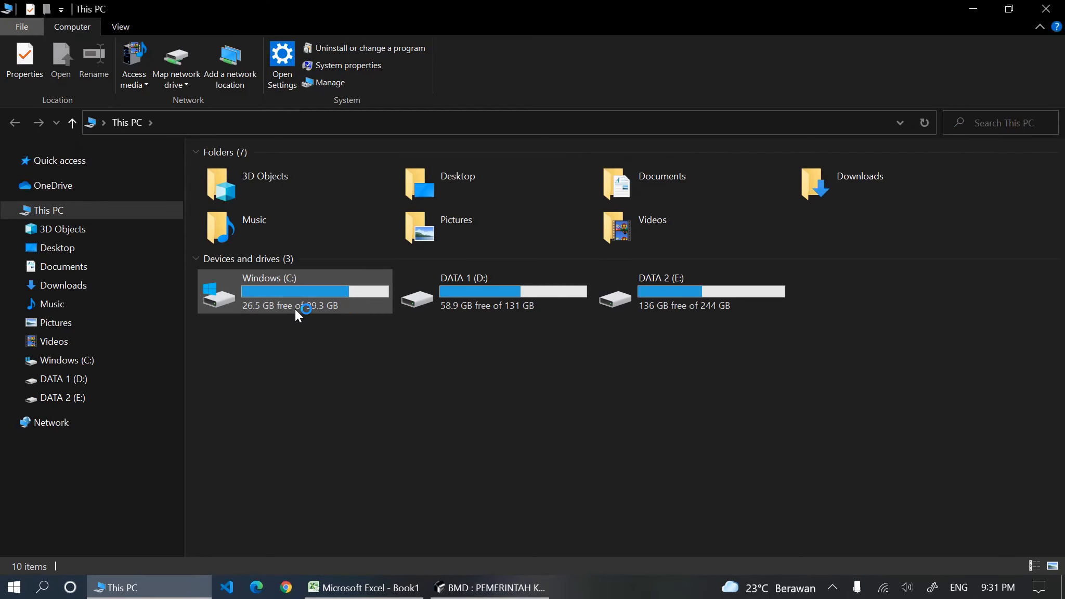
double_click(469, 285)
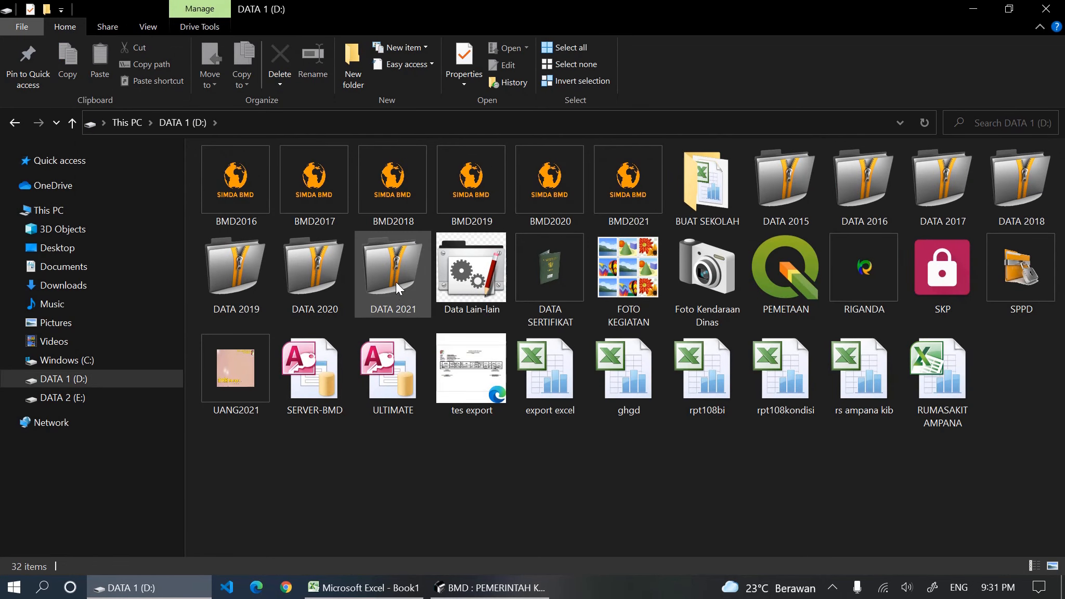
double_click(638, 207)
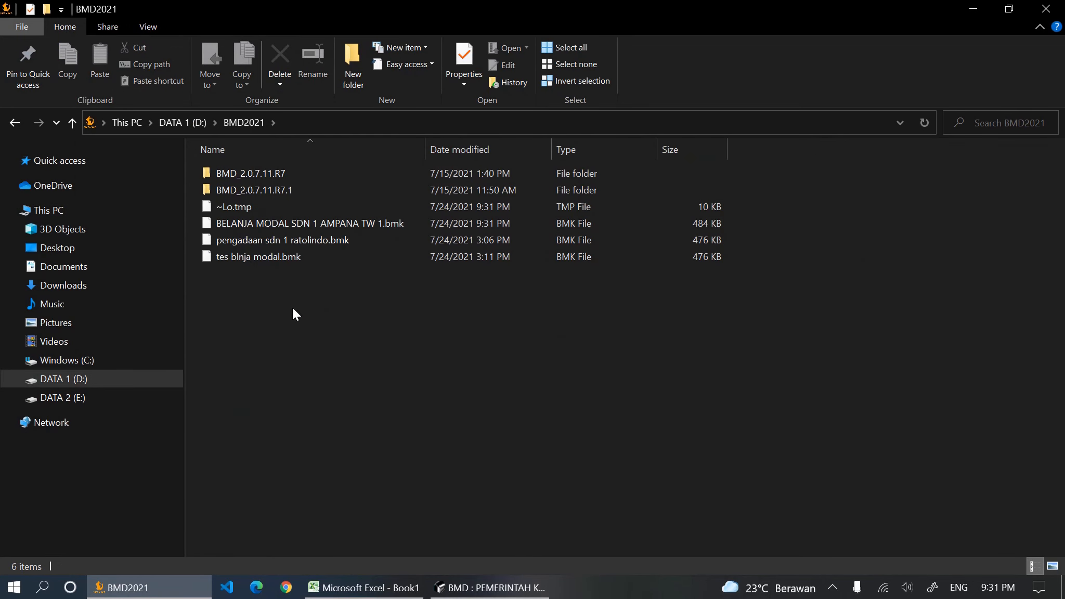
left_click(270, 227)
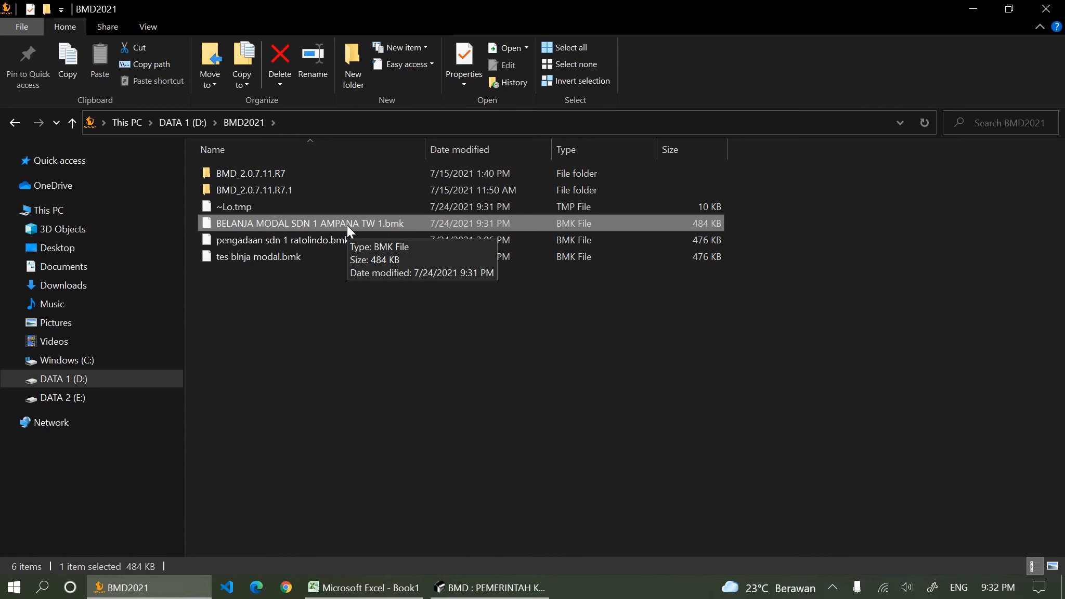
Switch to the Excel workbook and review the SPK/Nota Pesanan, Rincian SPK, Kuitansi/Nota Pembelian and BAST sections of the procurement table
left_click(377, 586)
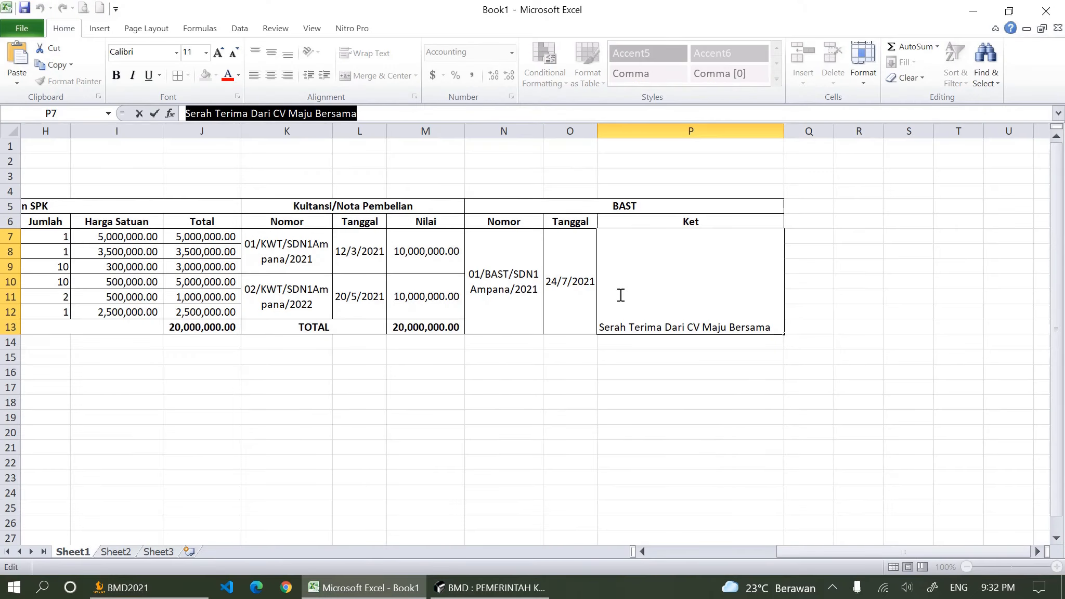
left_click(376, 357)
left_click_drag(503, 372, 42, 403)
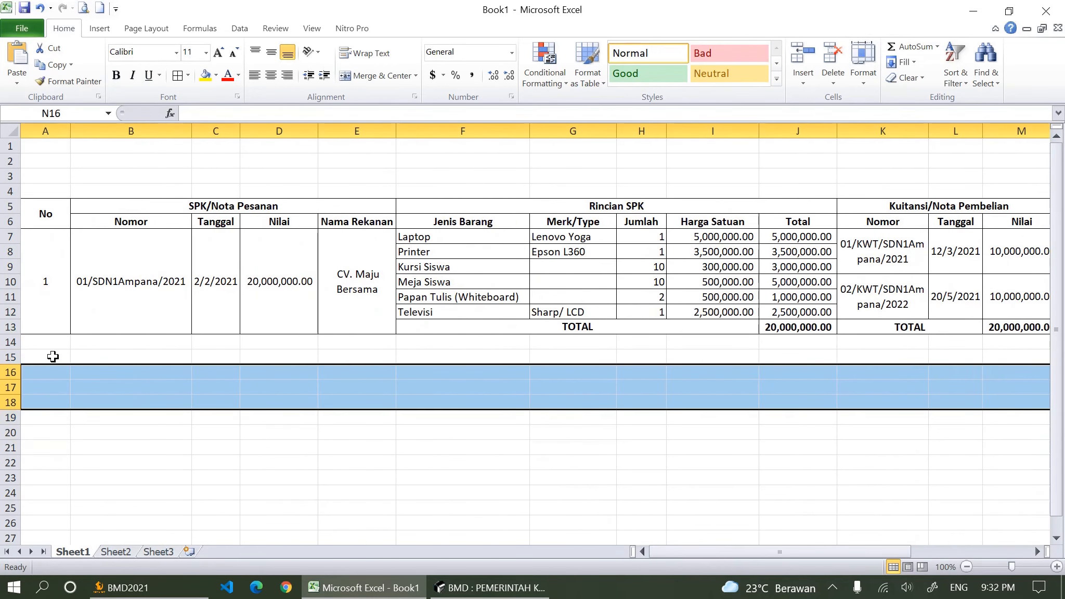
left_click(188, 210)
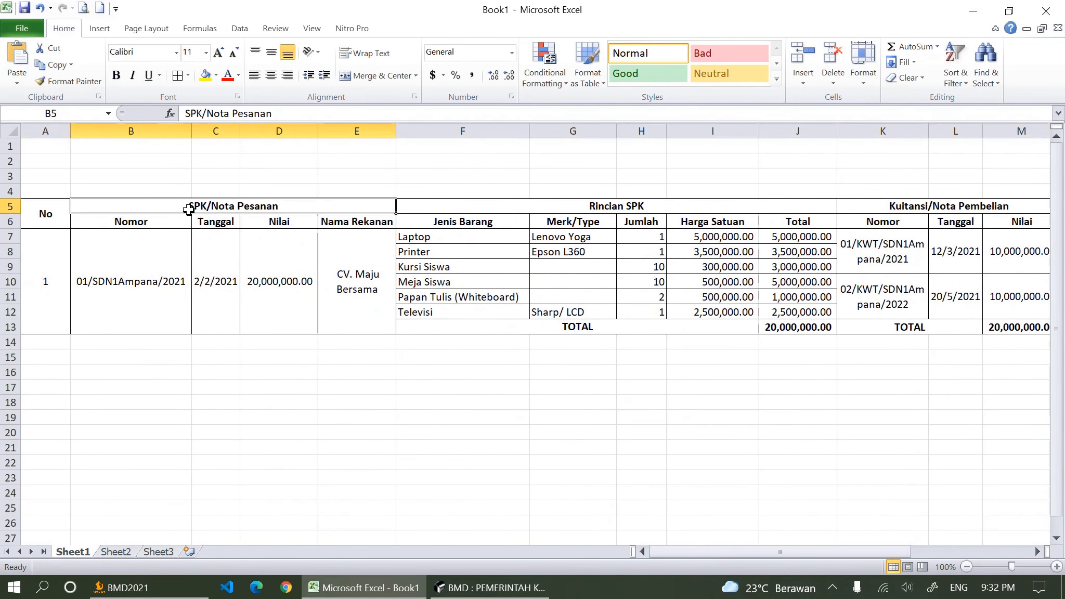
left_click(214, 268)
left_click(628, 208)
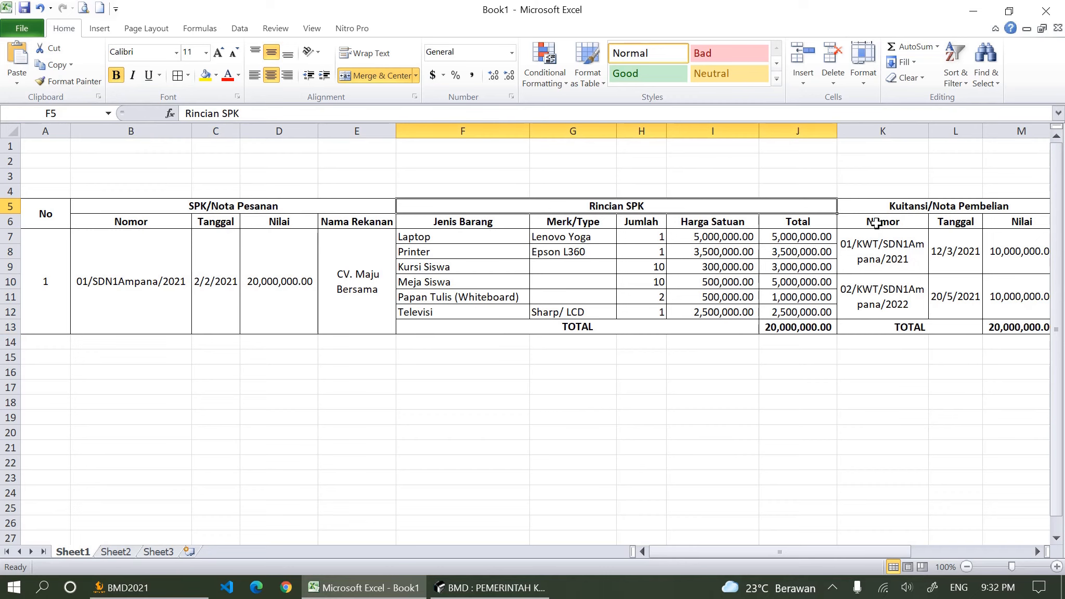
left_click_drag(889, 208, 953, 209)
left_click(953, 209)
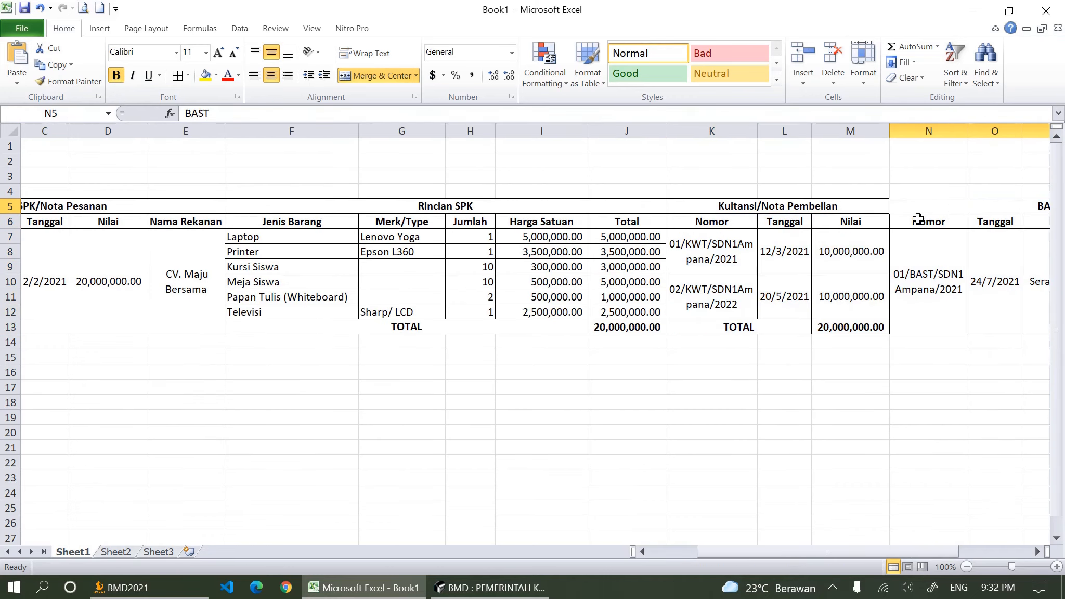
left_click_drag(312, 420, 3, 387)
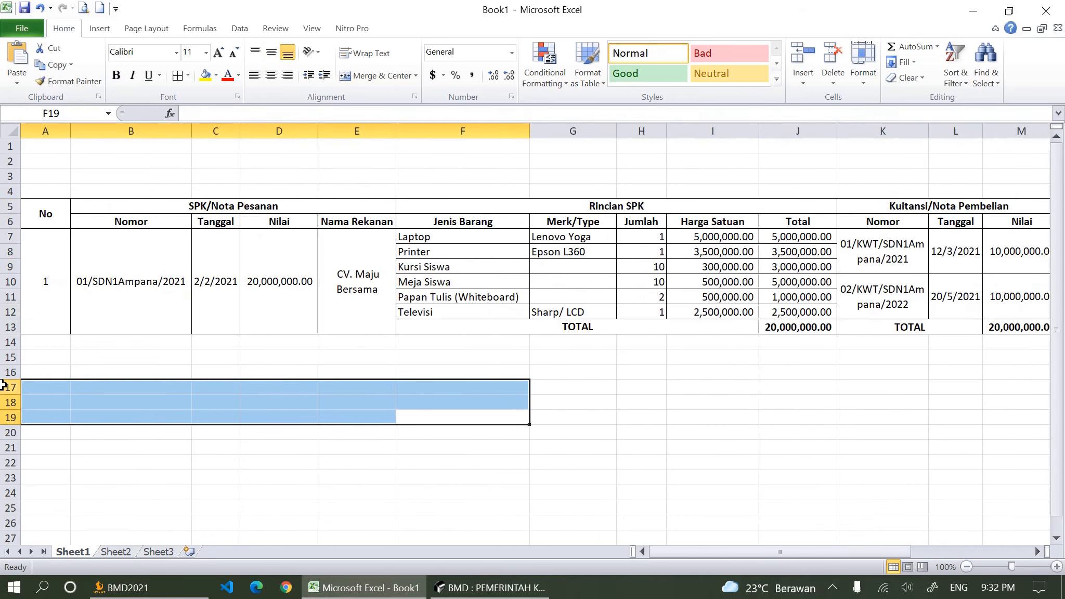
left_click(184, 209)
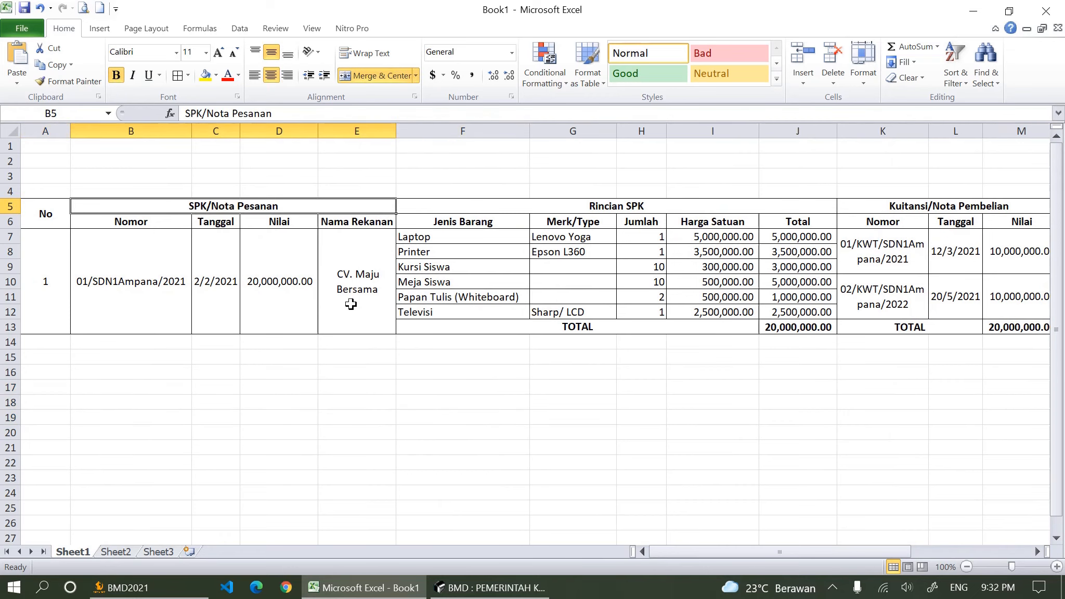
left_click_drag(346, 299, 993, 281)
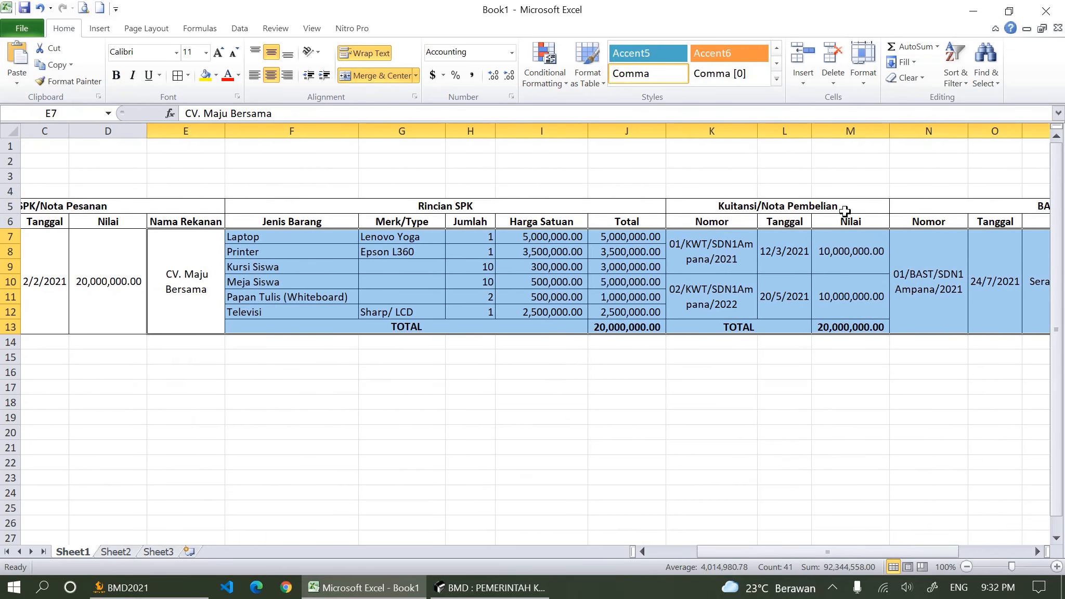
left_click(838, 208)
left_click_drag(744, 559, 814, 538)
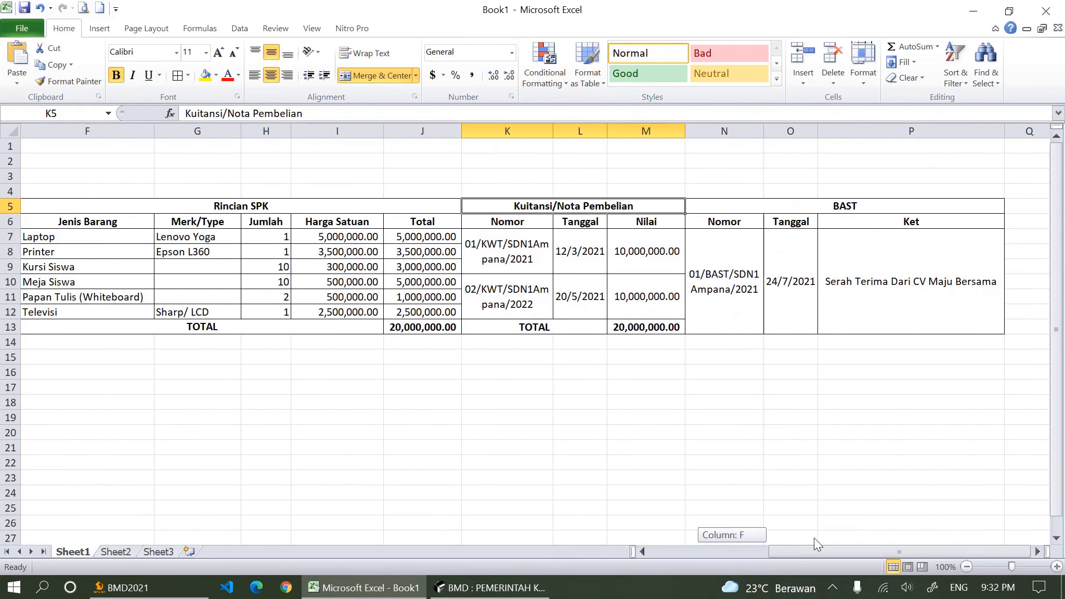
Examine the BAST section of the procurement table, check the SIMDA BMD window briefly, and return to the table's SPK/Nota Pesanan columns in Excel
left_click(844, 207)
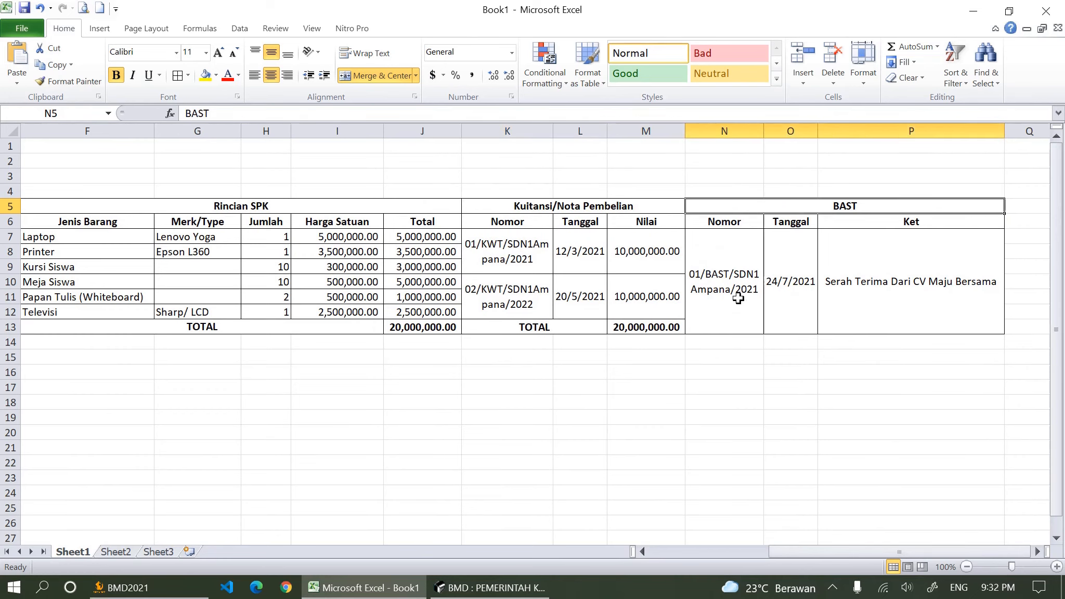
mouse_move(477, 591)
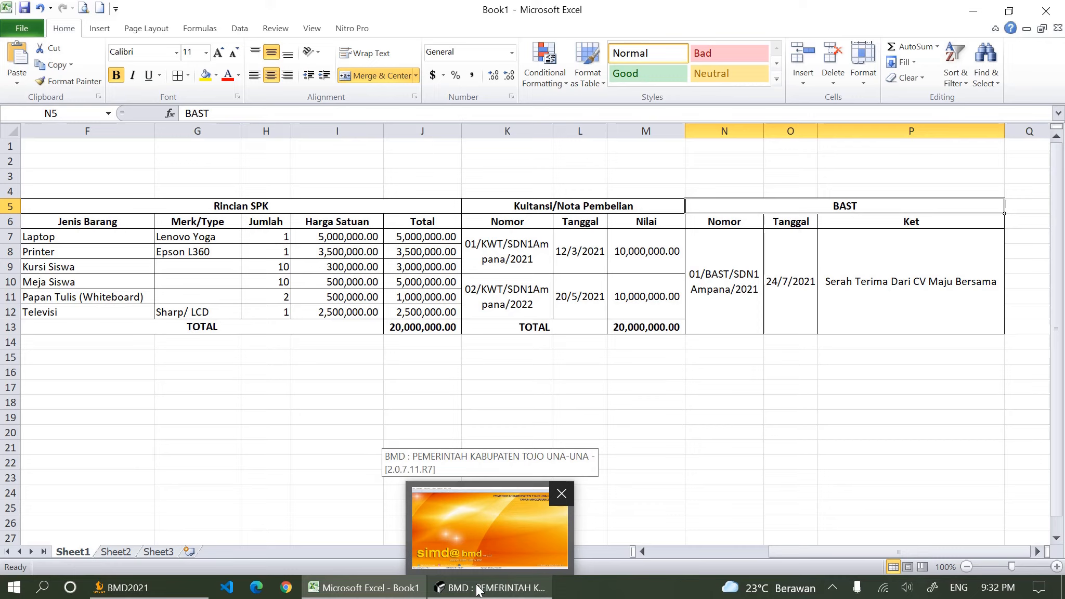
left_click(478, 588)
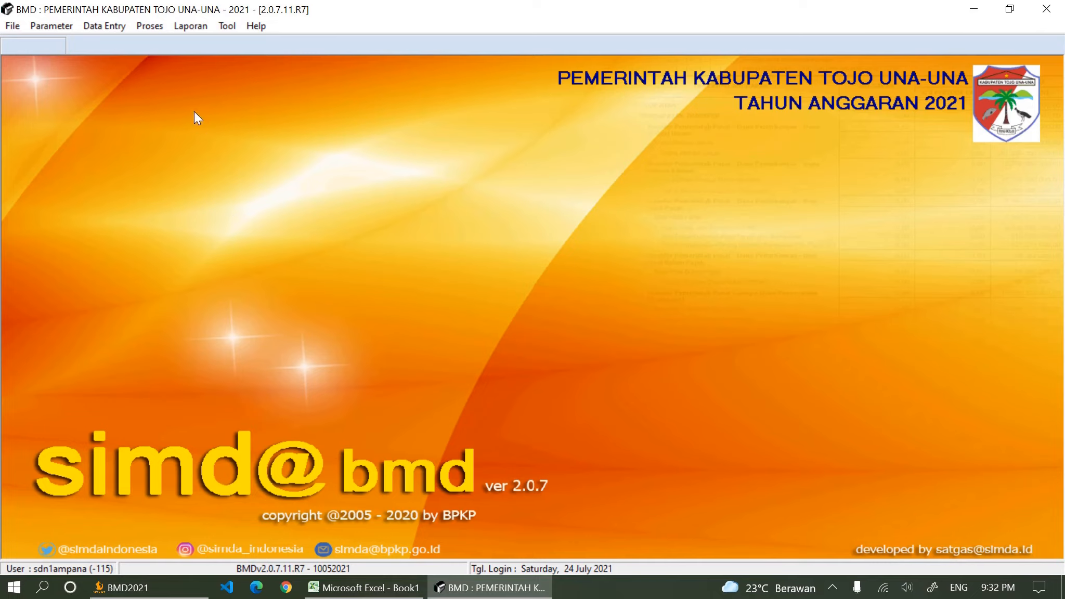
left_click(352, 593)
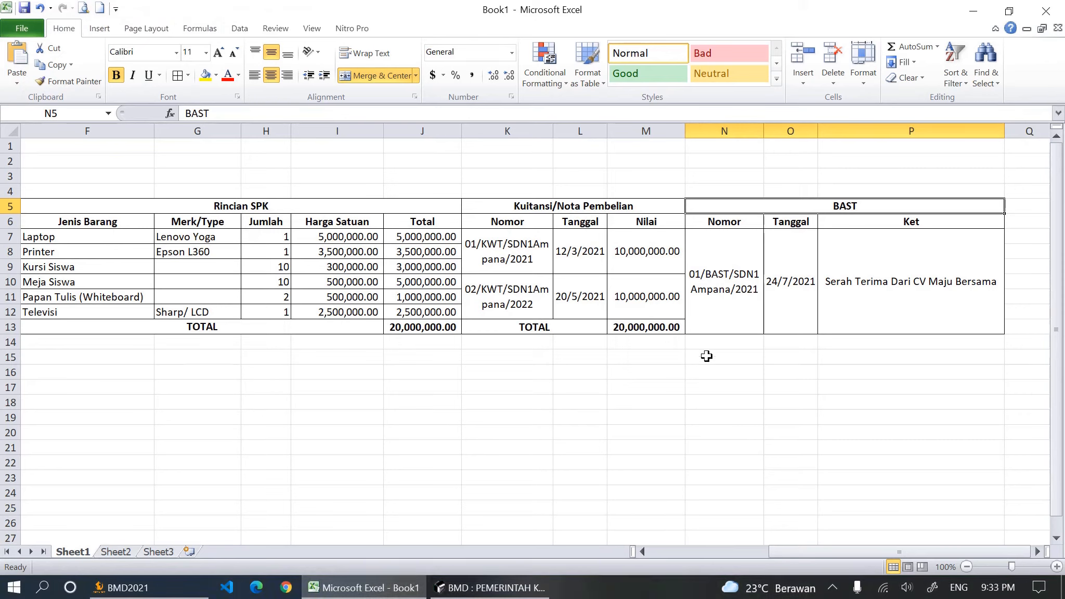
left_click_drag(706, 356, 43, 357)
left_click(42, 356)
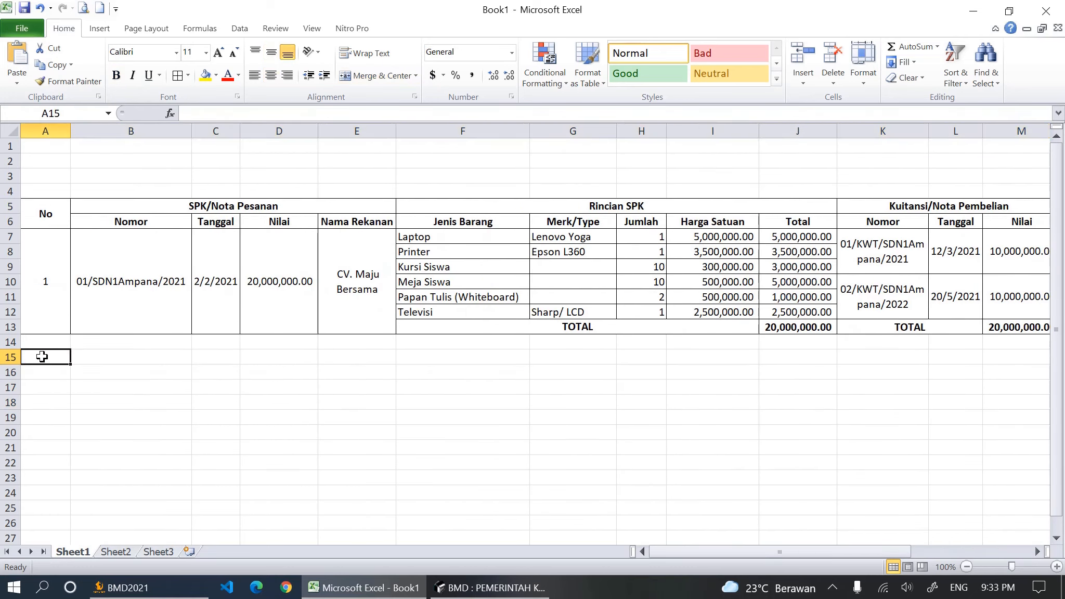
double_click(255, 355)
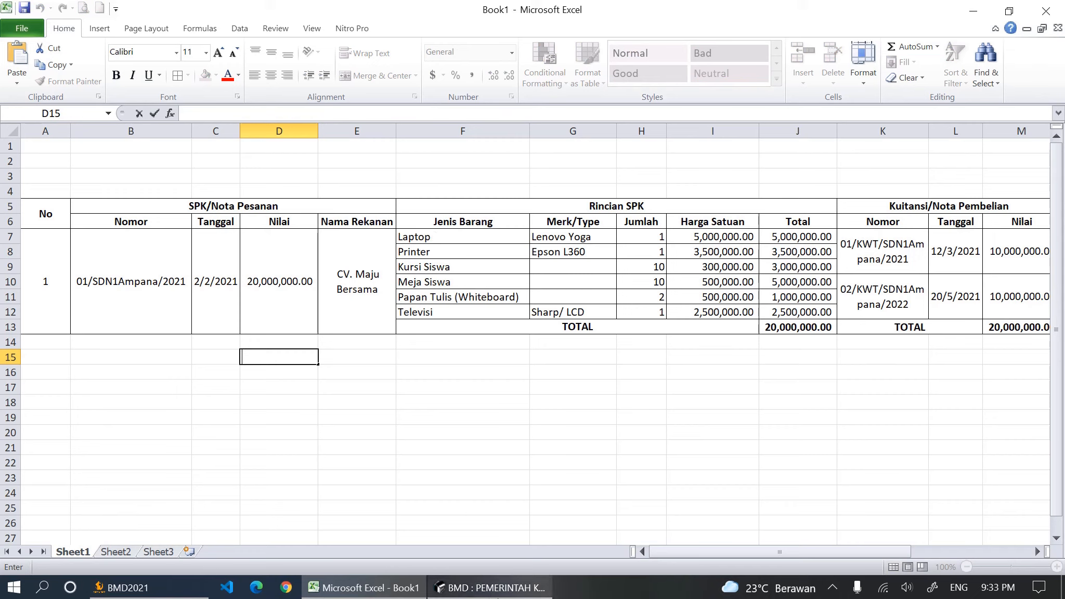
Switch to SIMDA BMD and check where Data Pengadaan is found among the data entry functions, without opening it
left_click(484, 586)
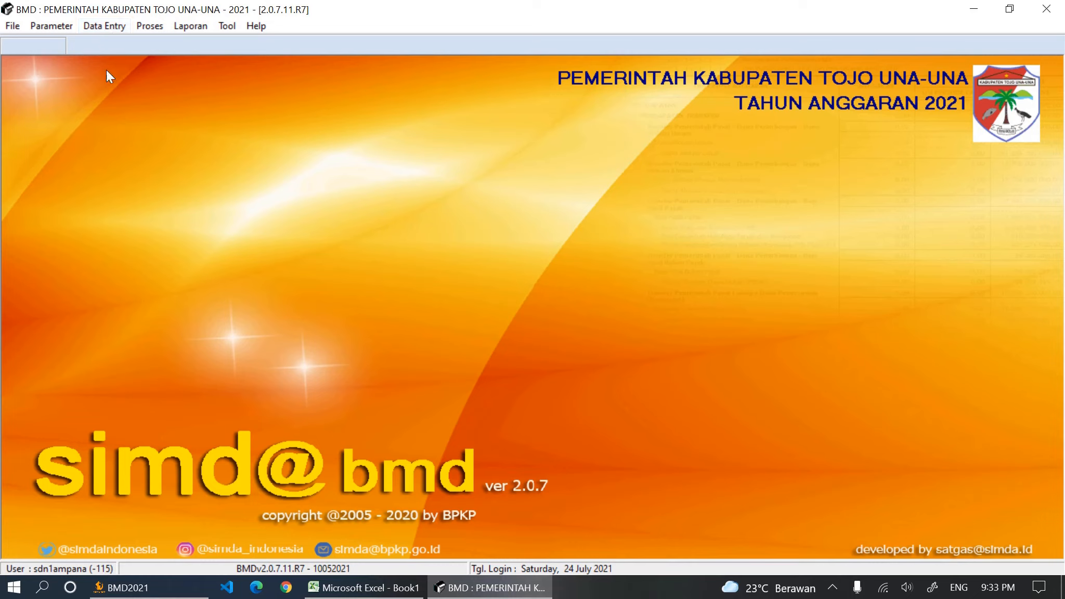
left_click(98, 27)
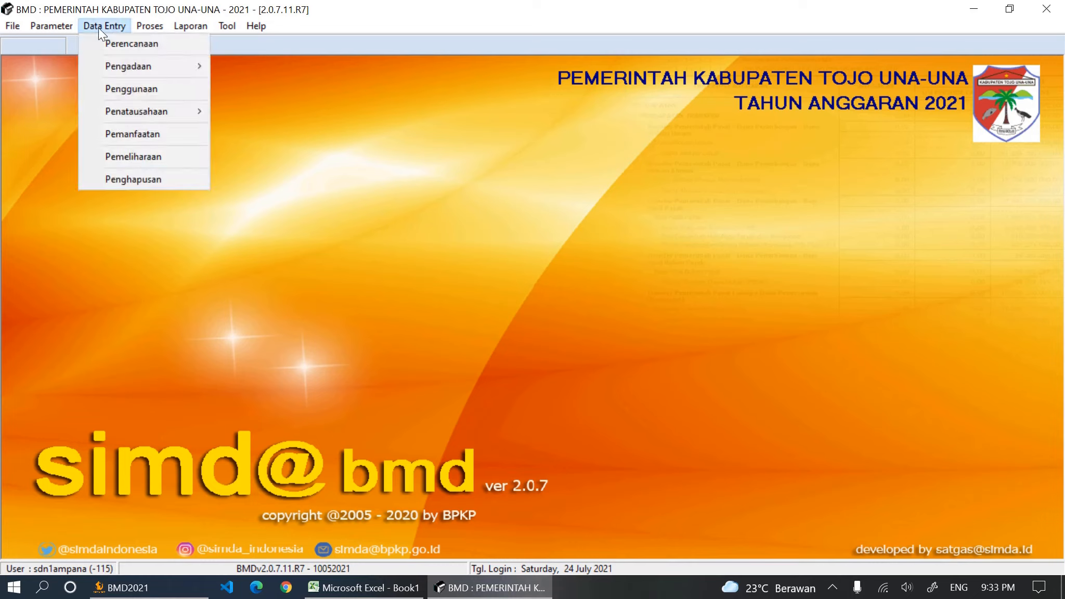
mouse_move(206, 61)
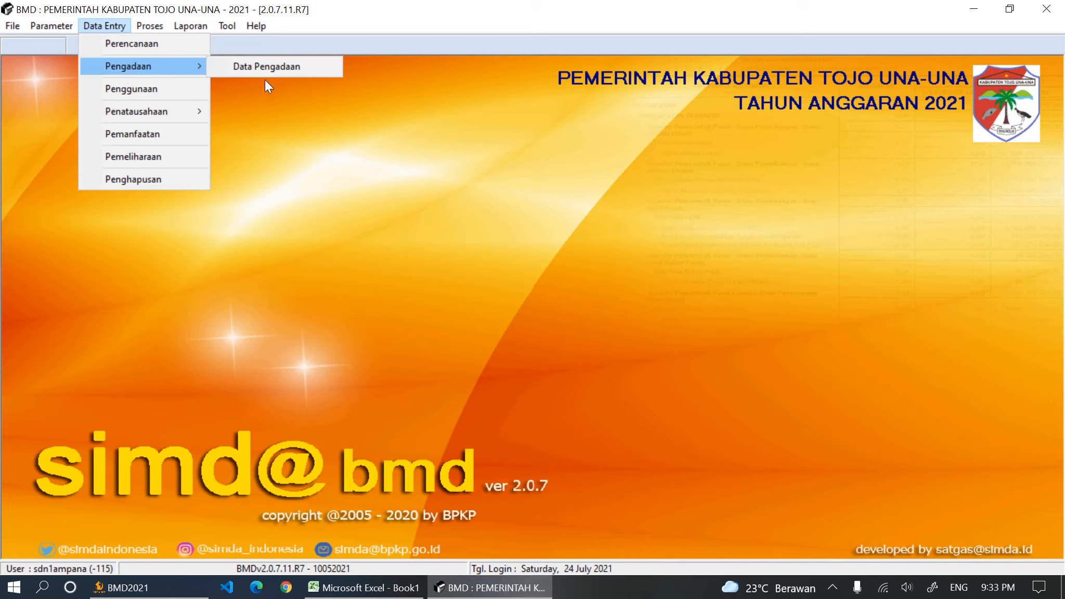
left_click(318, 162)
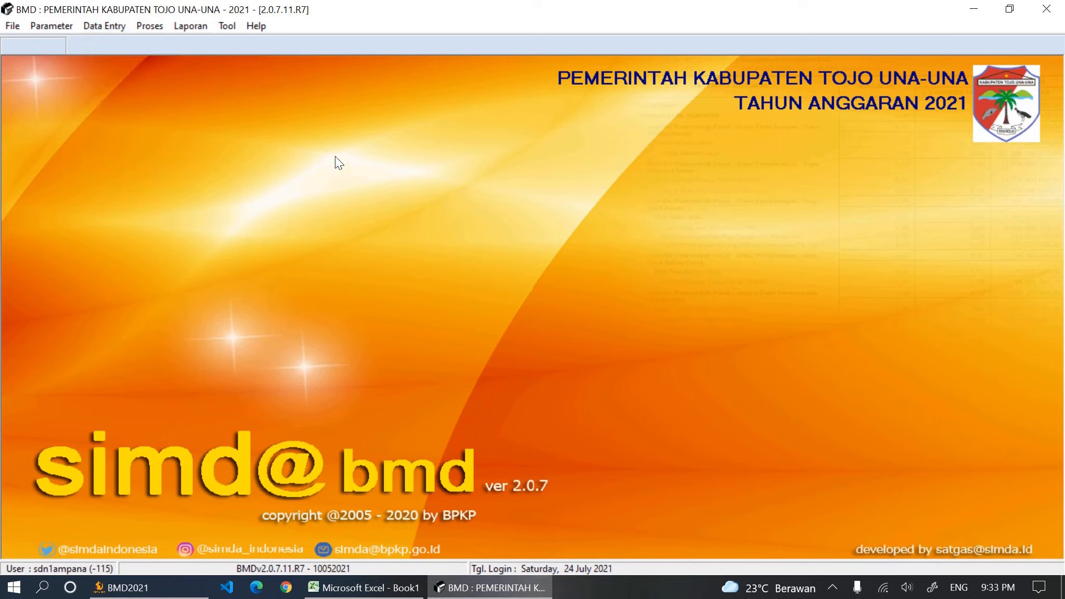
left_click(833, 589)
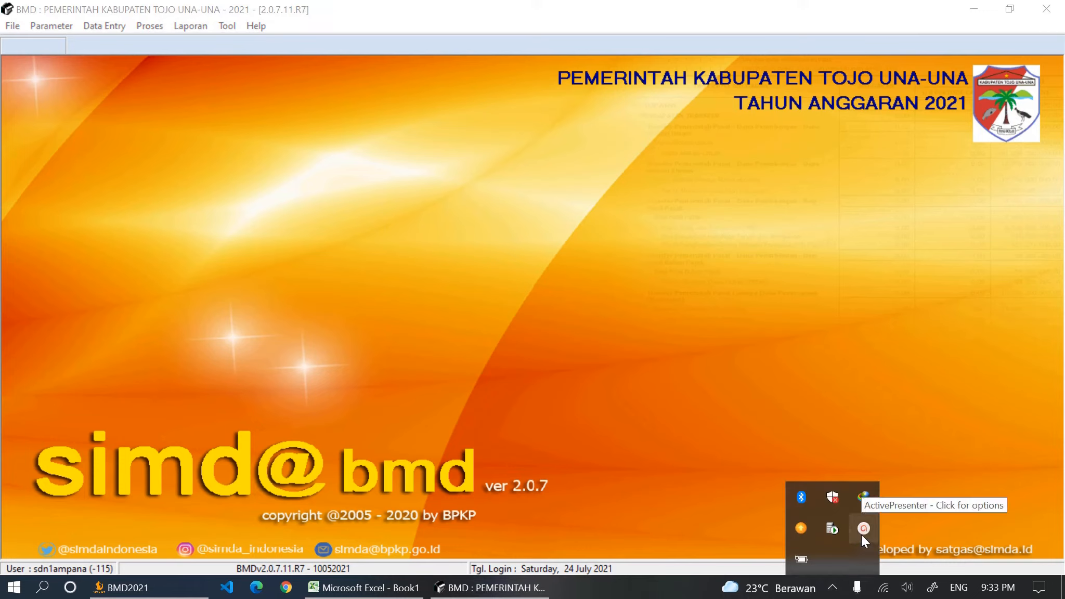
left_click(863, 530)
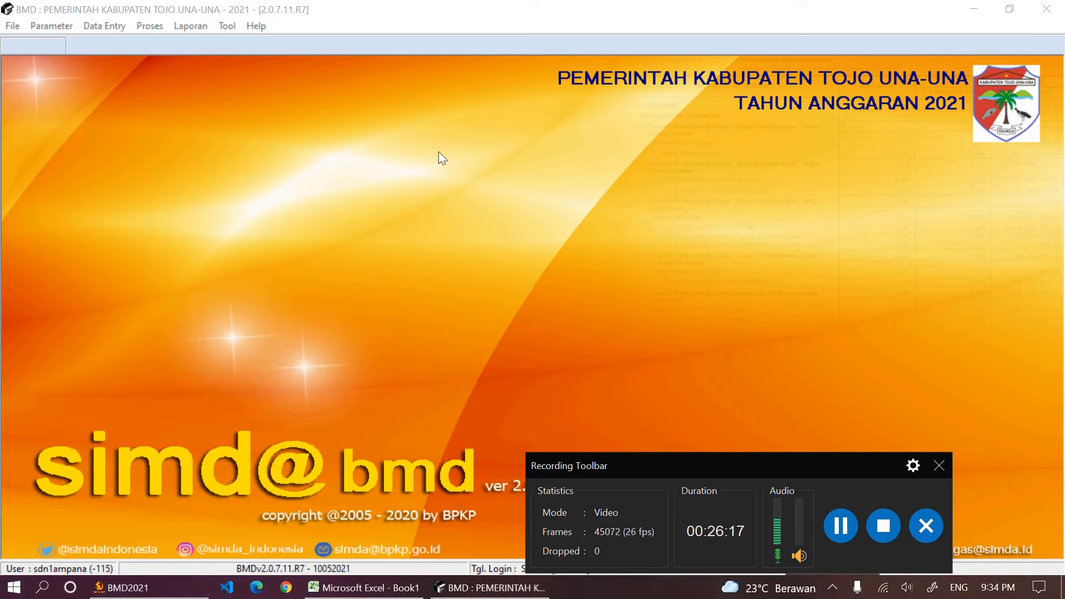
left_click(939, 465)
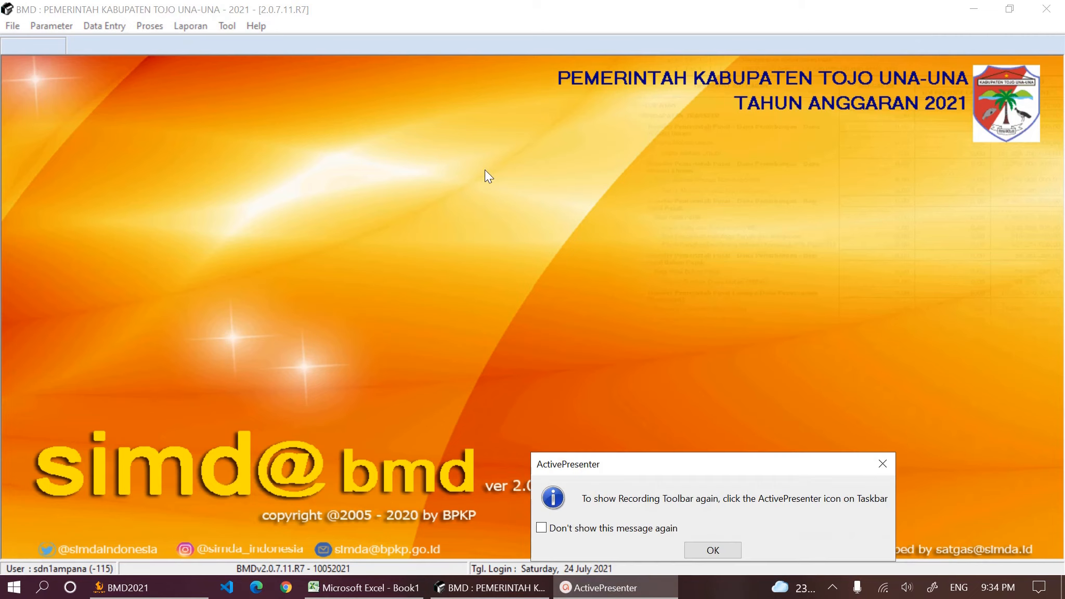
left_click(879, 476)
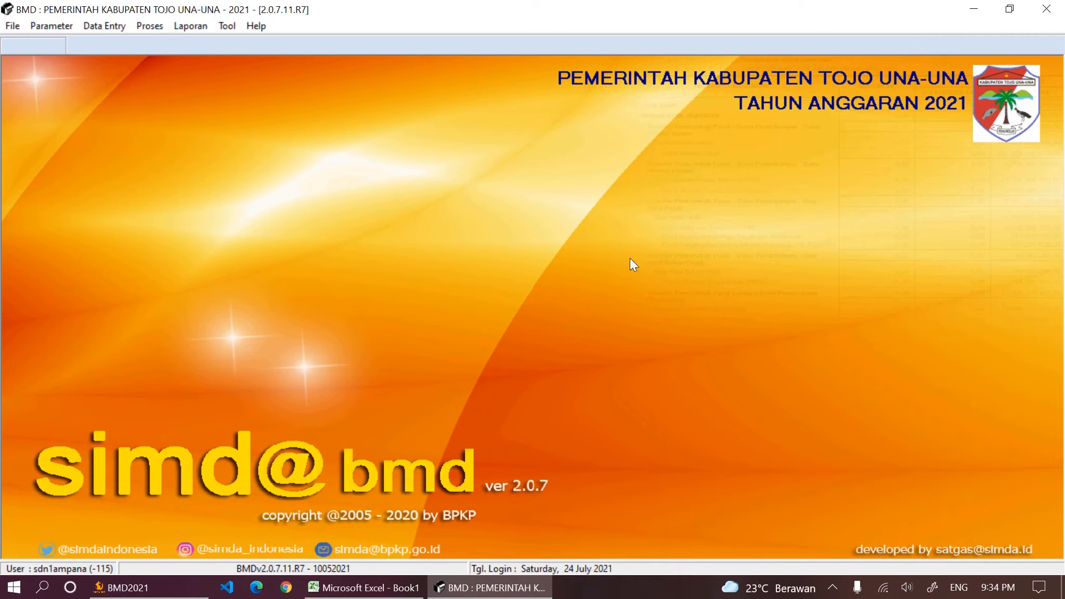